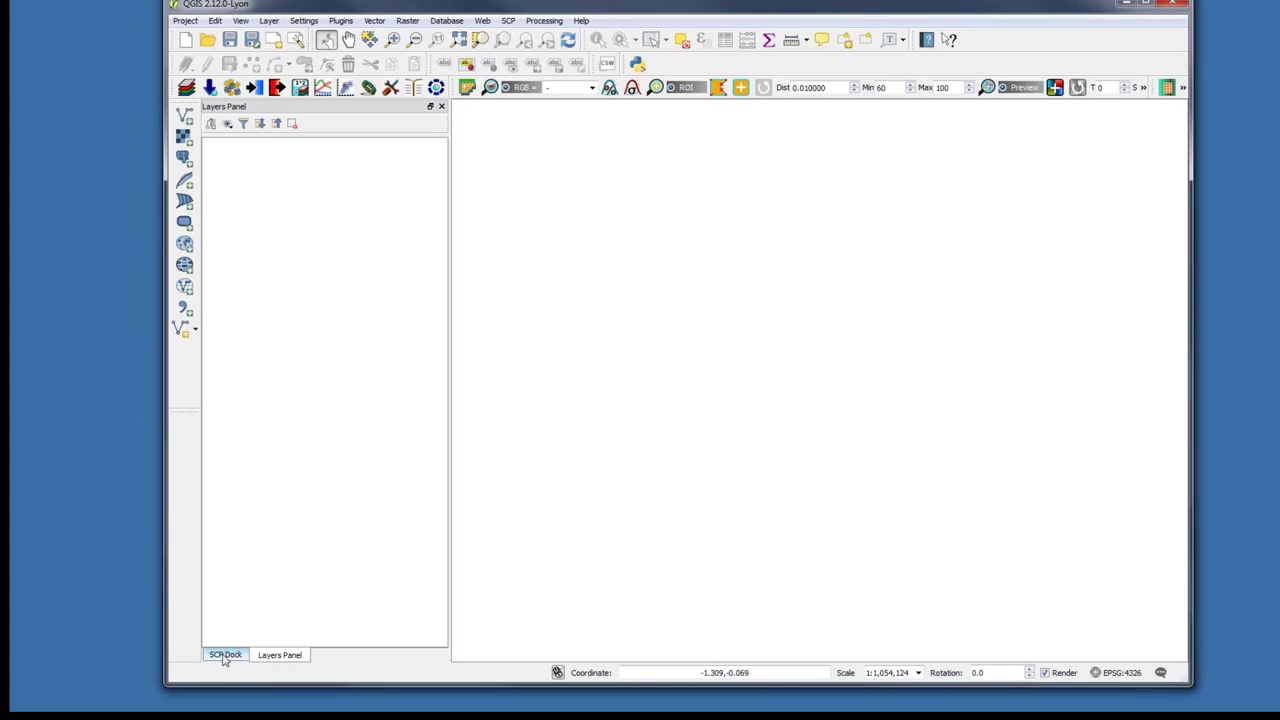
click(225, 655)
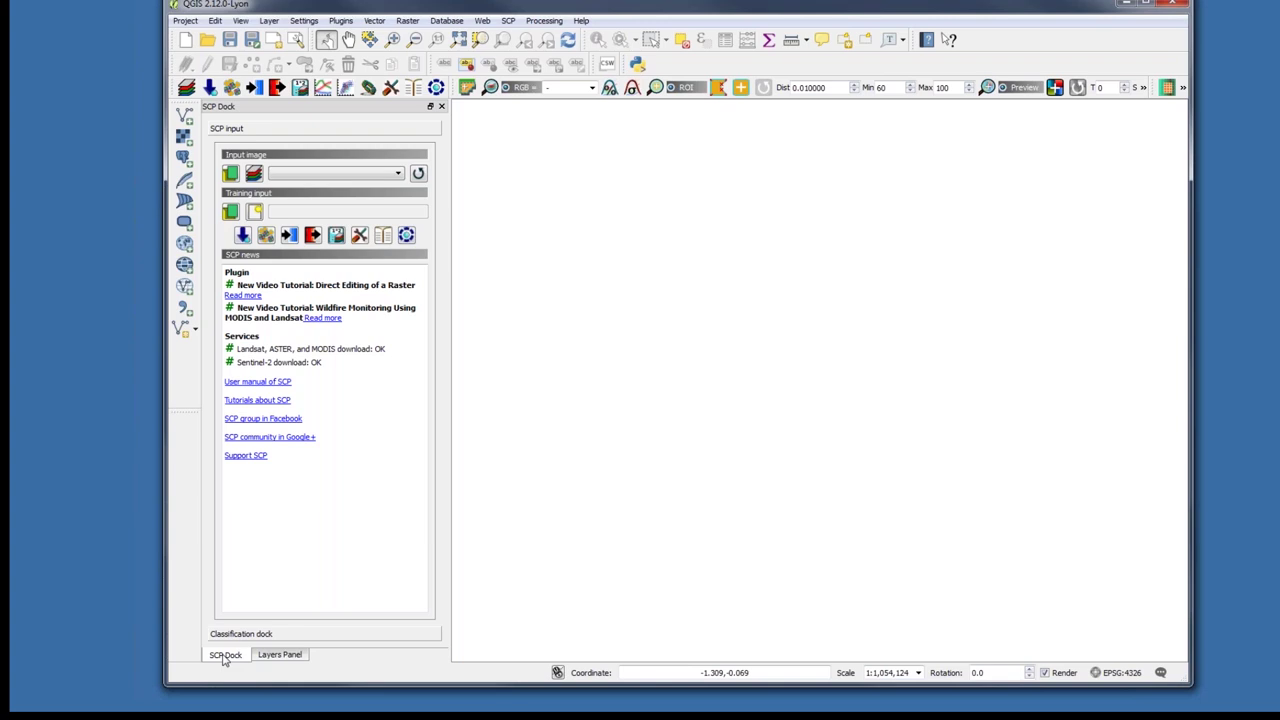
click(283, 655)
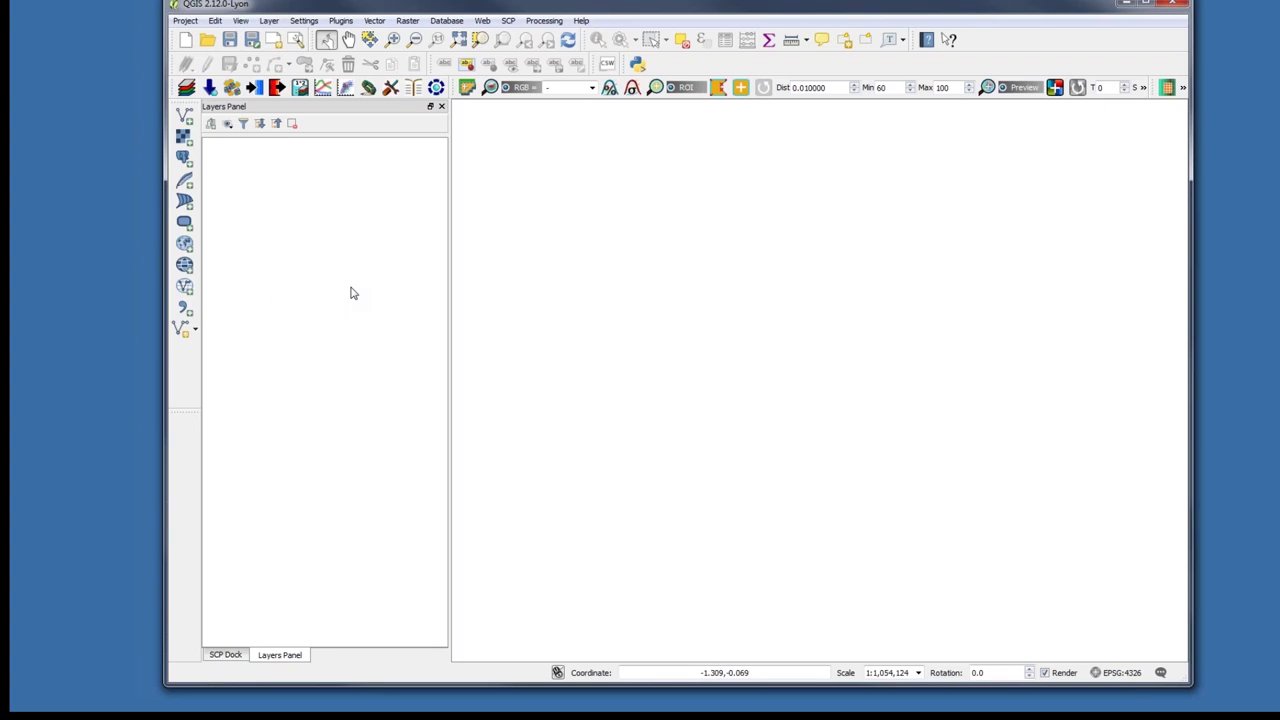
Start a new project and save it as calaverasclass in the classification folder.
click(186, 21)
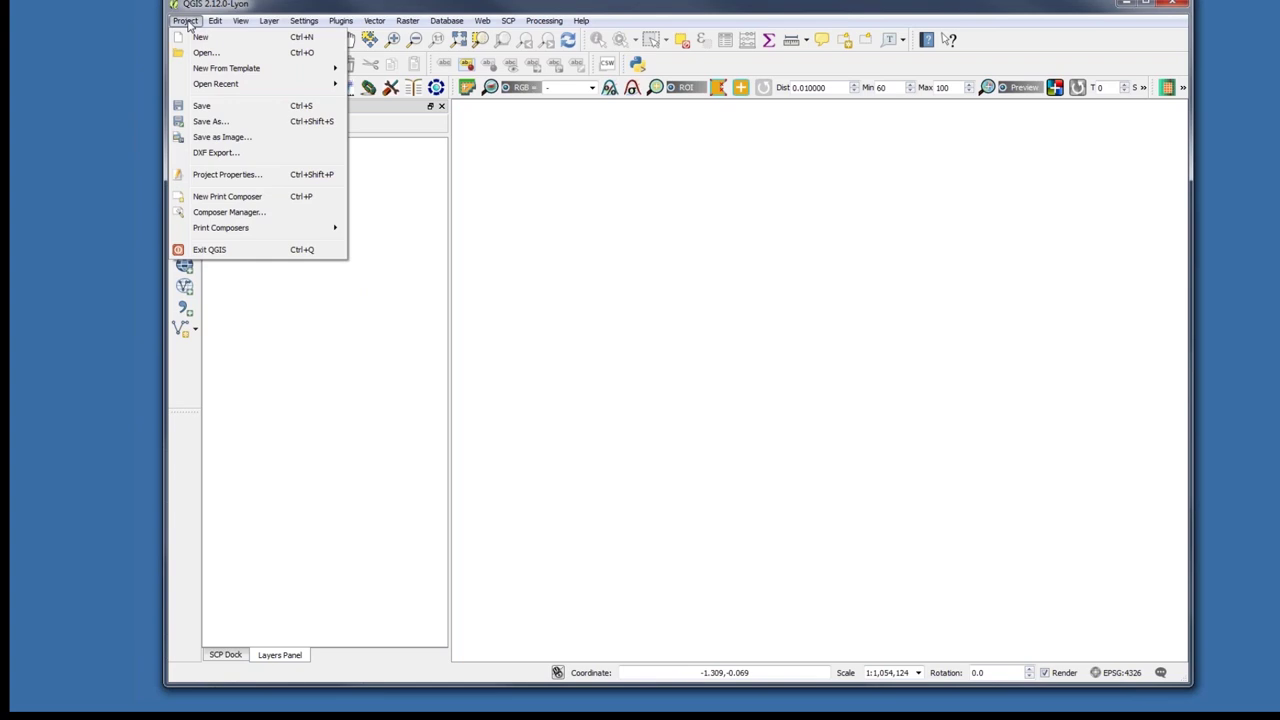
click(189, 37)
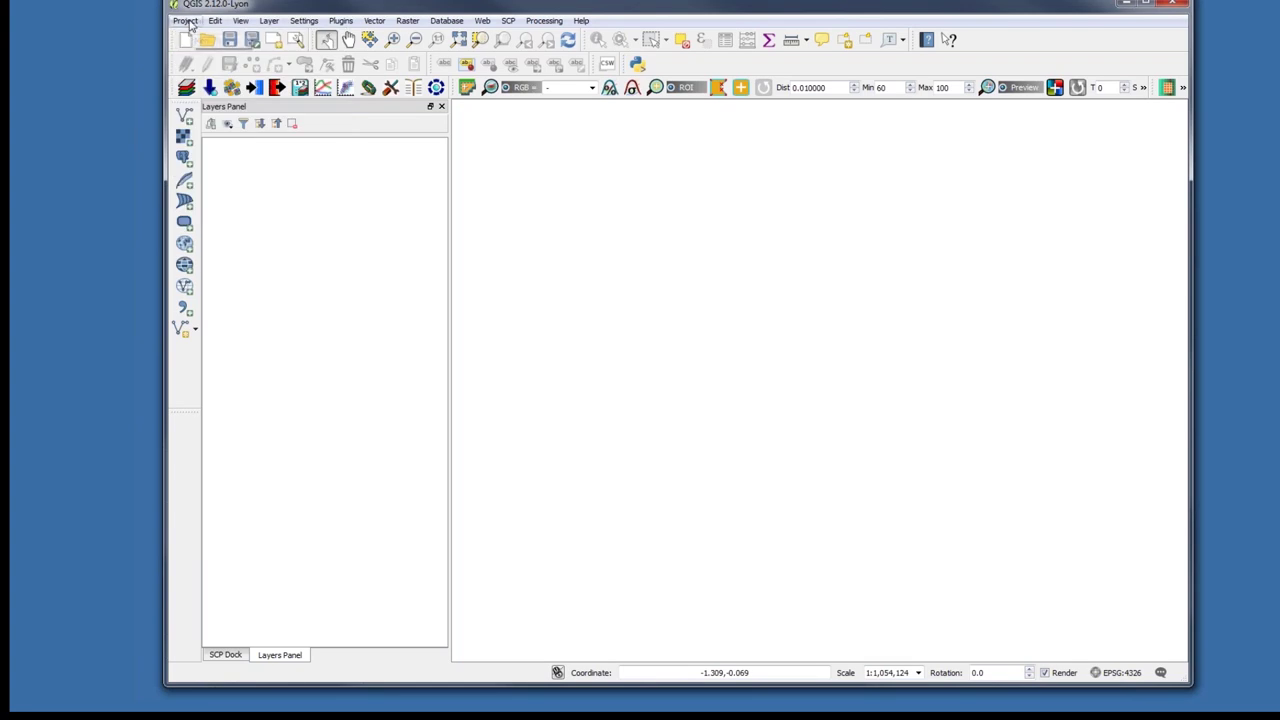
click(188, 22)
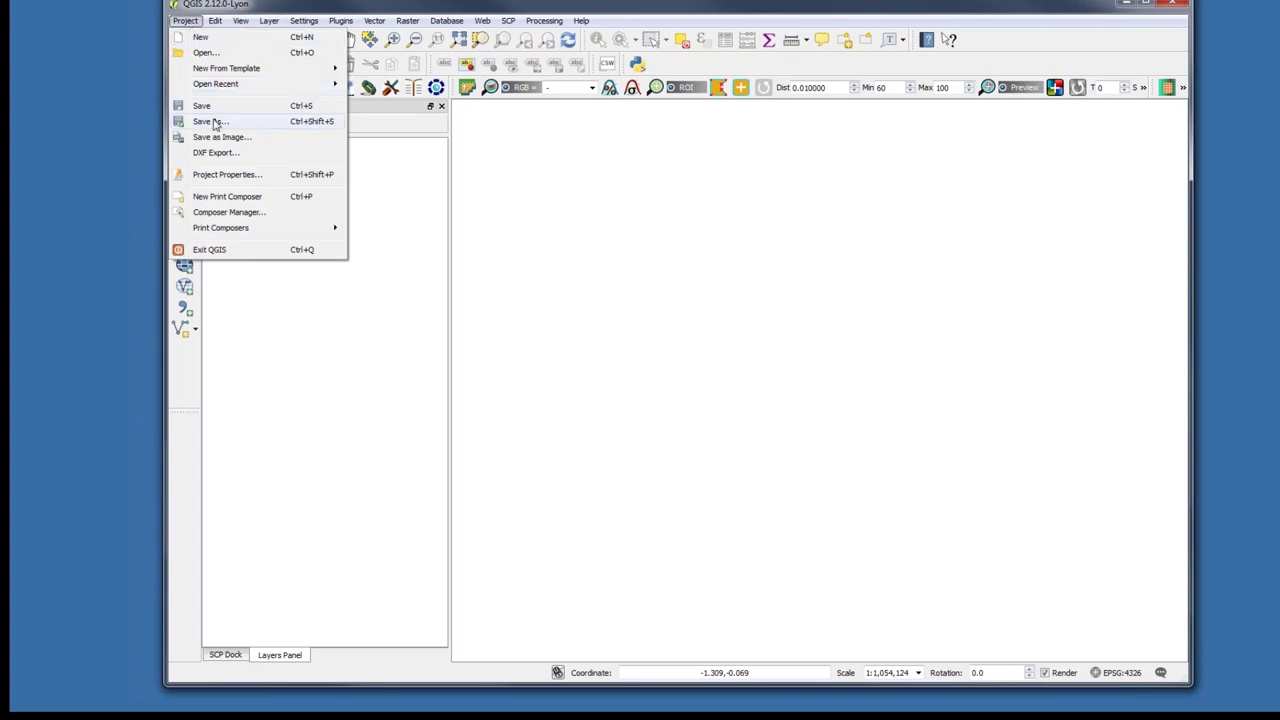
click(210, 121)
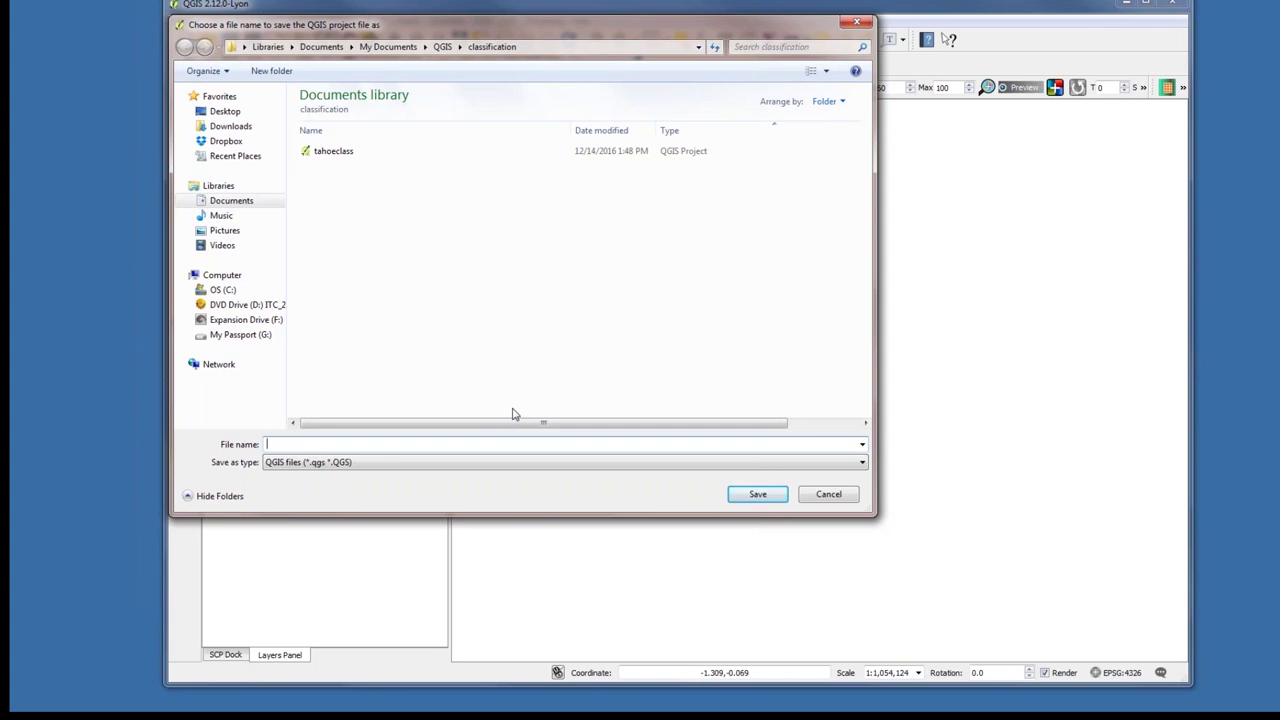
text(calaverasclass)
key(Return)
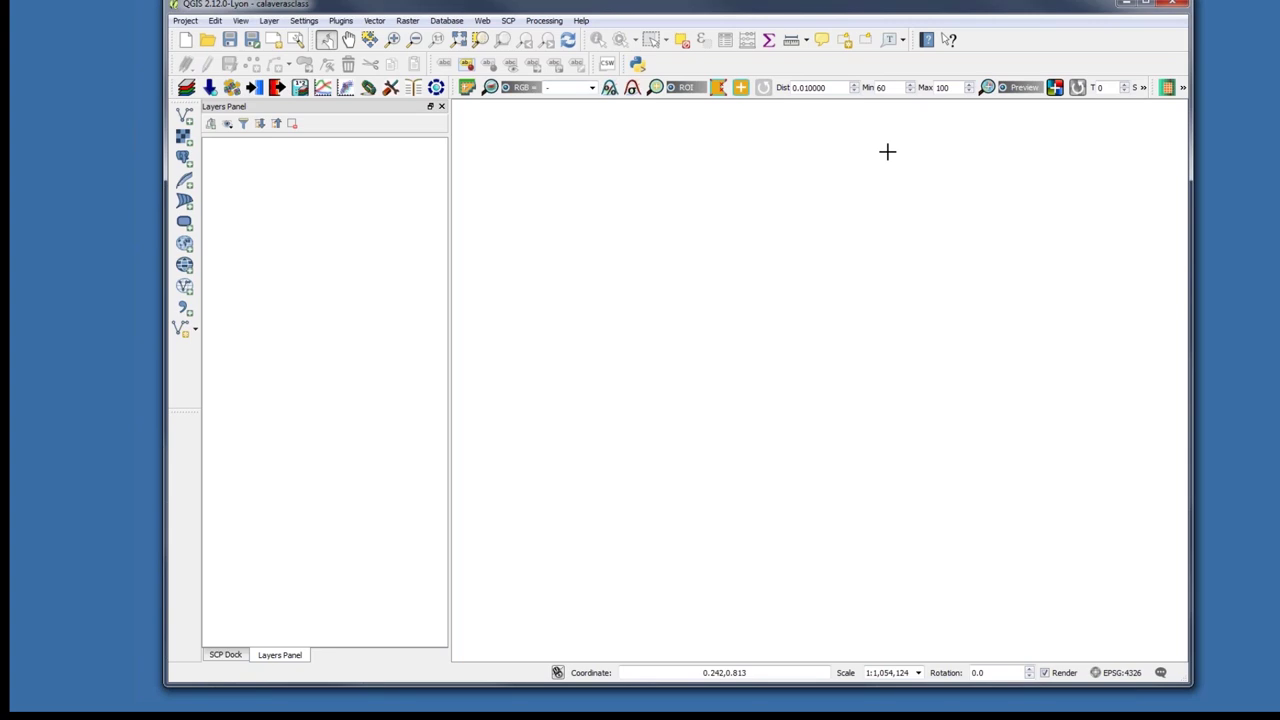
Open the Semi-Automatic Classification Plugin's Landsat preprocessing tool and reposition its window over the map area.
click(257, 89)
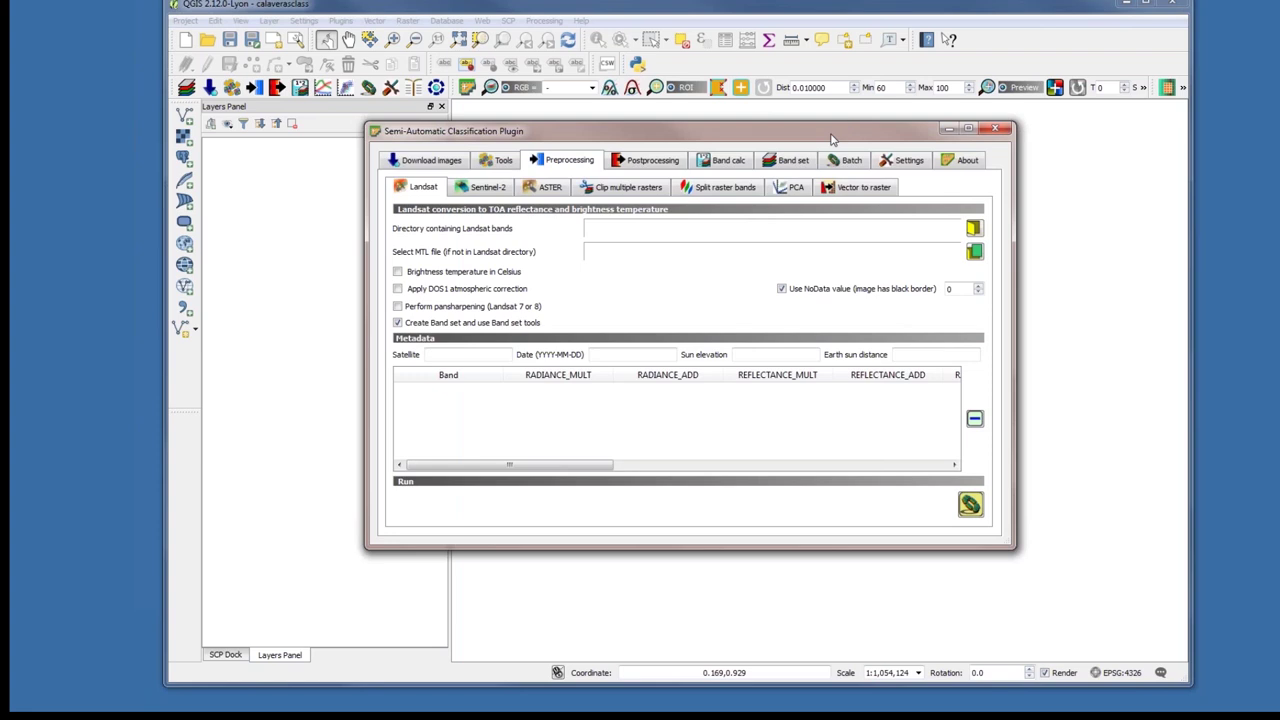
drag(830, 140, 826, 105)
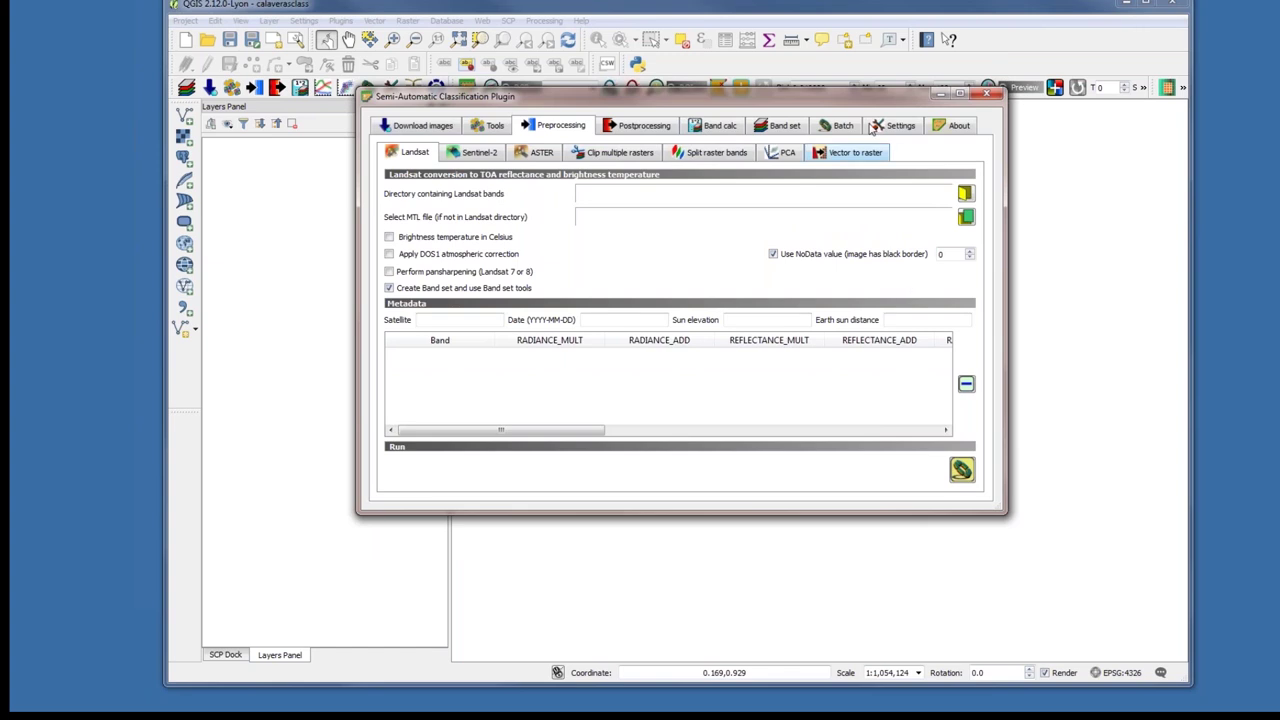
drag(866, 98, 938, 150)
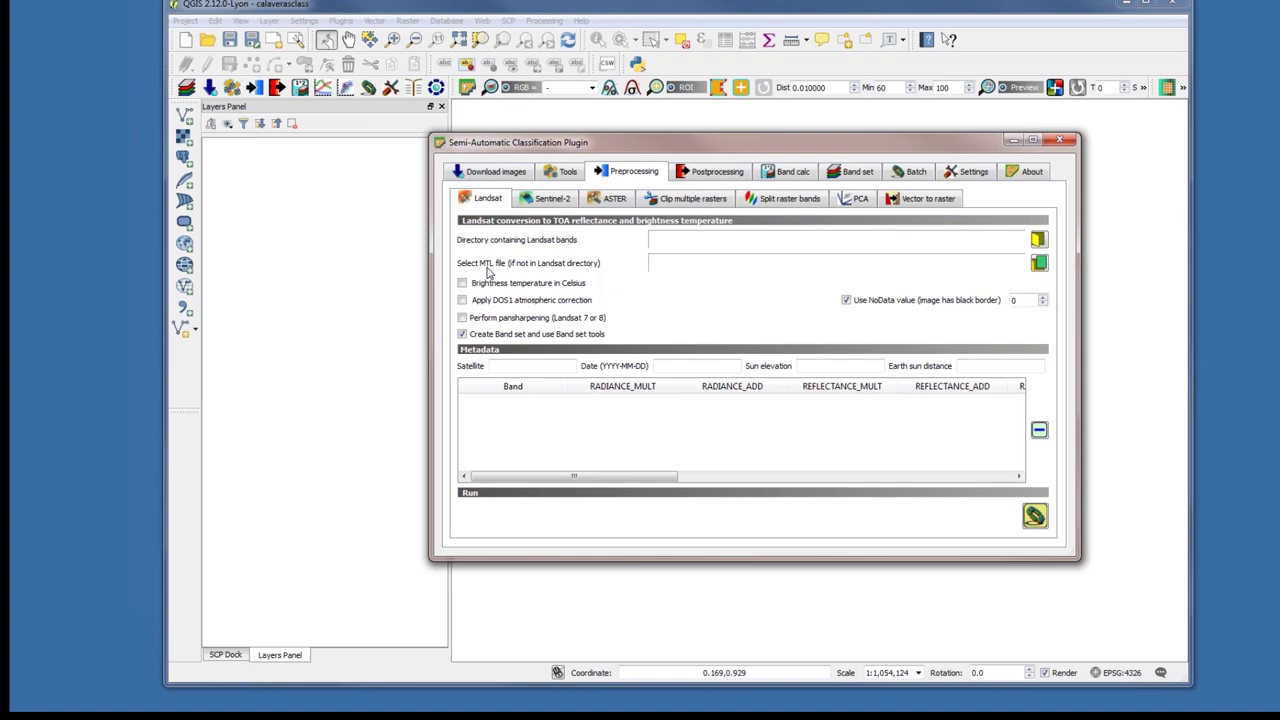
click(1040, 241)
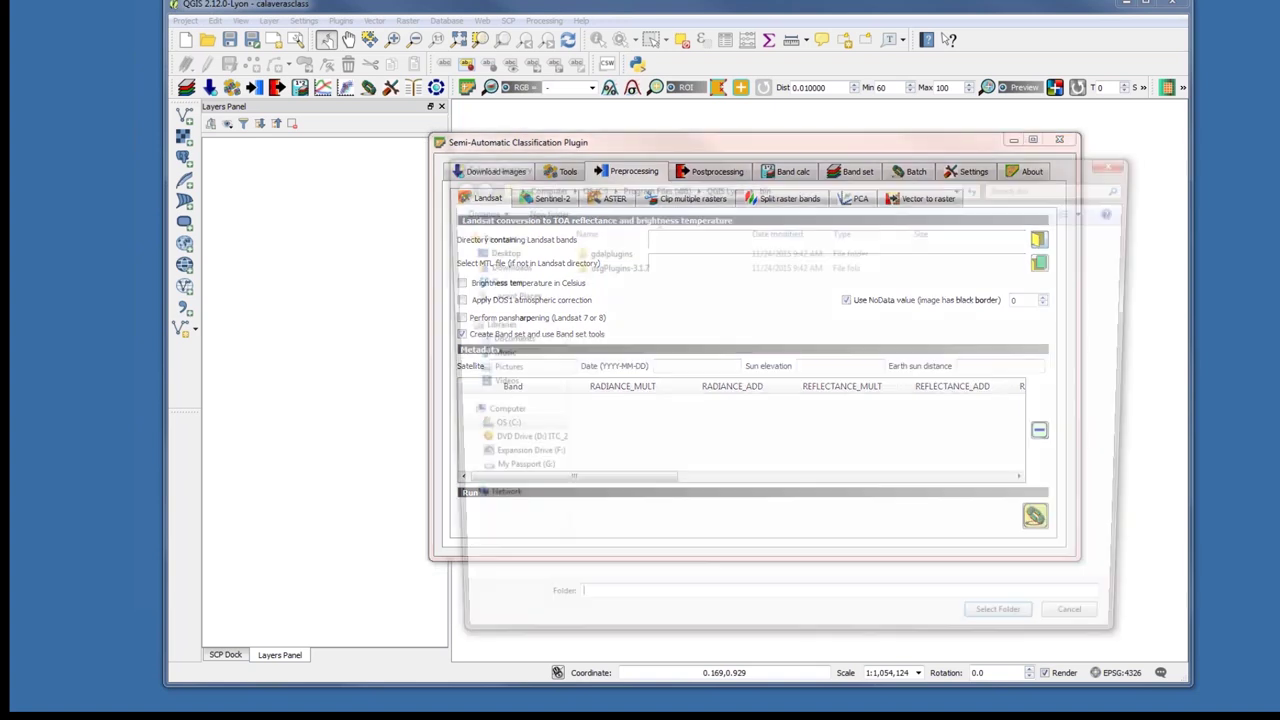
click(500, 341)
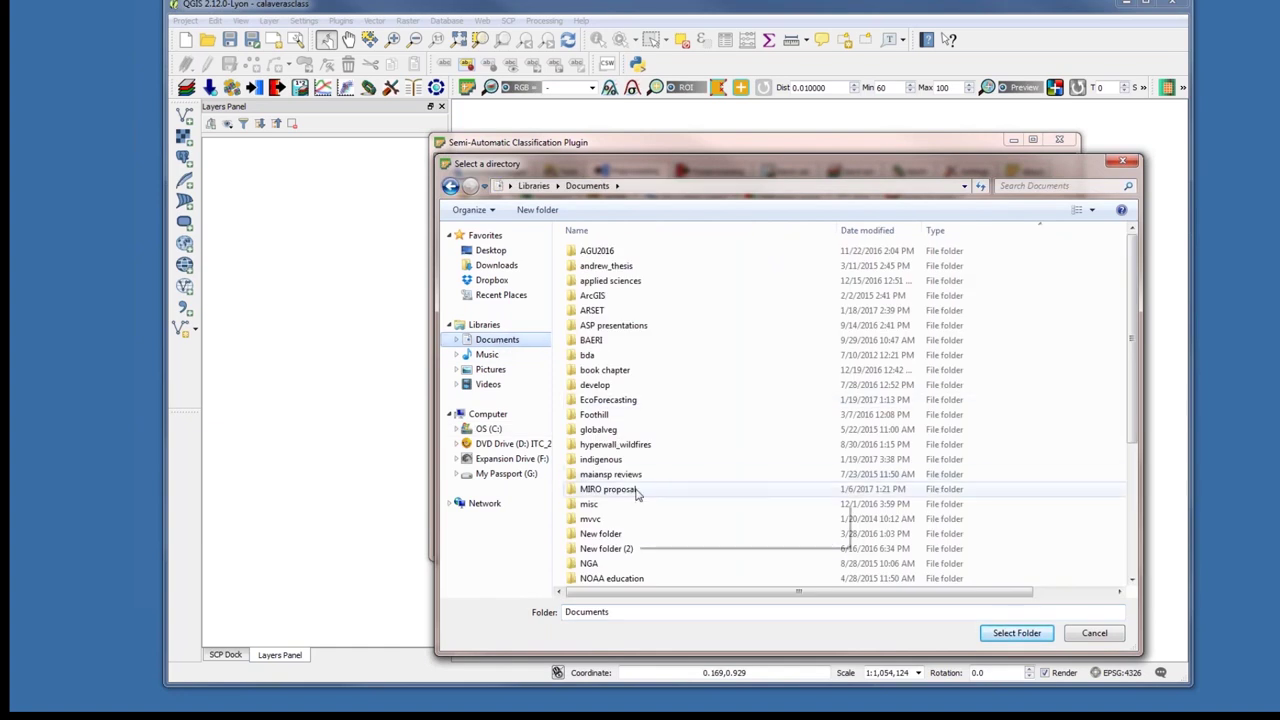
scroll(1117, 480, down, 5)
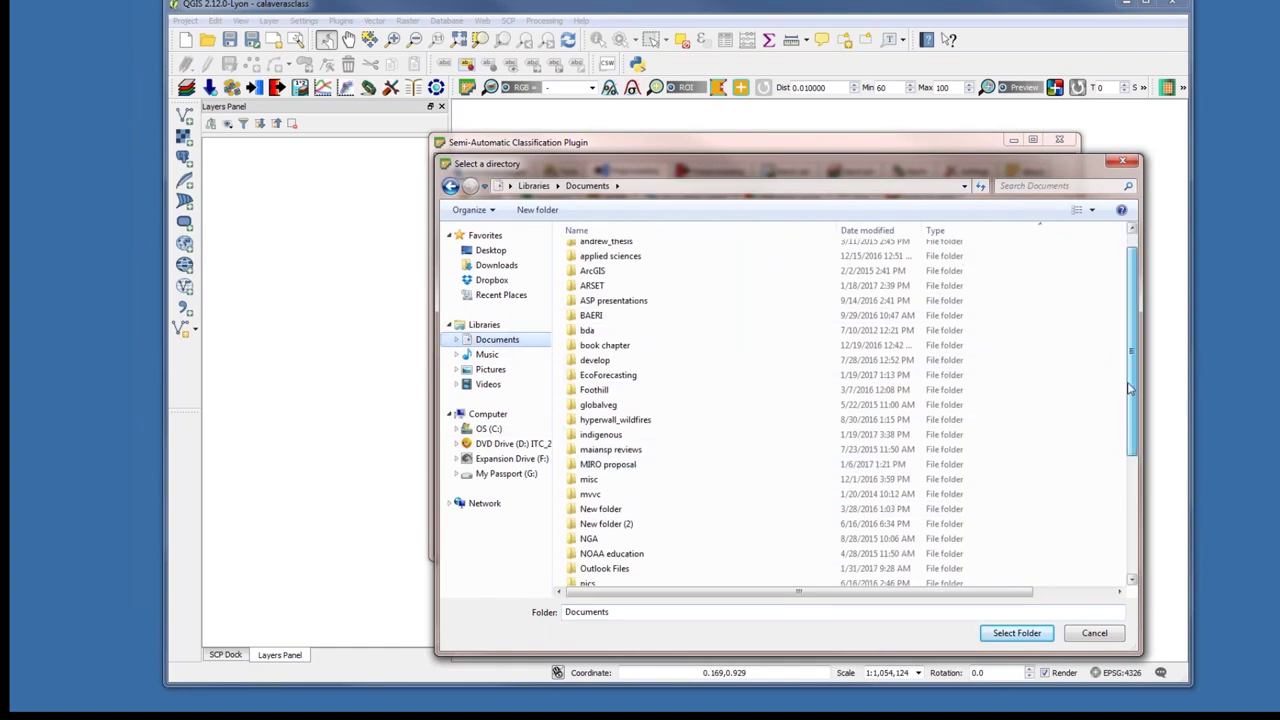
double_click(662, 451)
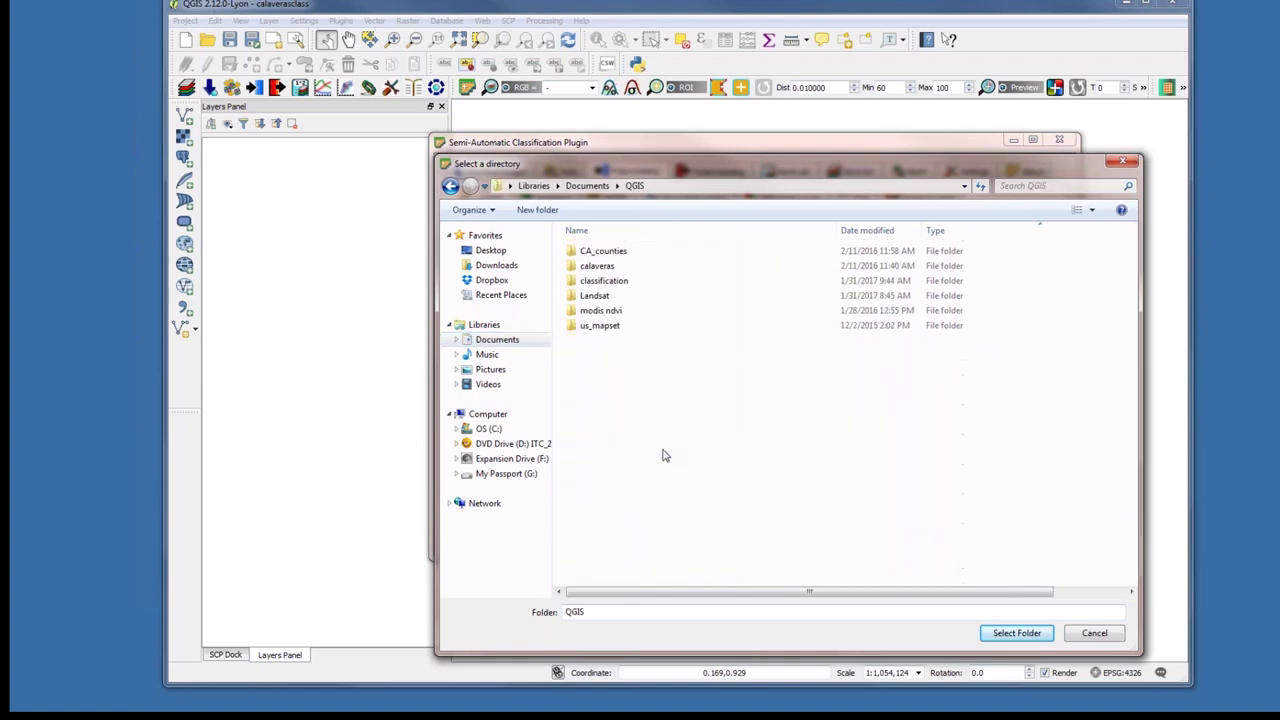
double_click(669, 298)
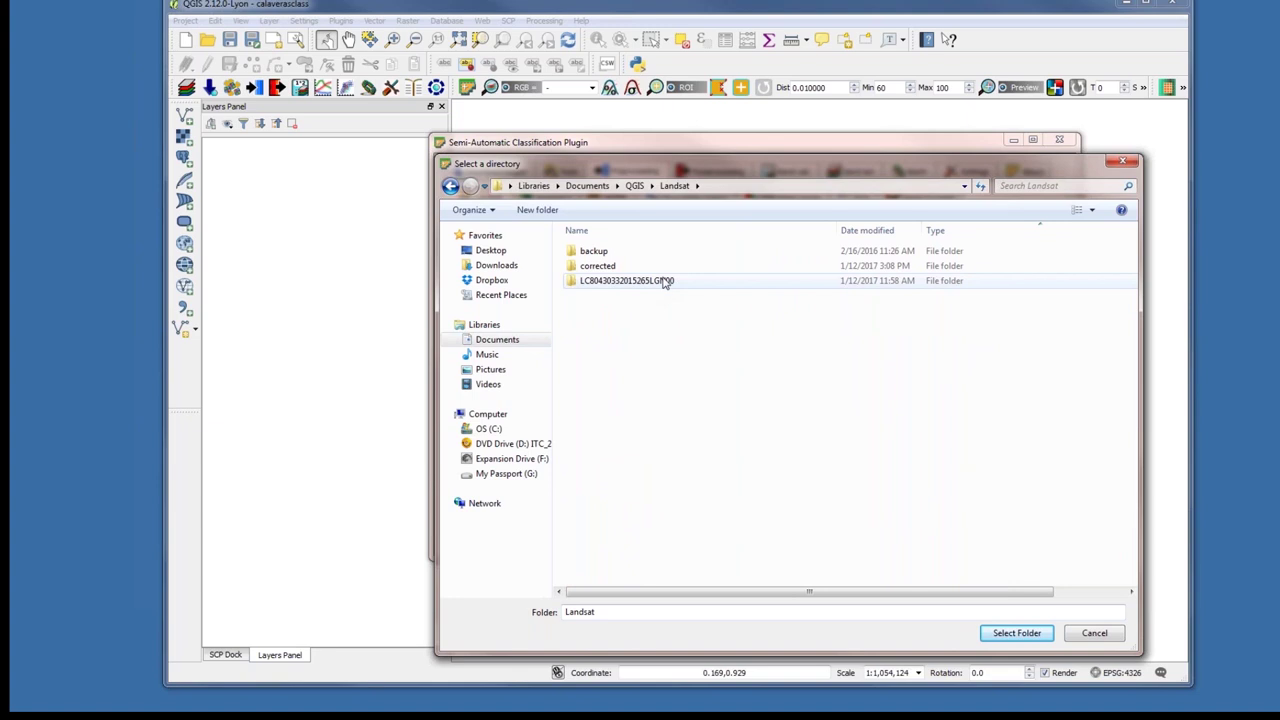
click(663, 281)
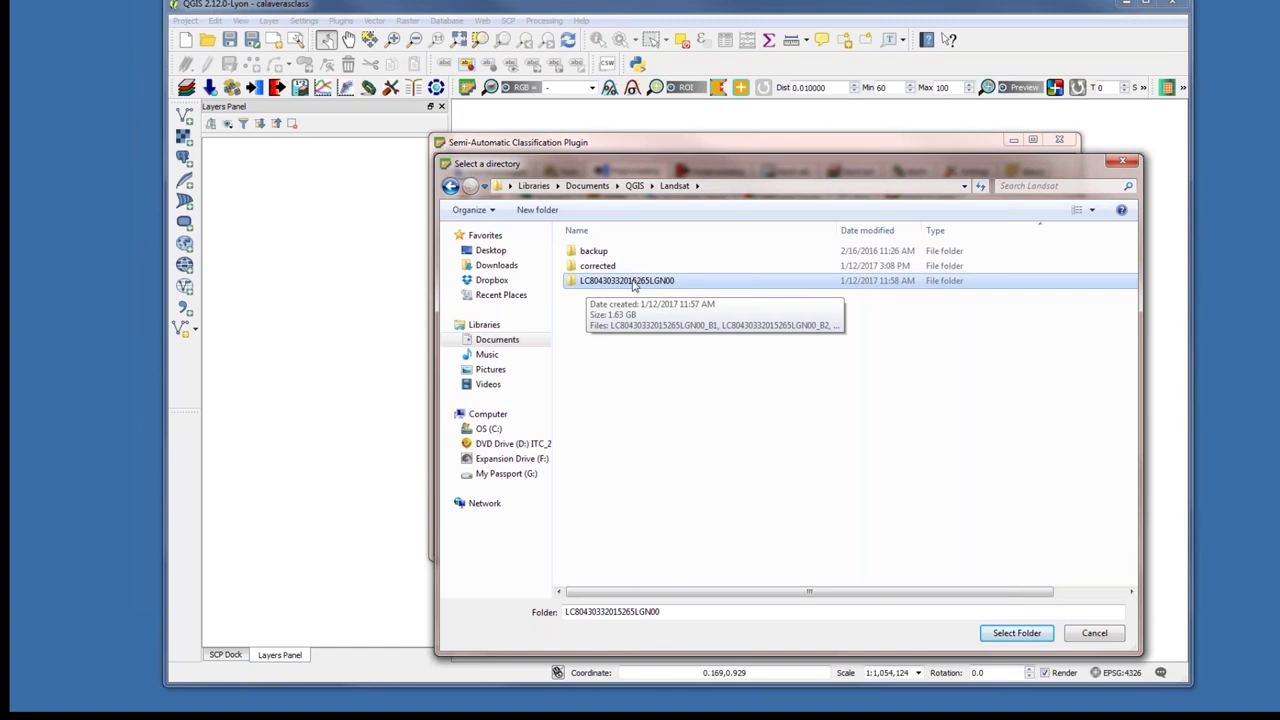
double_click(631, 283)
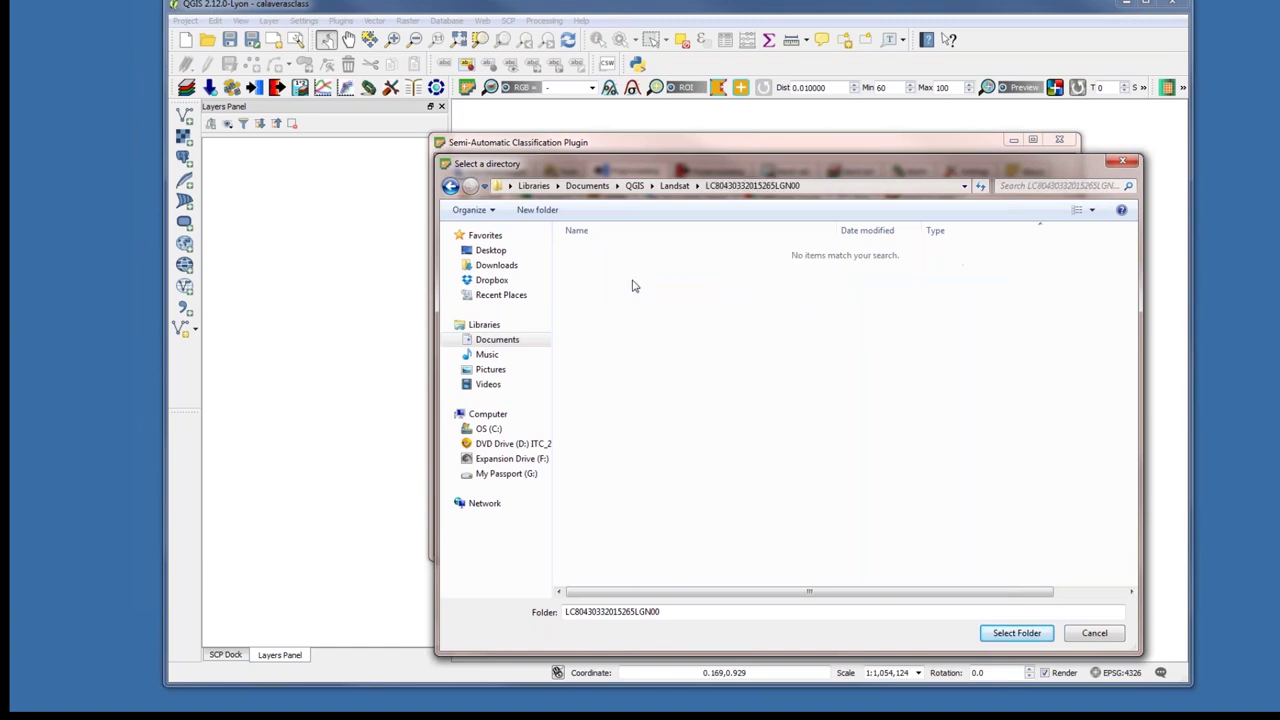
click(686, 190)
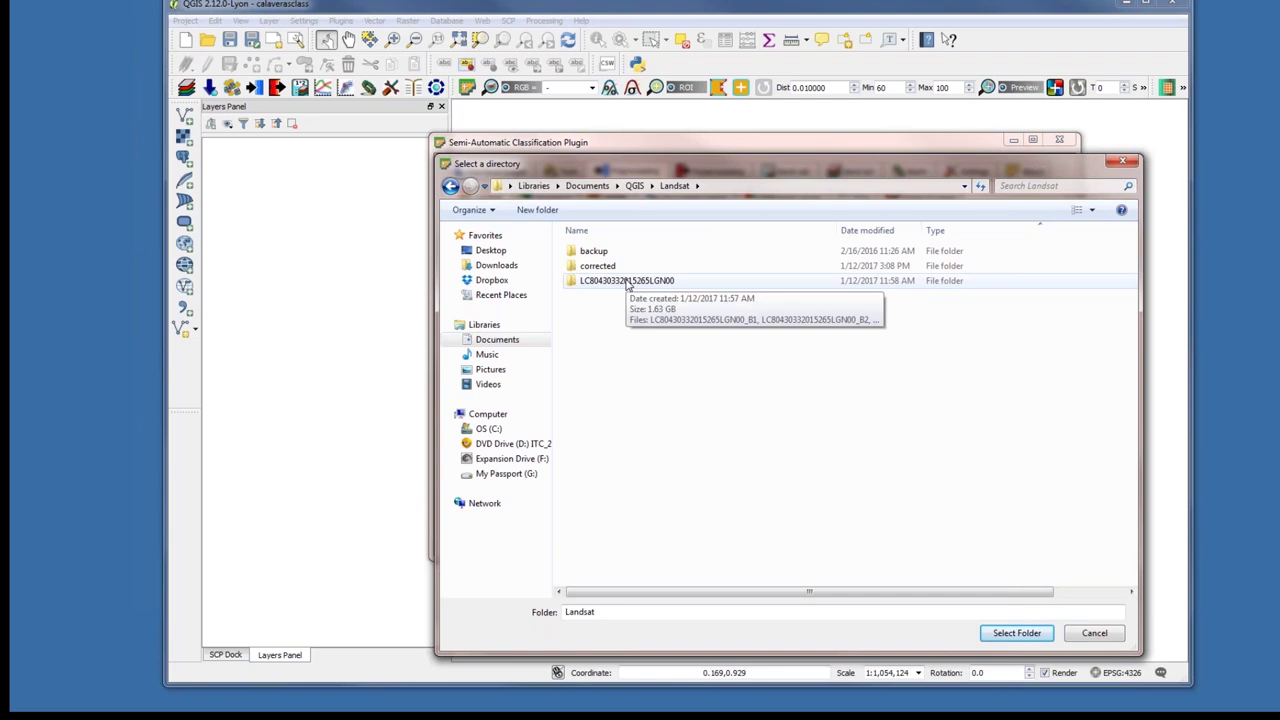
click(627, 283)
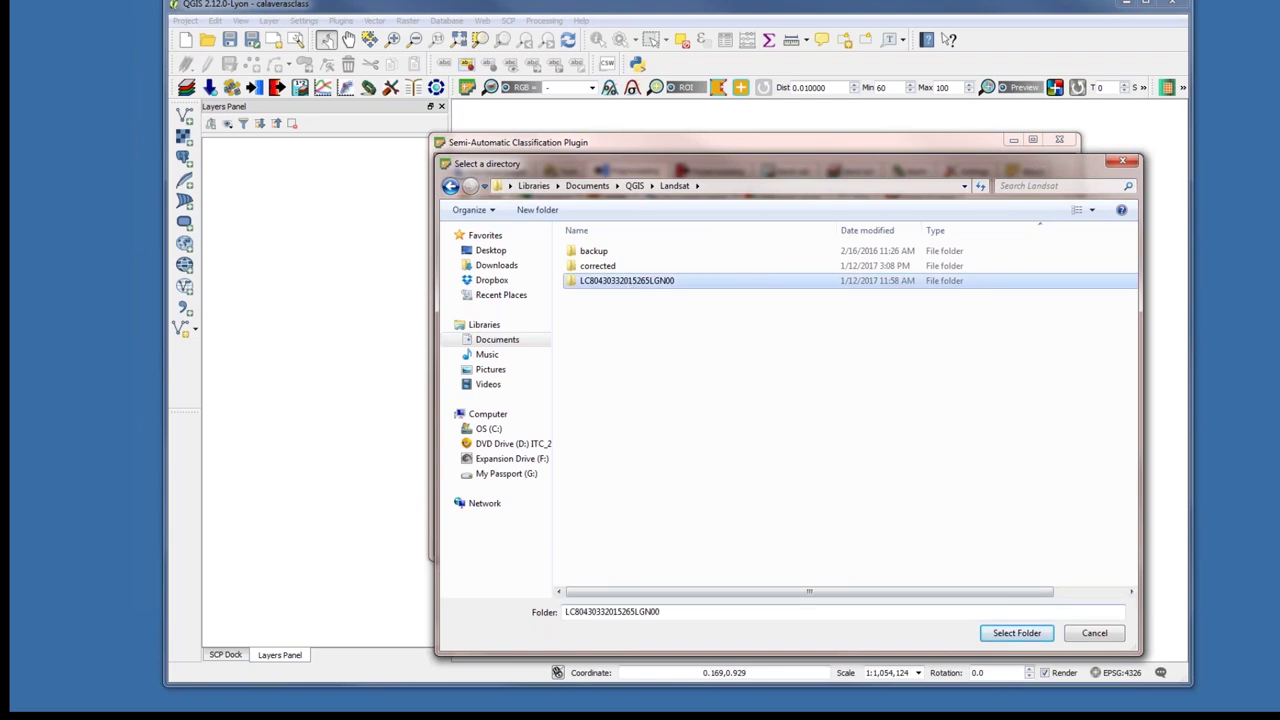
click(1017, 633)
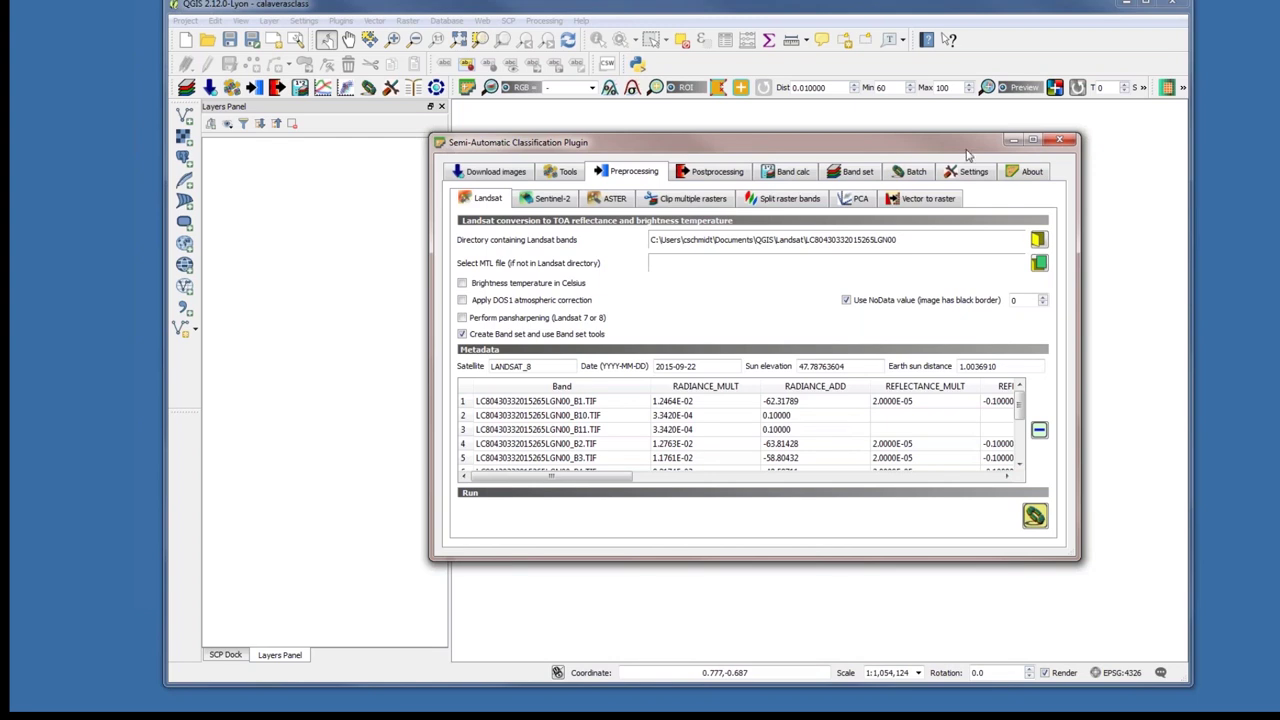
Arrange the main and plugin windows so both are accessible, and examine the Landsat band metadata table.
drag(964, 146, 952, 126)
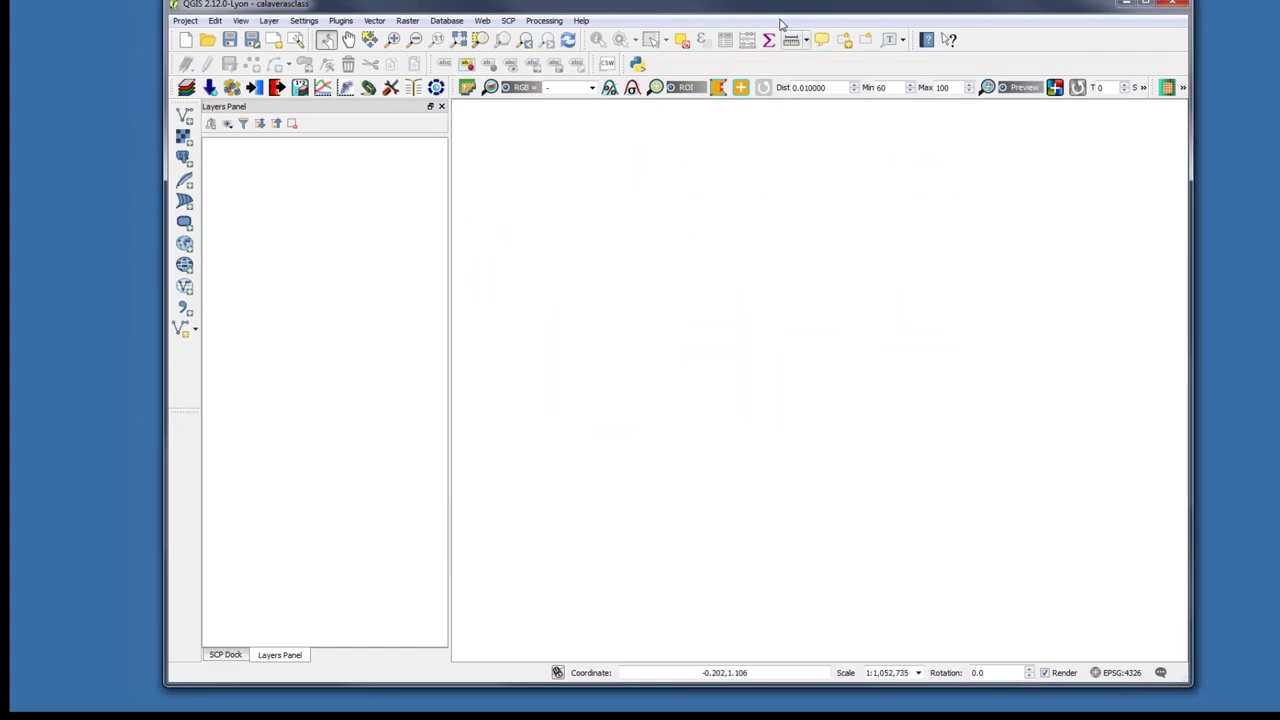
drag(781, 6, 798, 216)
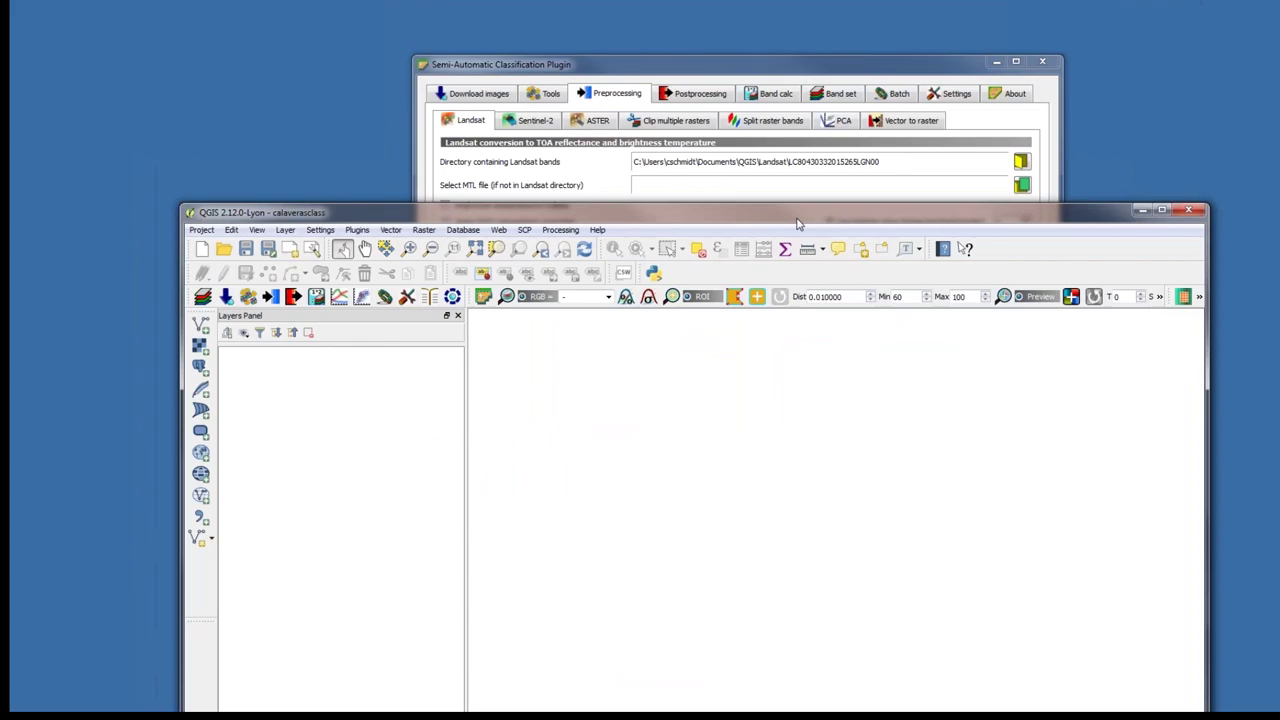
click(806, 60)
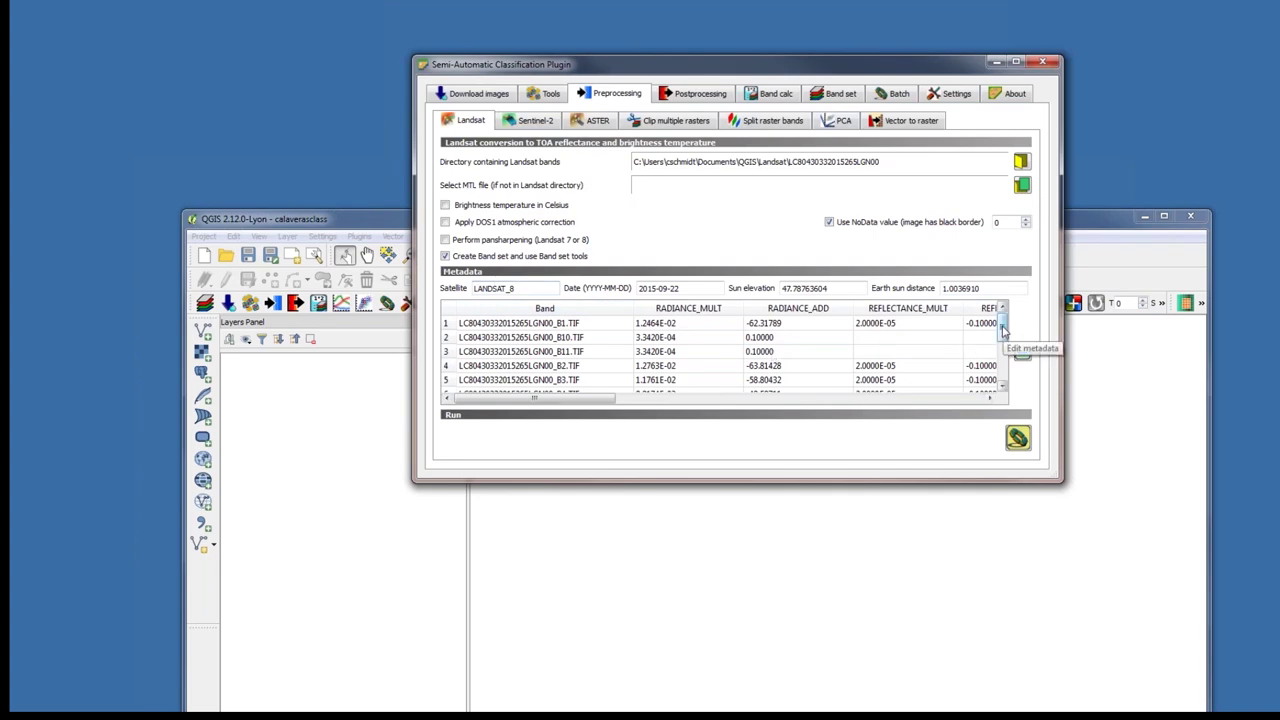
mouse_move(1002, 330)
mouse_down()
mouse_move(1002, 385)
mouse_move(1001, 312)
mouse_up()
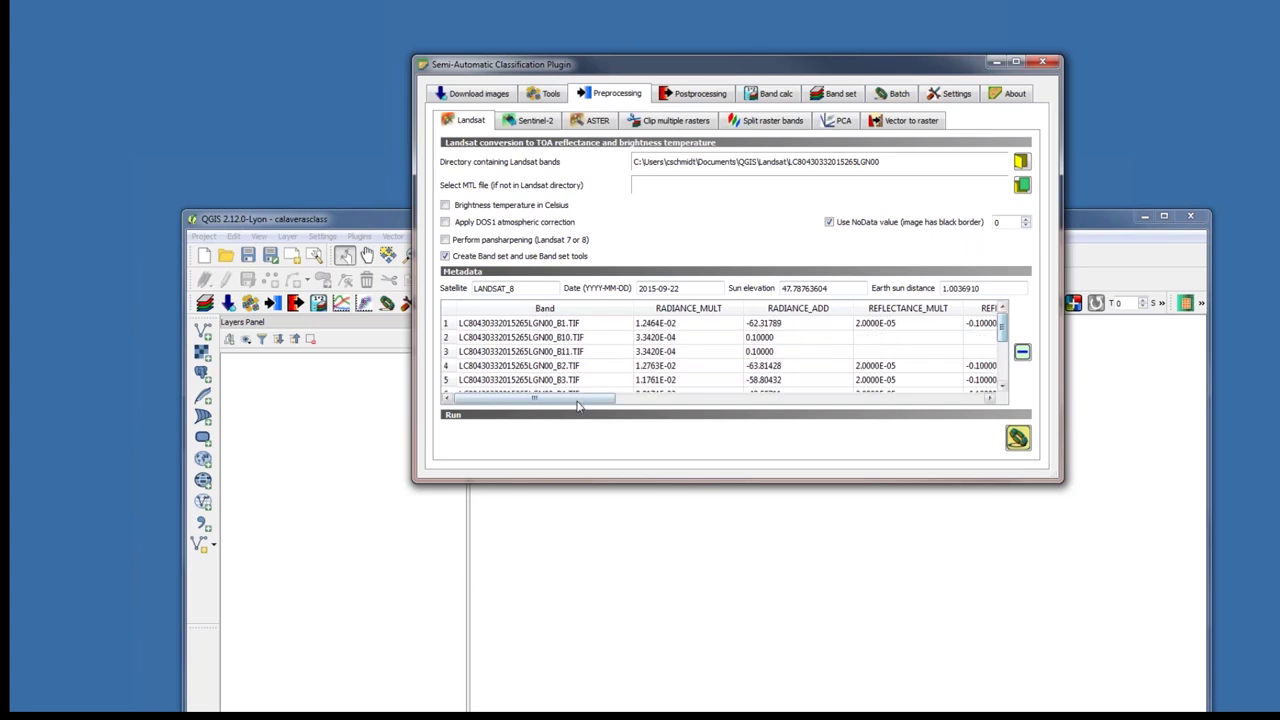
mouse_move(563, 400)
mouse_down()
mouse_move(768, 400)
mouse_move(829, 431)
mouse_move(957, 409)
mouse_move(704, 414)
mouse_move(557, 400)
mouse_up()
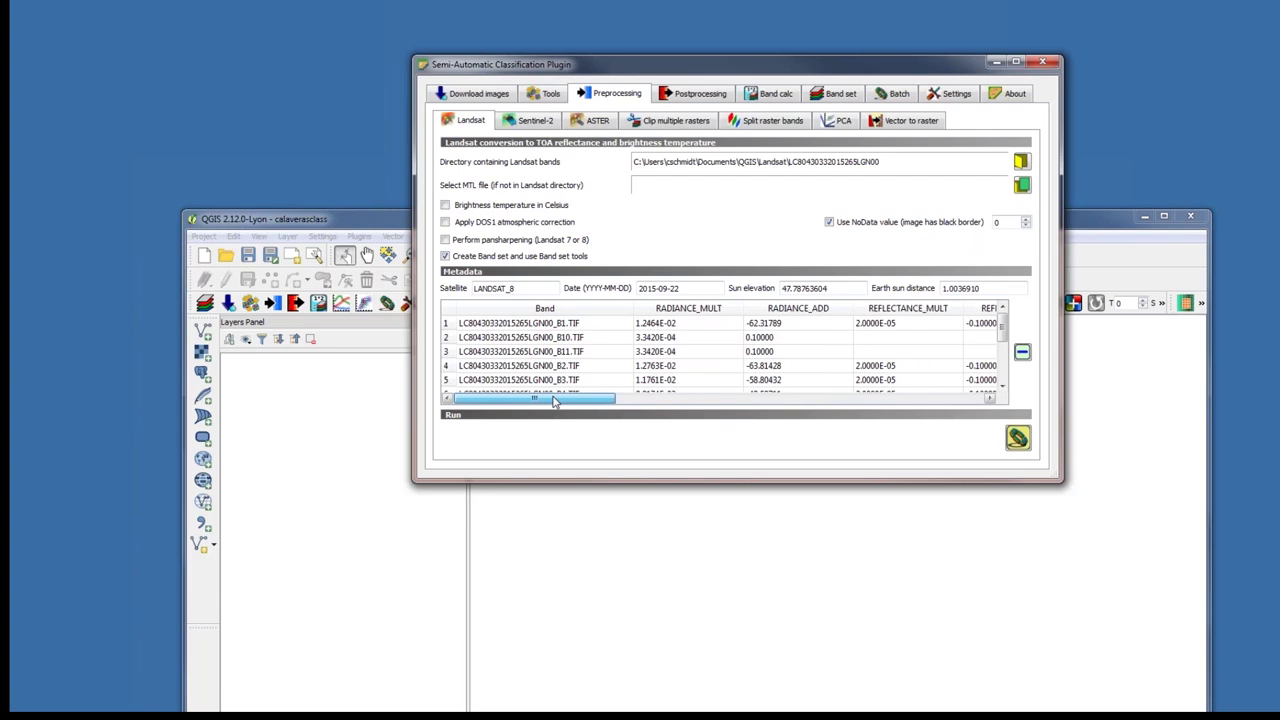
Enable DOS1 atmospheric correction for the Landsat reflectance conversion.
drag(930, 68, 929, 41)
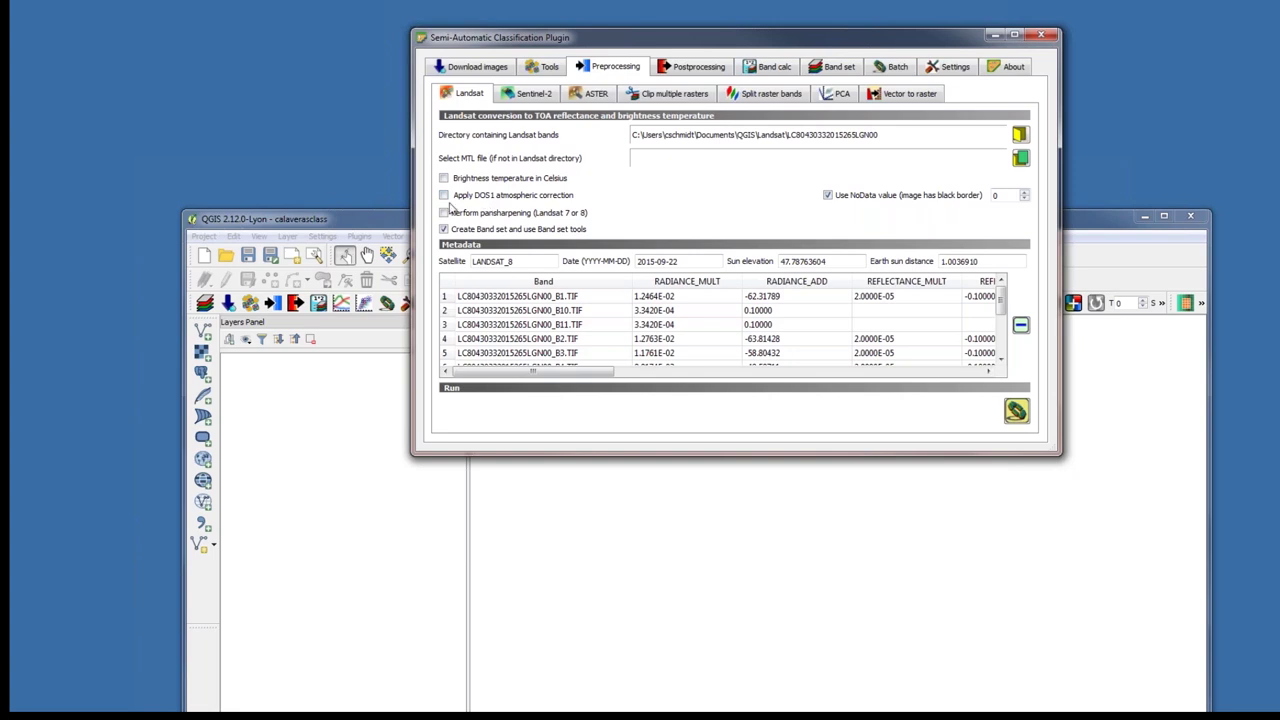
click(444, 196)
click(1013, 413)
click(1064, 226)
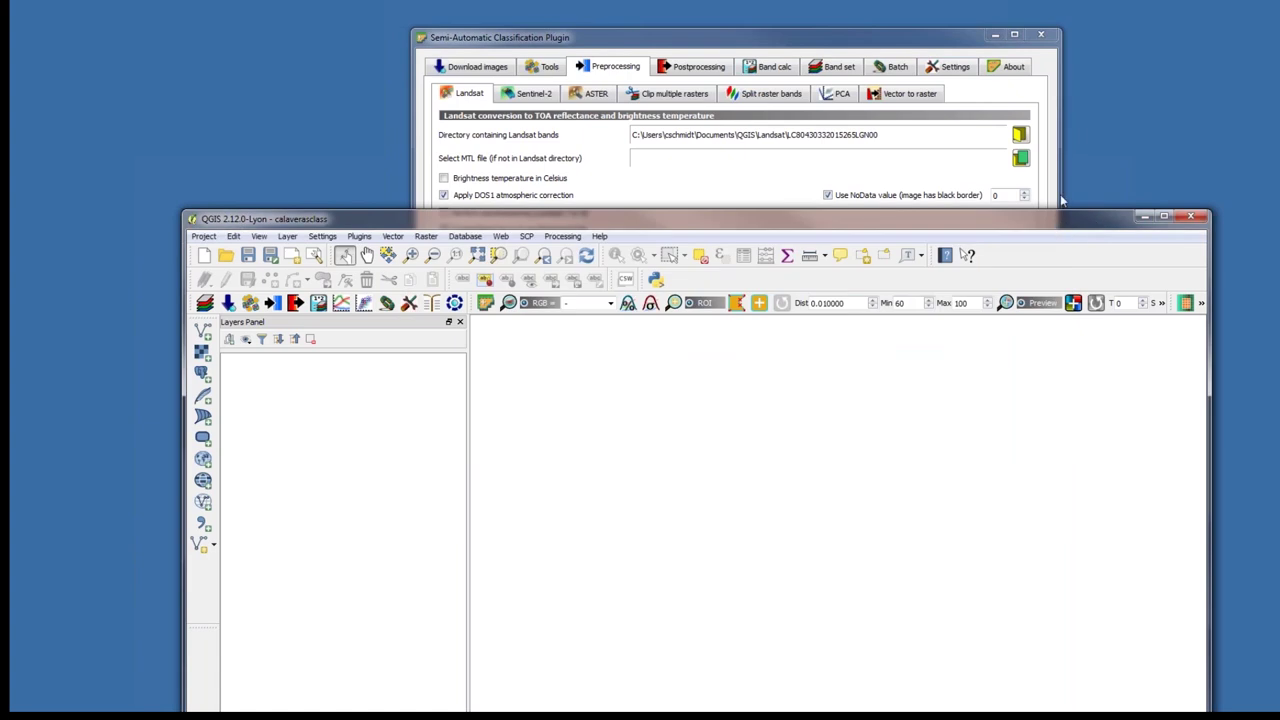
drag(1064, 226, 1069, 26)
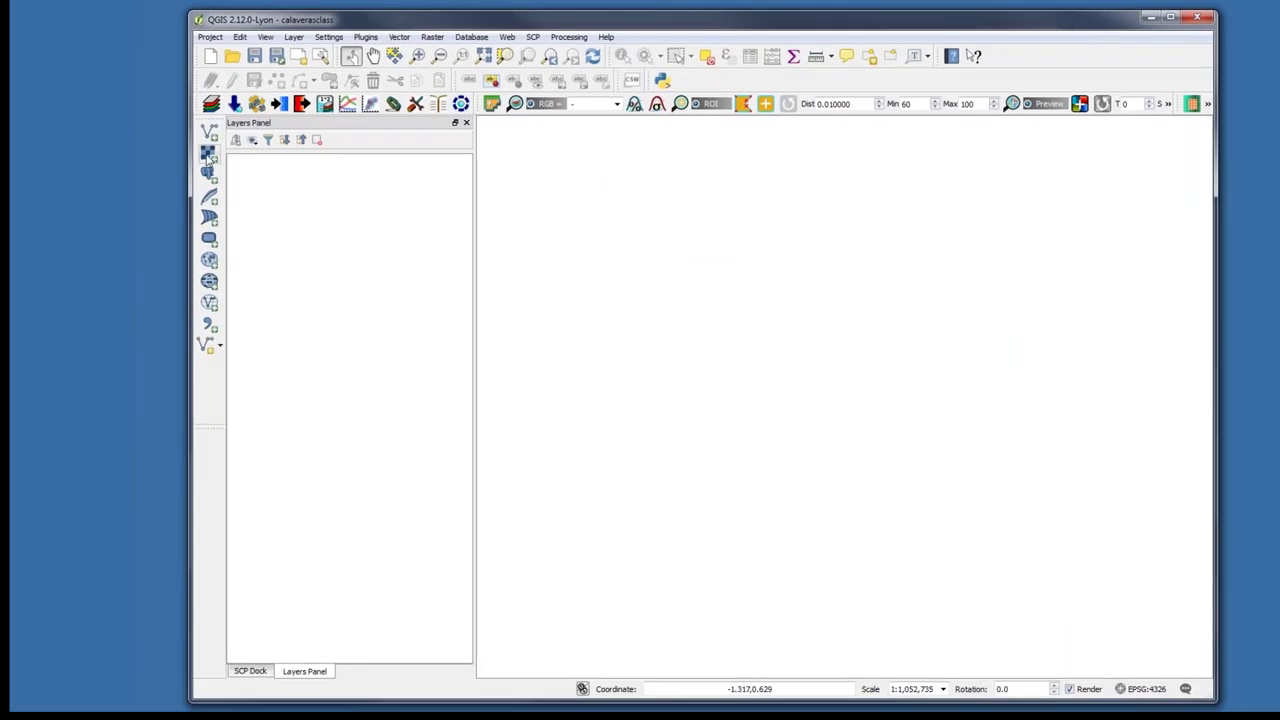
click(208, 152)
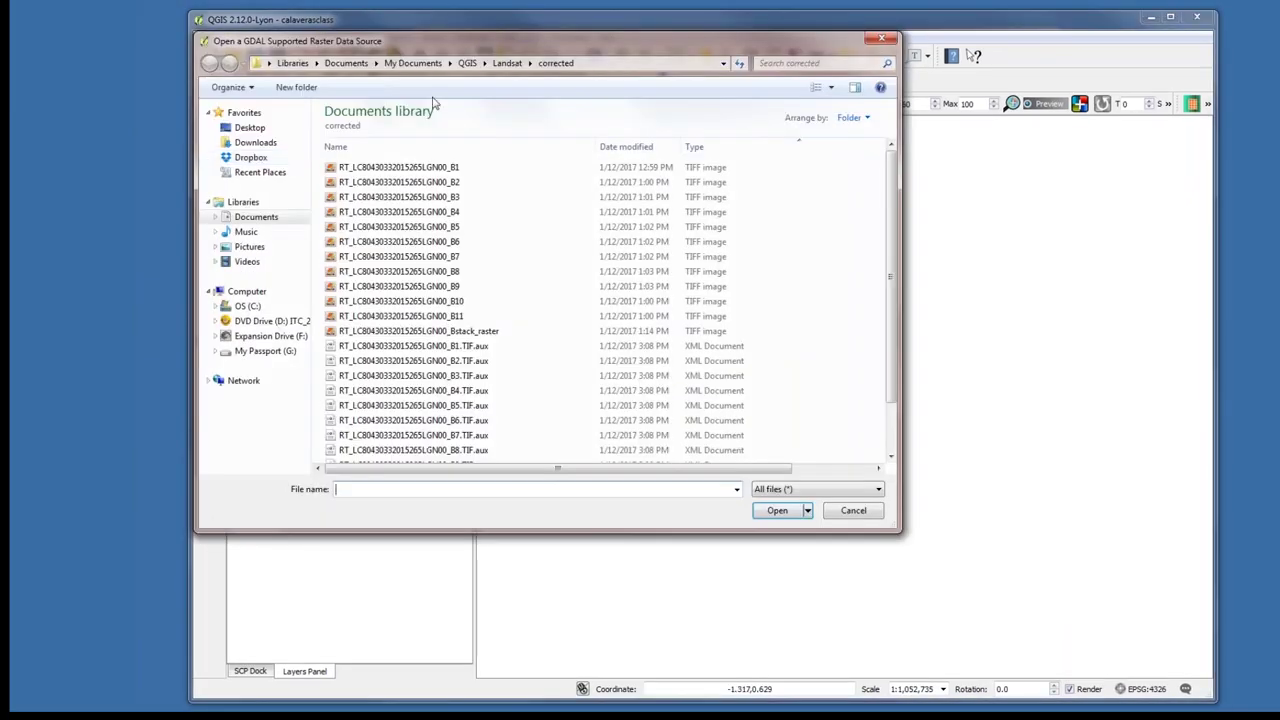
click(472, 167)
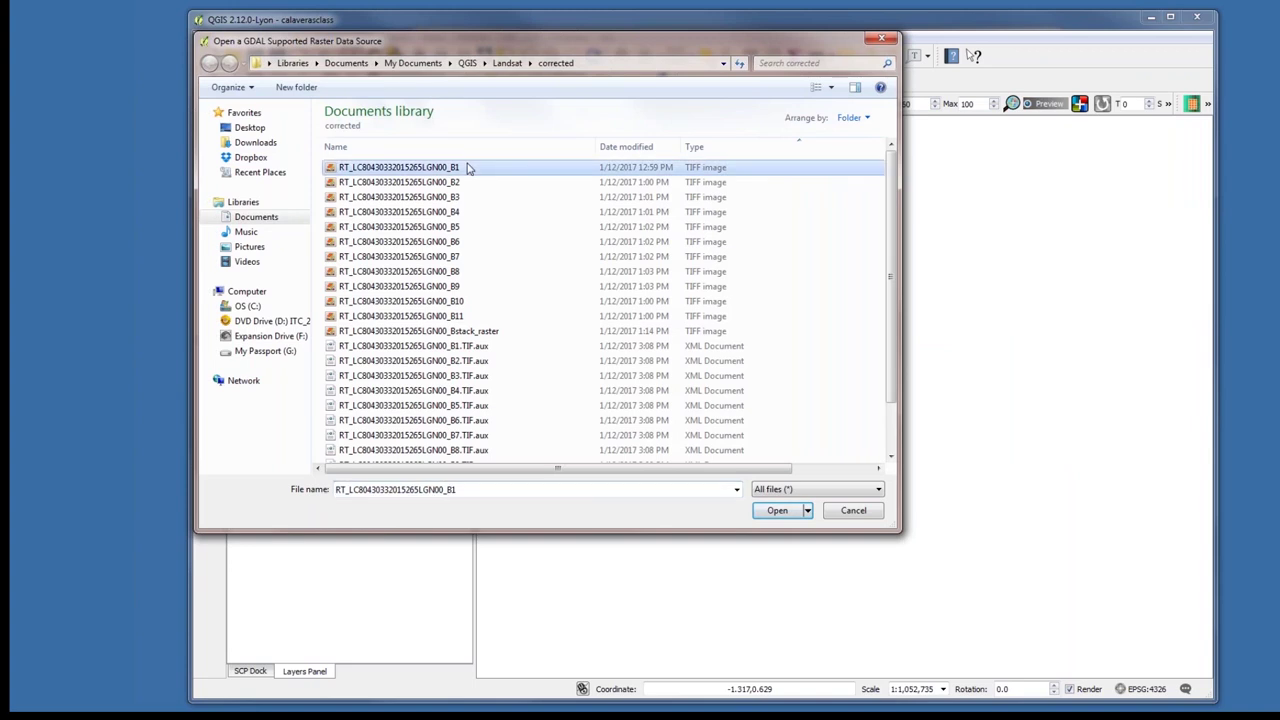
shift+click(458, 318)
click(779, 514)
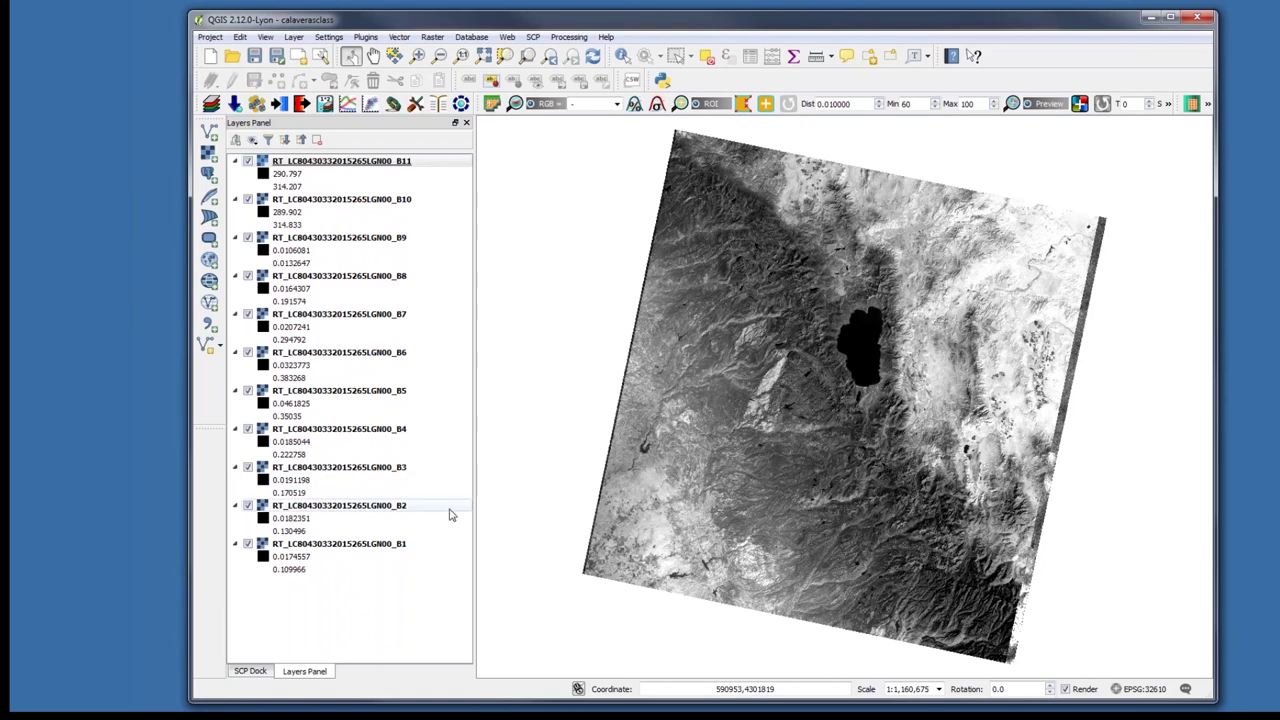
Open the plugin's band set settings and look at the option to create a stacked raster of the bands.
drag(420, 551, 277, 552)
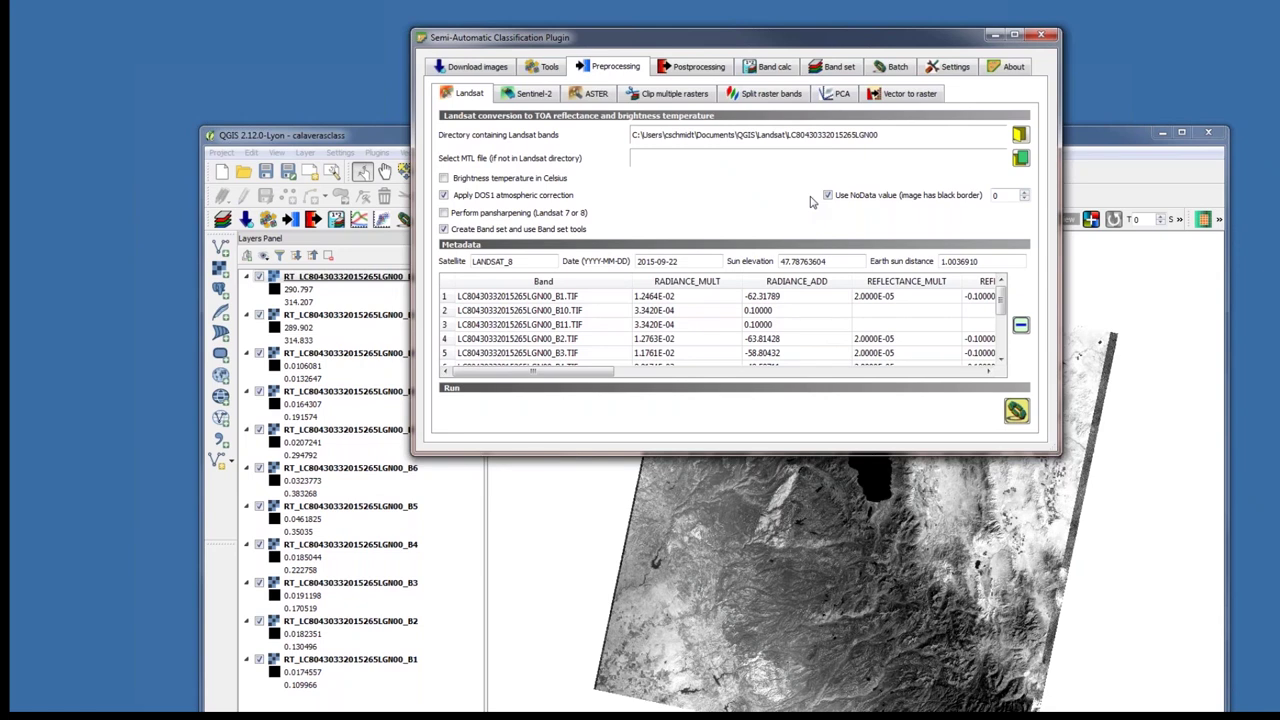
click(838, 67)
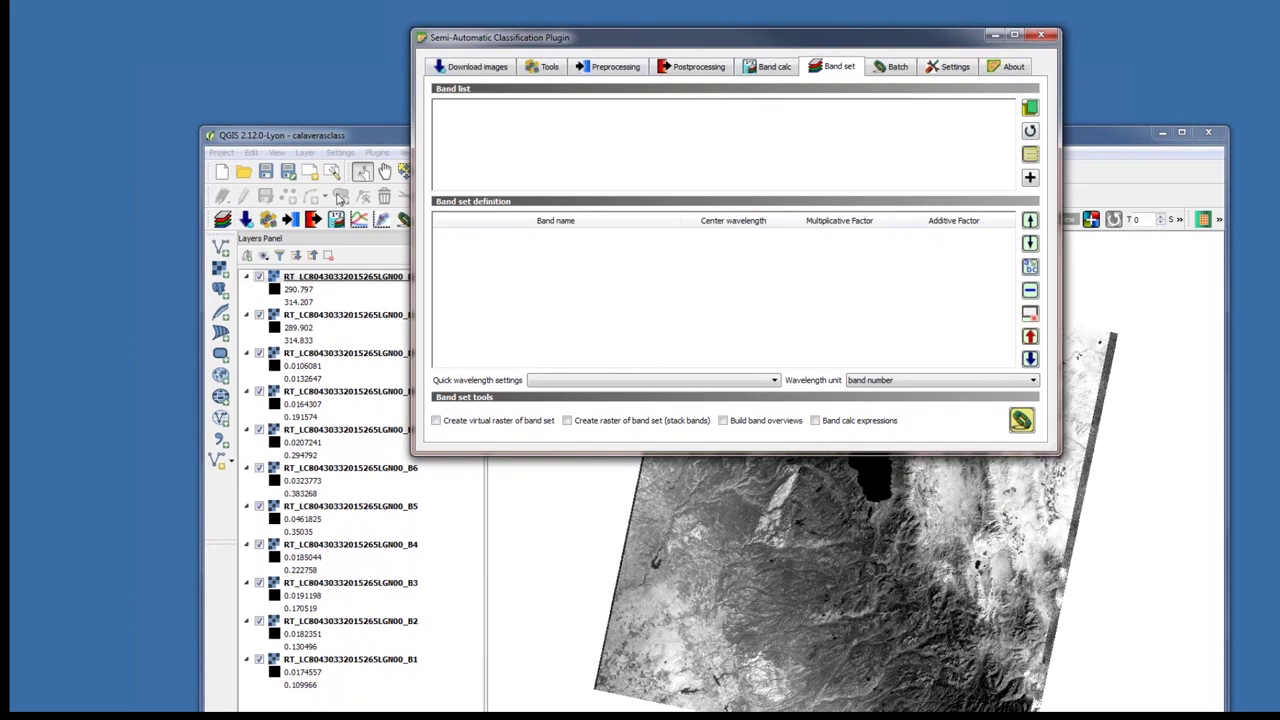
key(alt+Tab)
drag(106, 119, 798, 5)
click(567, 421)
click(1097, 140)
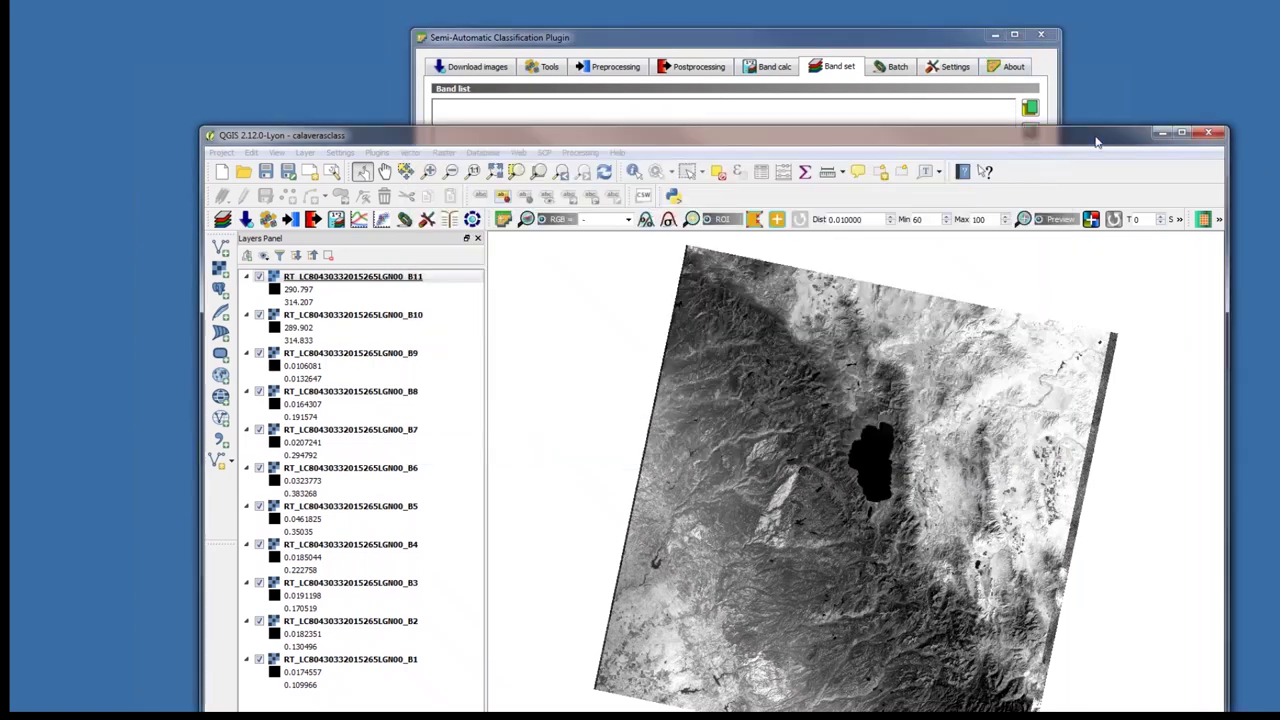
drag(1097, 140, 1060, 29)
click(186, 160)
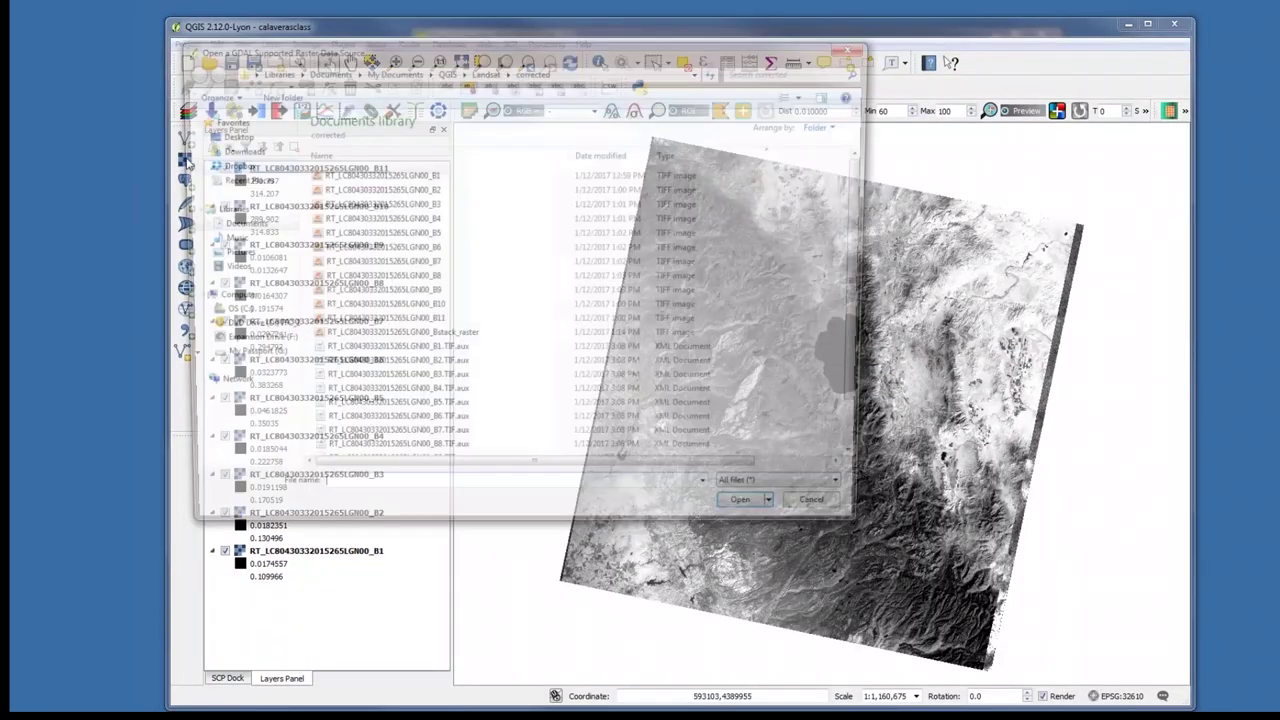
click(467, 341)
click(765, 518)
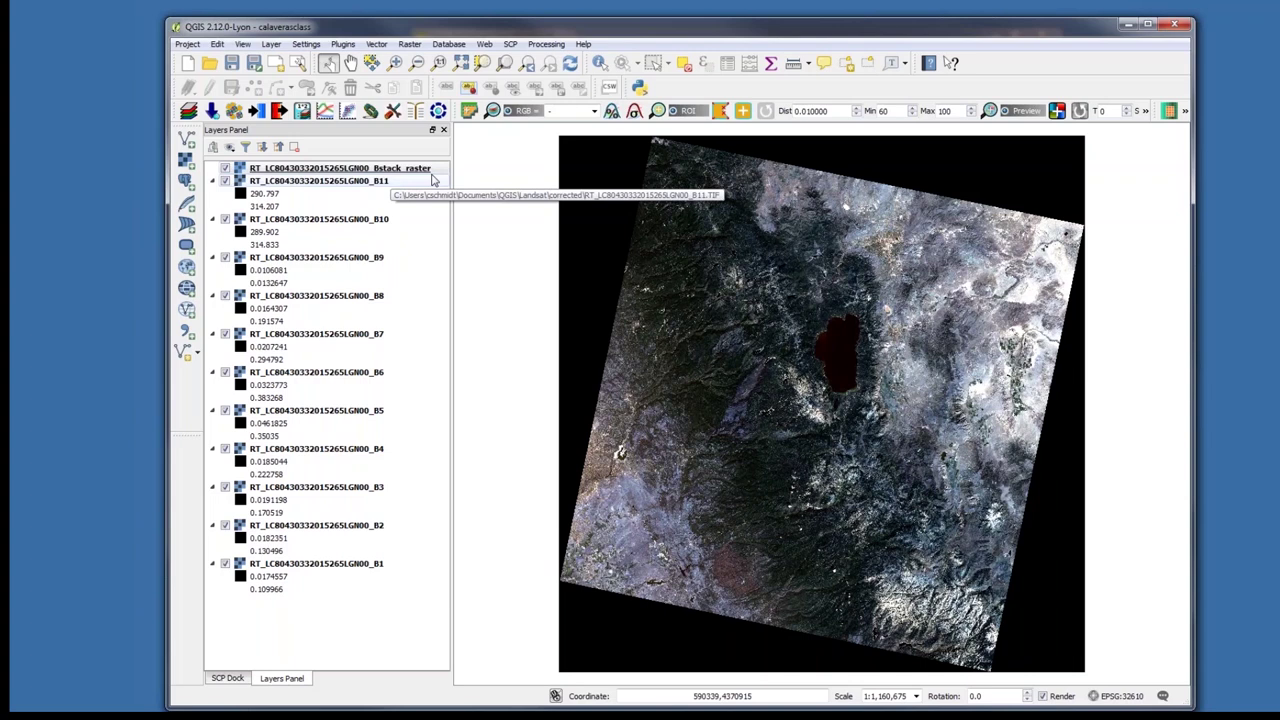
Hide the eleven single-band layers B1 through B11 so only the stacked raster is displayed.
click(226, 181)
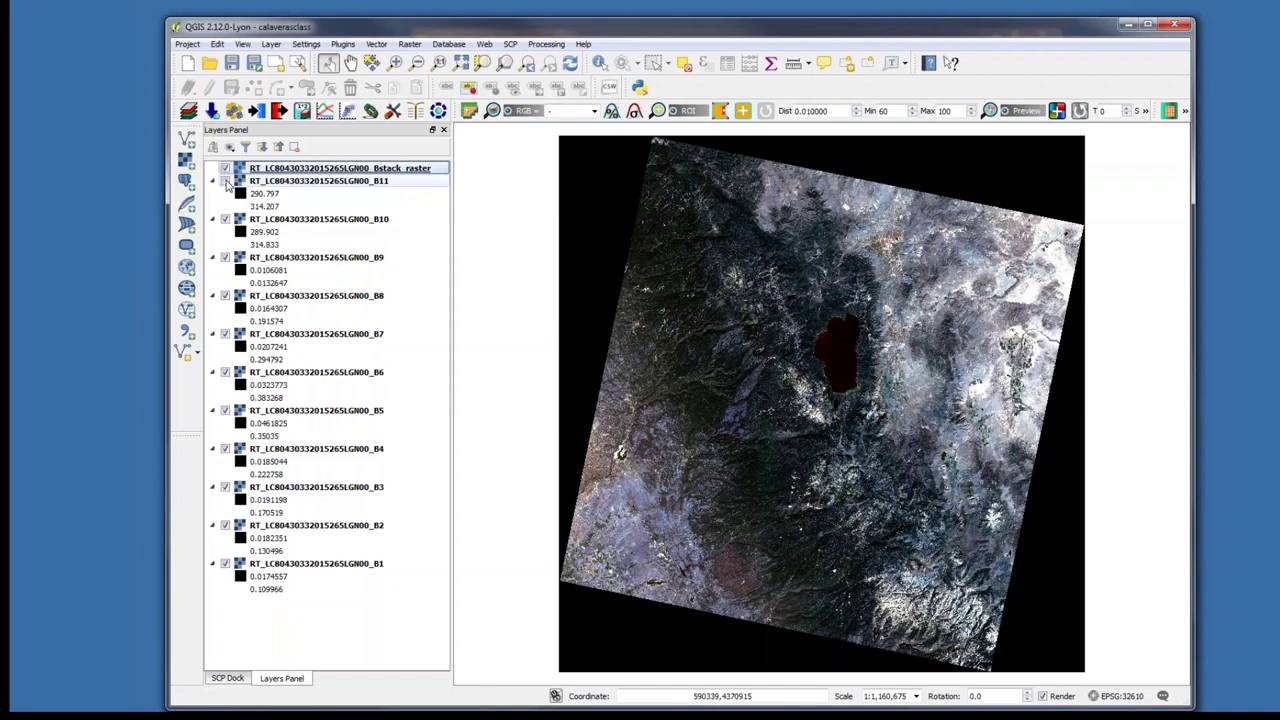
click(226, 219)
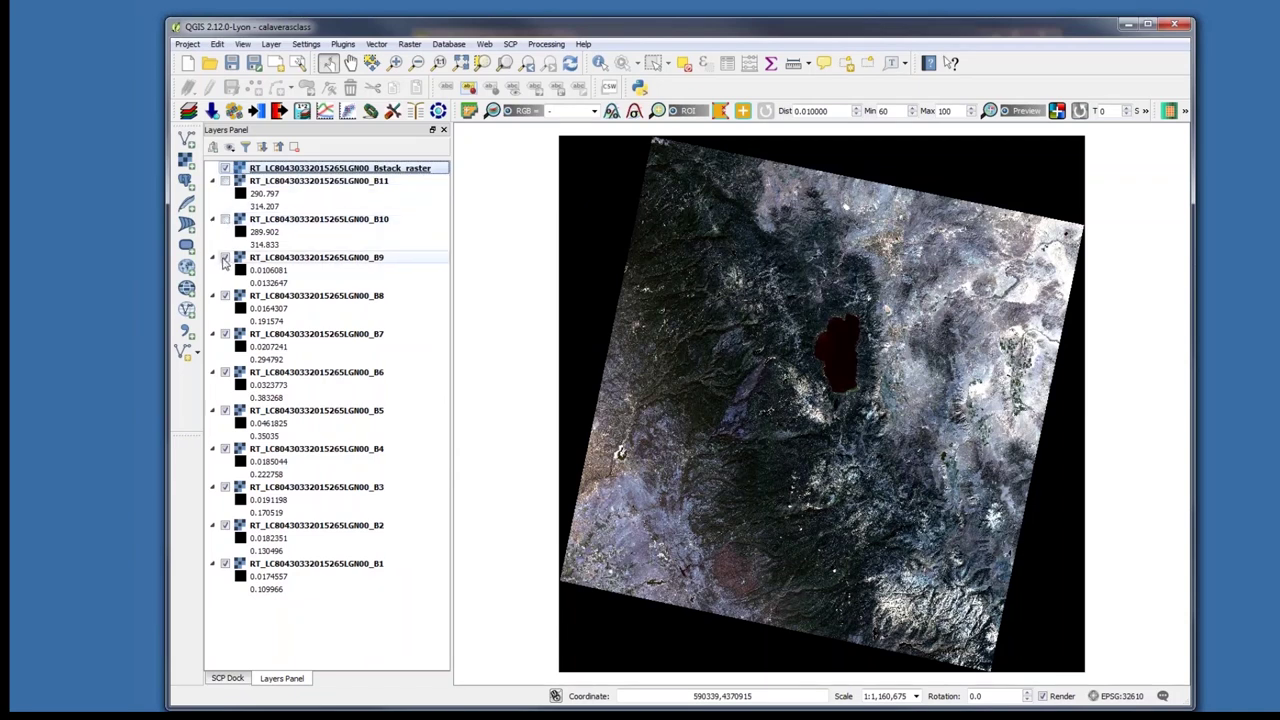
click(225, 258)
click(225, 296)
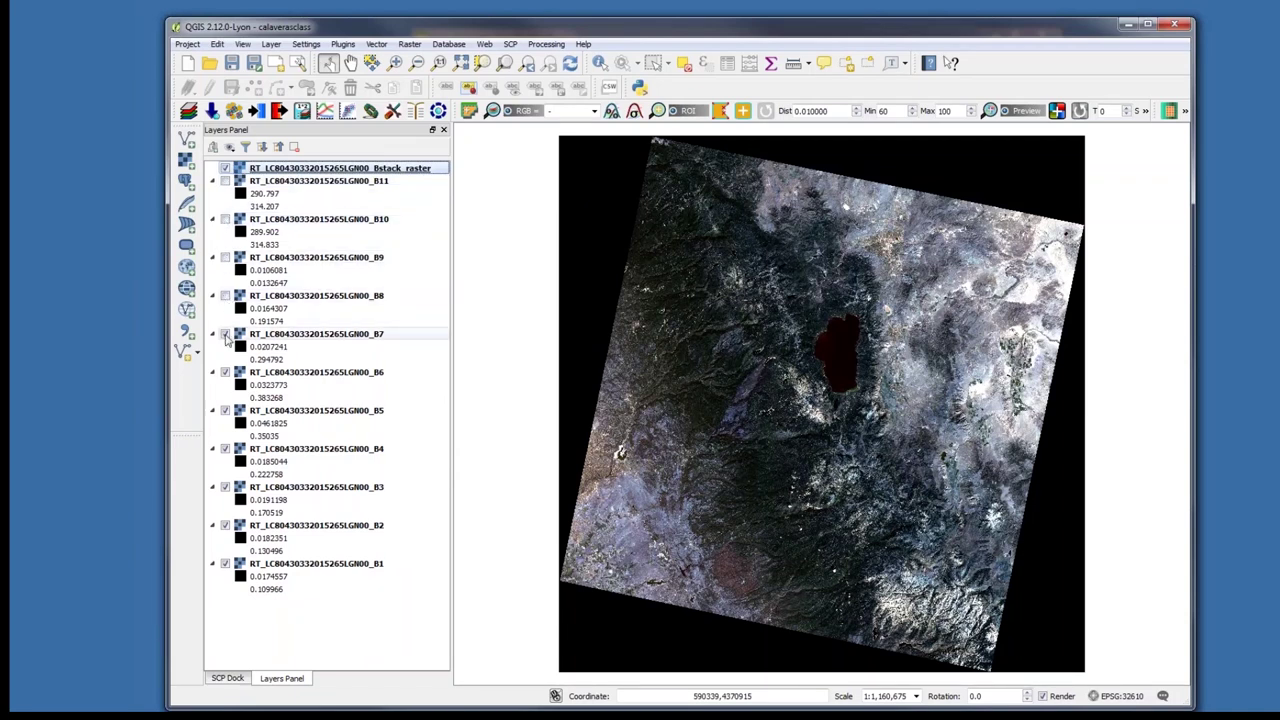
click(226, 335)
click(225, 373)
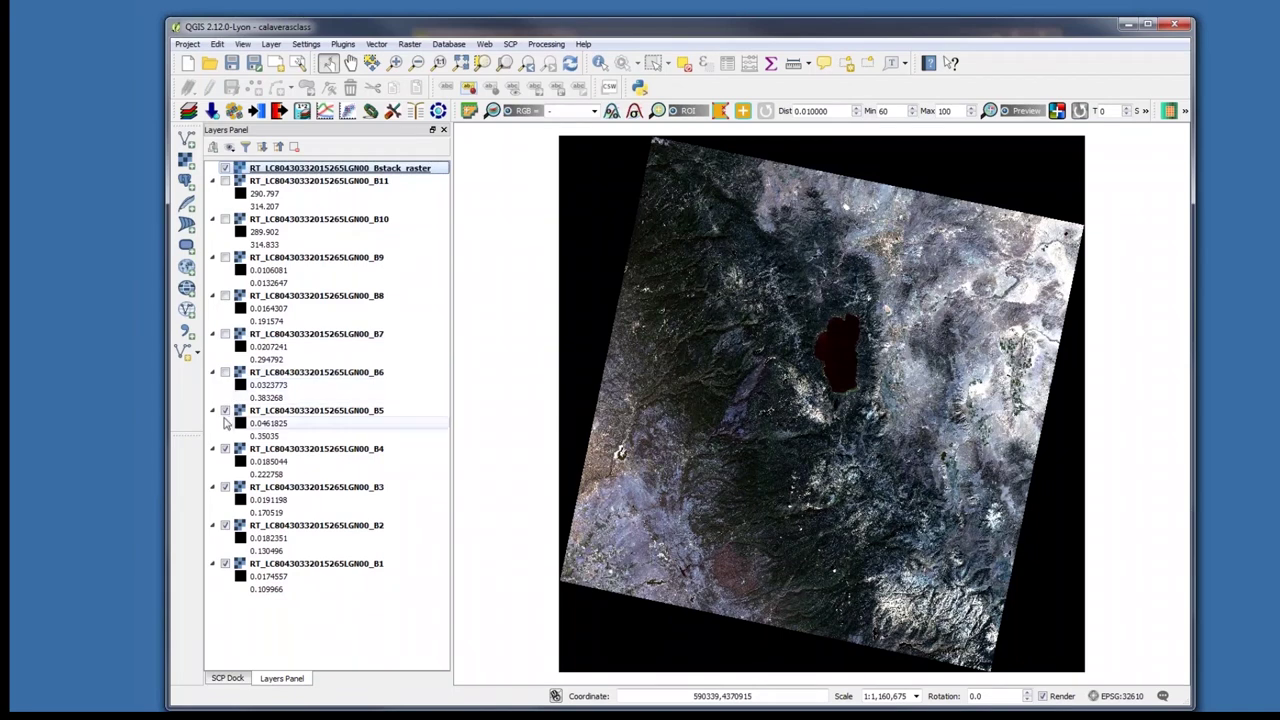
click(225, 411)
click(225, 449)
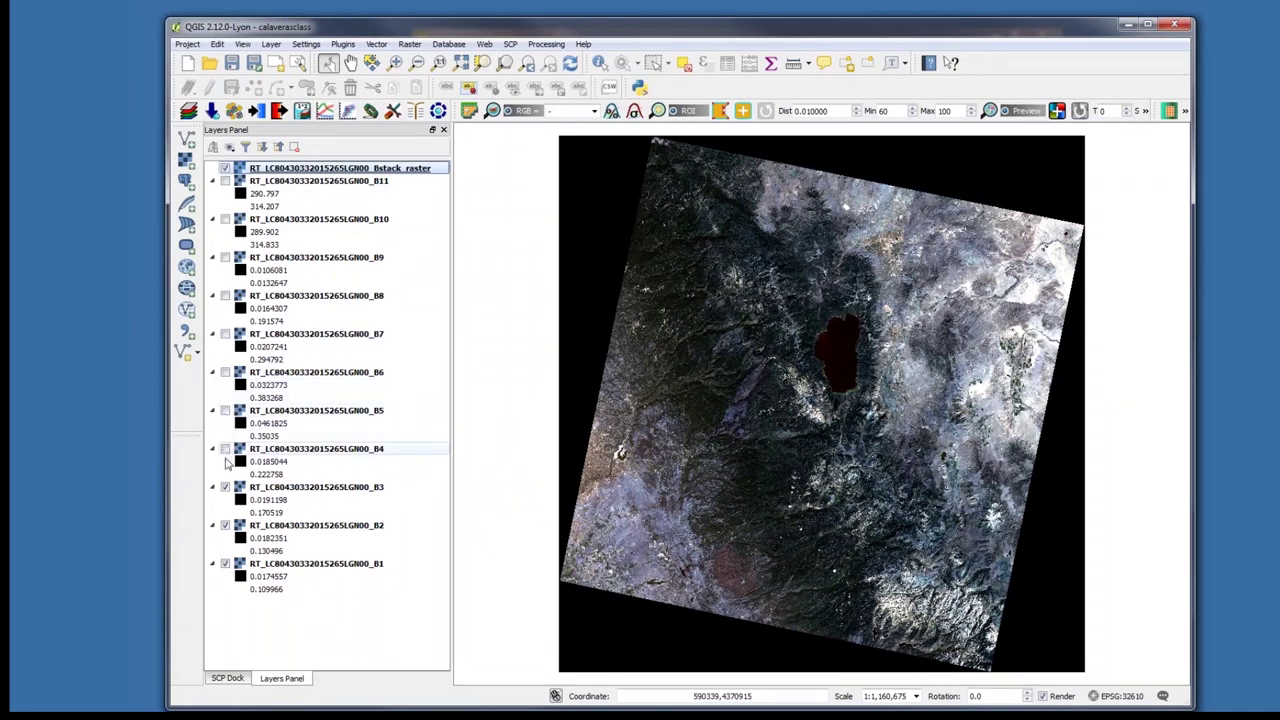
click(225, 488)
click(225, 526)
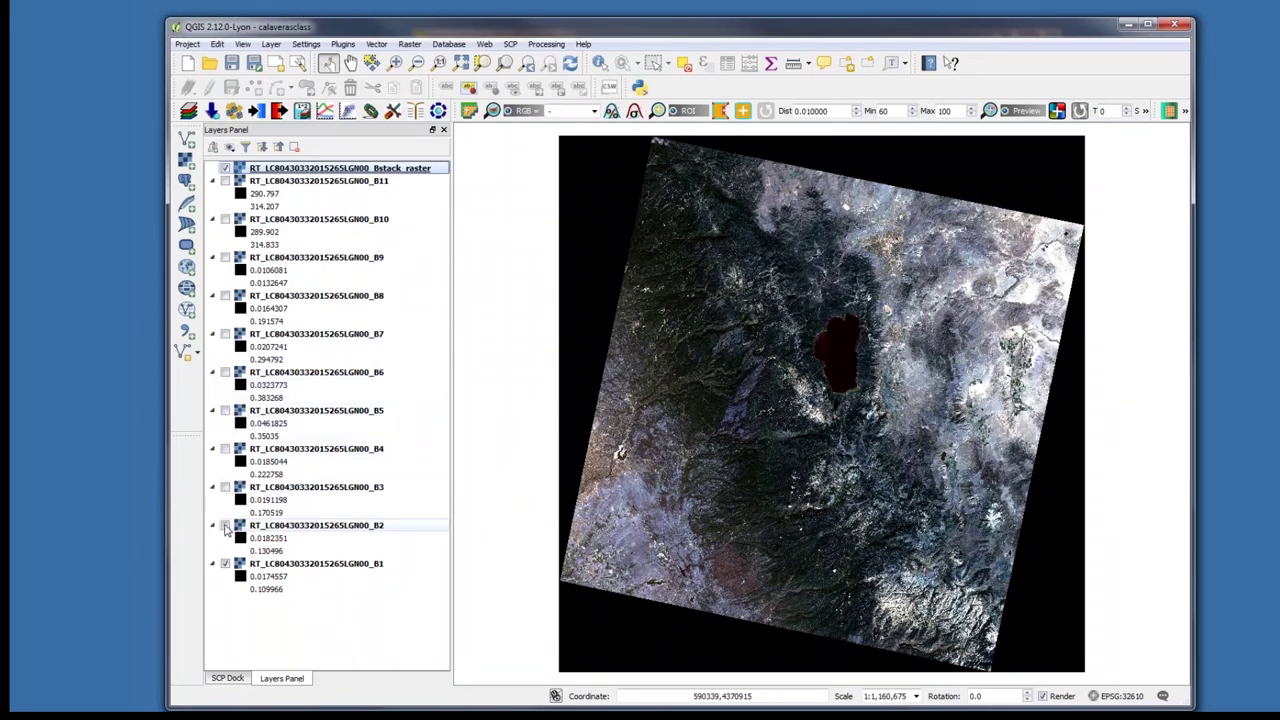
click(226, 565)
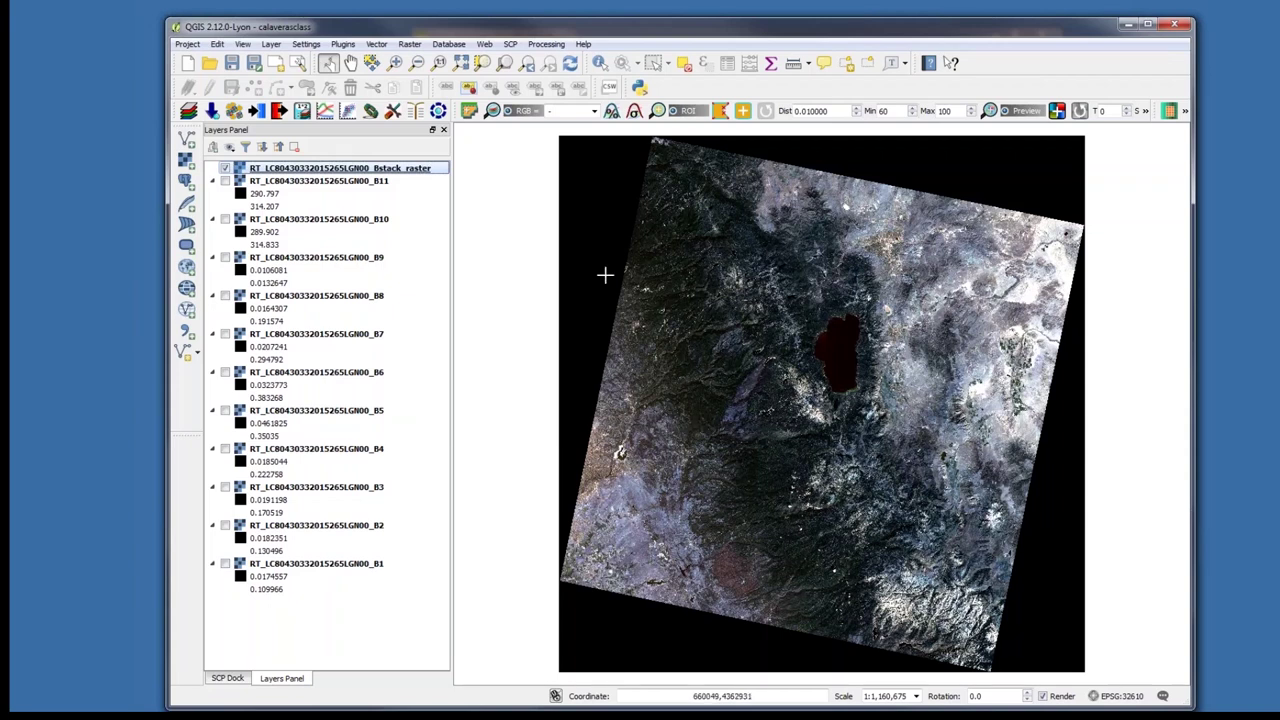
Style the stacked raster with Band 5 as red and Band 4 as green, reloading the min/max values from the 2–98% cumulative count cut.
right_click(389, 174)
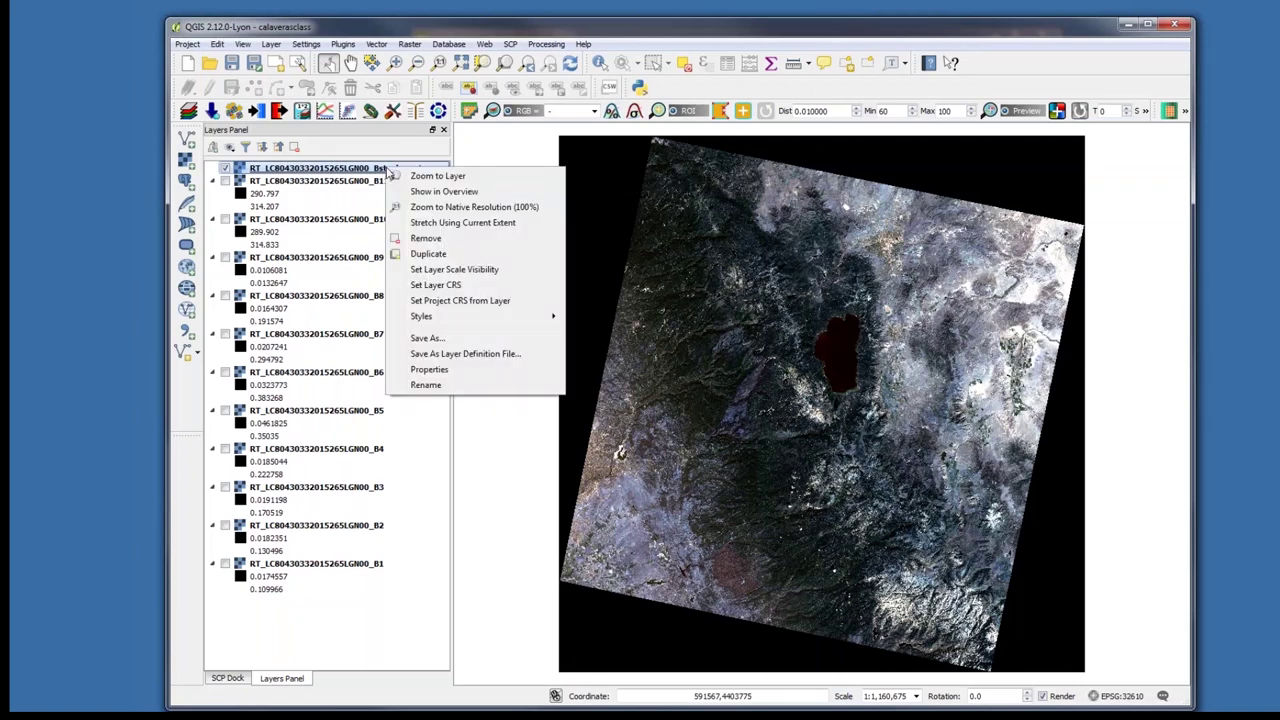
click(457, 370)
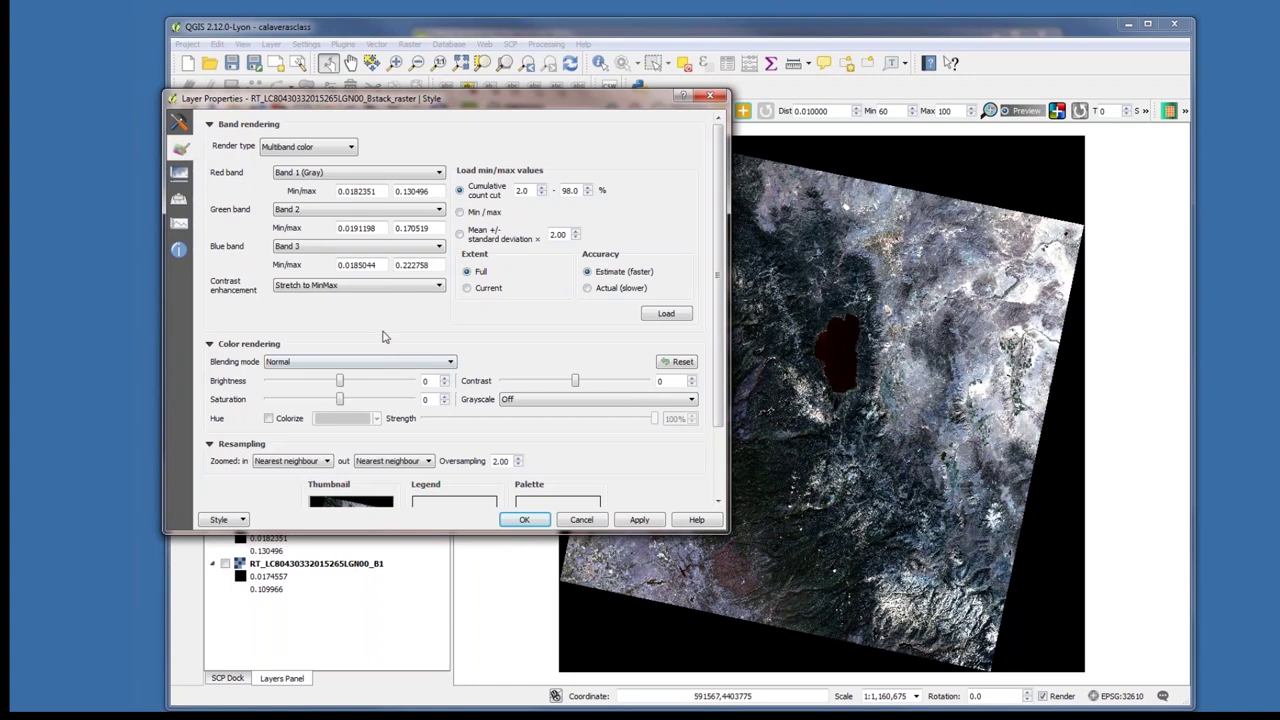
click(437, 174)
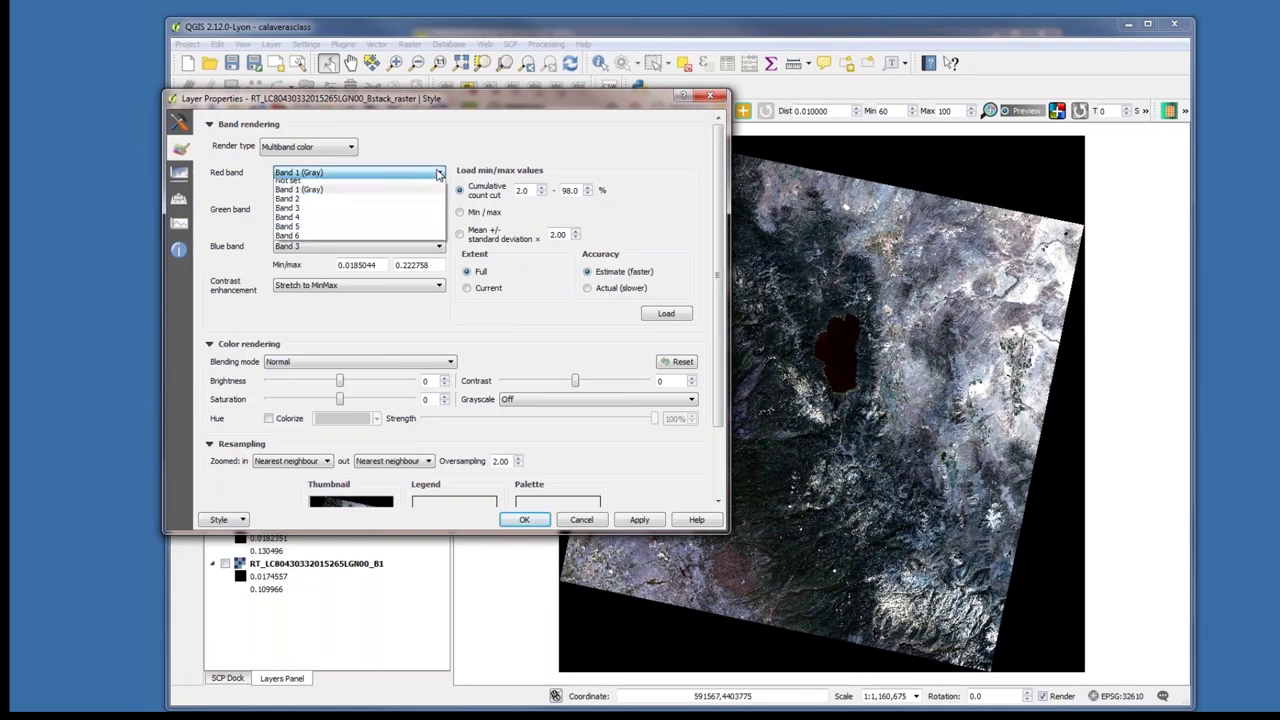
click(300, 230)
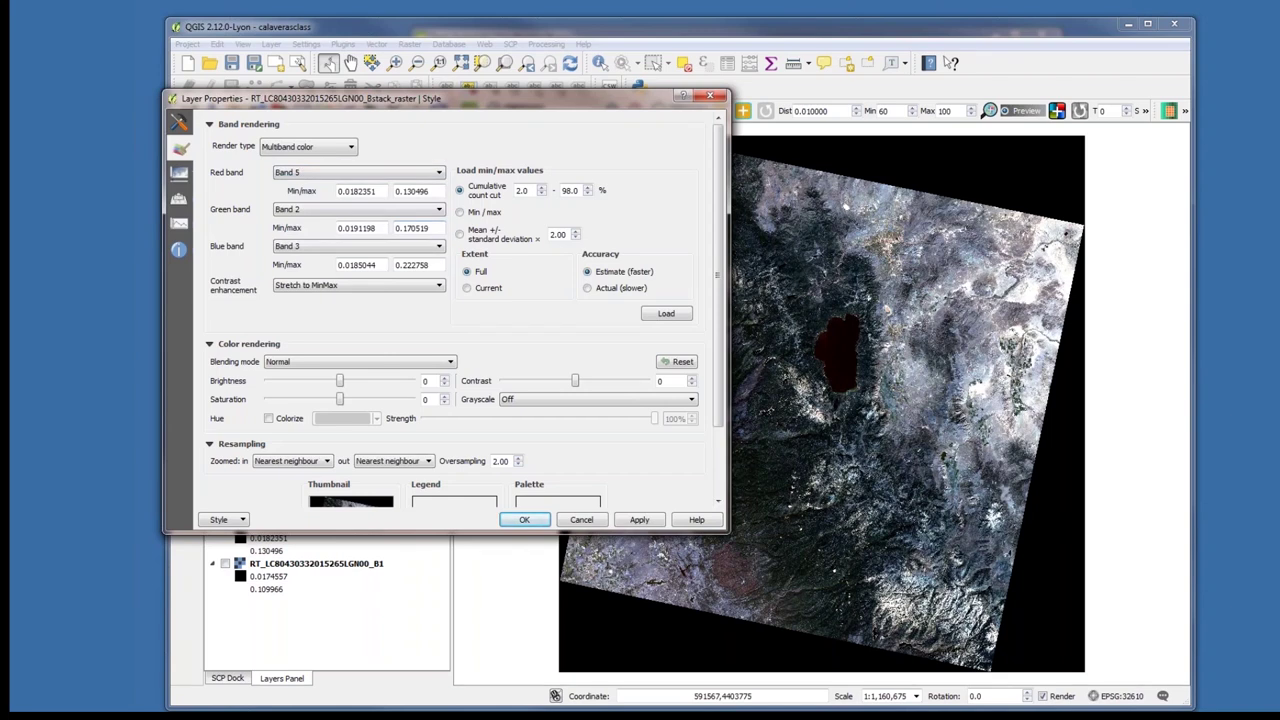
click(434, 212)
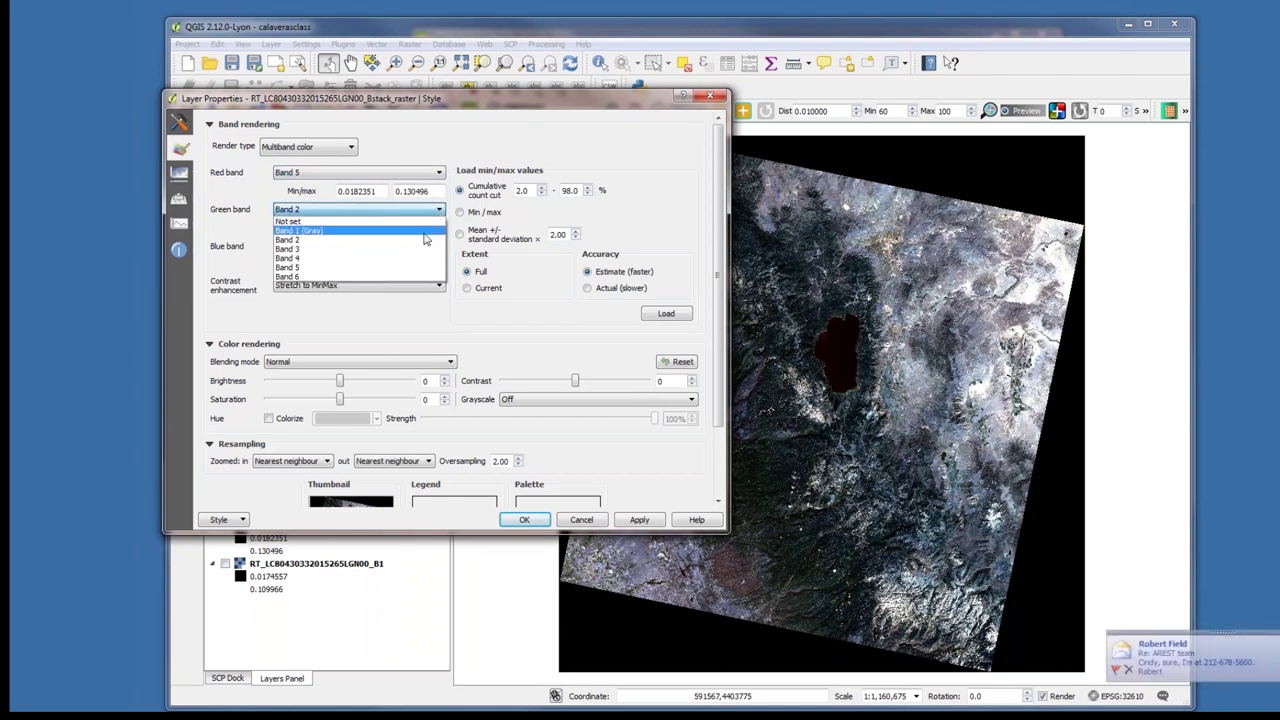
click(421, 258)
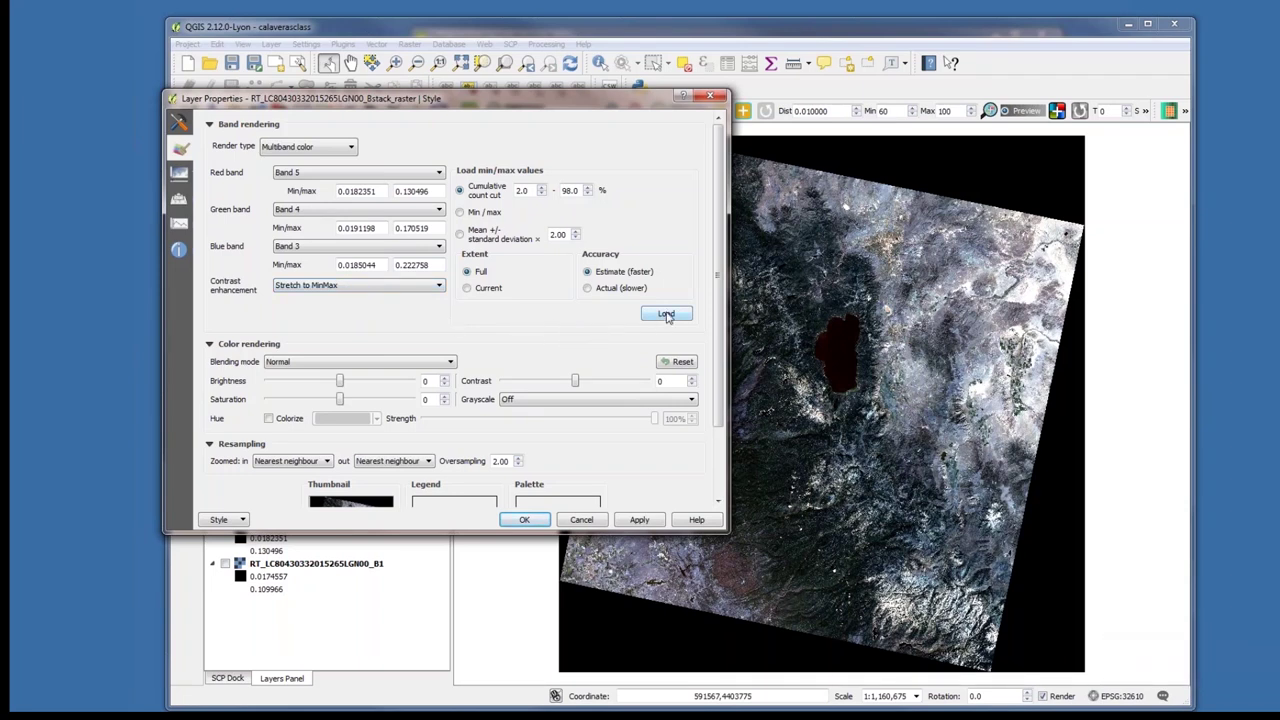
click(666, 315)
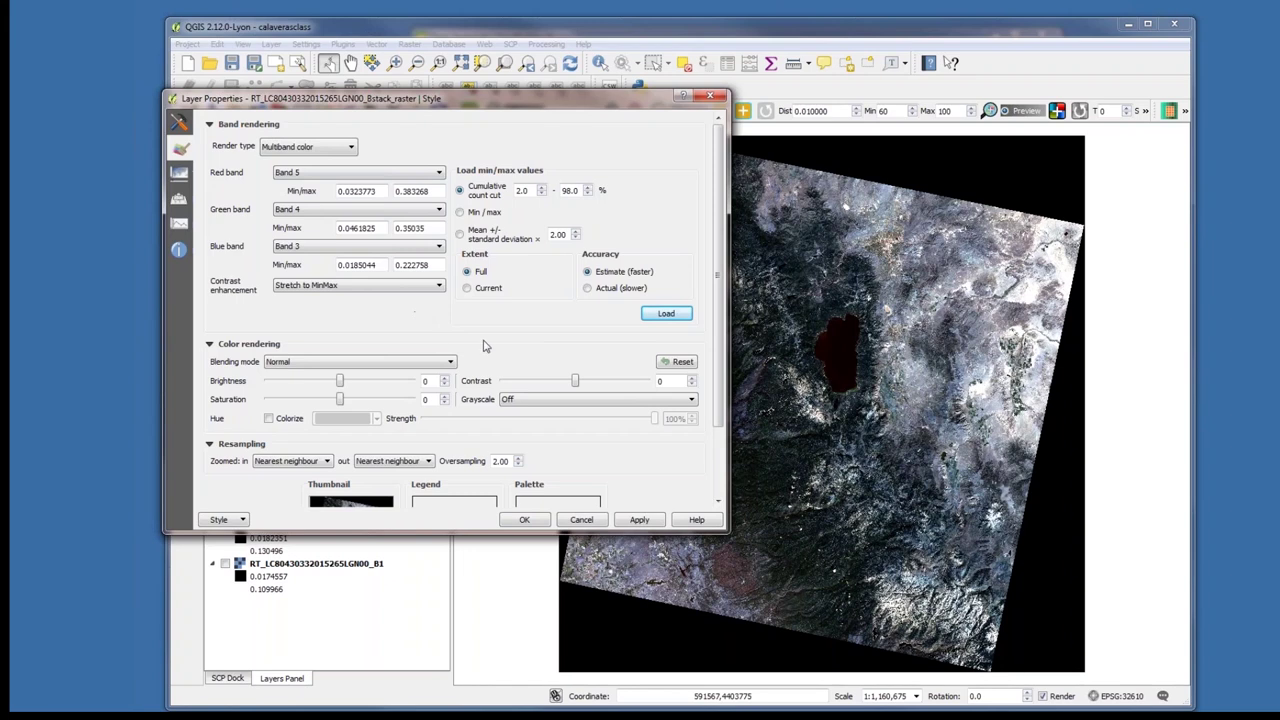
click(525, 521)
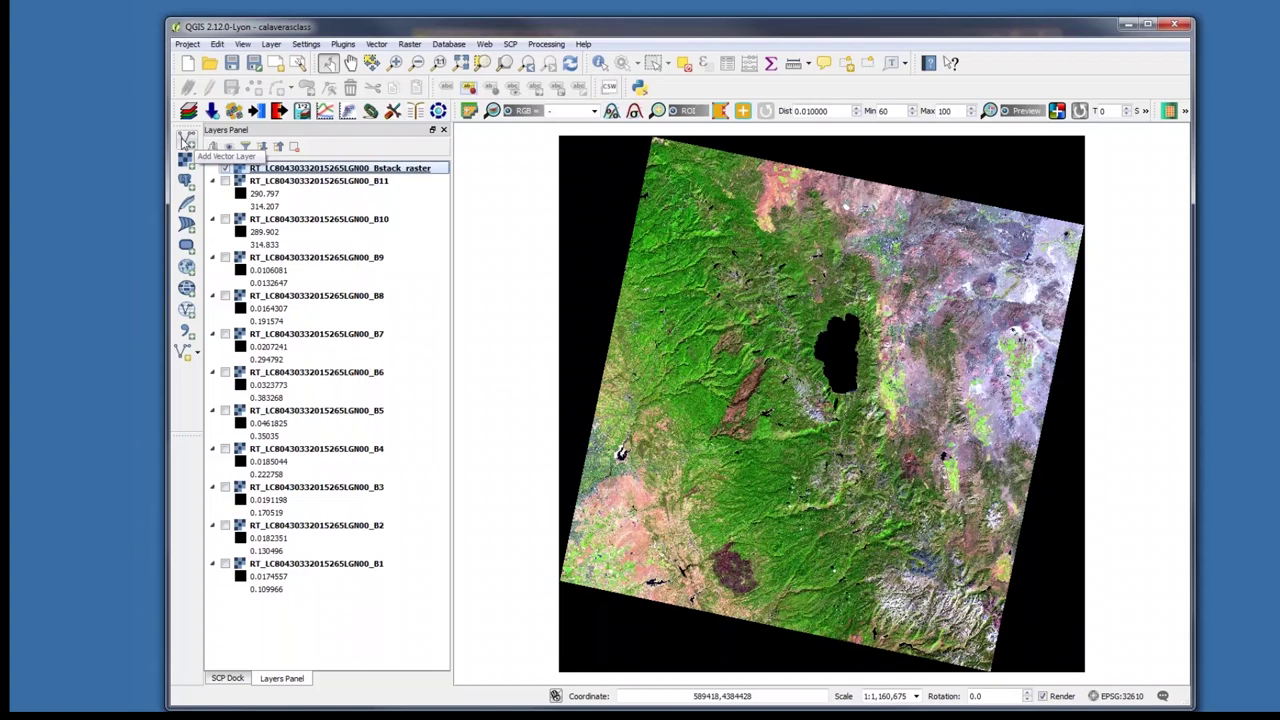
Add the calaveras.shp shapefile from the QGIS calaveras folder as a vector layer.
click(186, 140)
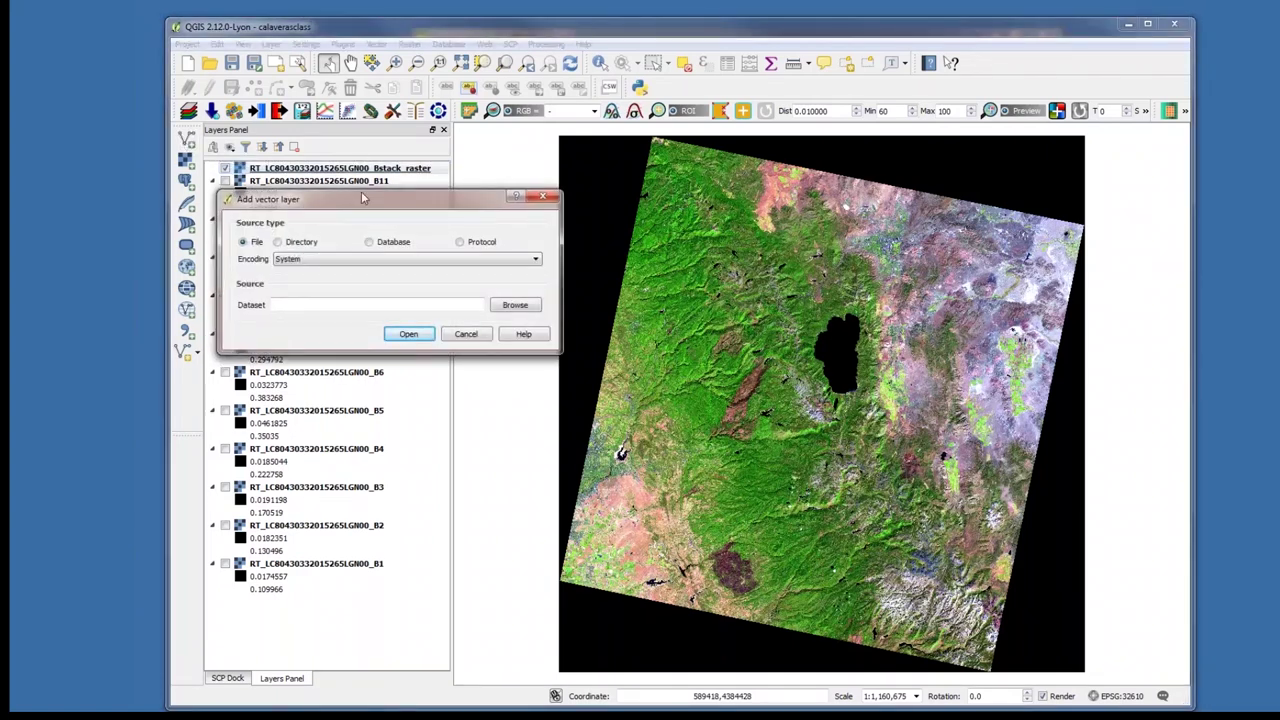
drag(363, 198, 484, 175)
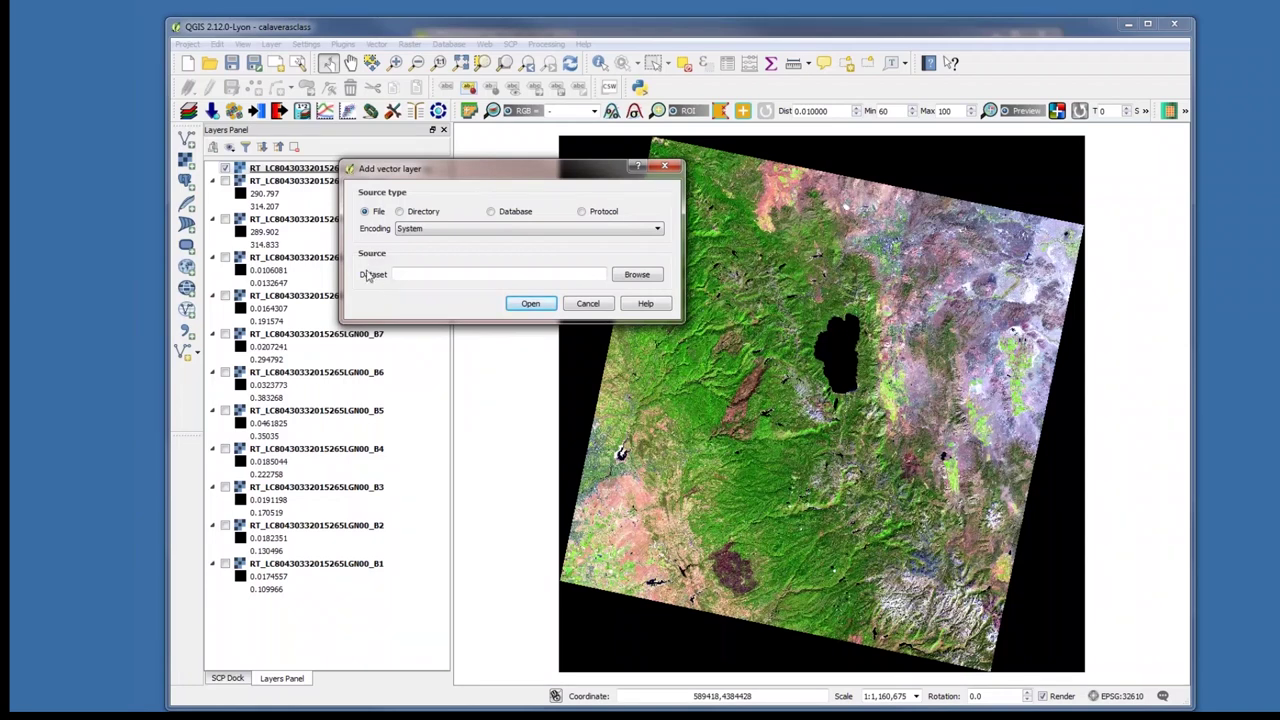
click(636, 276)
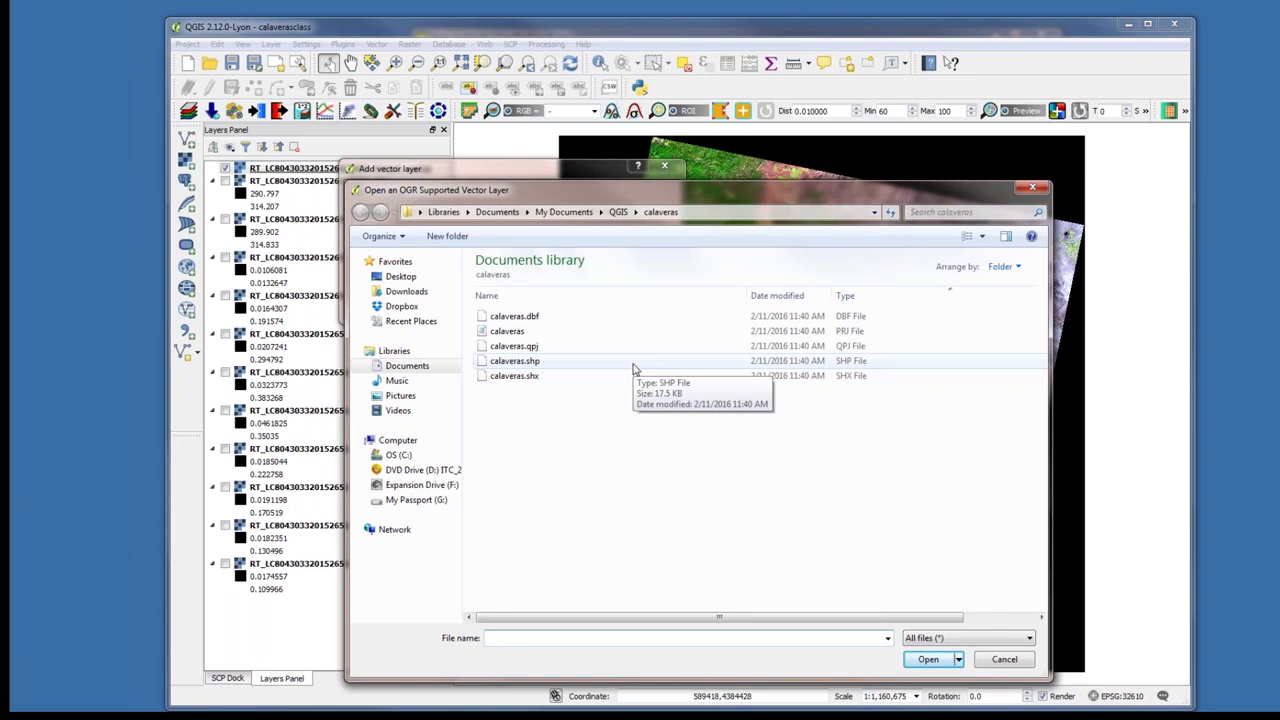
click(564, 366)
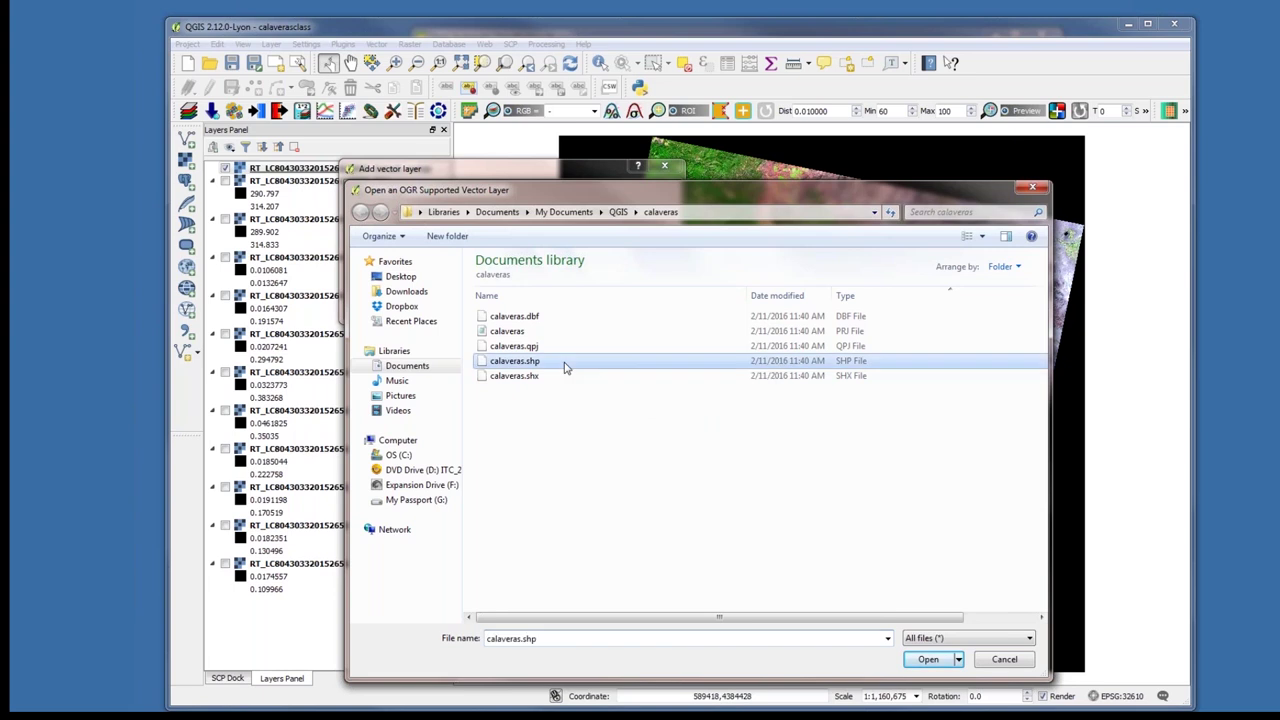
click(929, 661)
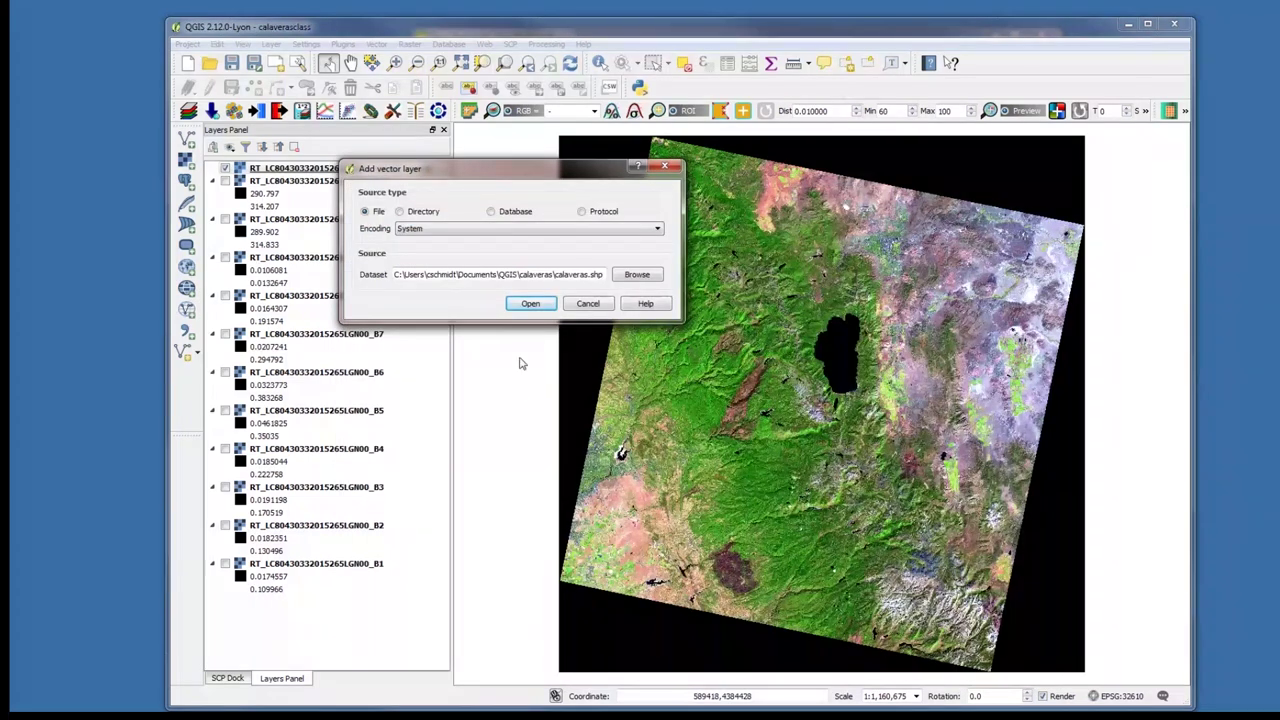
click(531, 304)
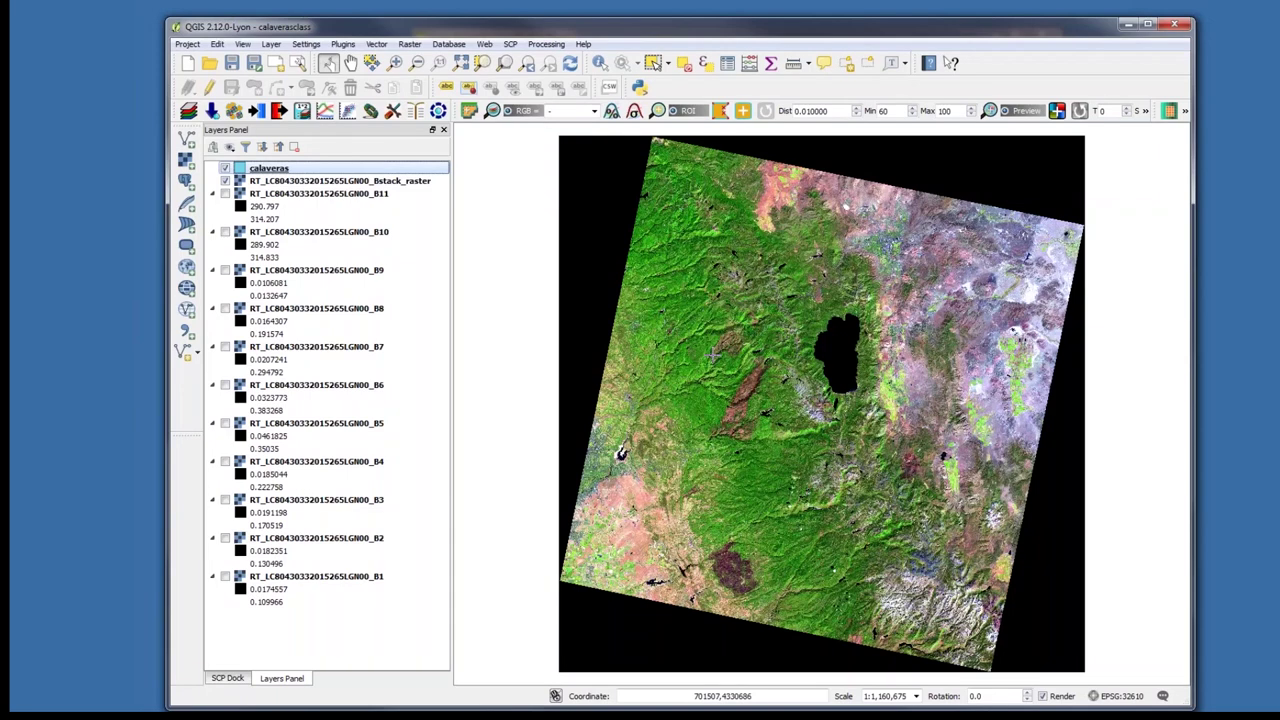
Enable on-the-fly CRS transformation in the project properties, keeping NAD83 as the selected CRS.
click(1122, 698)
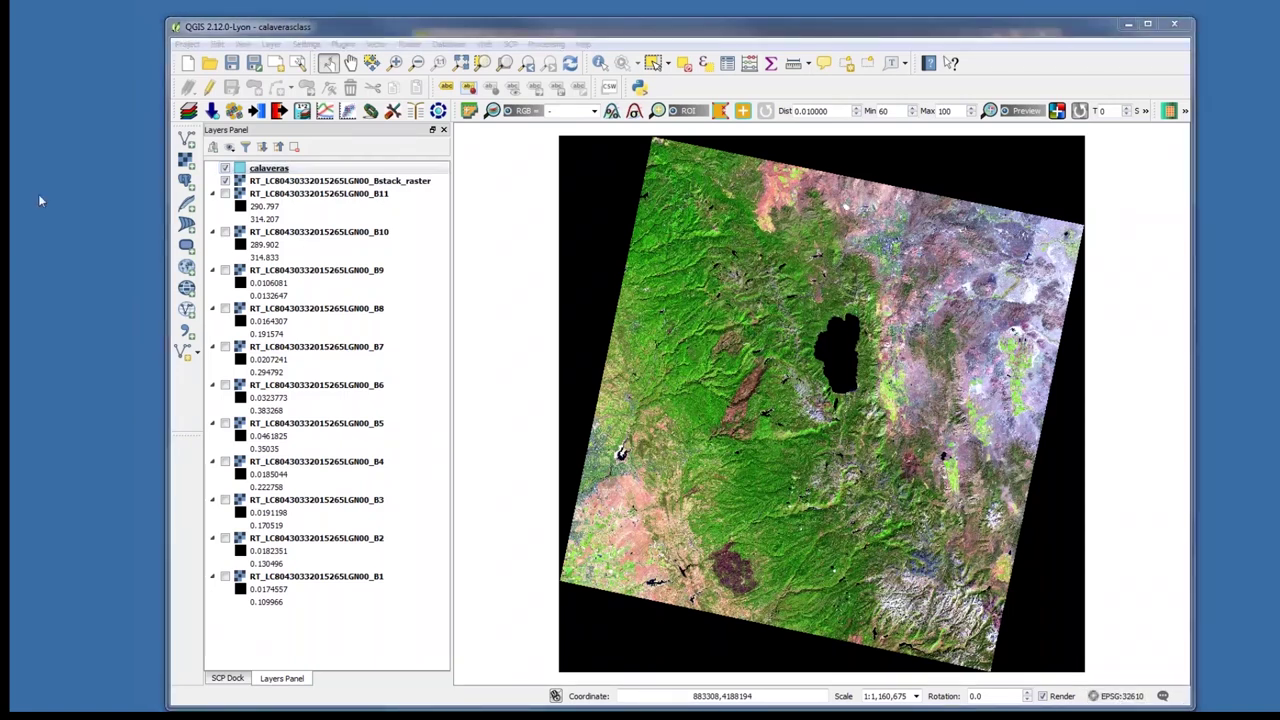
drag(171, 135, 878, 32)
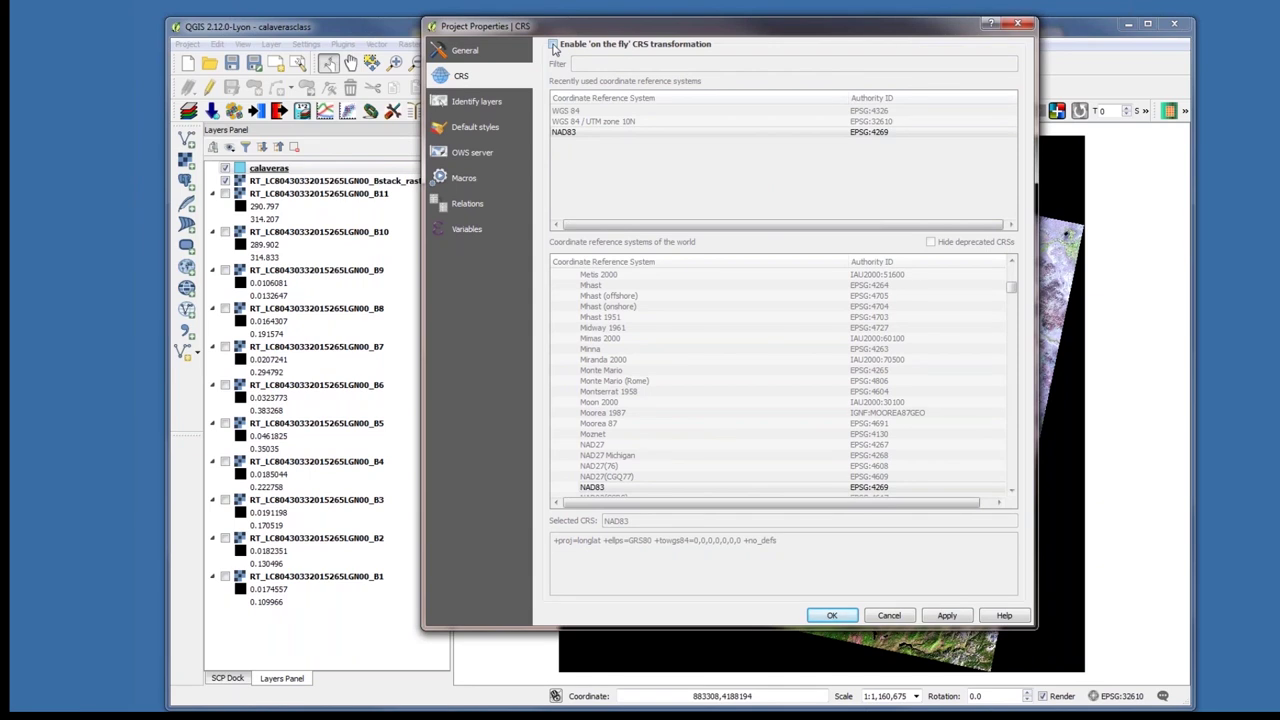
click(554, 46)
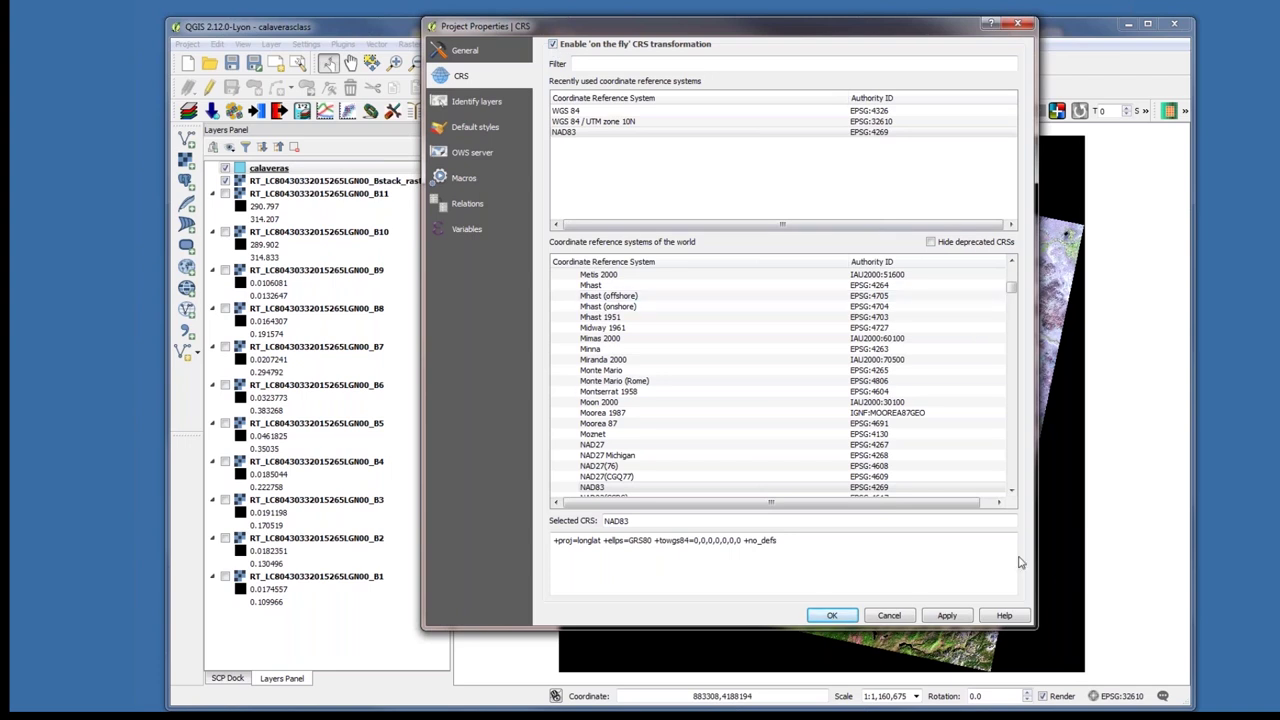
click(831, 615)
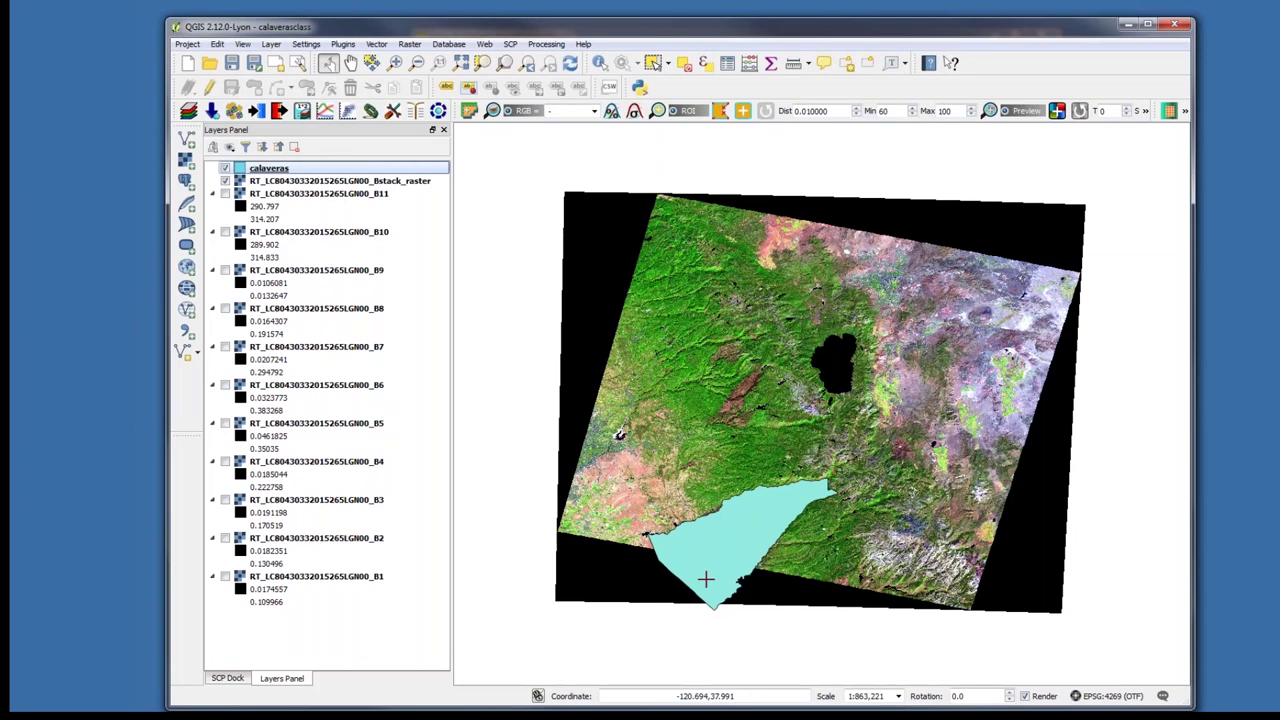
Start a Clipper operation on the stacked raster, setting the output file to Landsat_calaveras in the QGIS Landsat folder.
click(410, 45)
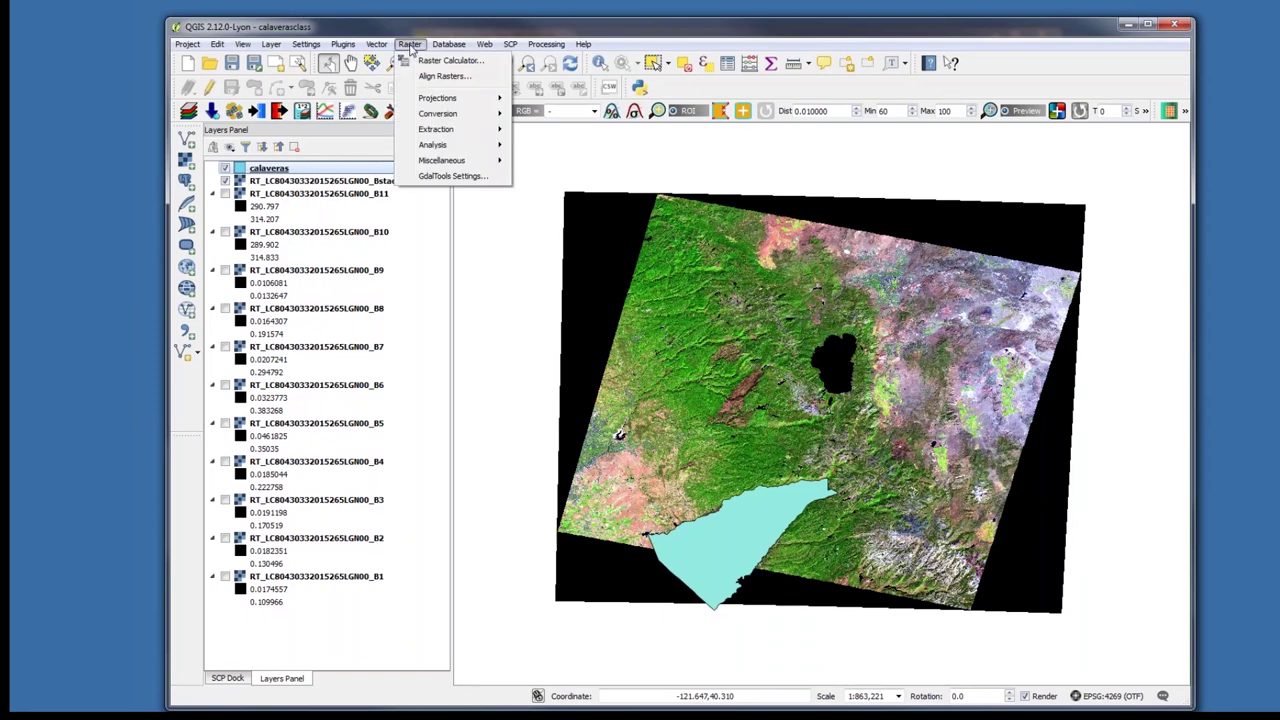
mouse_move(437, 134)
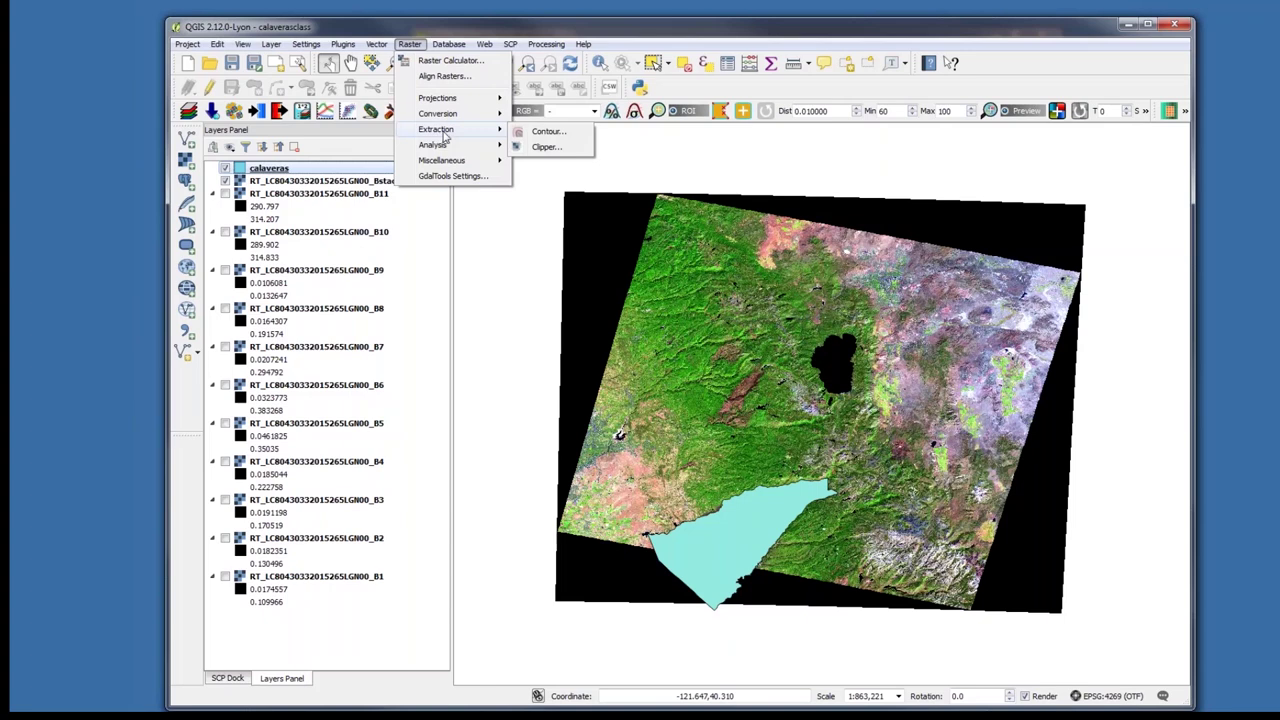
click(548, 148)
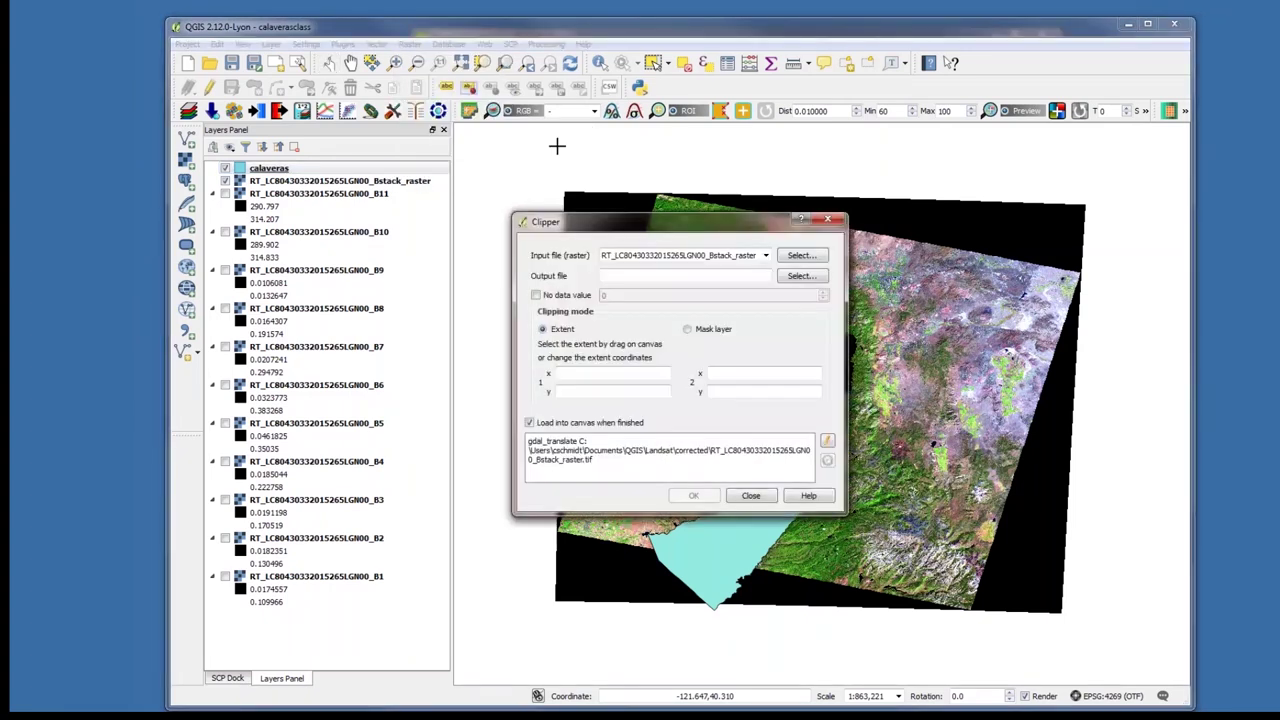
drag(744, 229, 672, 42)
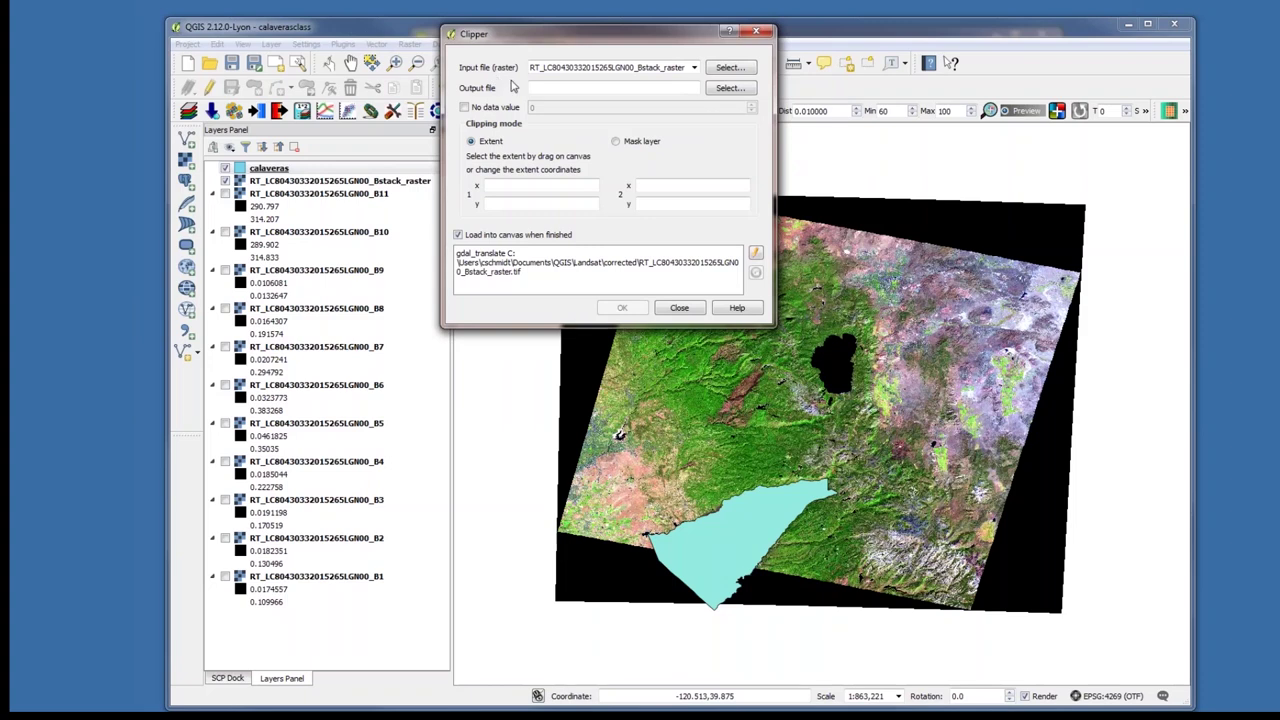
click(729, 89)
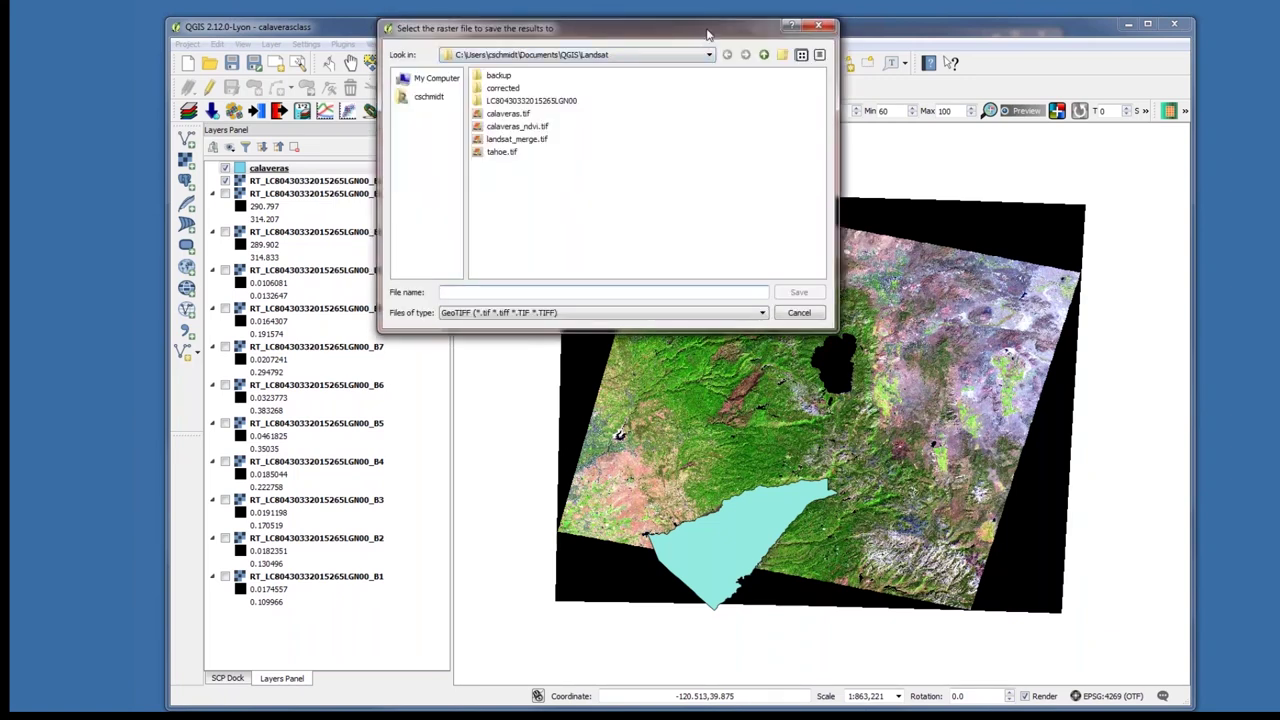
drag(707, 35, 843, 213)
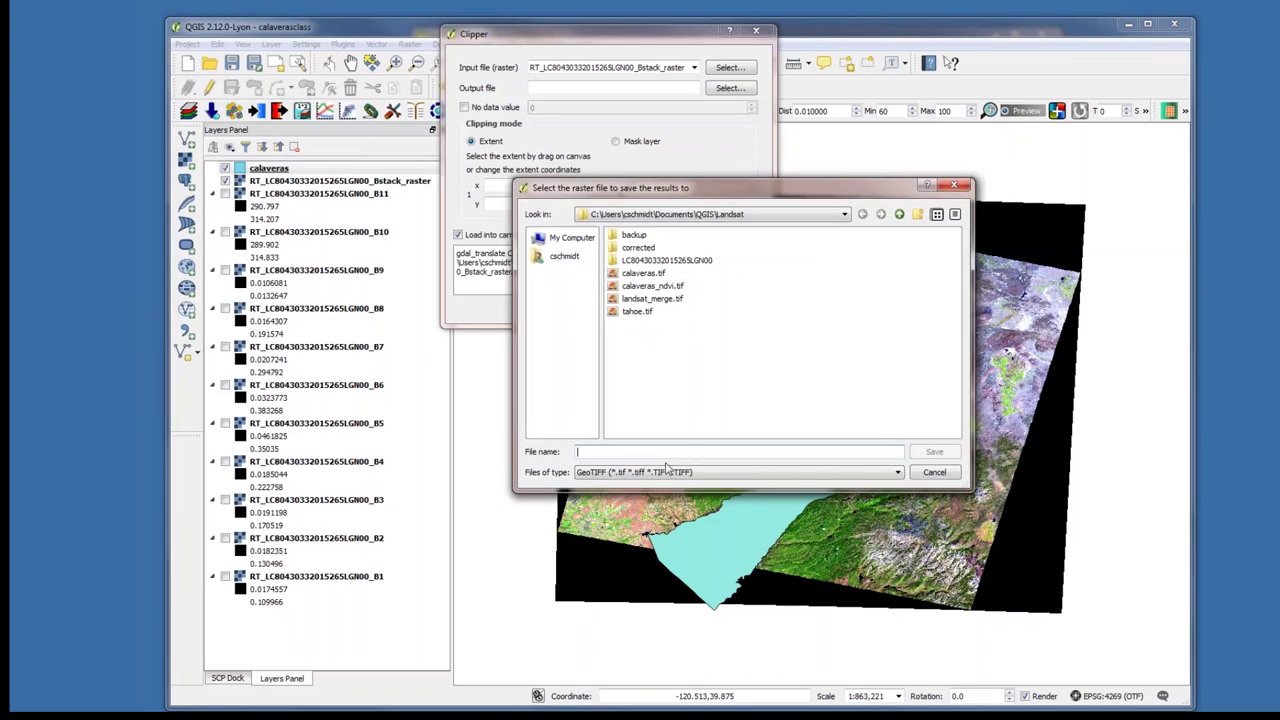
text(Landsat)
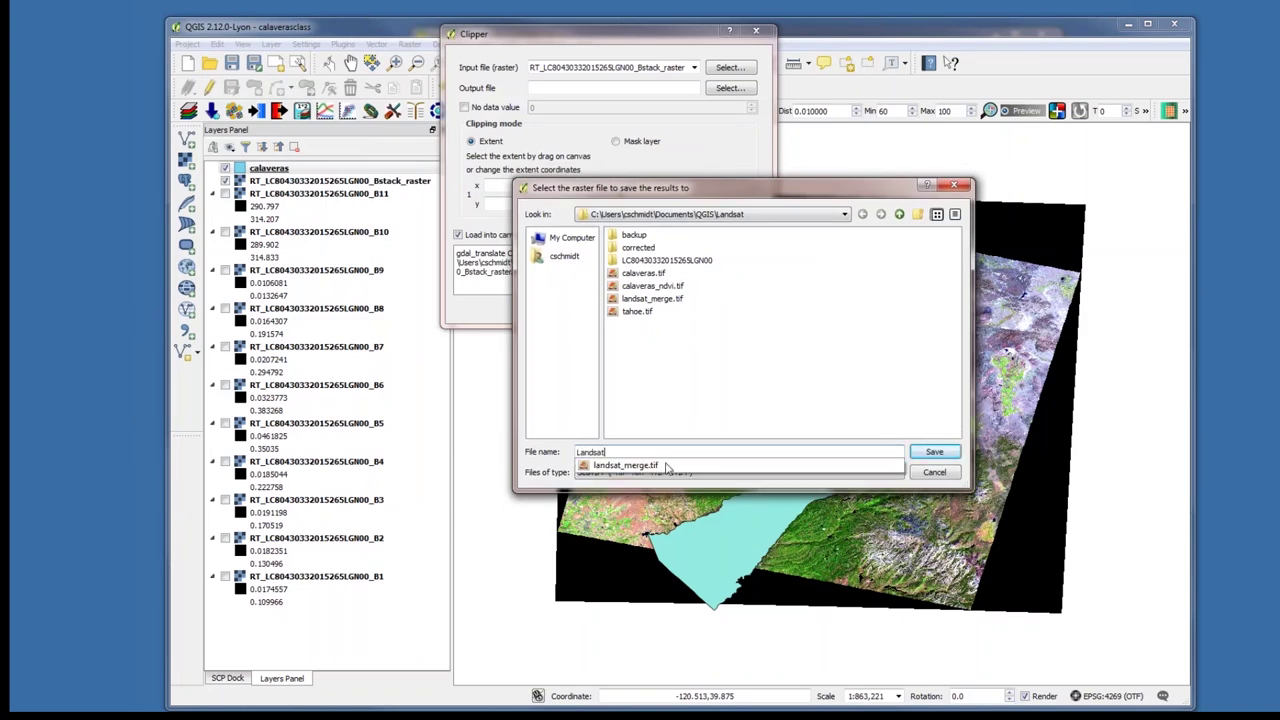
text(_calaveras)
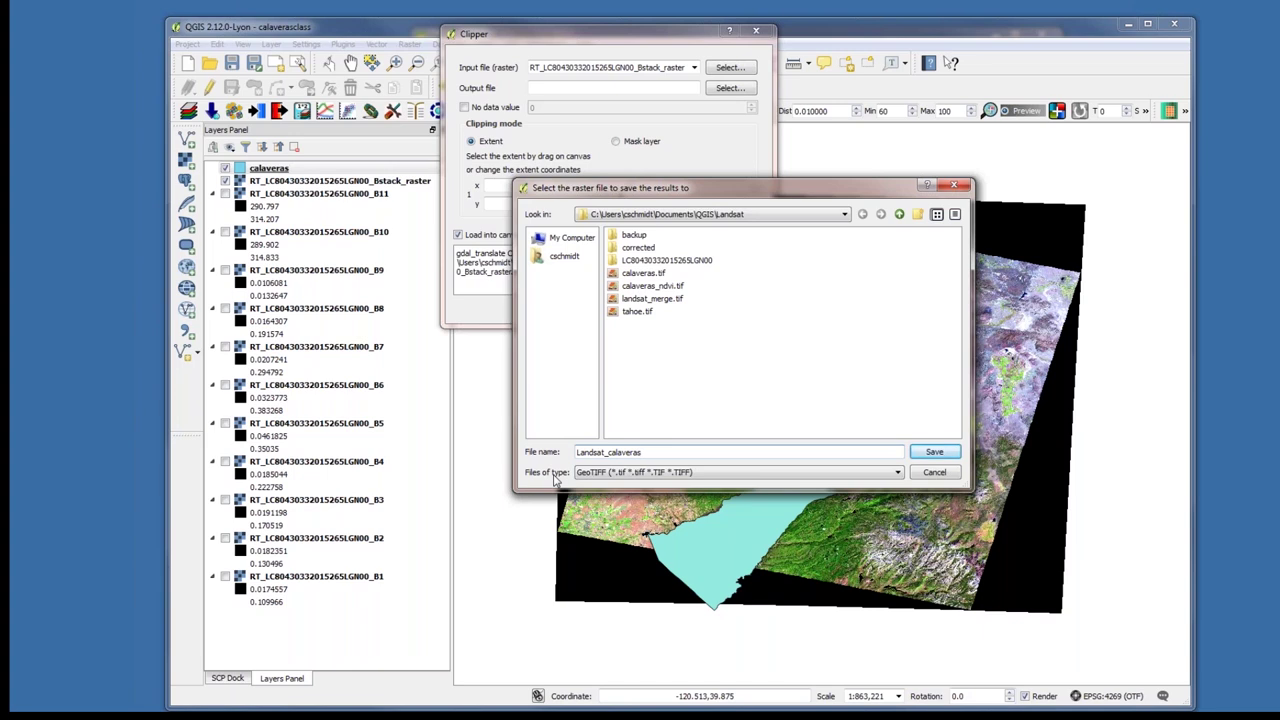
click(933, 453)
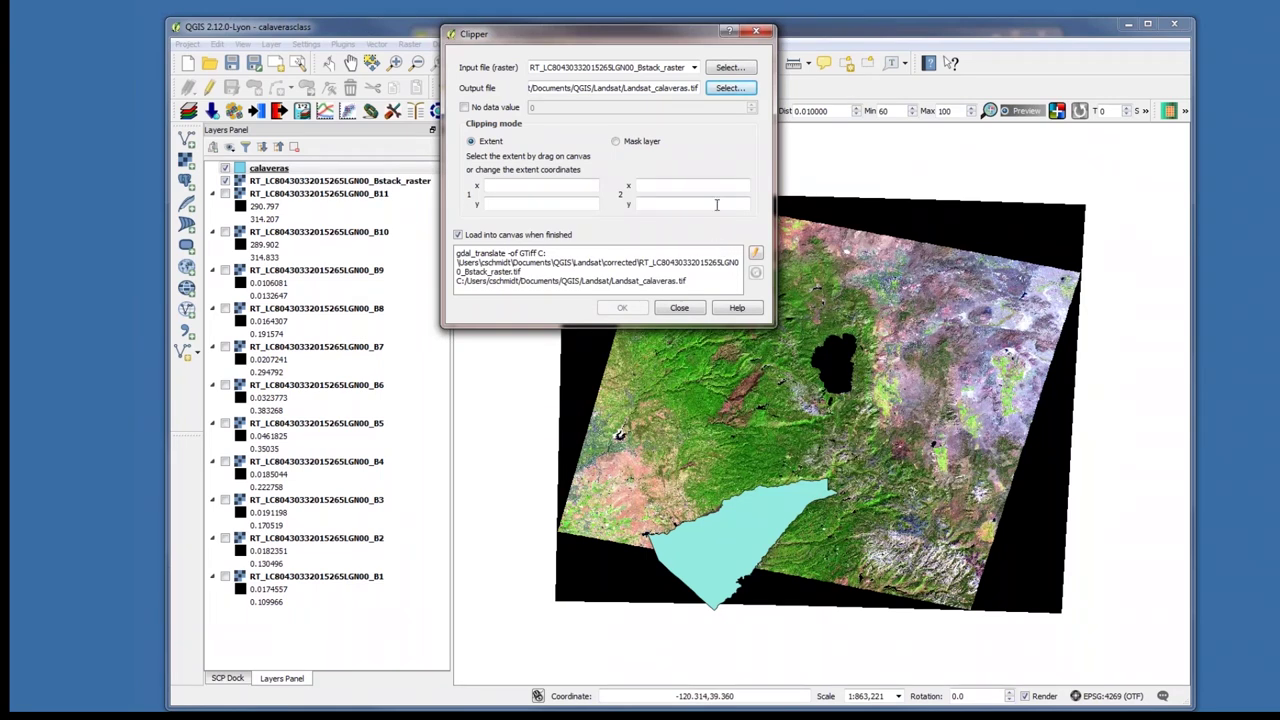
Clip the stacked raster with calaveras as the mask layer and a no data value of 0.
click(464, 108)
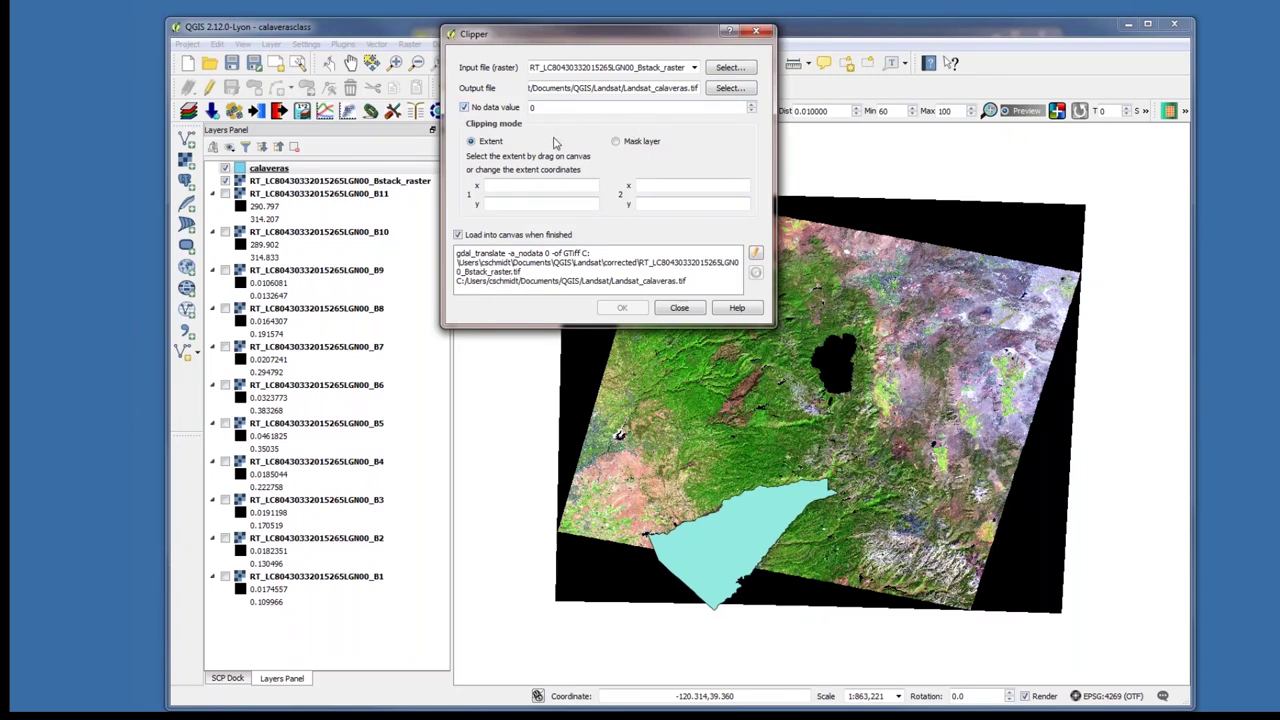
click(616, 143)
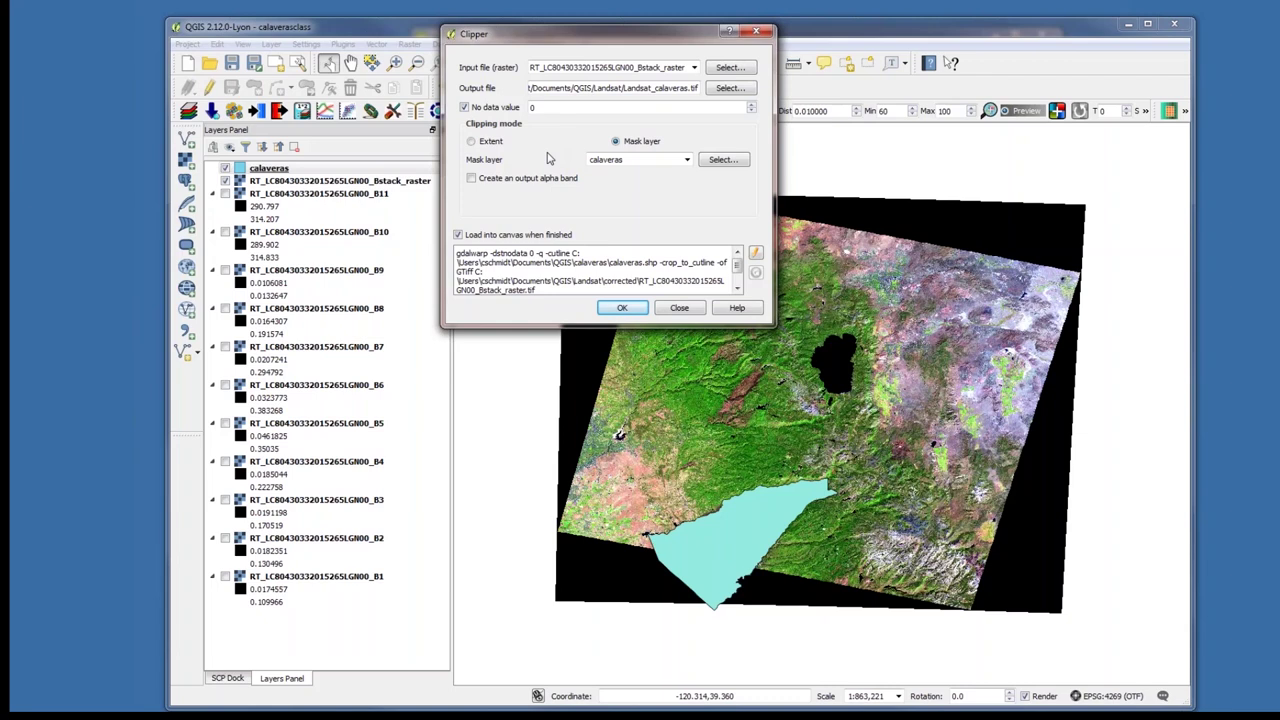
click(471, 141)
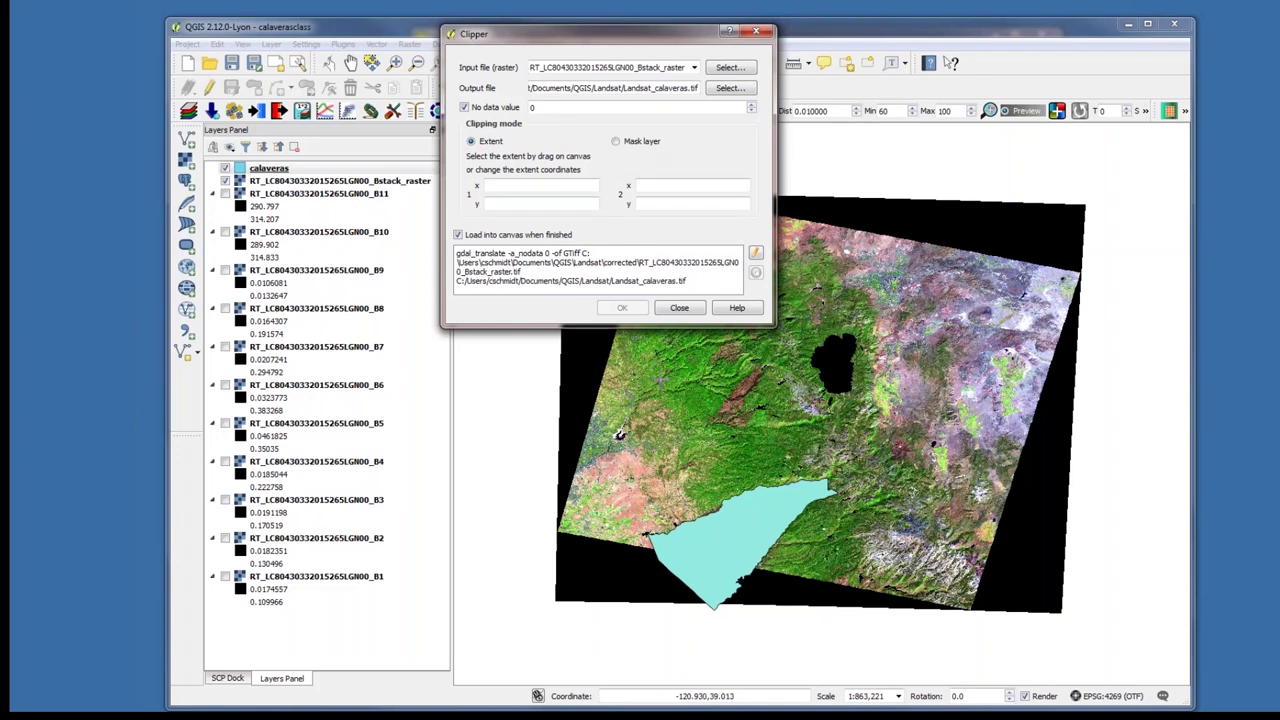
click(615, 141)
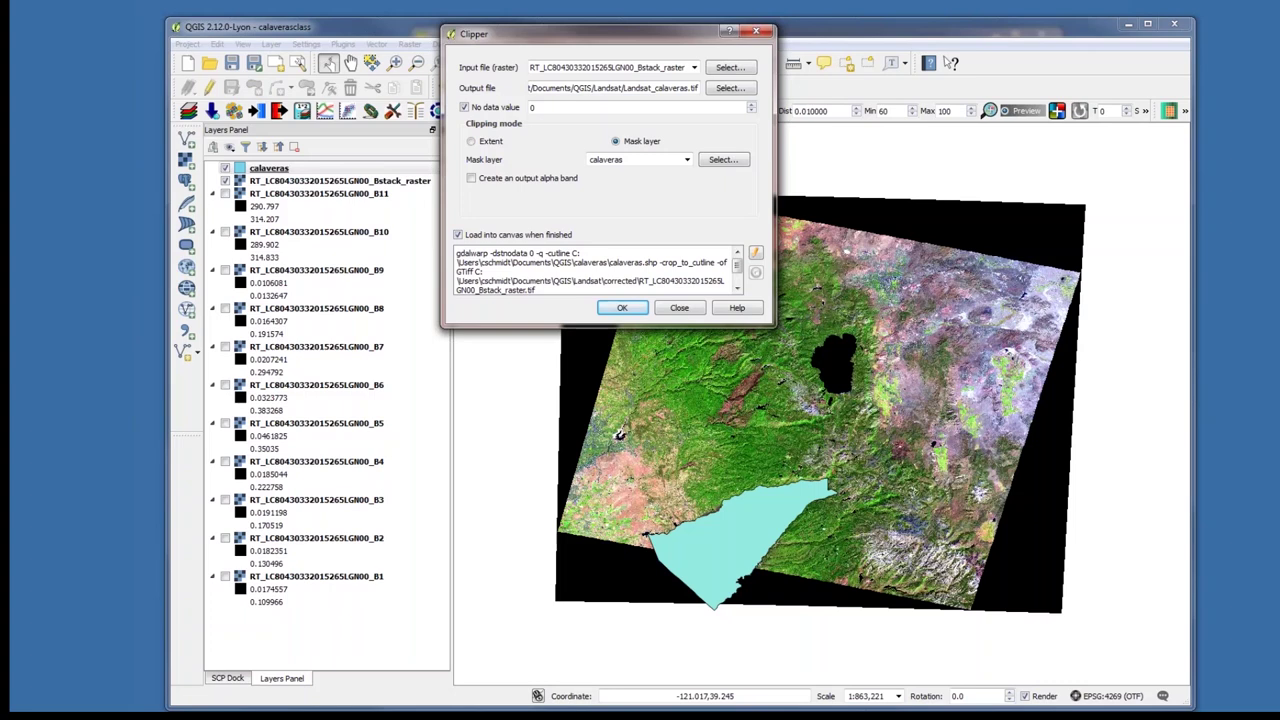
click(622, 310)
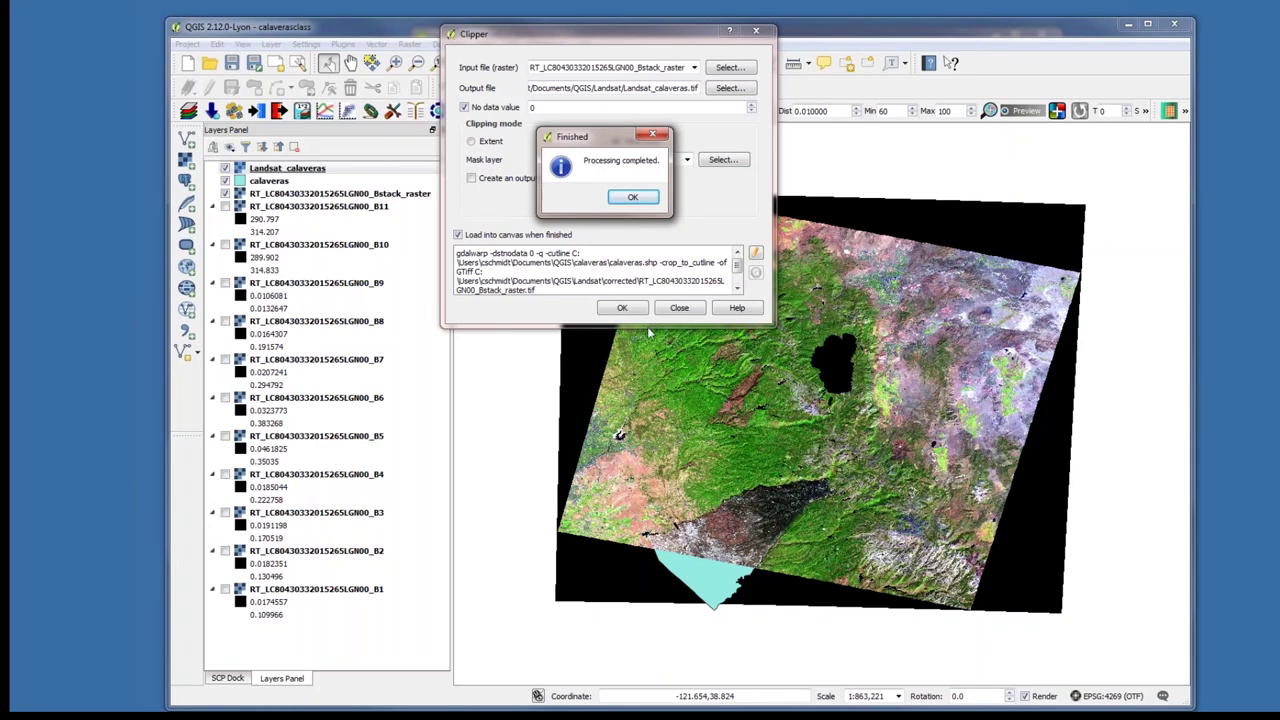
click(635, 198)
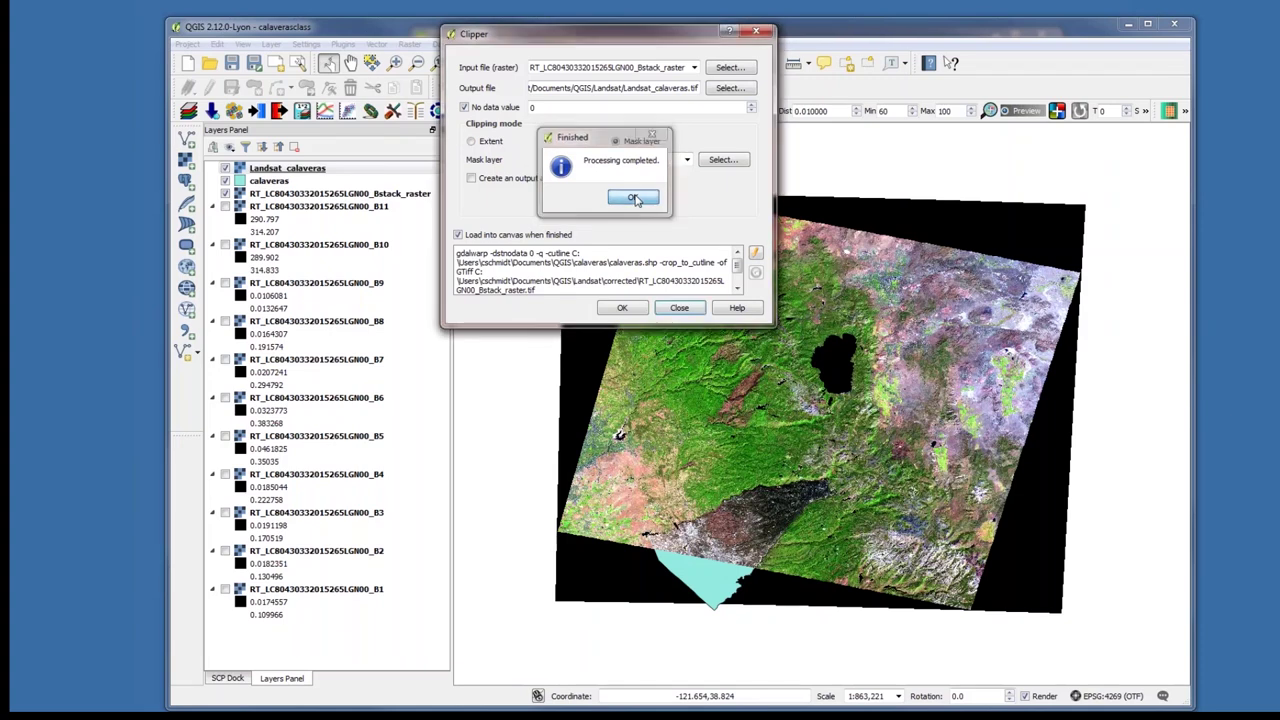
click(680, 308)
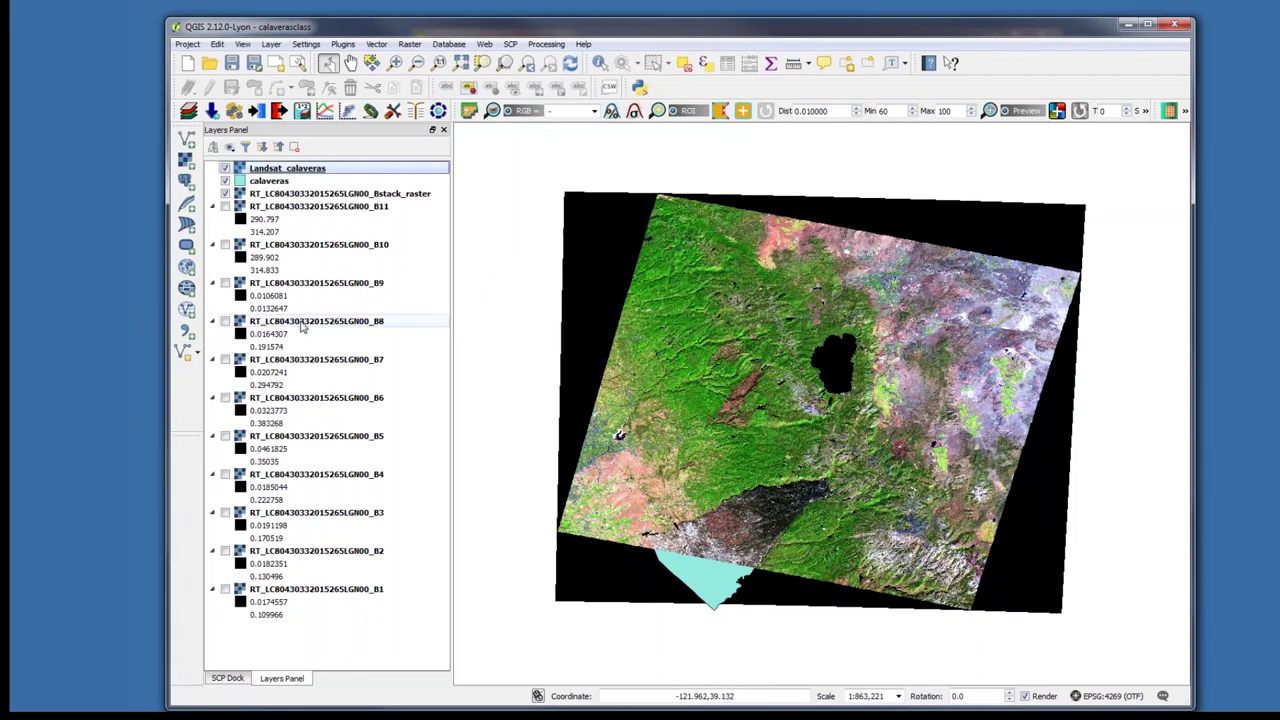
Hide the stacked raster and the calaveras boundary layer so only the clipped Landsat_calaveras raster is displayed.
click(226, 194)
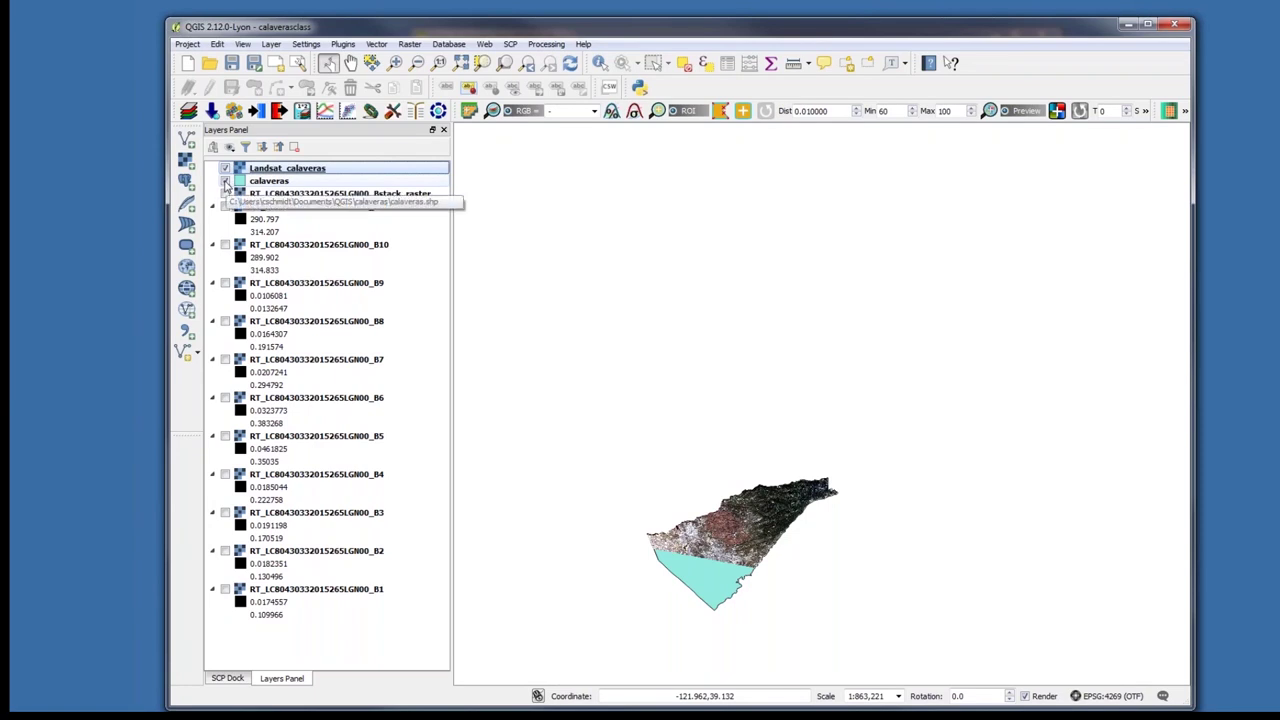
click(226, 182)
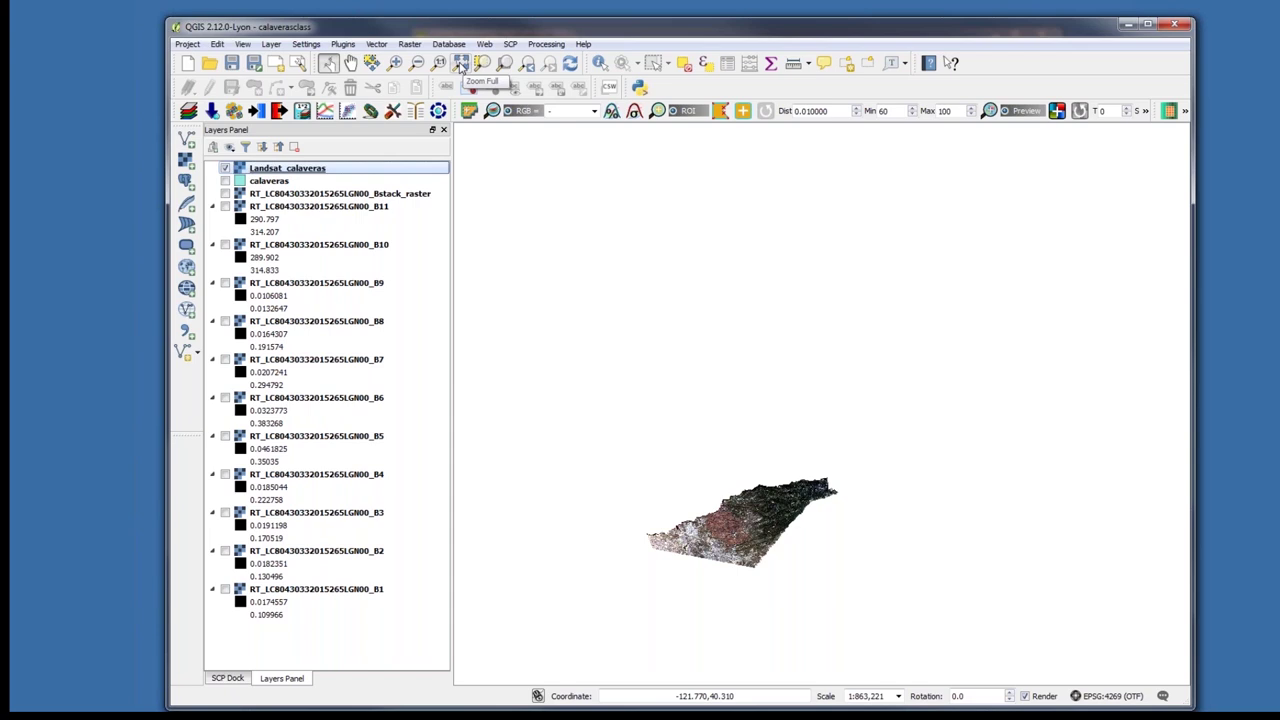
click(460, 64)
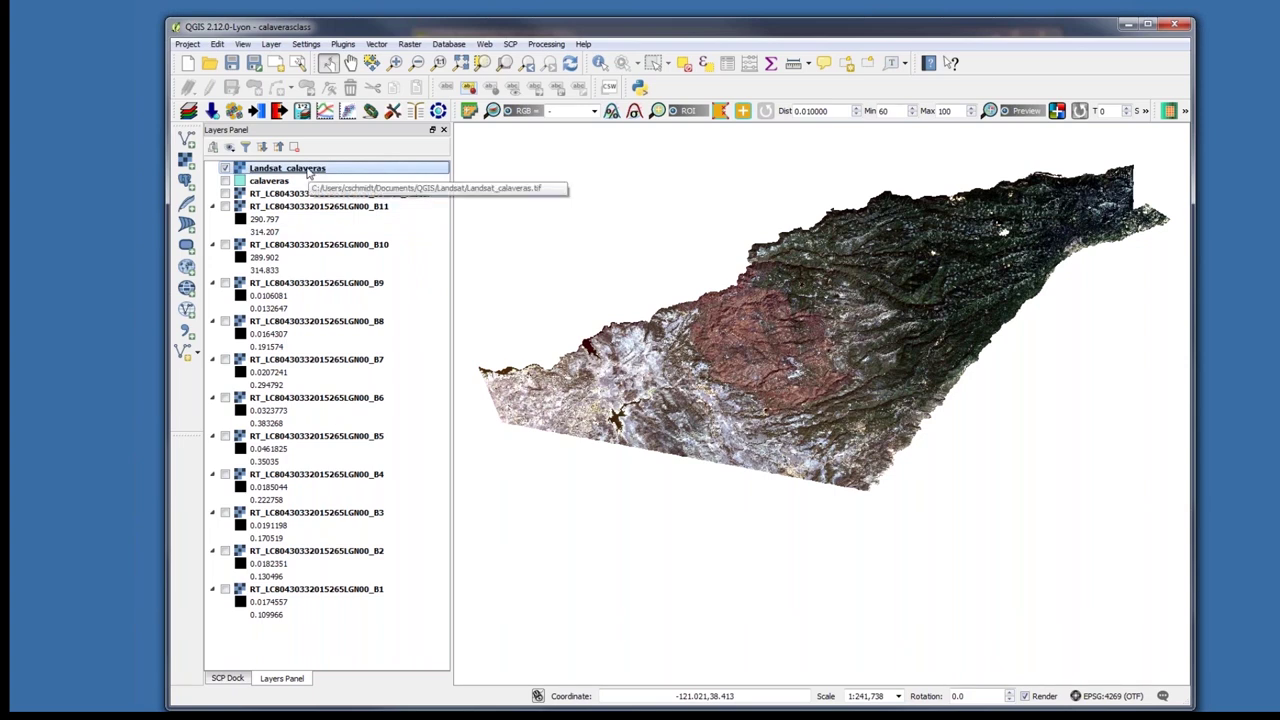
Style Landsat_calaveras with Band 5 as red and Band 4 as green, reloading the min/max values from the 2–98% cumulative count cut.
right_click(308, 173)
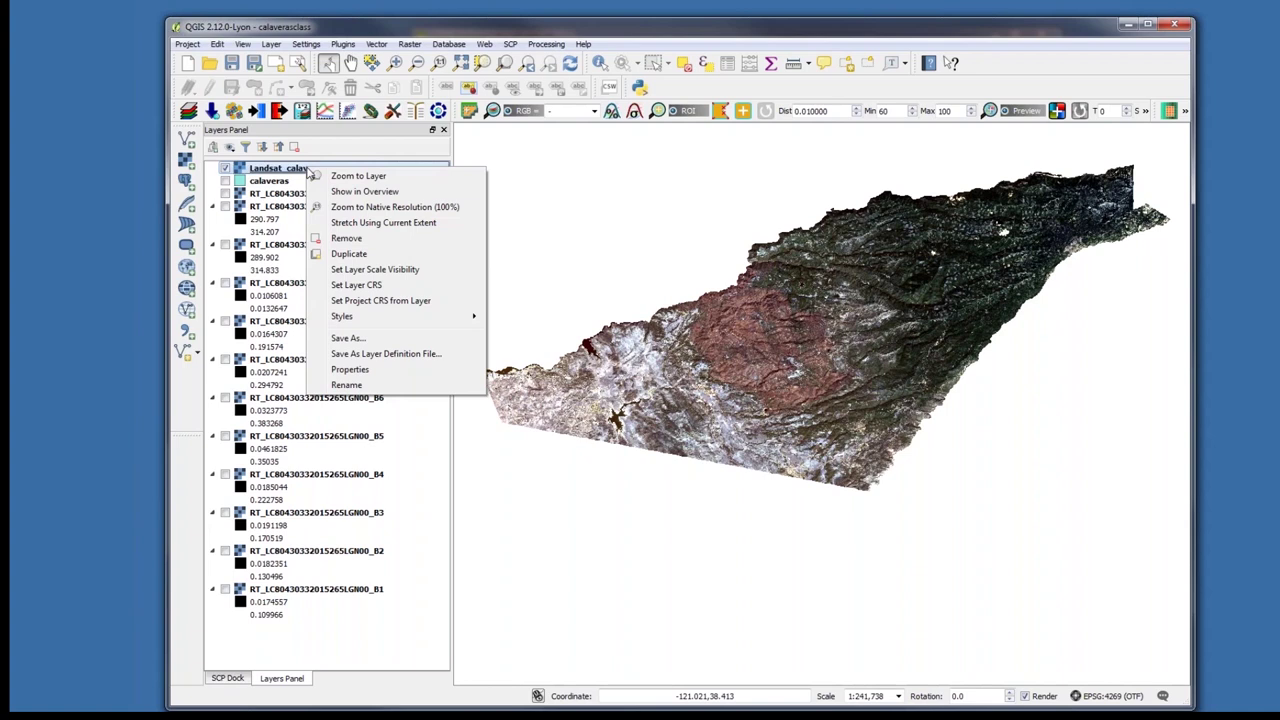
click(350, 369)
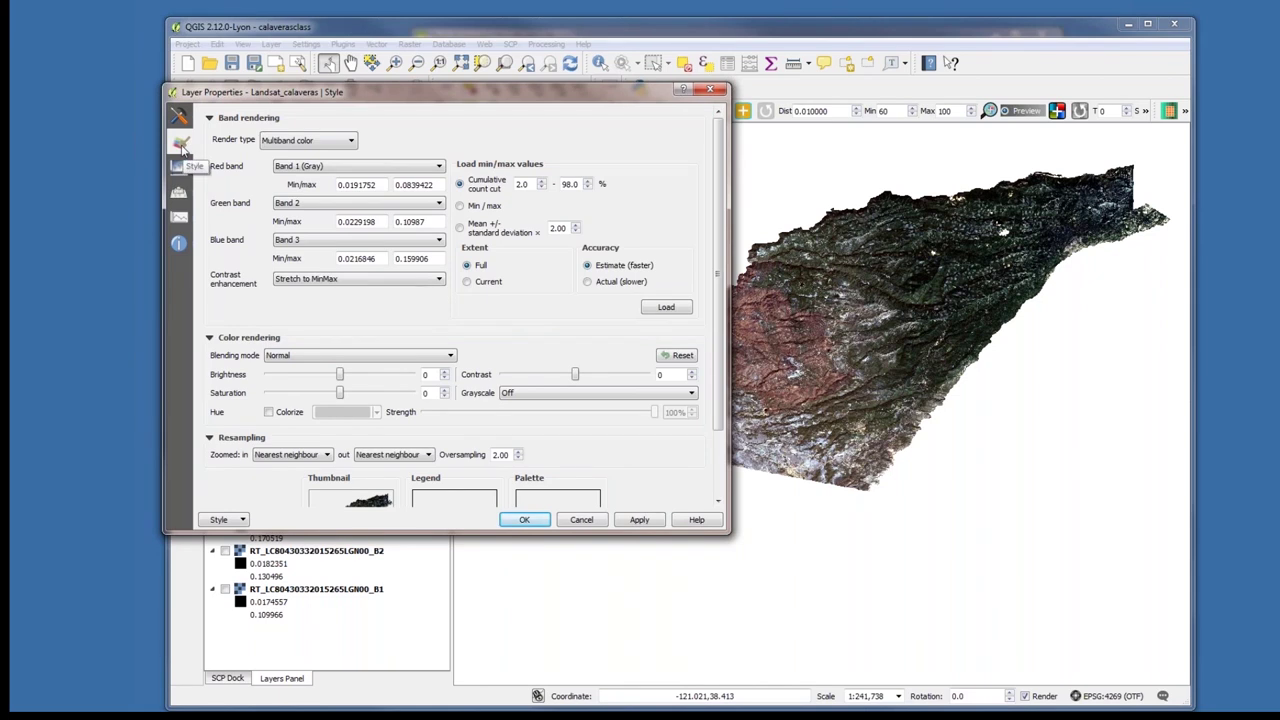
click(438, 168)
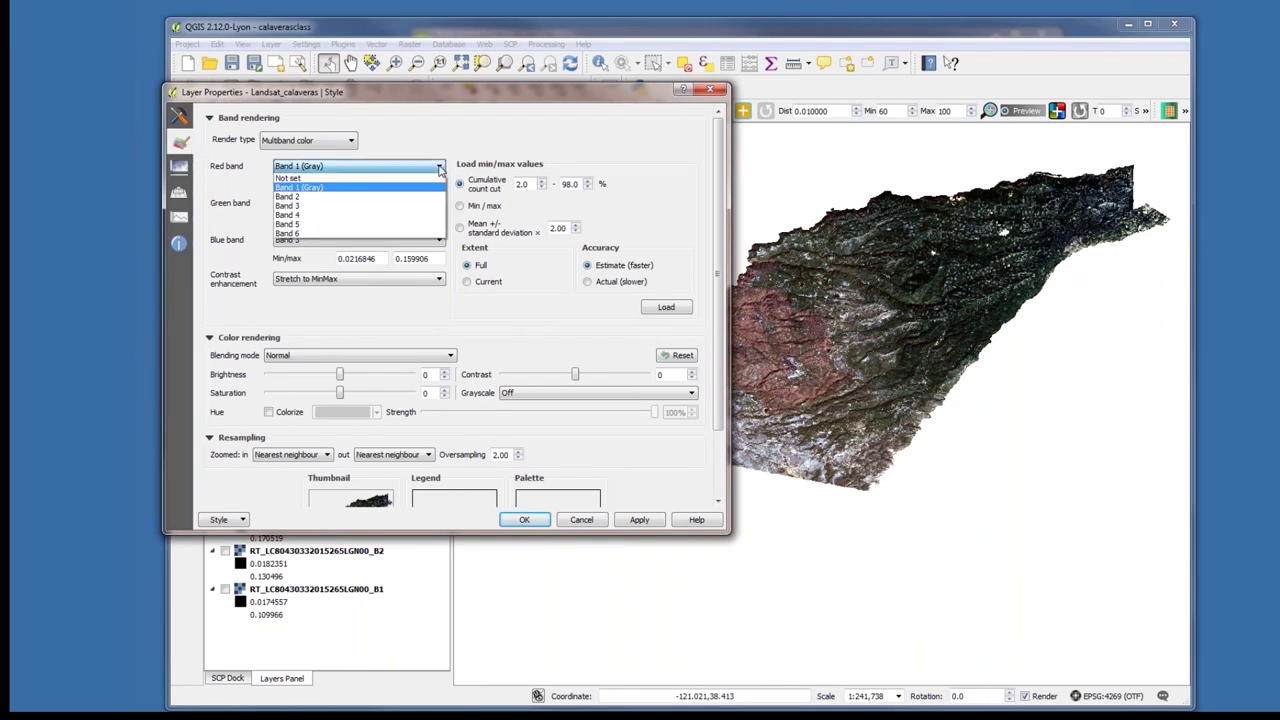
click(432, 226)
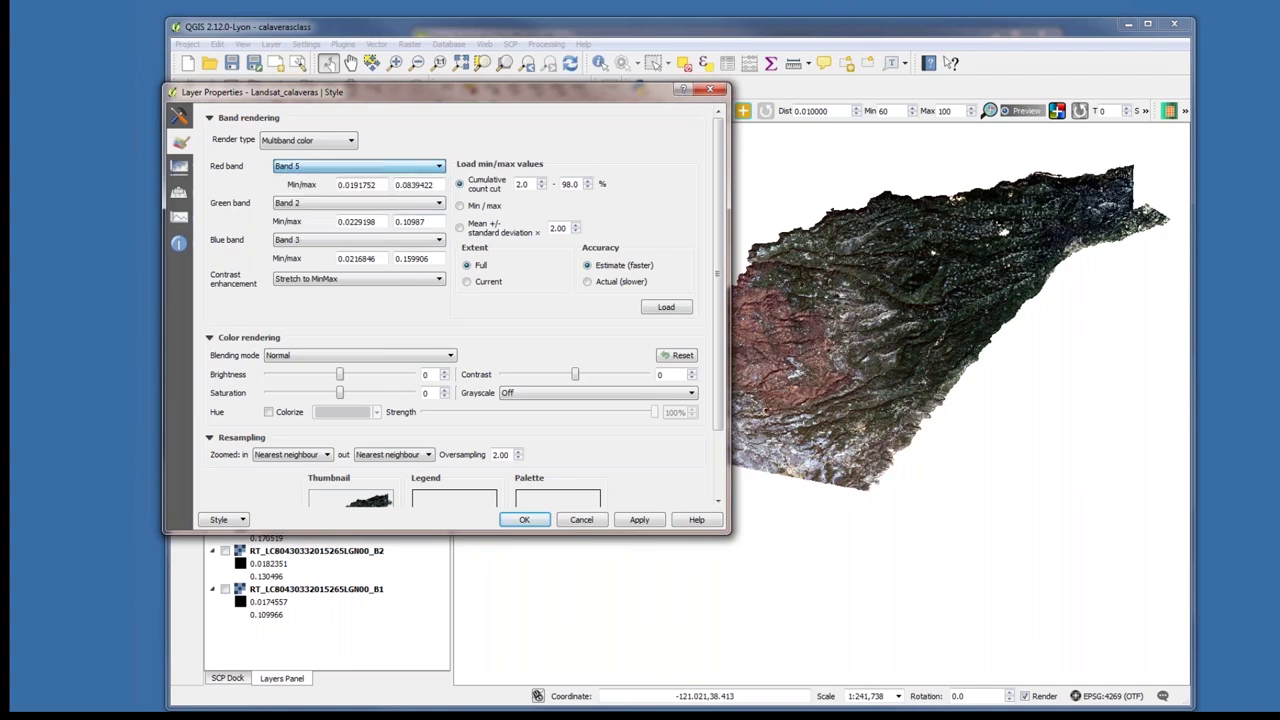
click(438, 205)
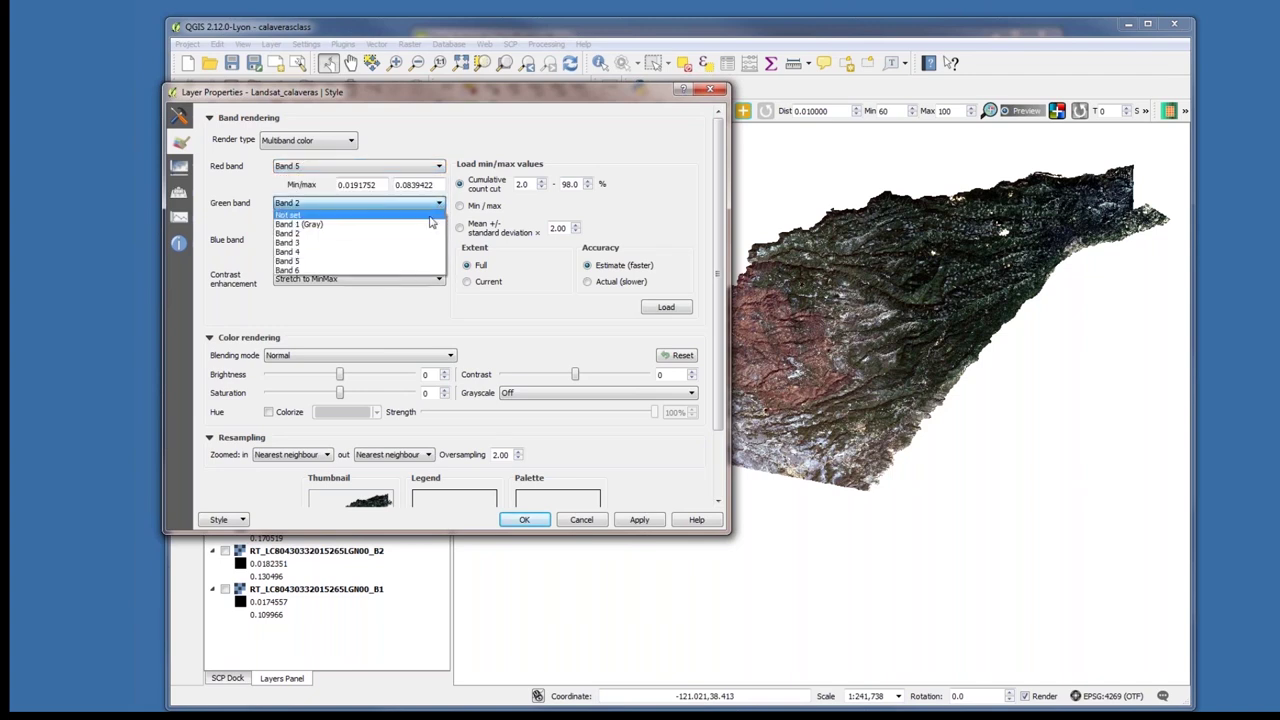
click(420, 253)
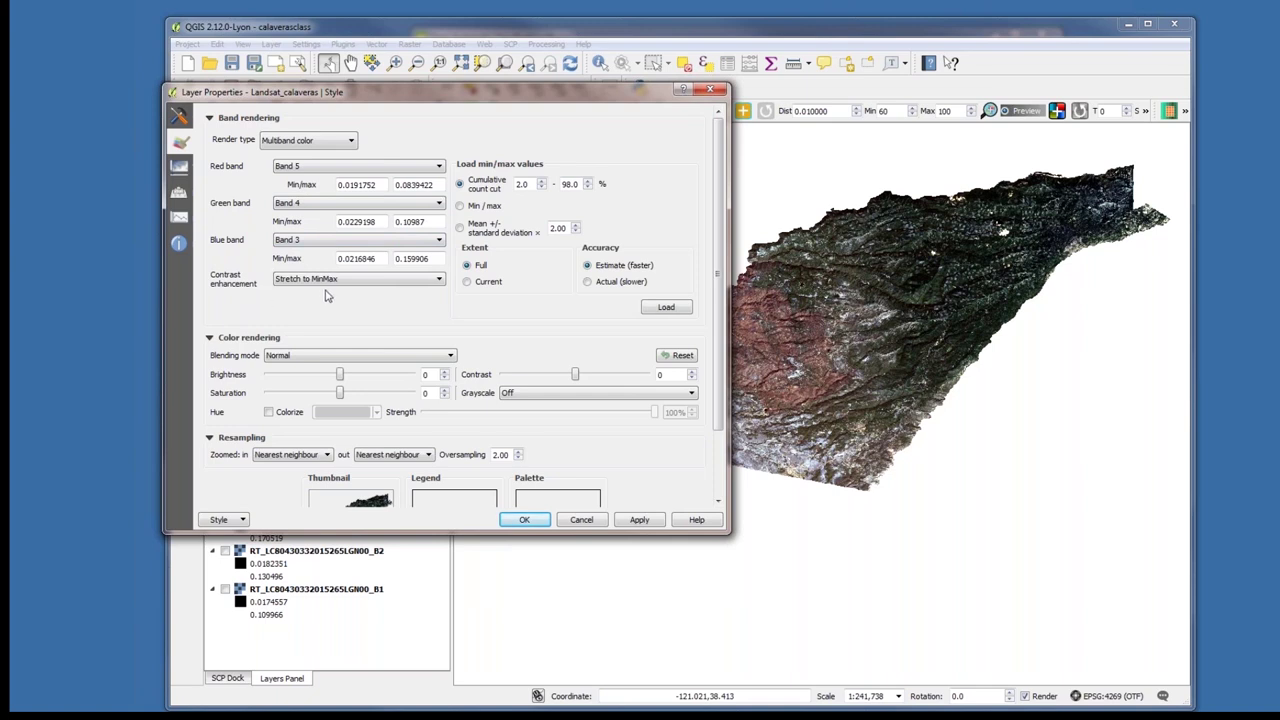
click(668, 308)
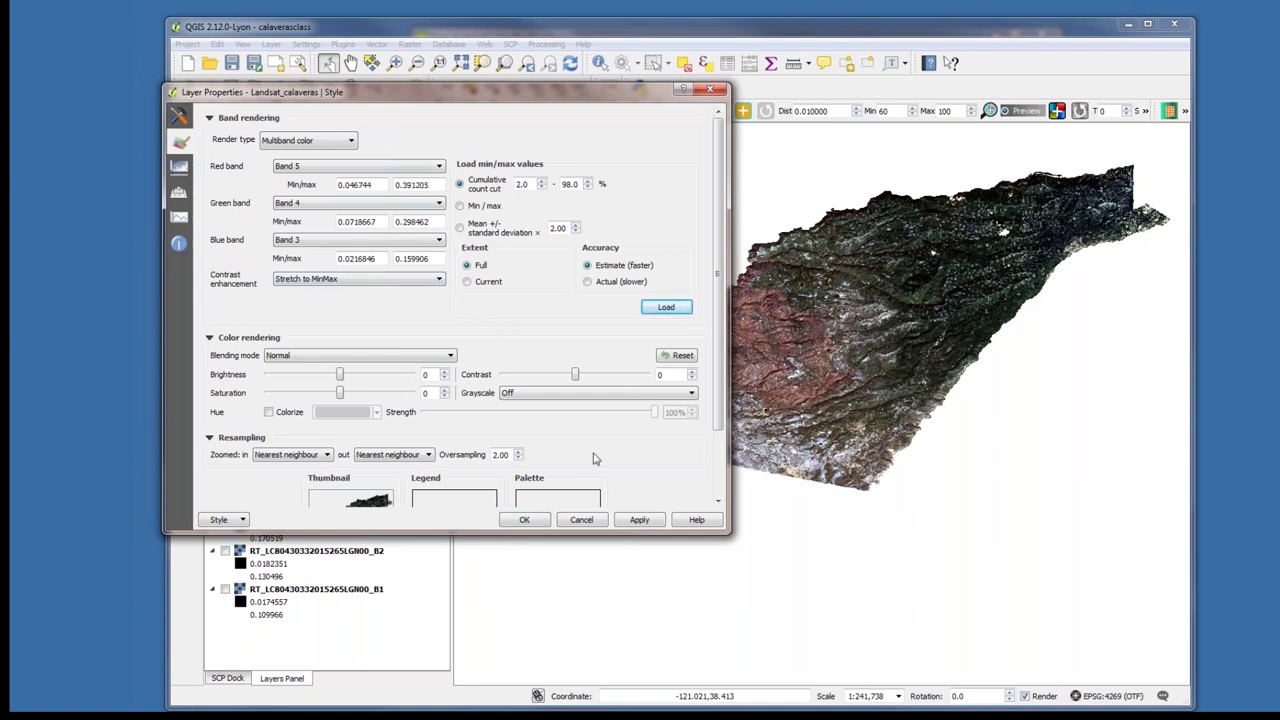
click(526, 521)
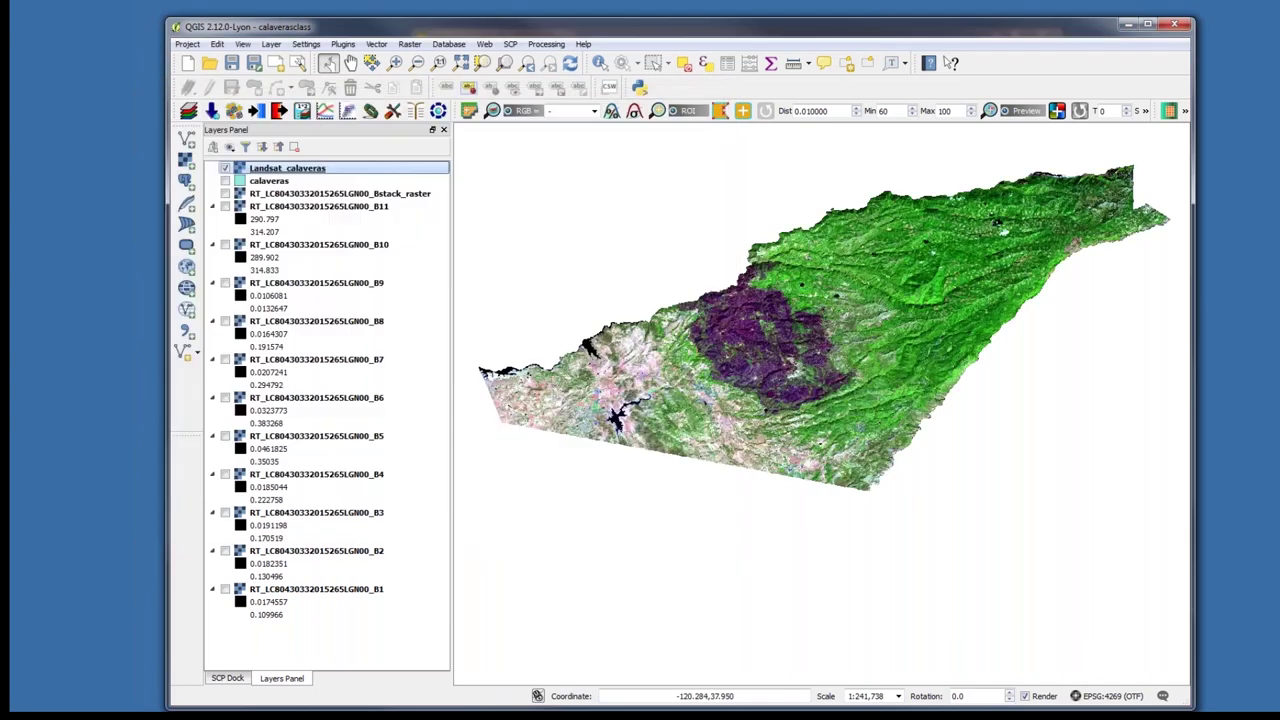
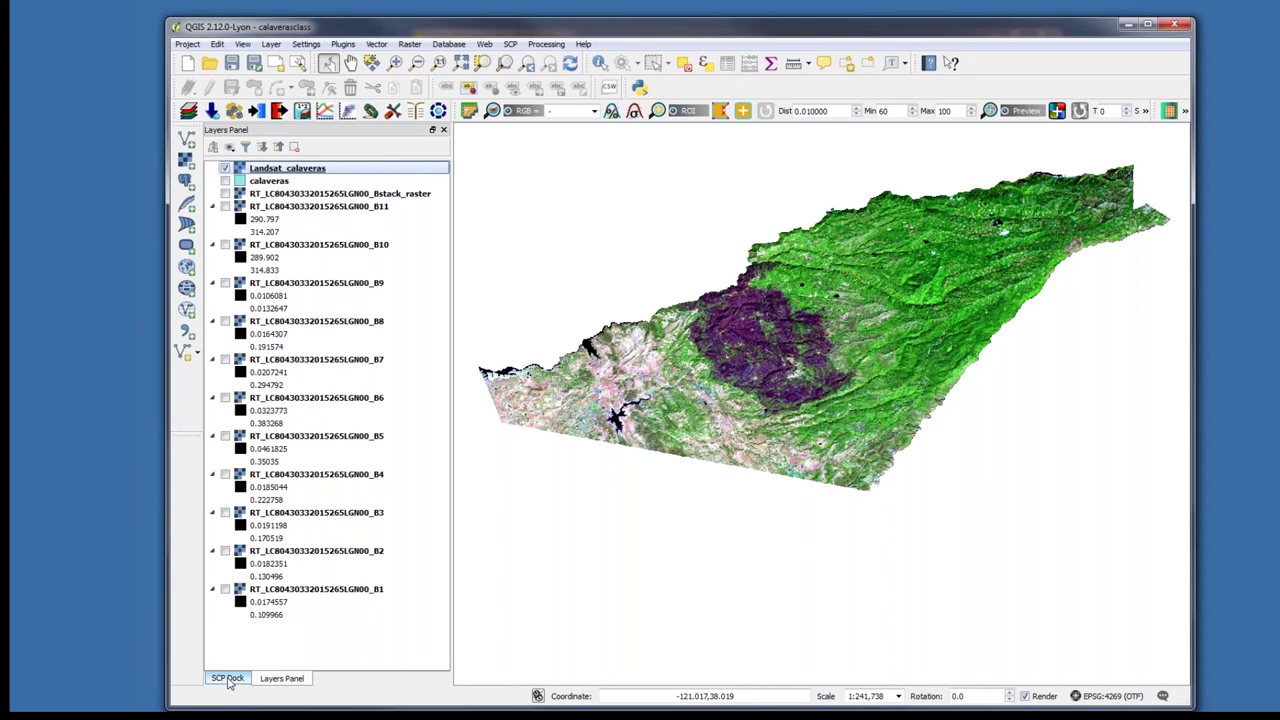
Refresh the SCP input image list and choose Landsat_calaveras as the input image.
click(227, 680)
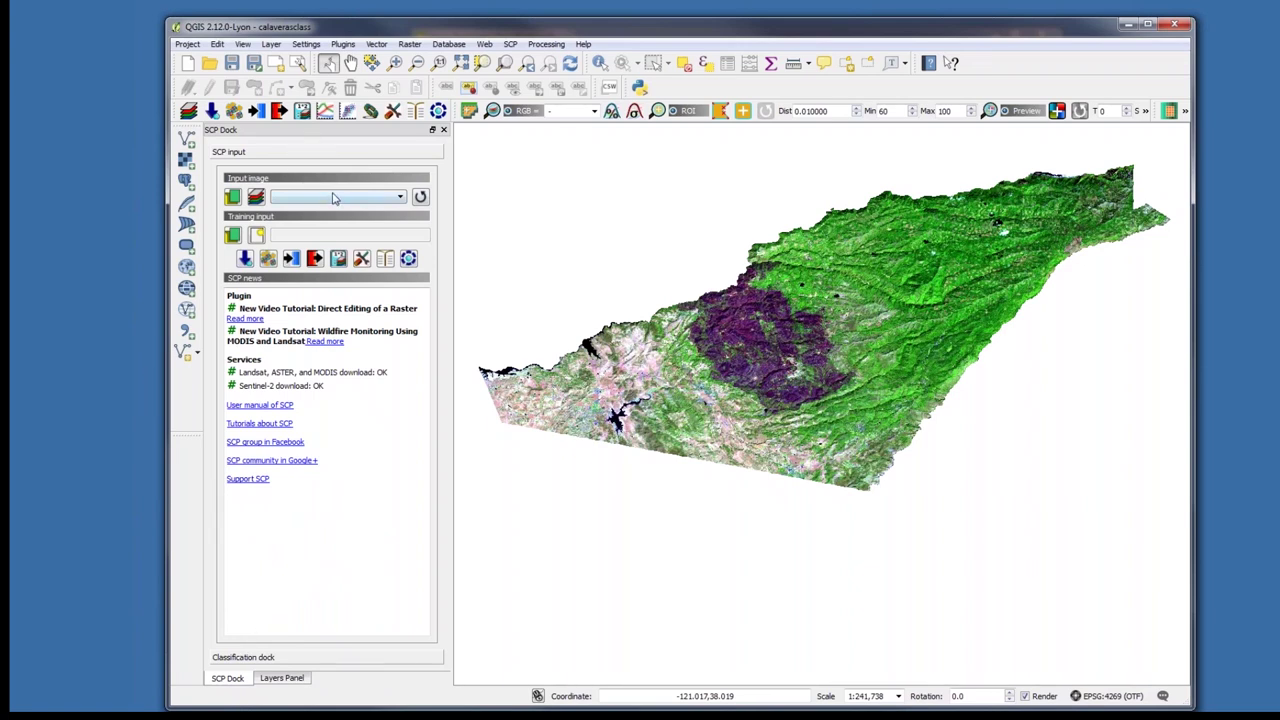
click(400, 199)
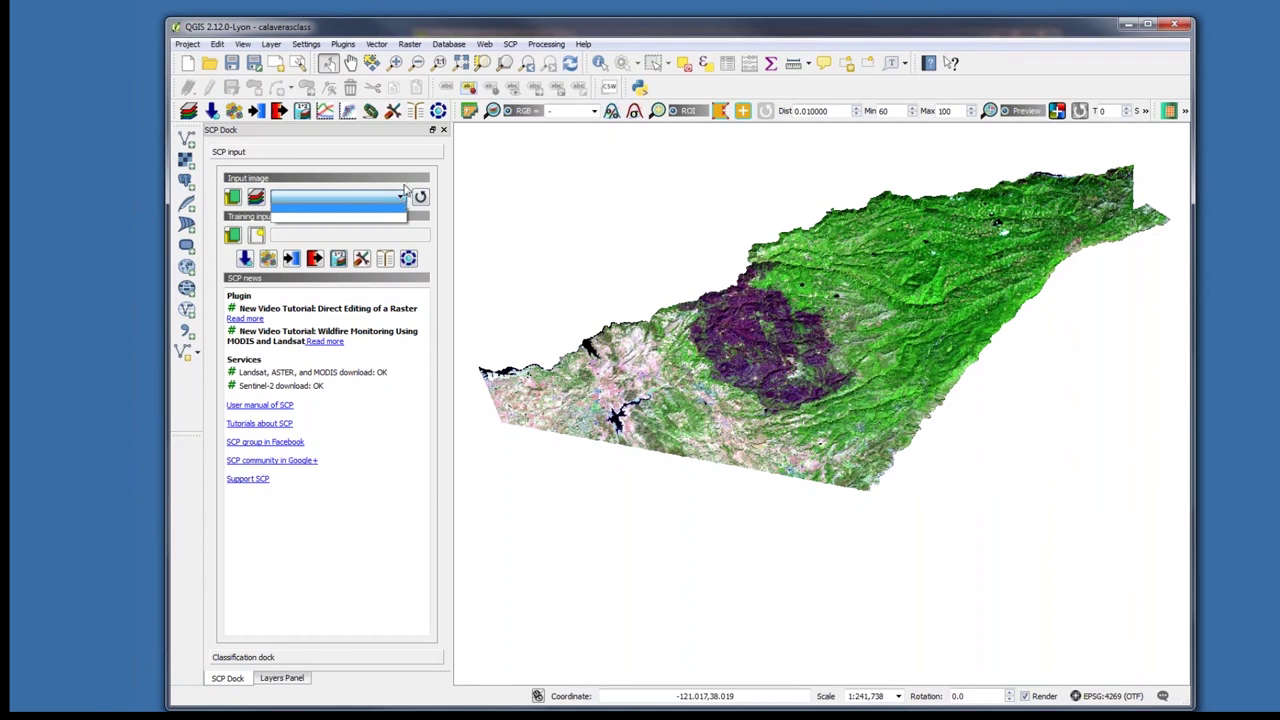
click(401, 199)
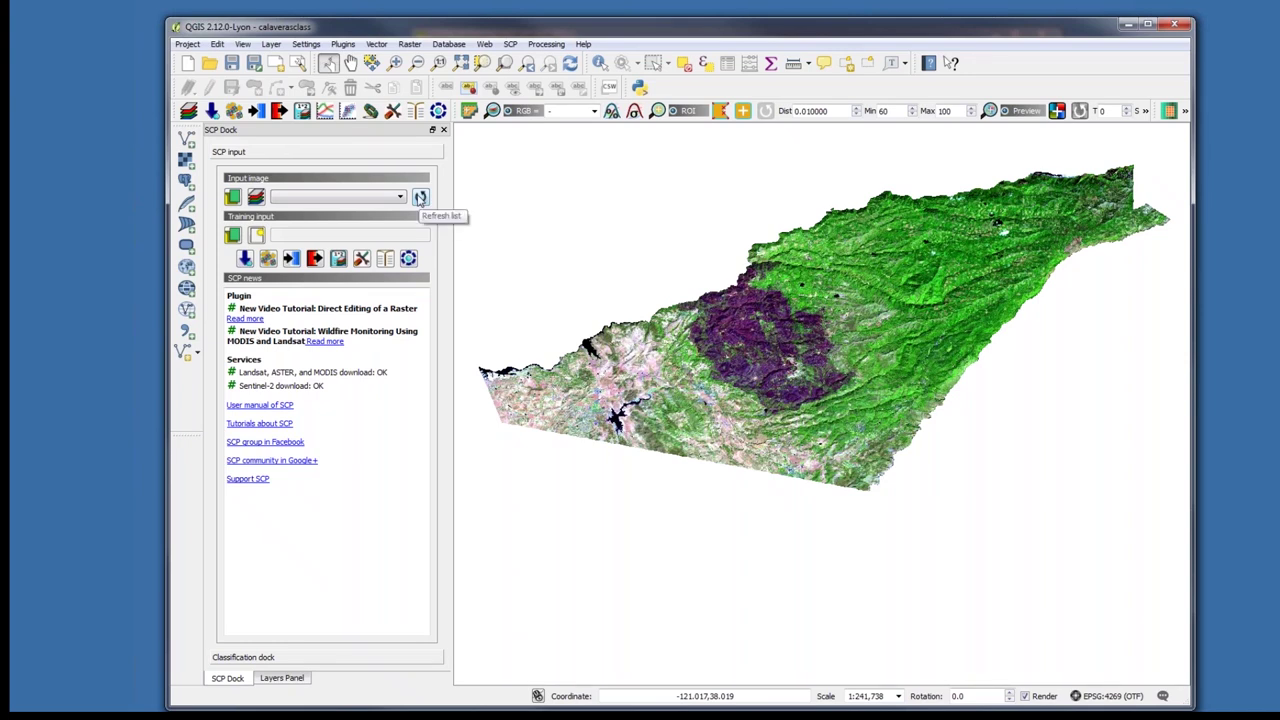
click(420, 198)
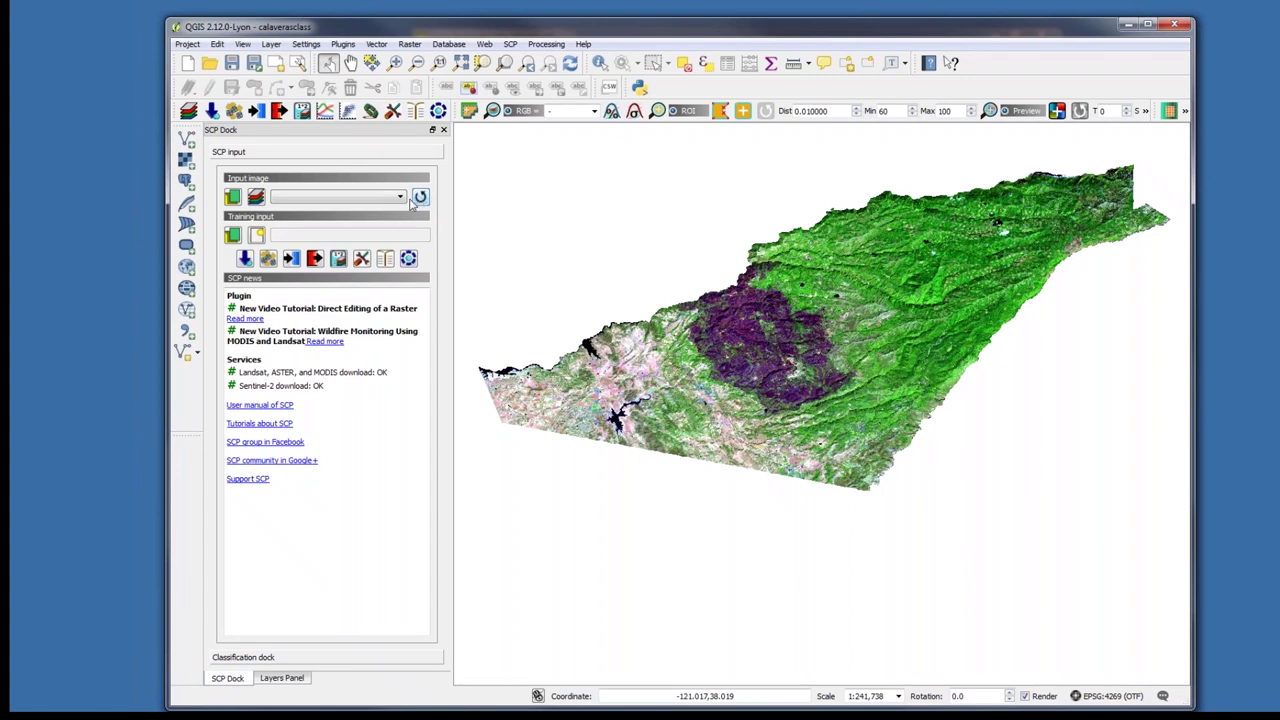
click(400, 197)
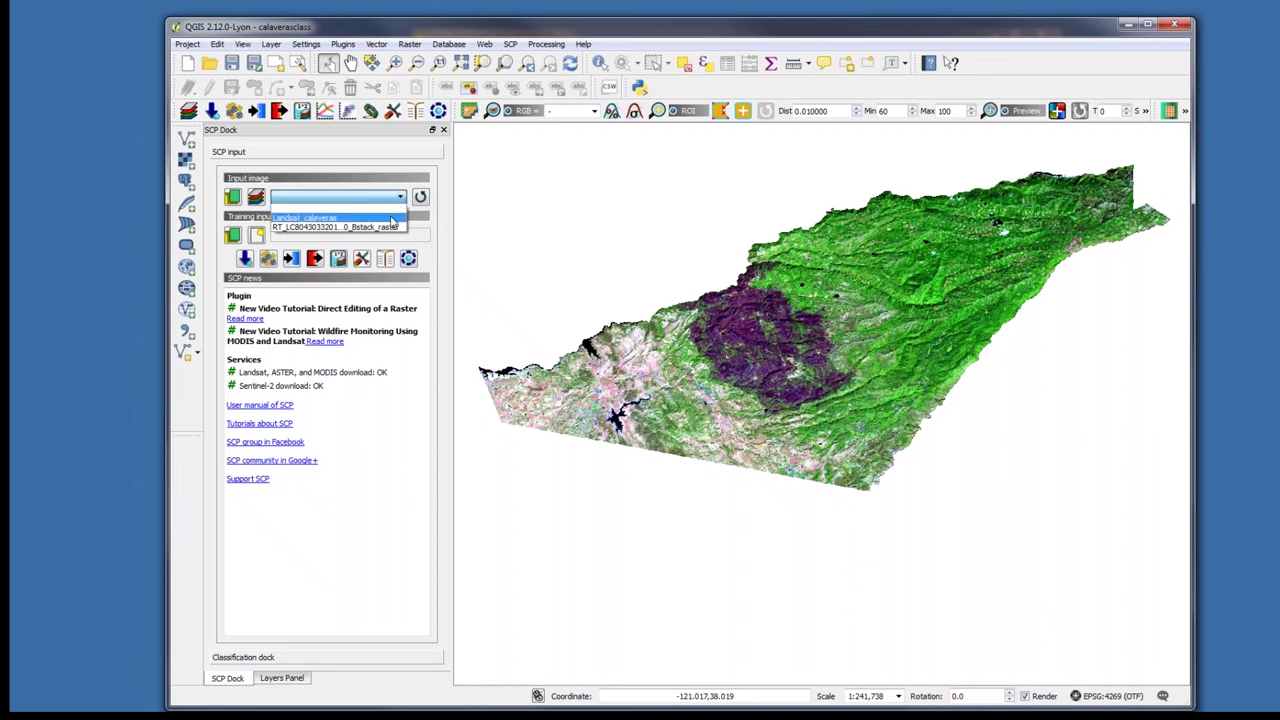
click(393, 218)
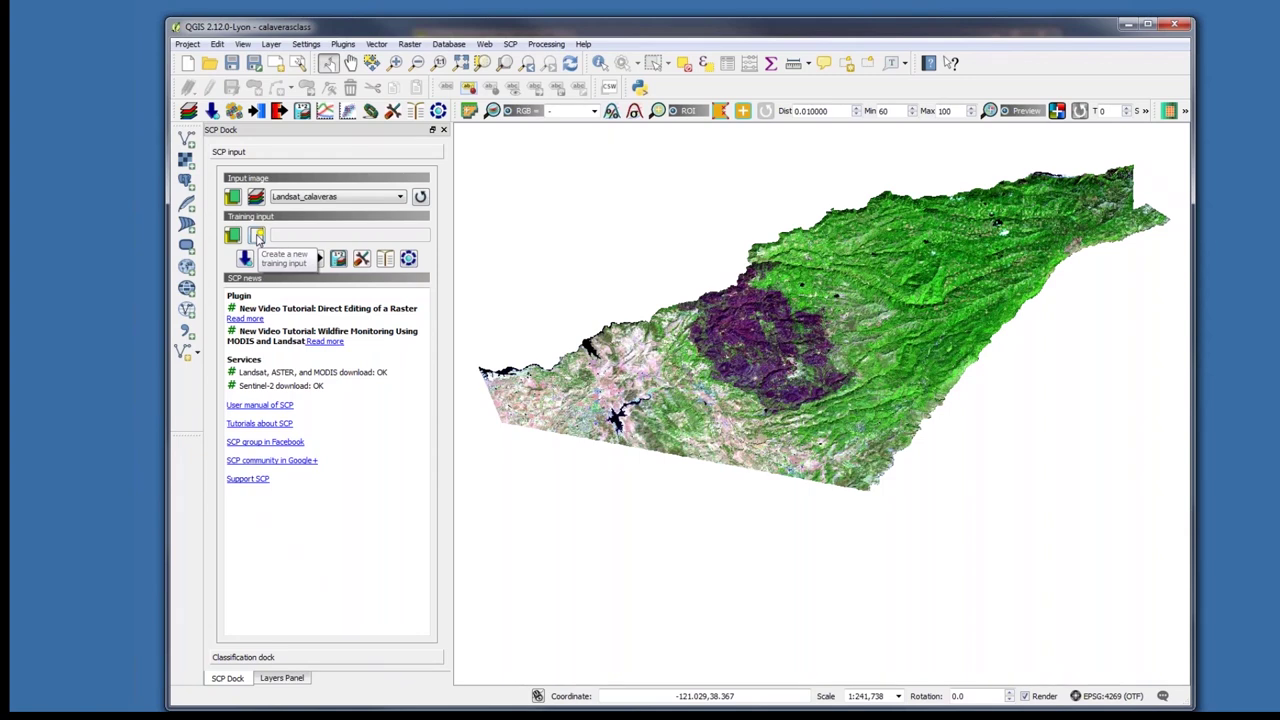
Create a new SCP training input file named training_session1 in the Landsat folder.
click(257, 236)
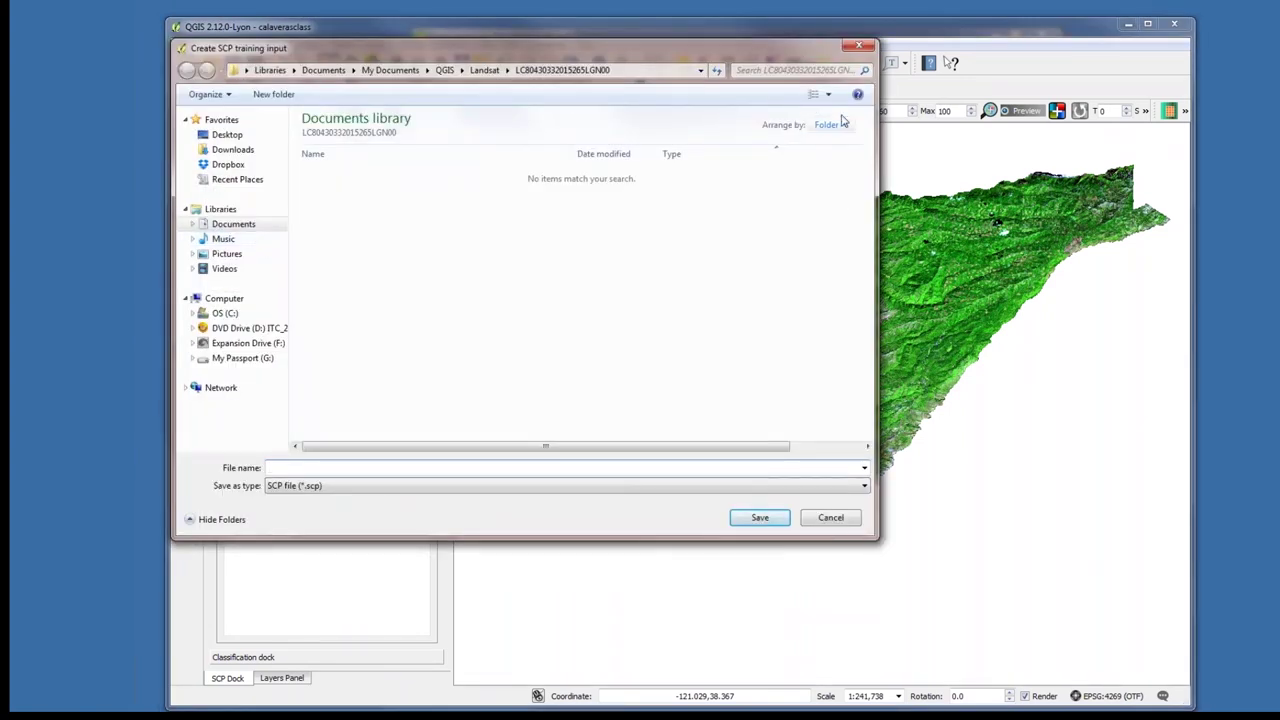
drag(693, 42, 932, 128)
drag(675, 138, 935, 105)
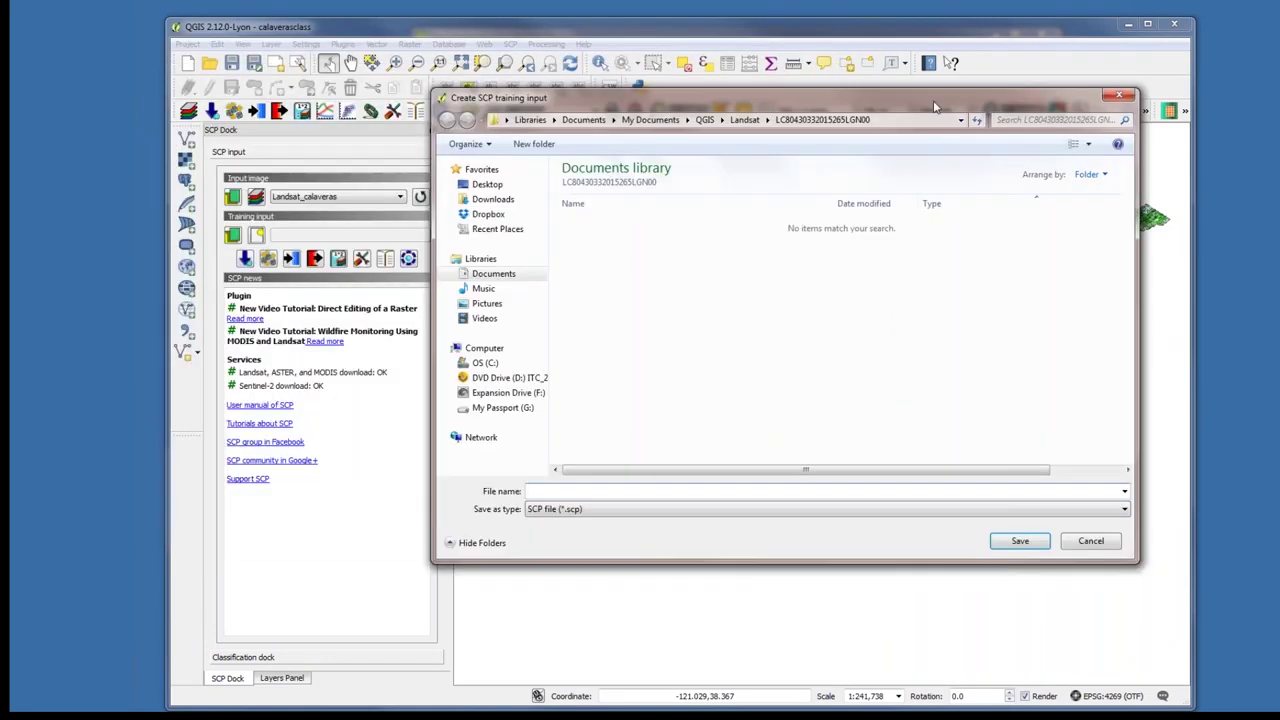
click(744, 119)
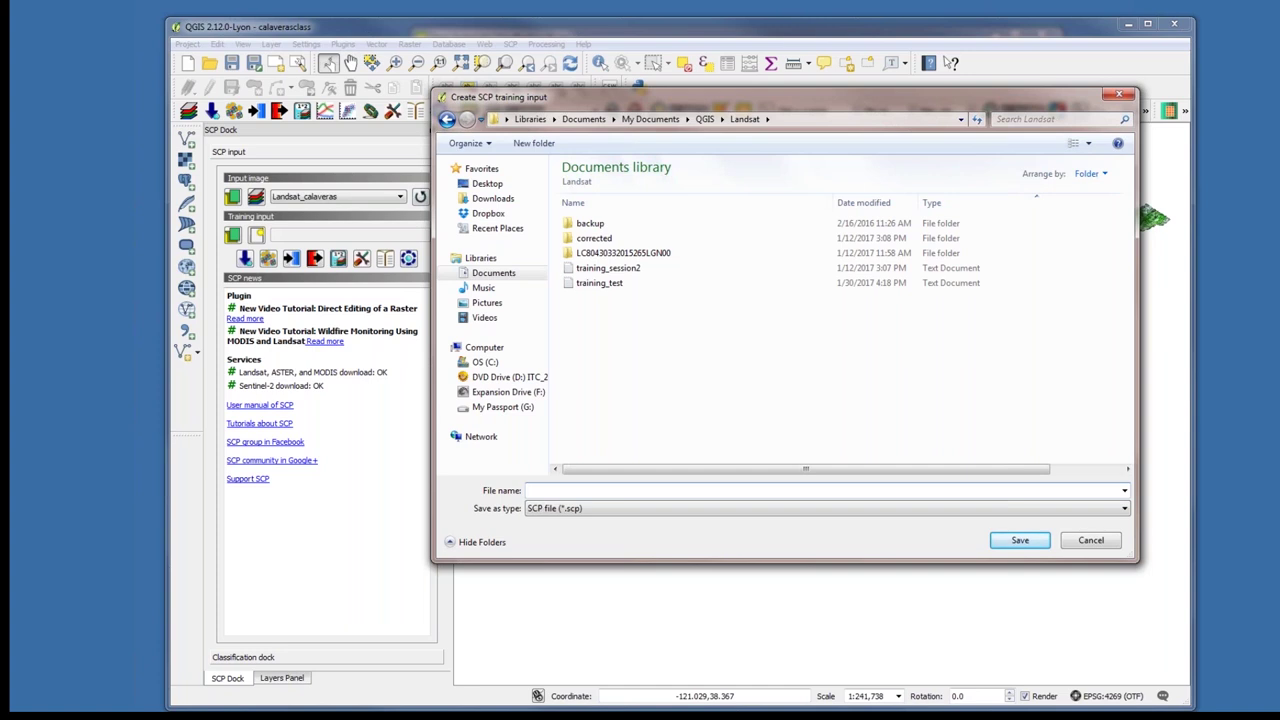
text(traini)
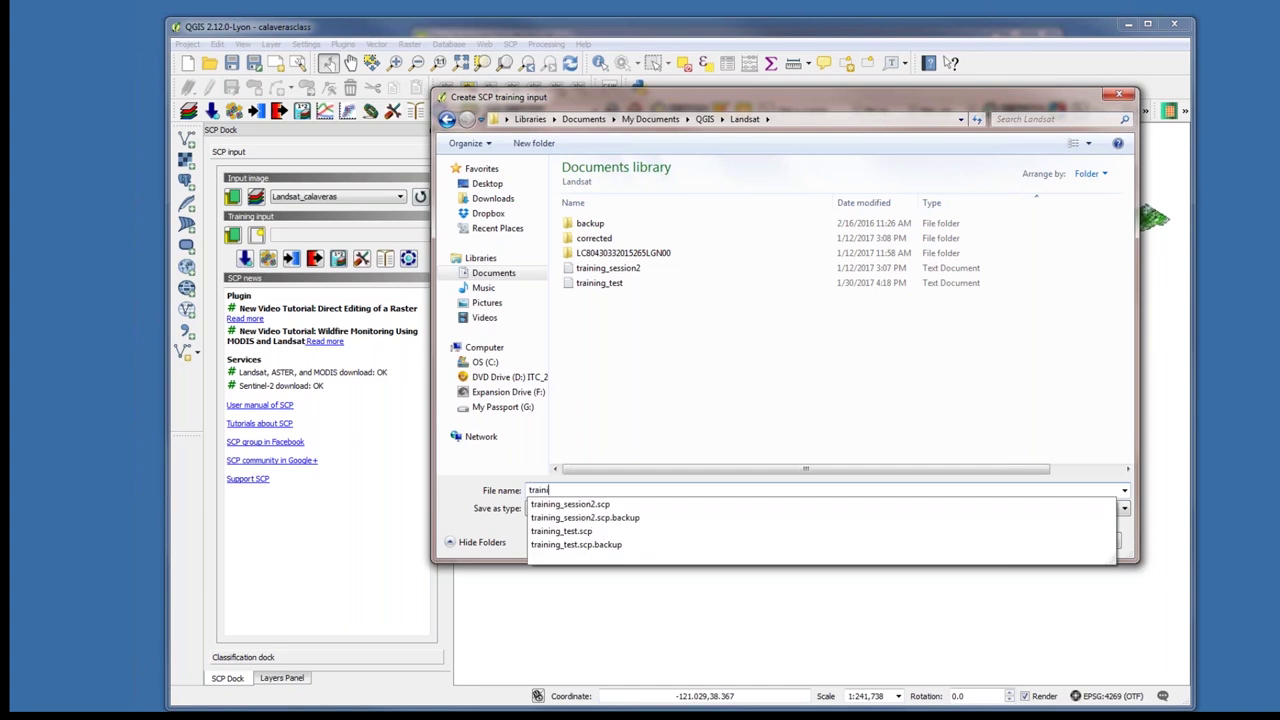
text(ng_session1)
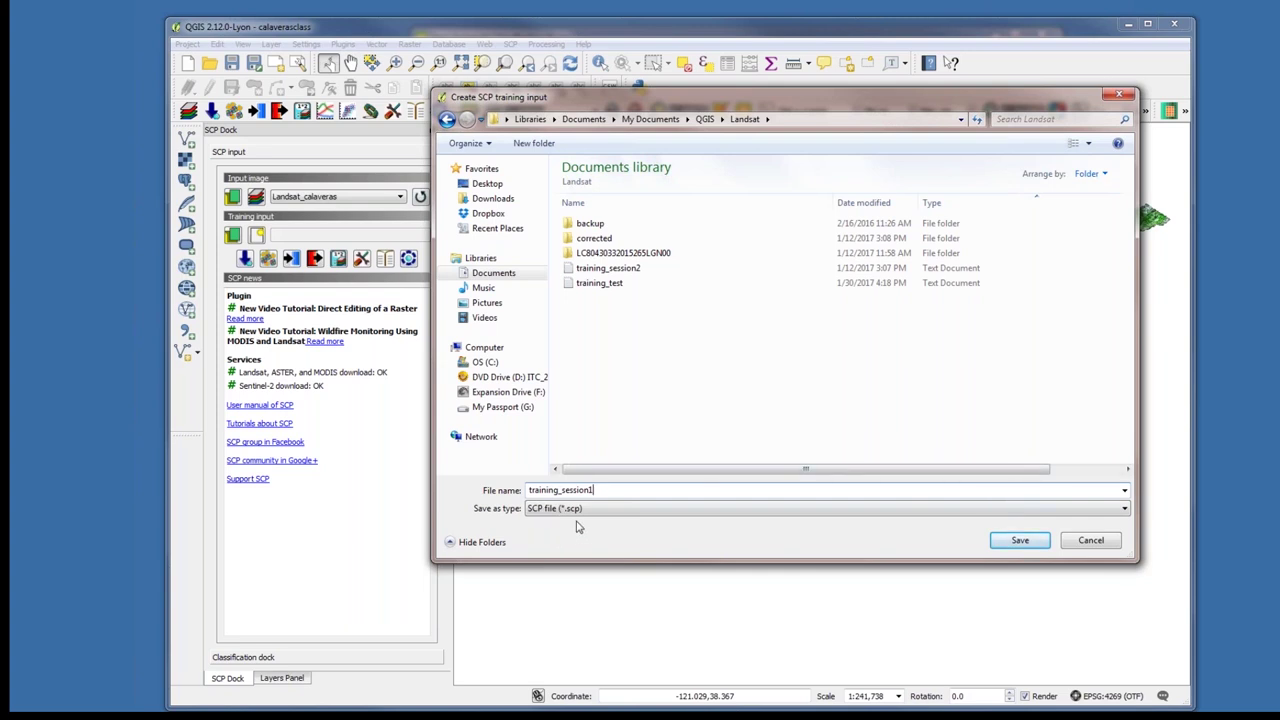
click(1021, 544)
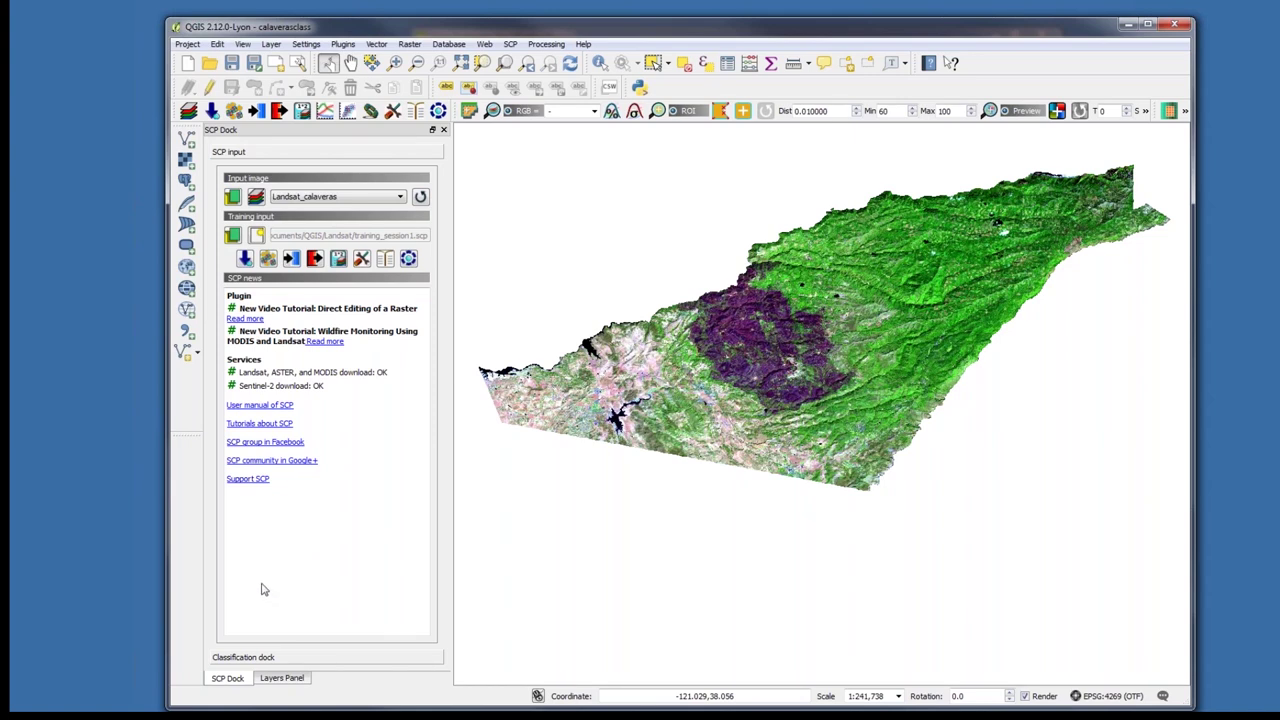
Expand the Classification dock and review the list of land cover classes in the Word exercise script.
click(241, 658)
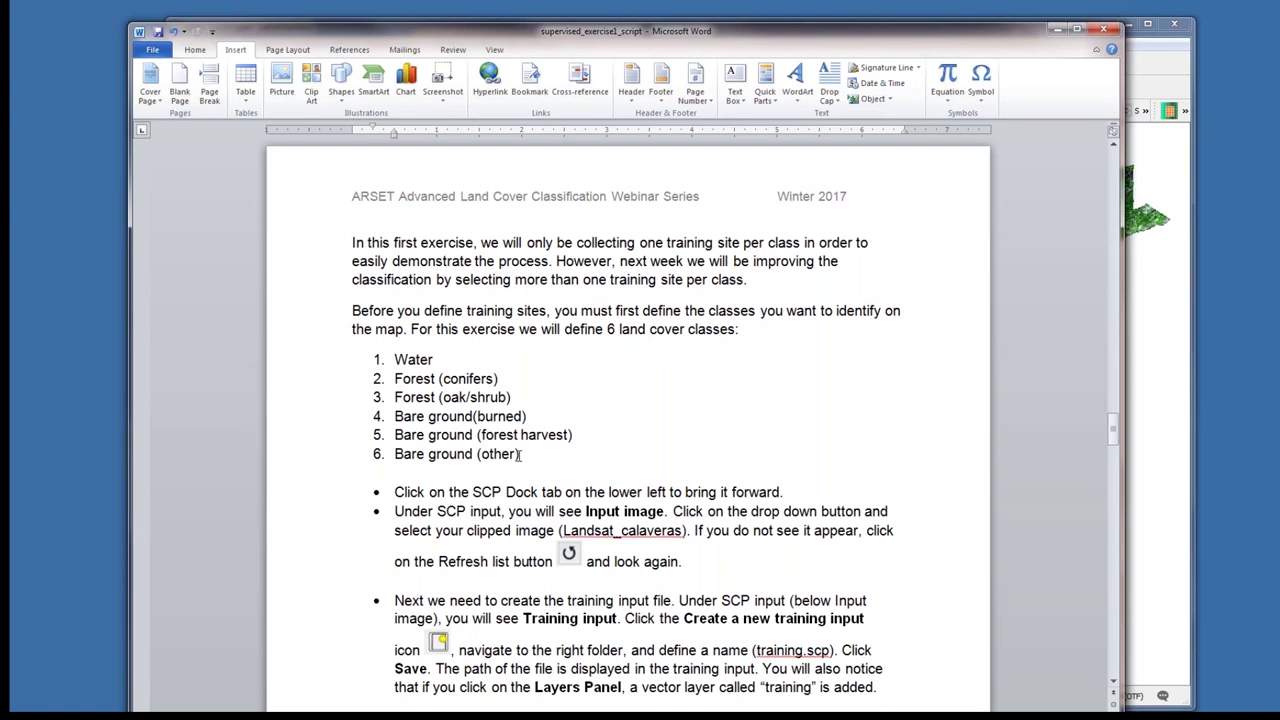
drag(821, 40, 812, 13)
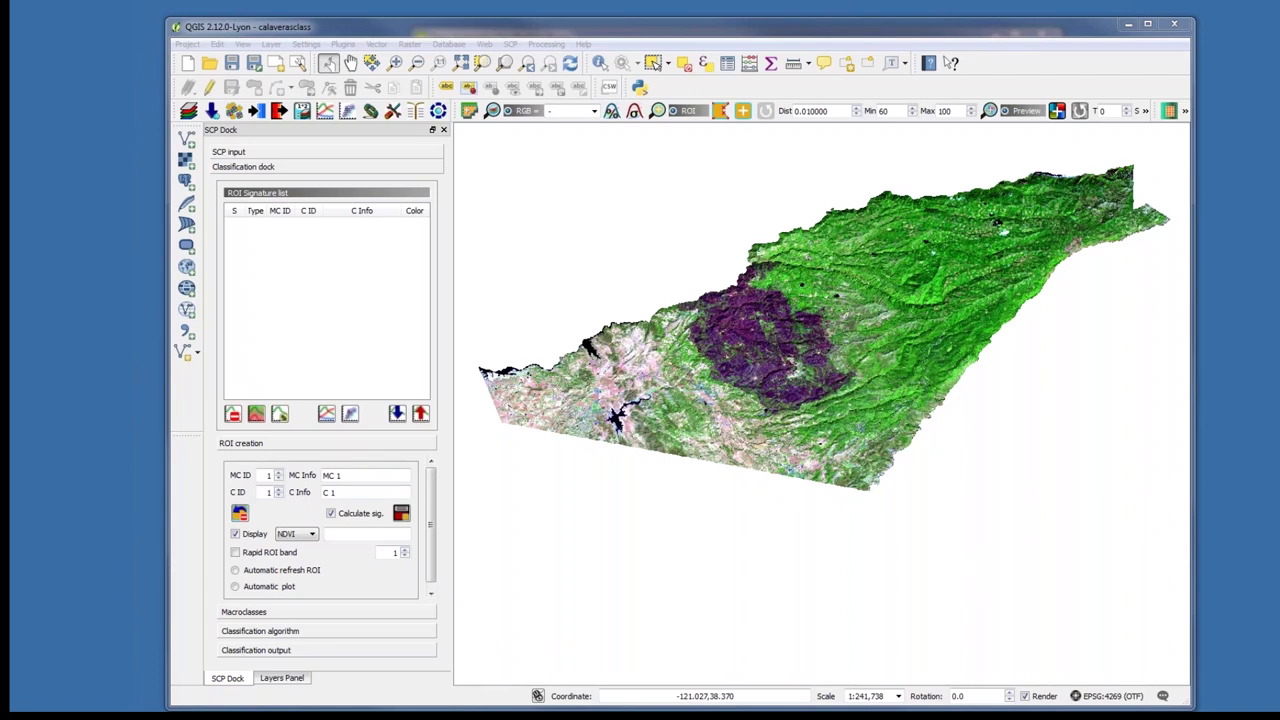
drag(0, 140, 760, 0)
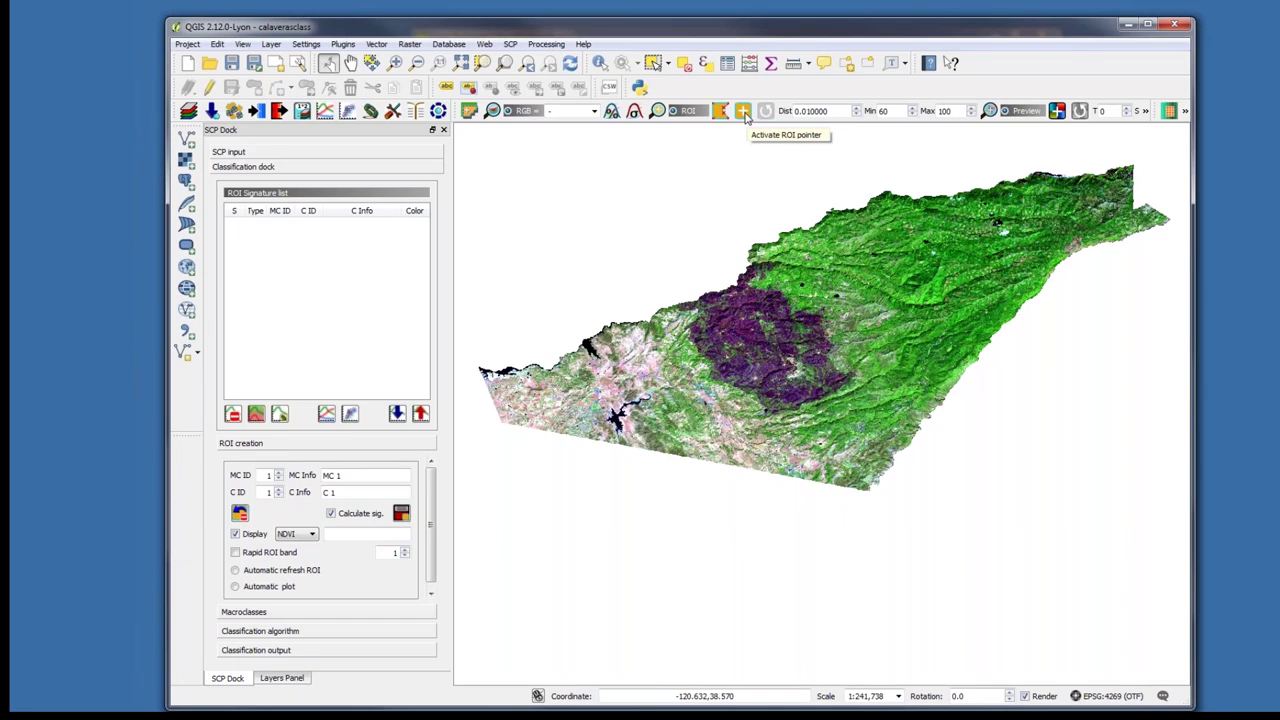
Draw a four-sided ROI polygon inside the dark open water of the large lake southwest of the burn scar.
click(744, 112)
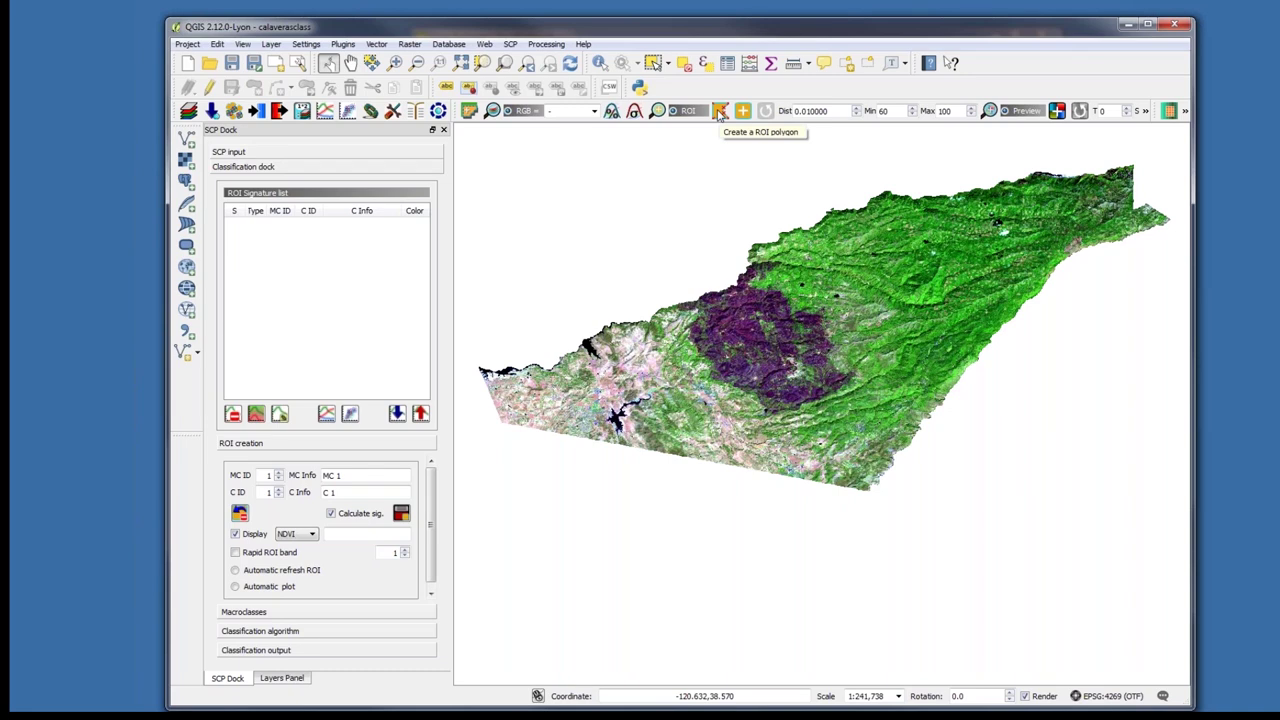
click(720, 112)
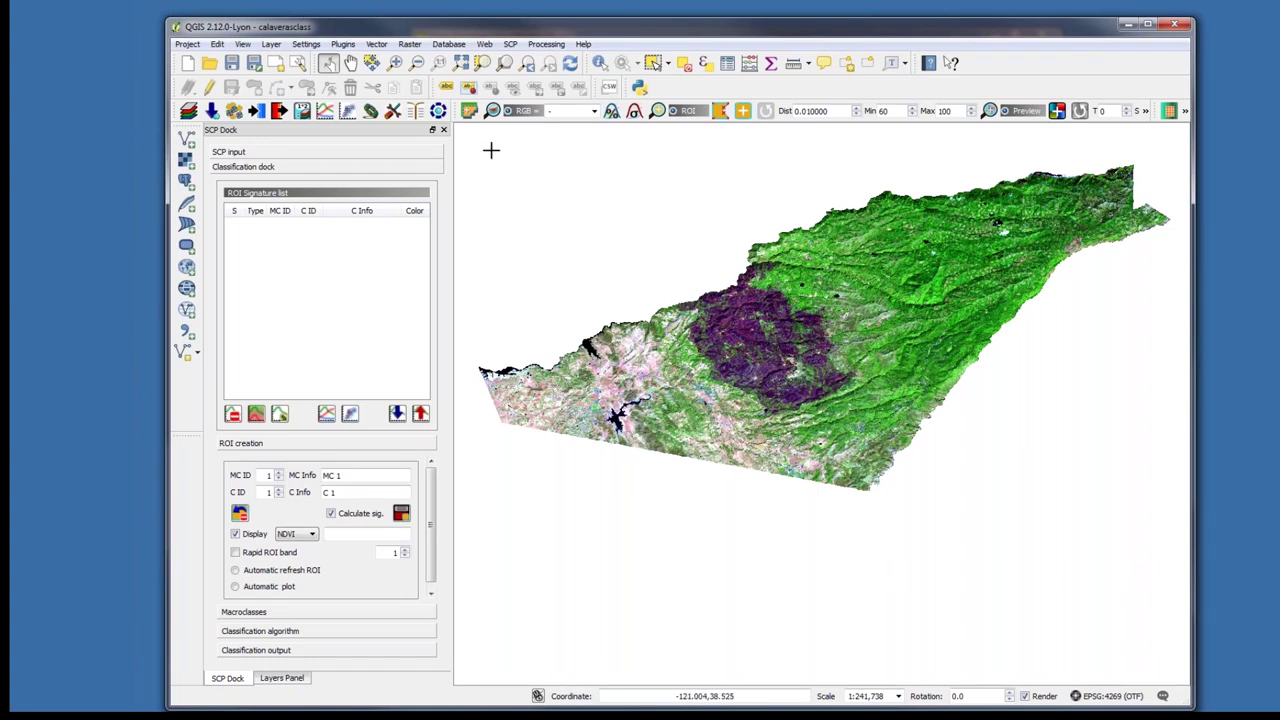
click(394, 64)
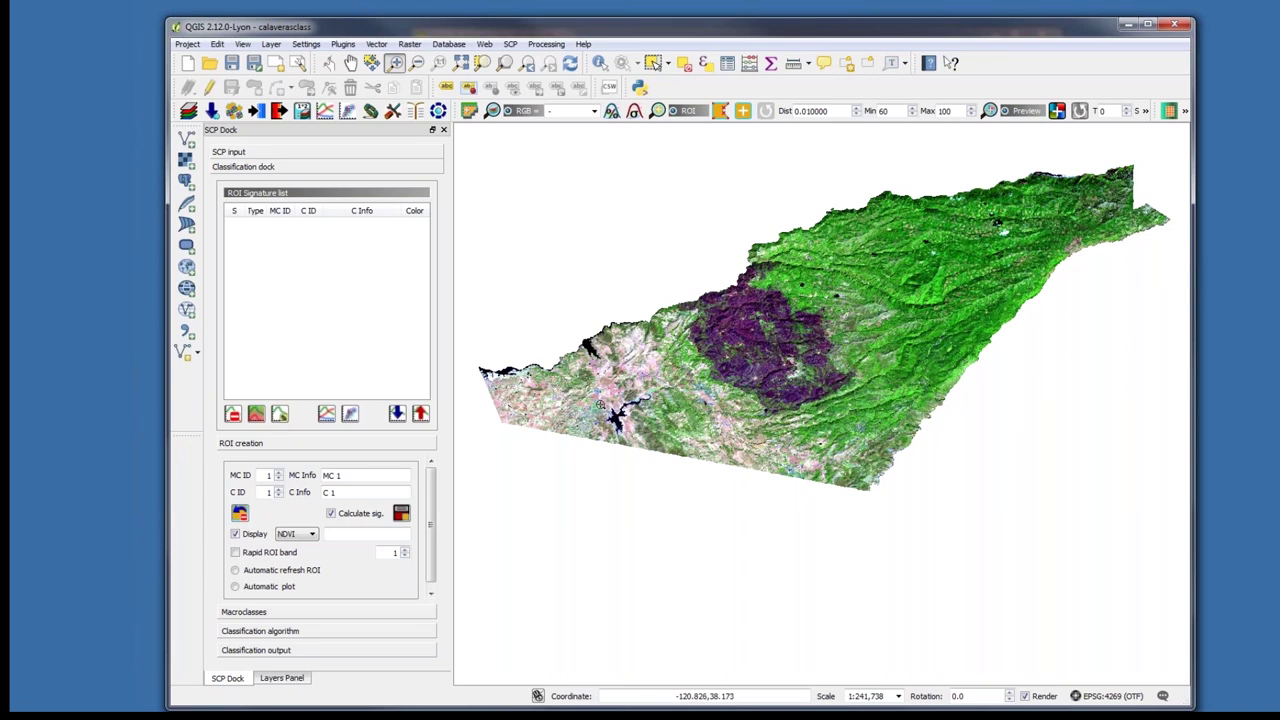
drag(598, 405, 642, 438)
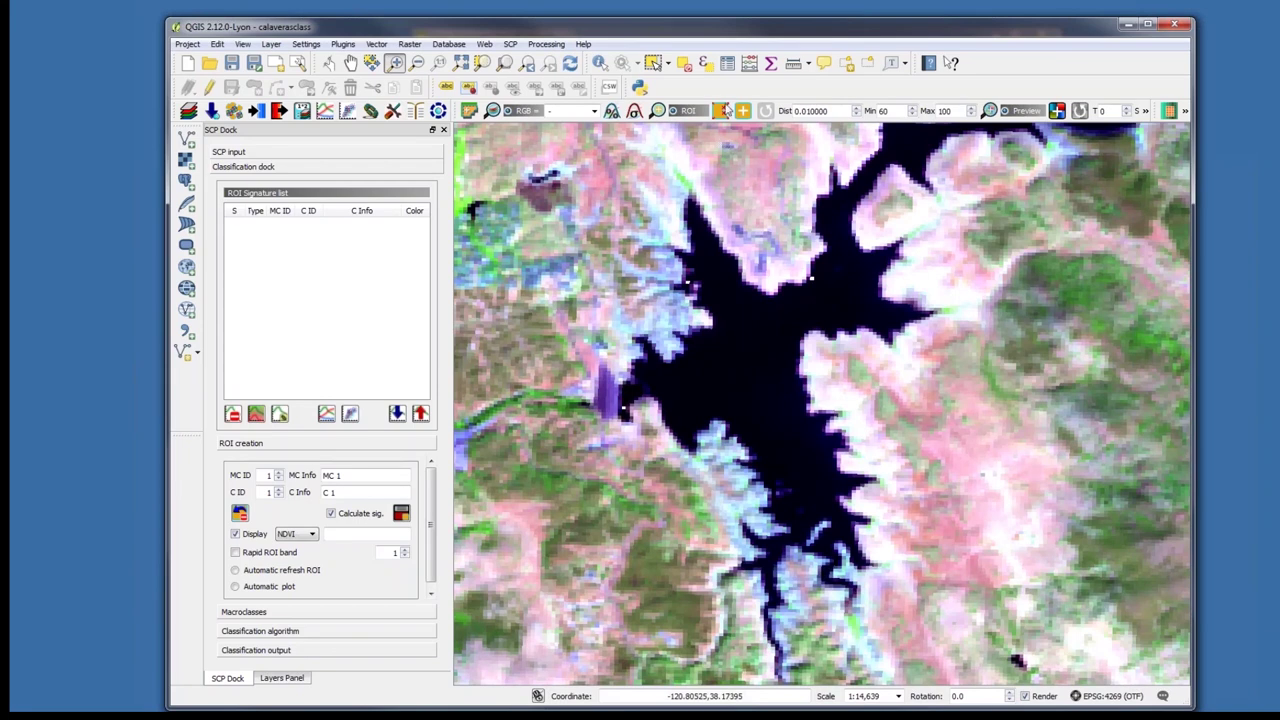
click(720, 112)
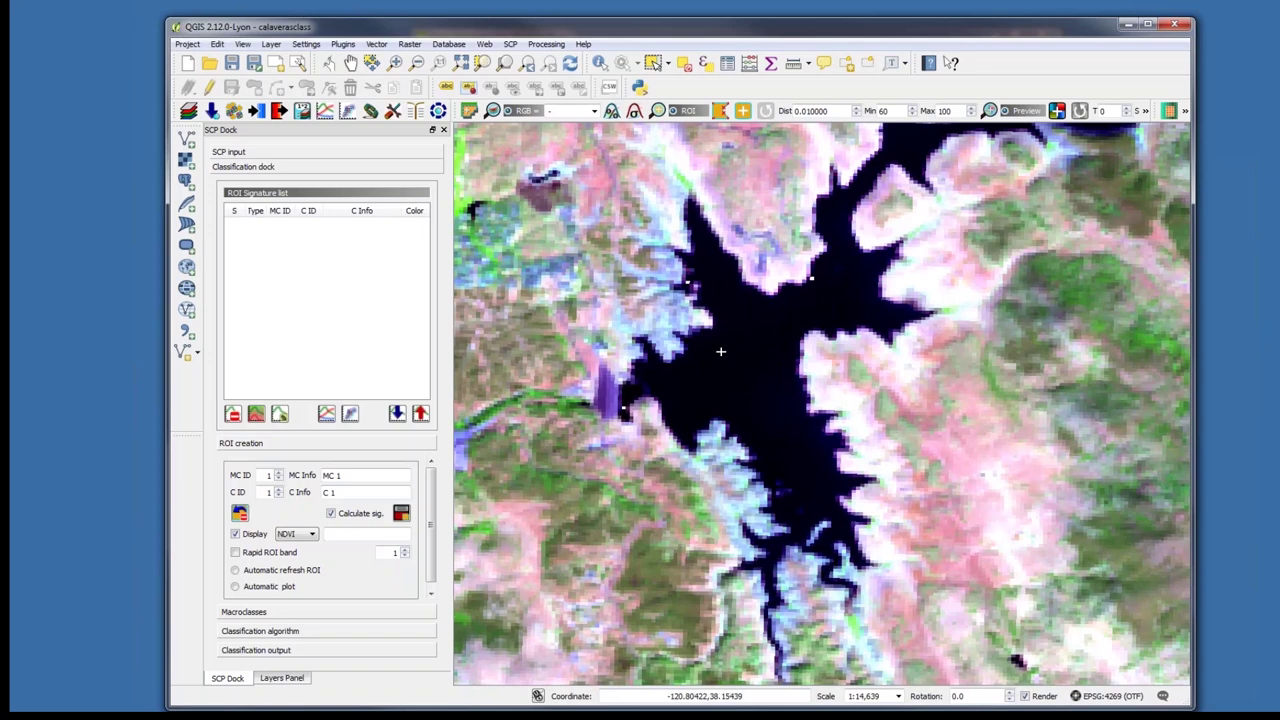
click(719, 111)
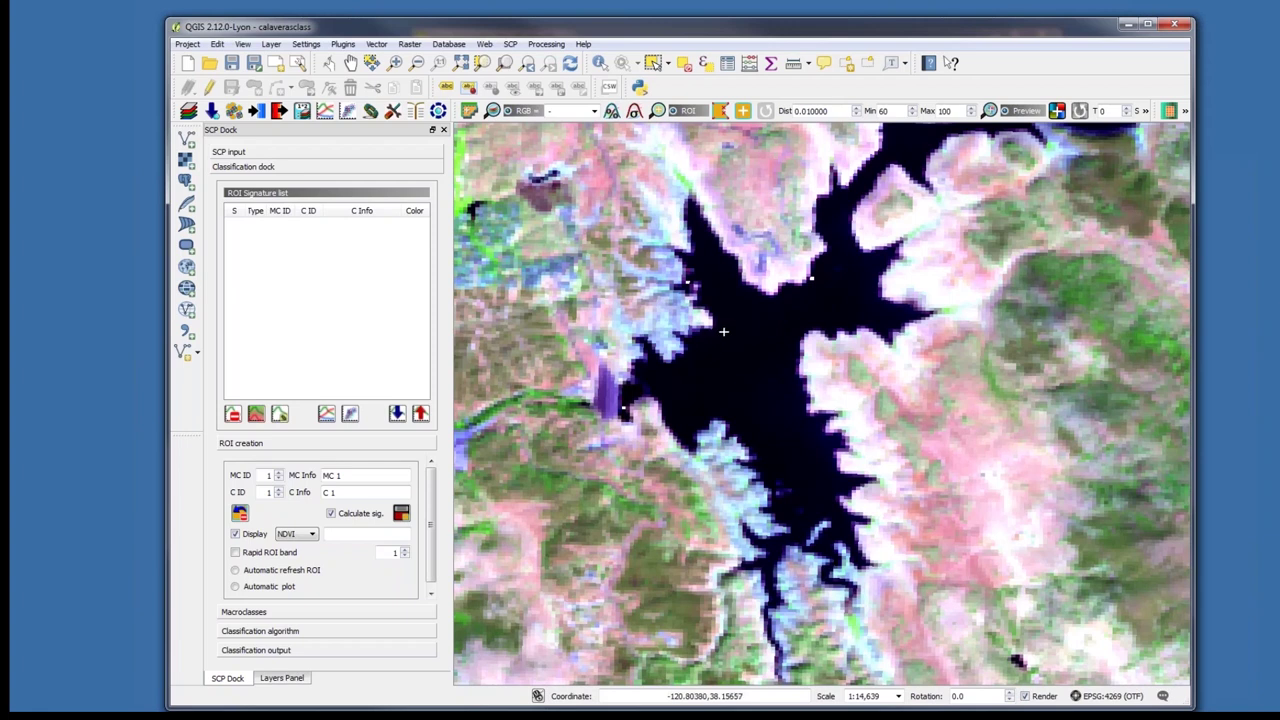
click(719, 112)
click(695, 369)
click(744, 338)
right_click(773, 388)
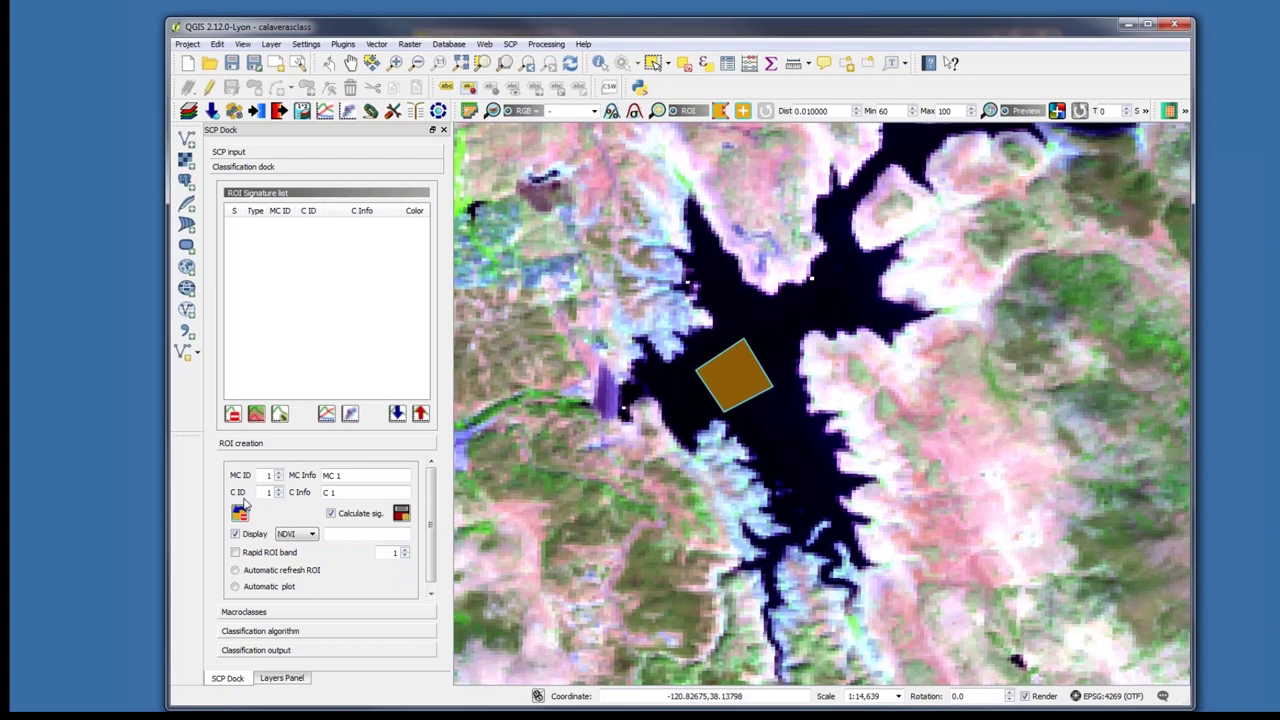
Name the ROI's macroclass Water and its class Lake, and save it to the signature list with its signature calculated.
click(343, 476)
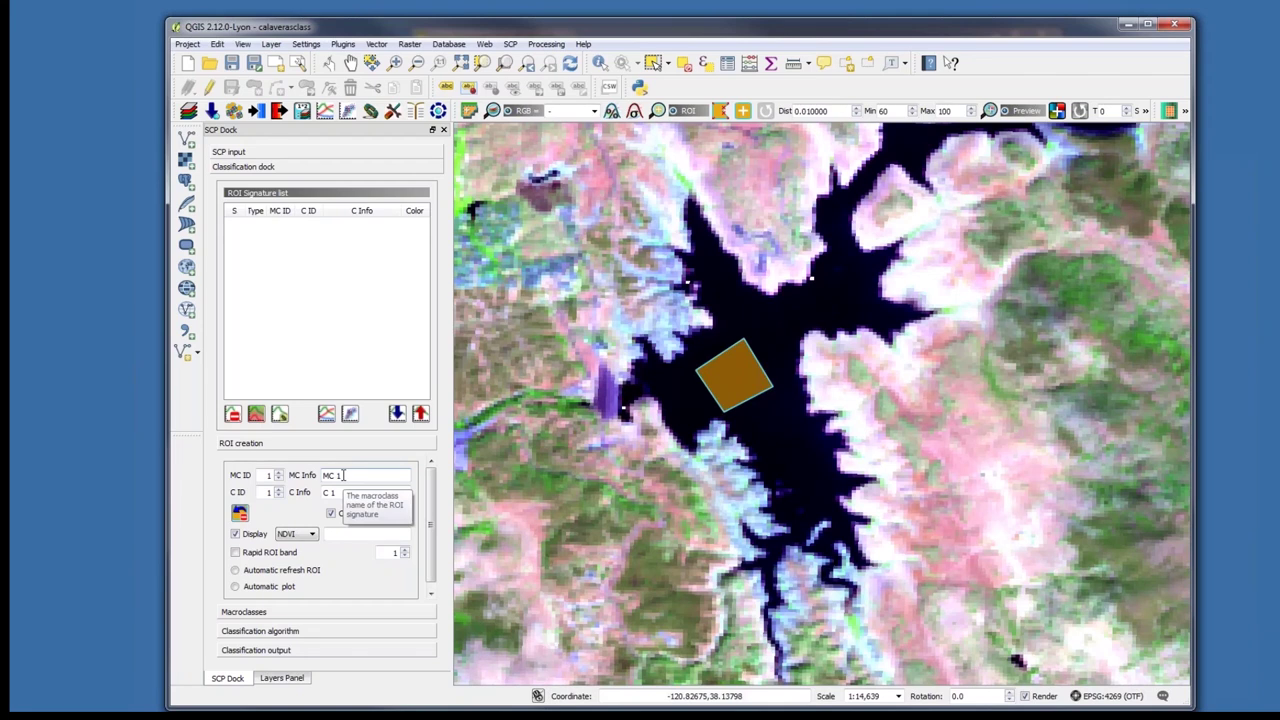
drag(343, 476, 320, 478)
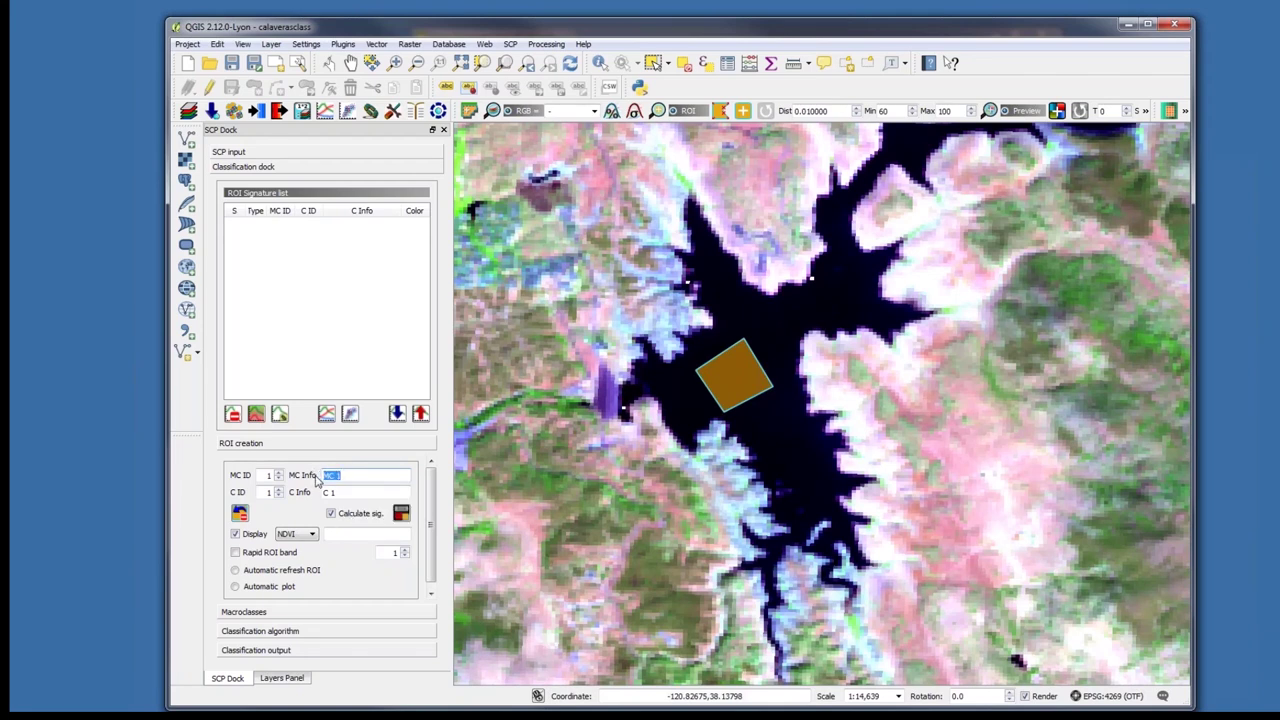
text(Water)
drag(338, 491, 322, 497)
text(Lake)
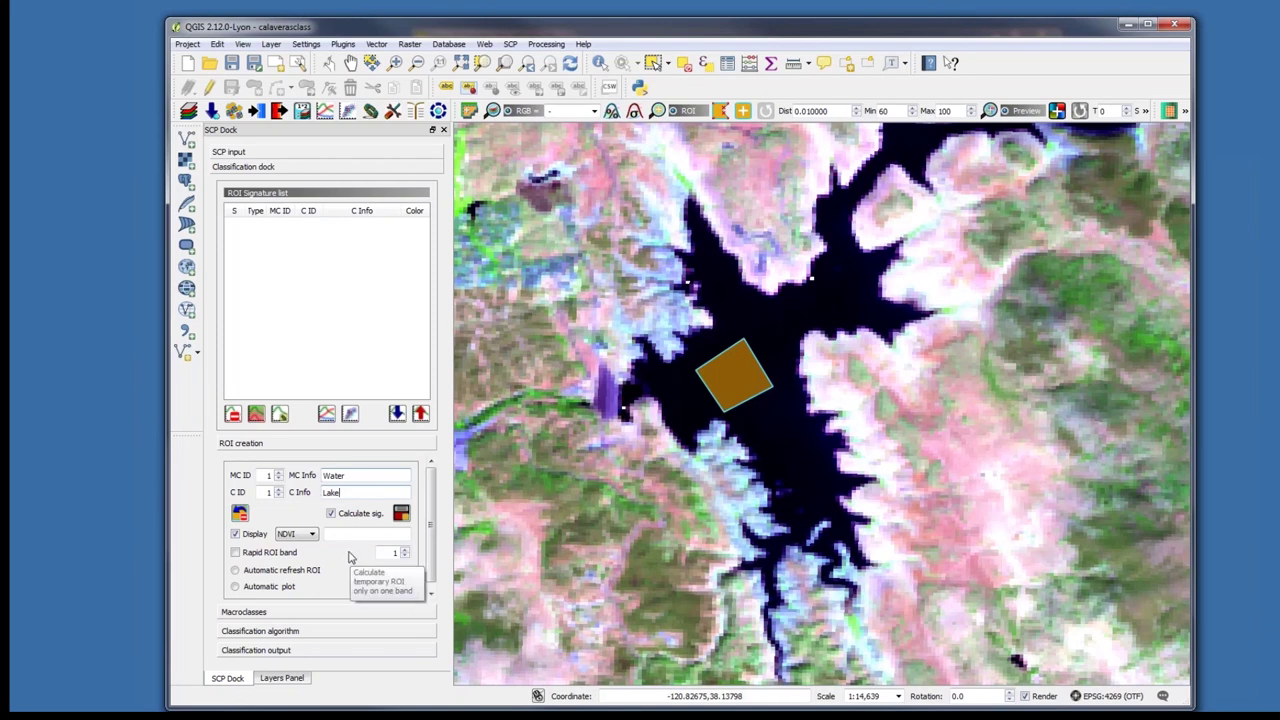
click(401, 514)
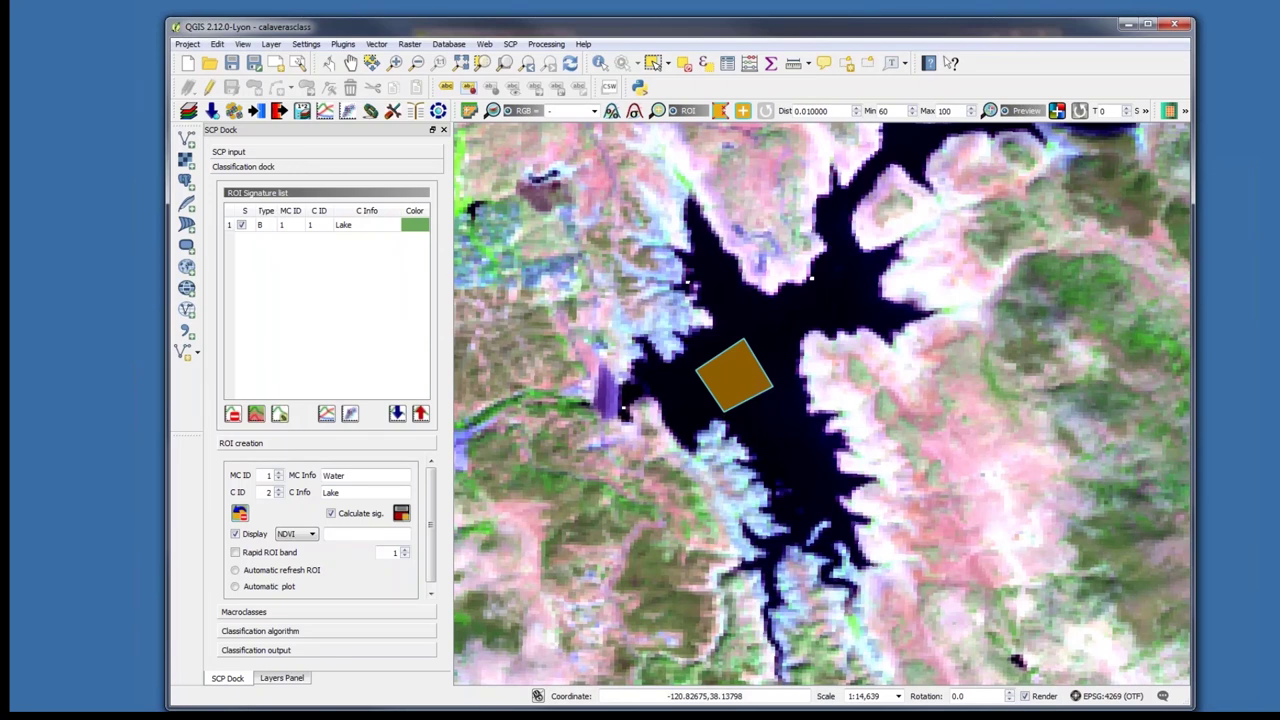
Check the table of macro class and class names and IDs in the Word exercise script, then return to QGIS.
click(463, 64)
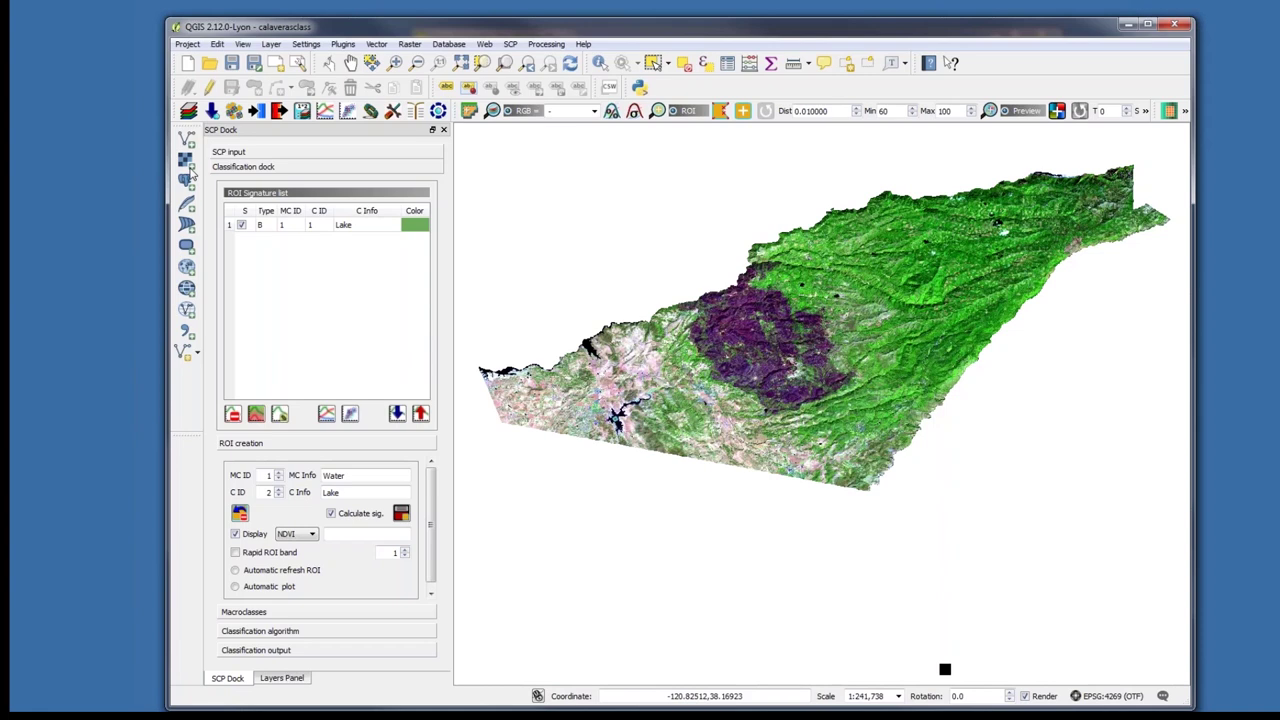
drag(10, 125, 783, 28)
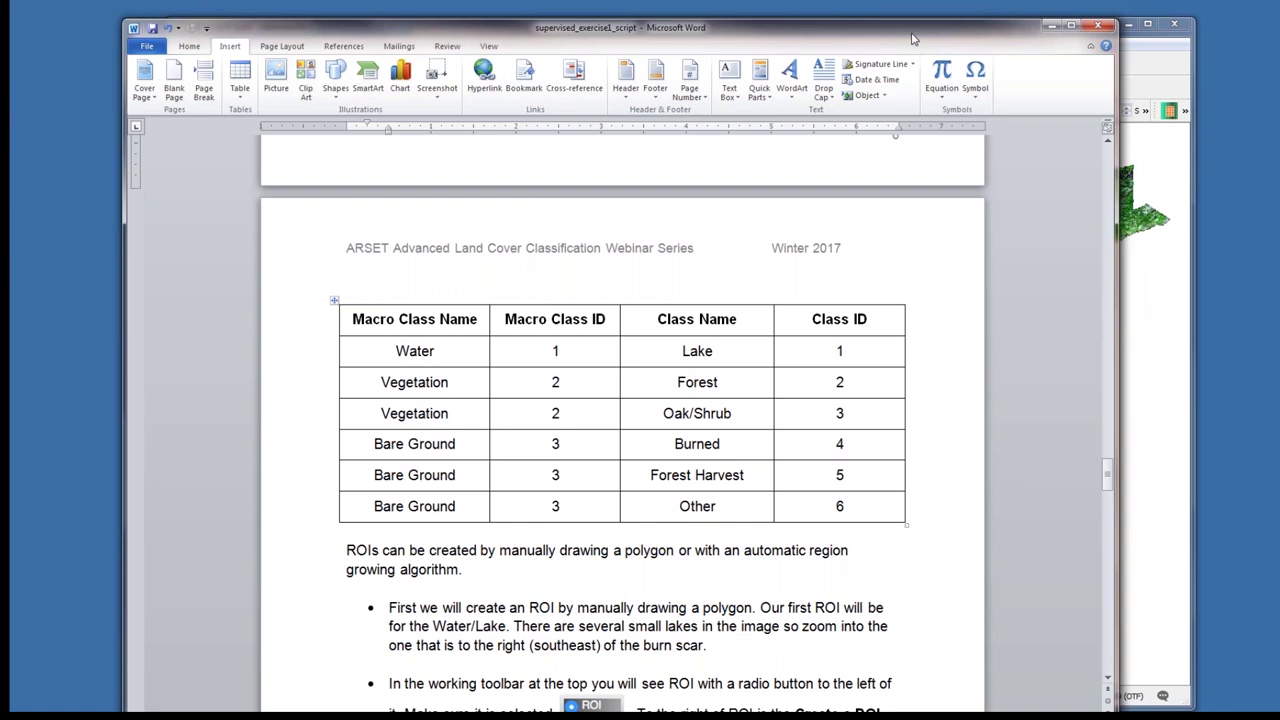
key(alt+Tab)
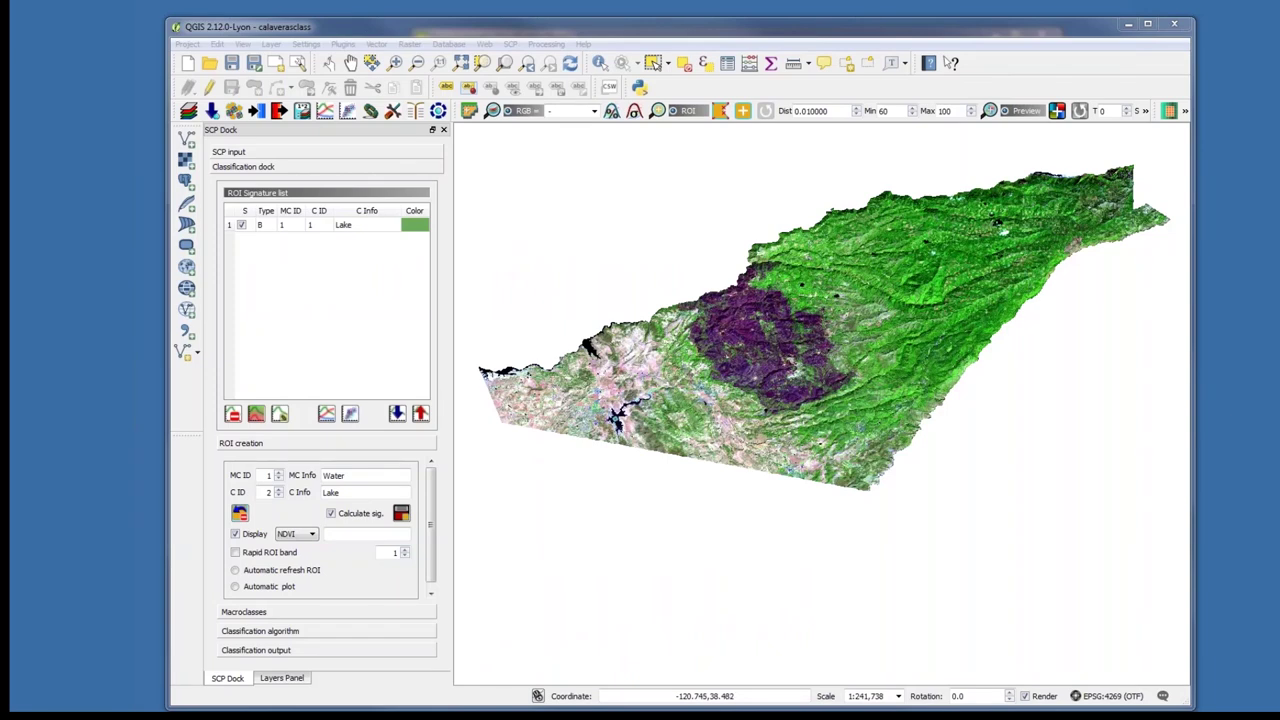
Set the ROI distance to 0.08 and grow an automatic ROI in the green conifer forest northeast of the burn scar.
click(396, 63)
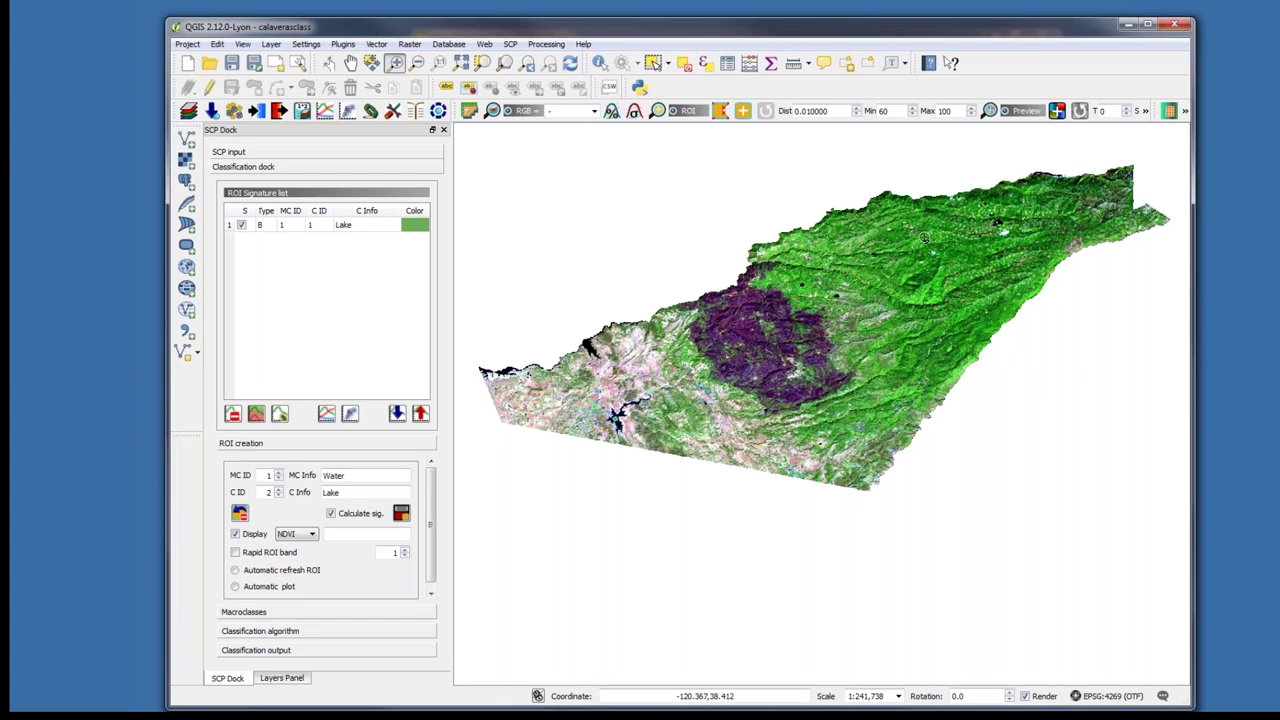
drag(907, 245, 989, 321)
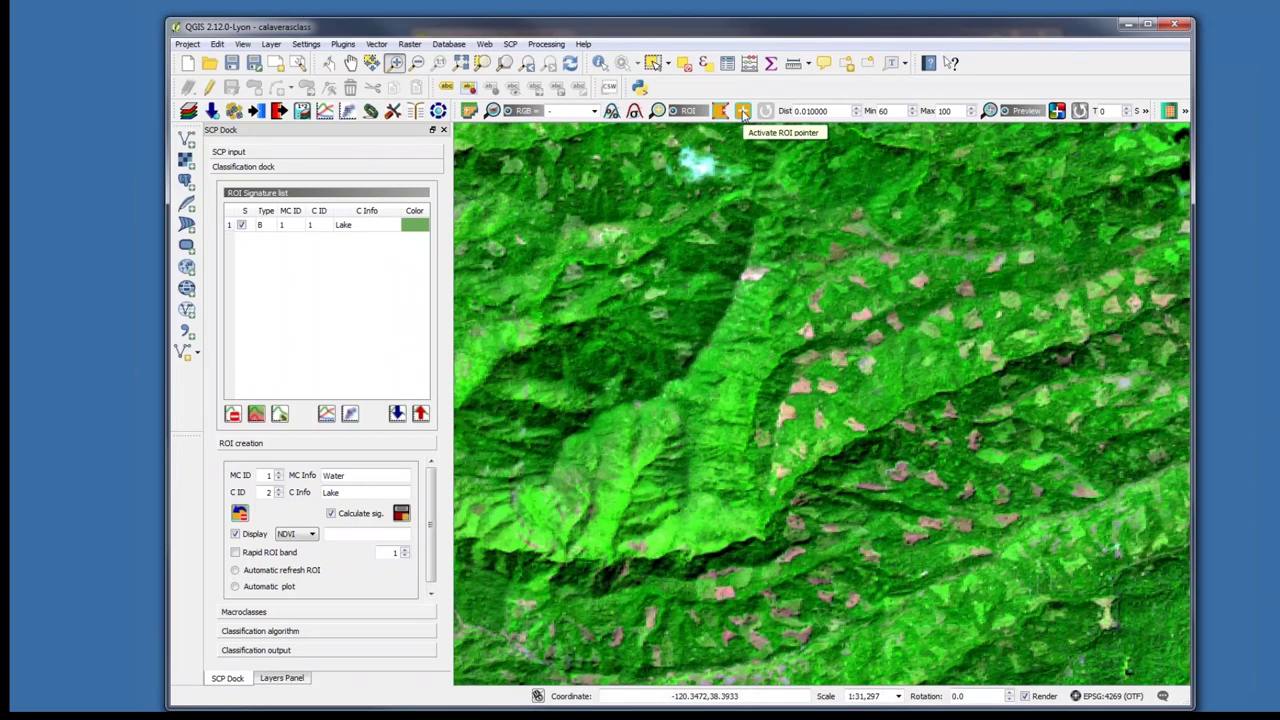
click(743, 111)
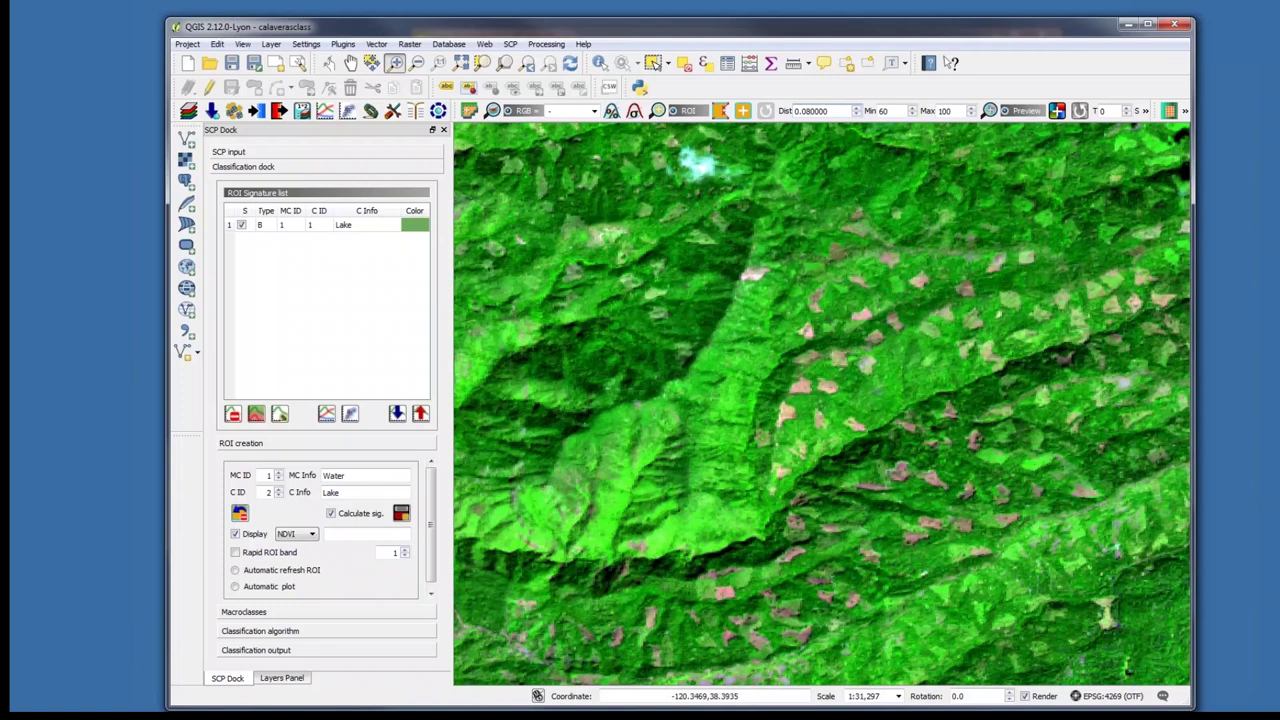
click(744, 111)
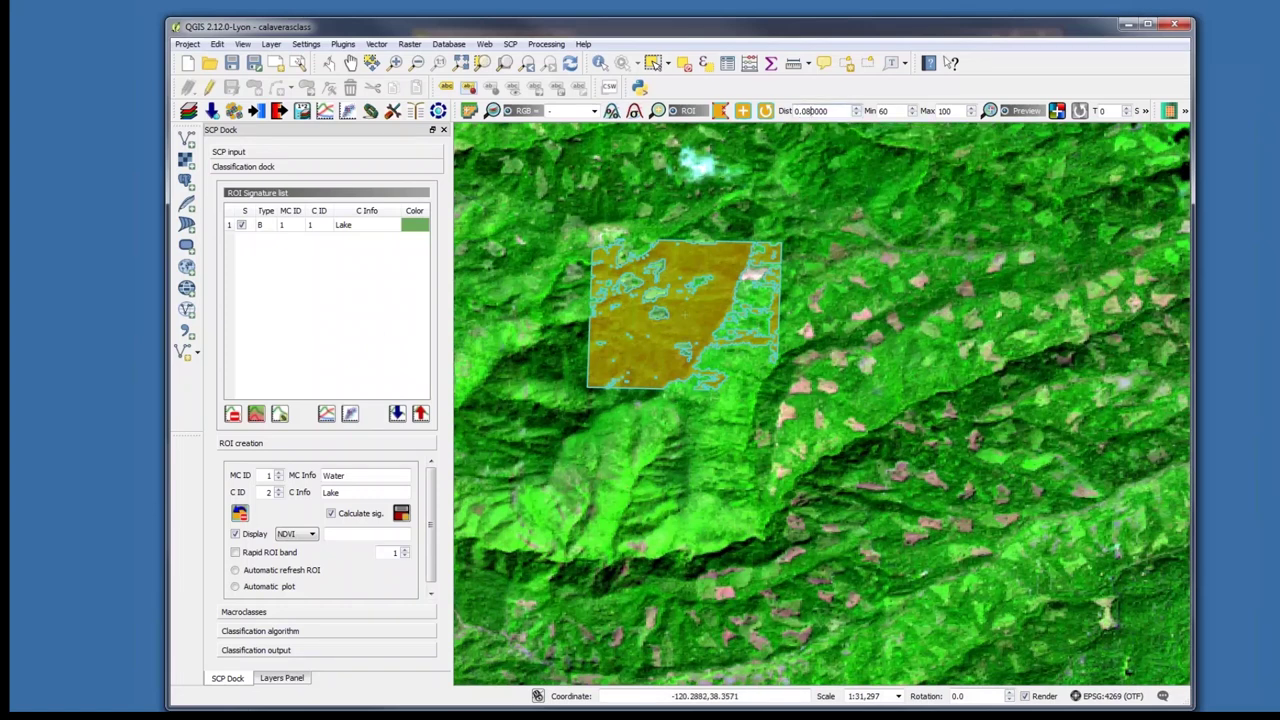
Try a distance of 0.01 for an automatic ROI in the forest farther east.
text(1)
click(744, 111)
click(990, 285)
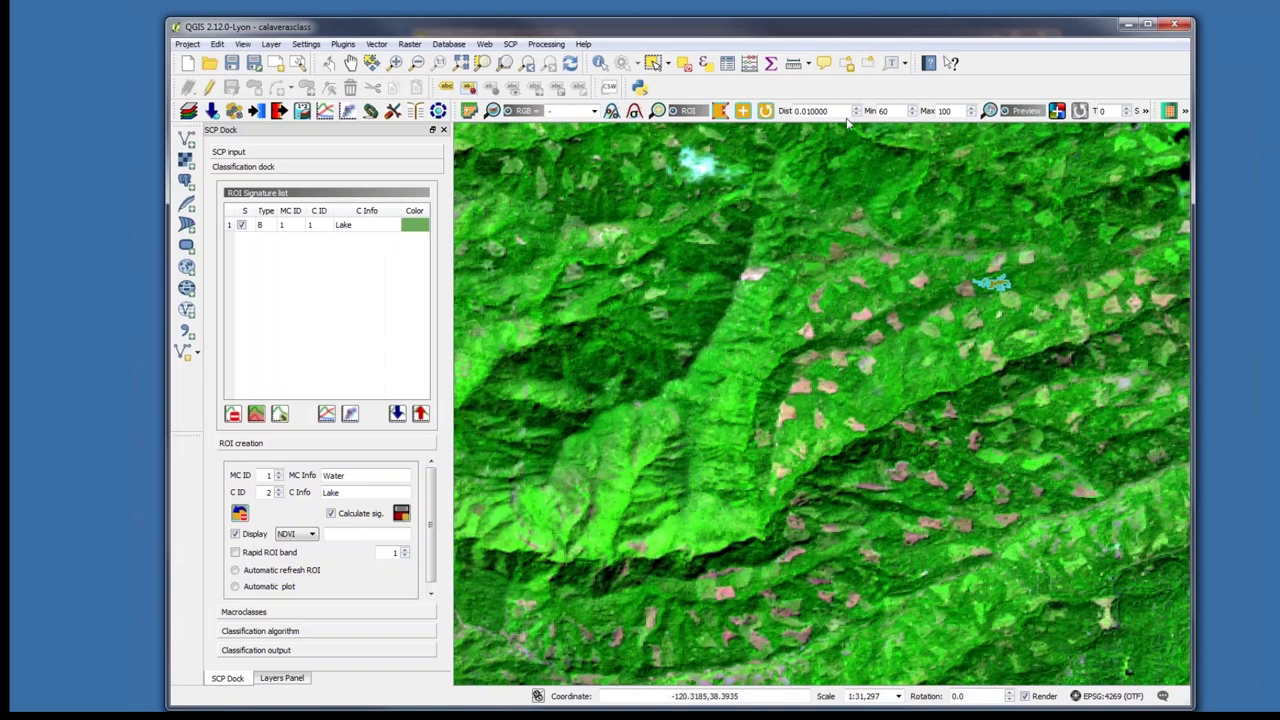
Set the ROI distance back to 0.08 and regrow the ROI in the uniform conifer forest to the west.
click(812, 110)
key(BackSpace)
text(8)
click(743, 111)
click(701, 314)
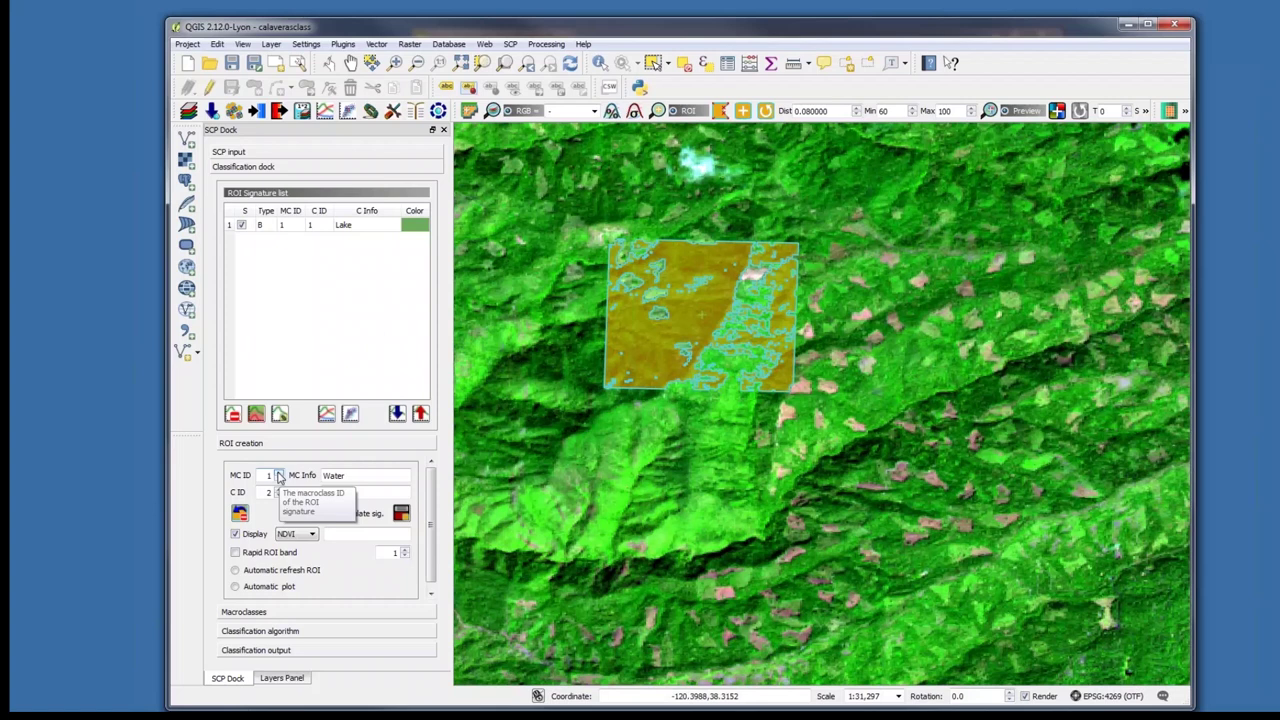
Set the ROI's macroclass to ID 2, Vegetation, name its class Forest, and save it to the signature list.
click(280, 476)
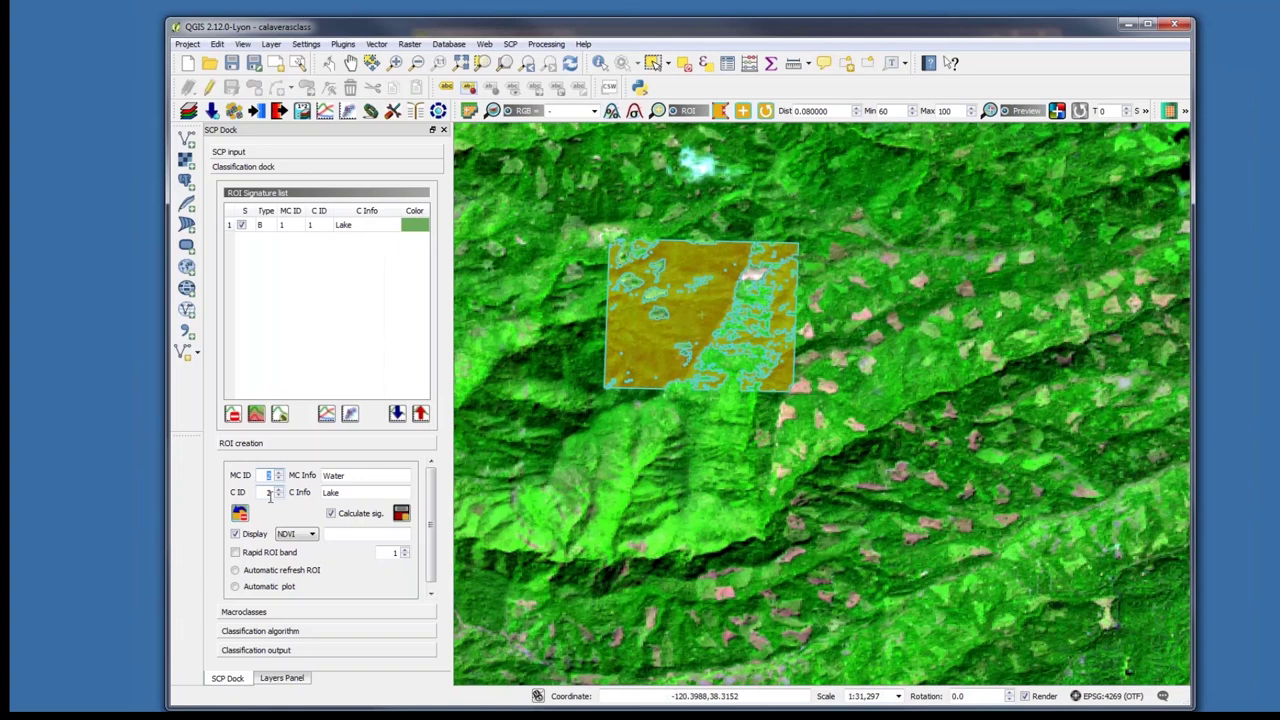
click(343, 476)
drag(343, 476, 316, 474)
text(Vegetation)
drag(344, 492, 316, 492)
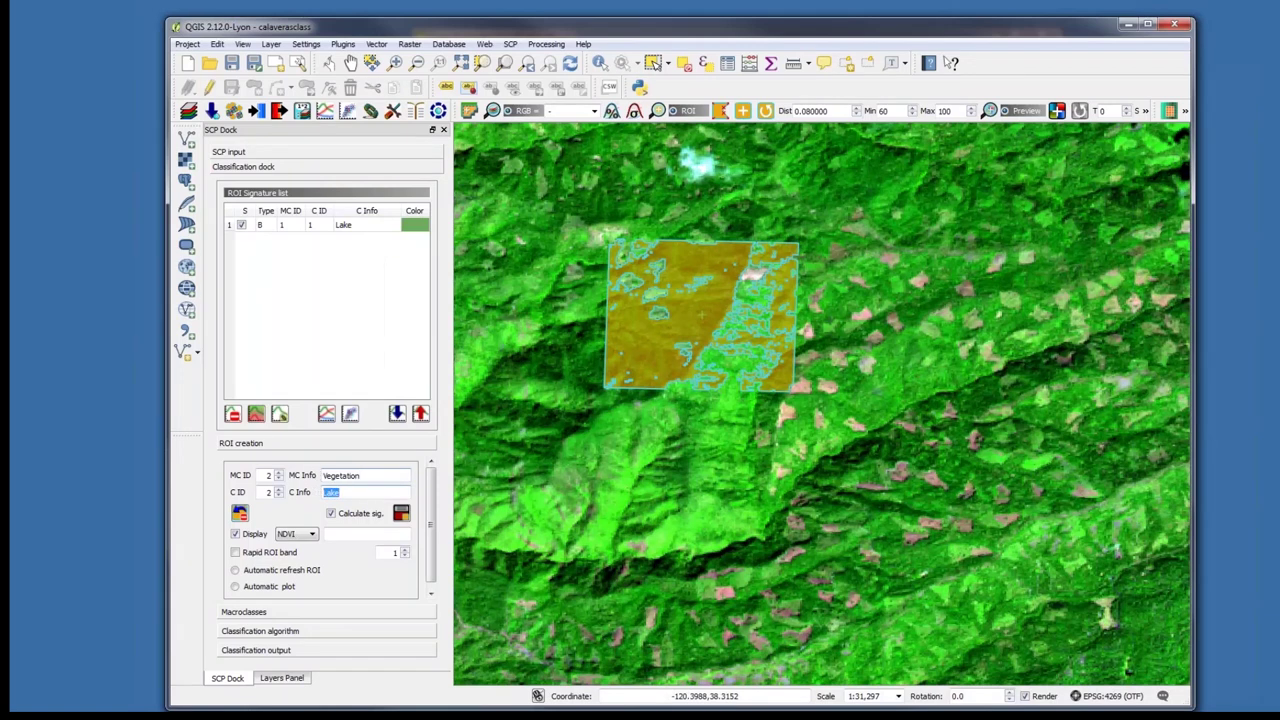
text(Forest)
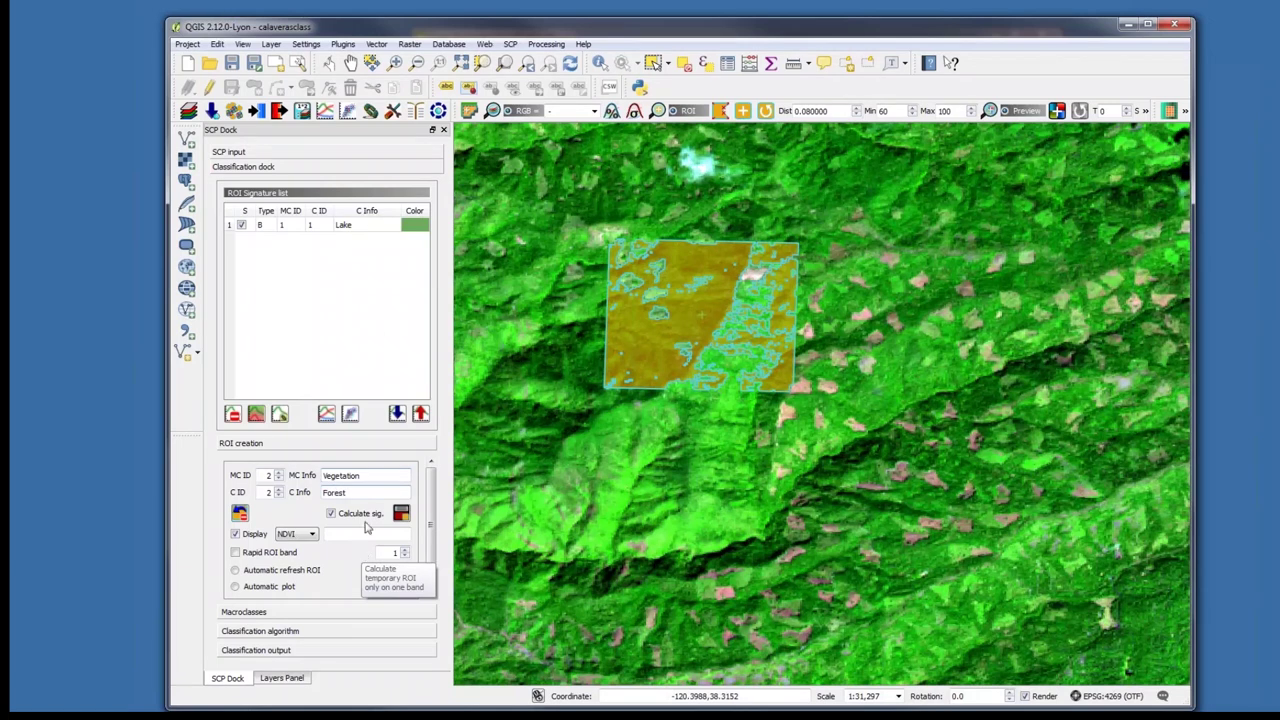
click(401, 514)
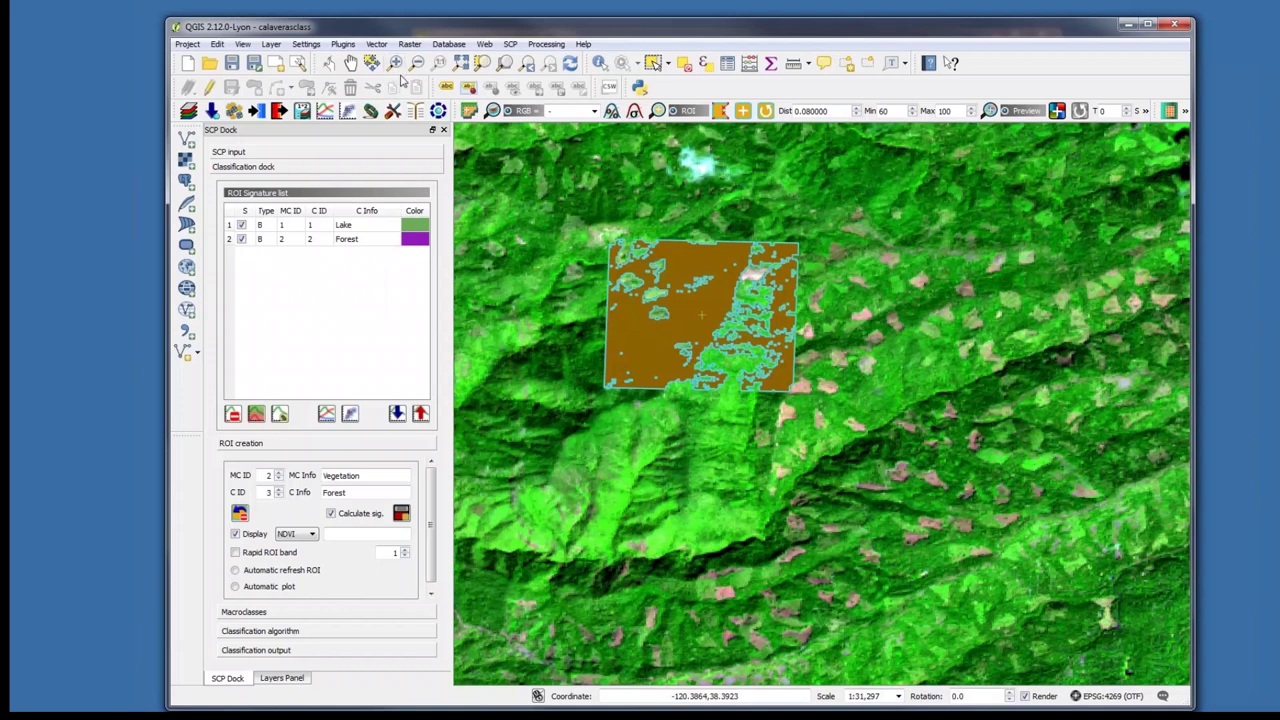
Grow an automatic ROI in the mixed green hills southwest of the burn scar, east of the reservoir arm.
click(462, 63)
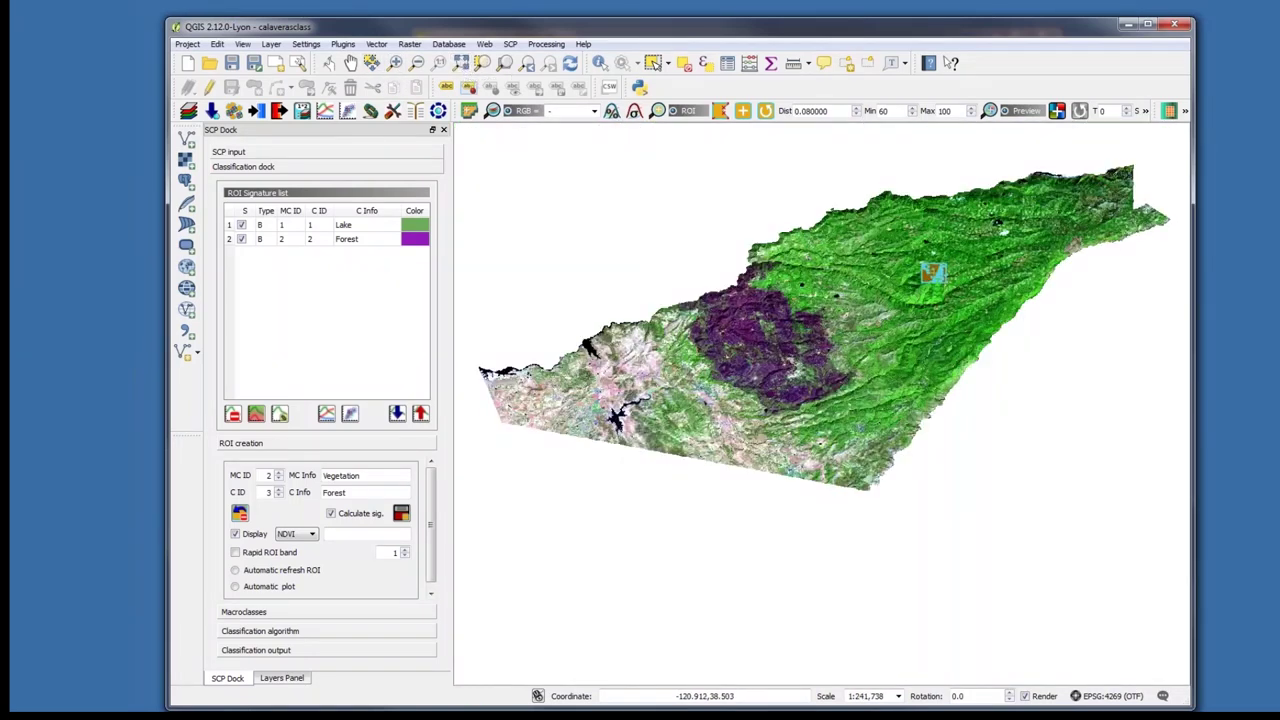
click(395, 63)
drag(648, 376, 731, 451)
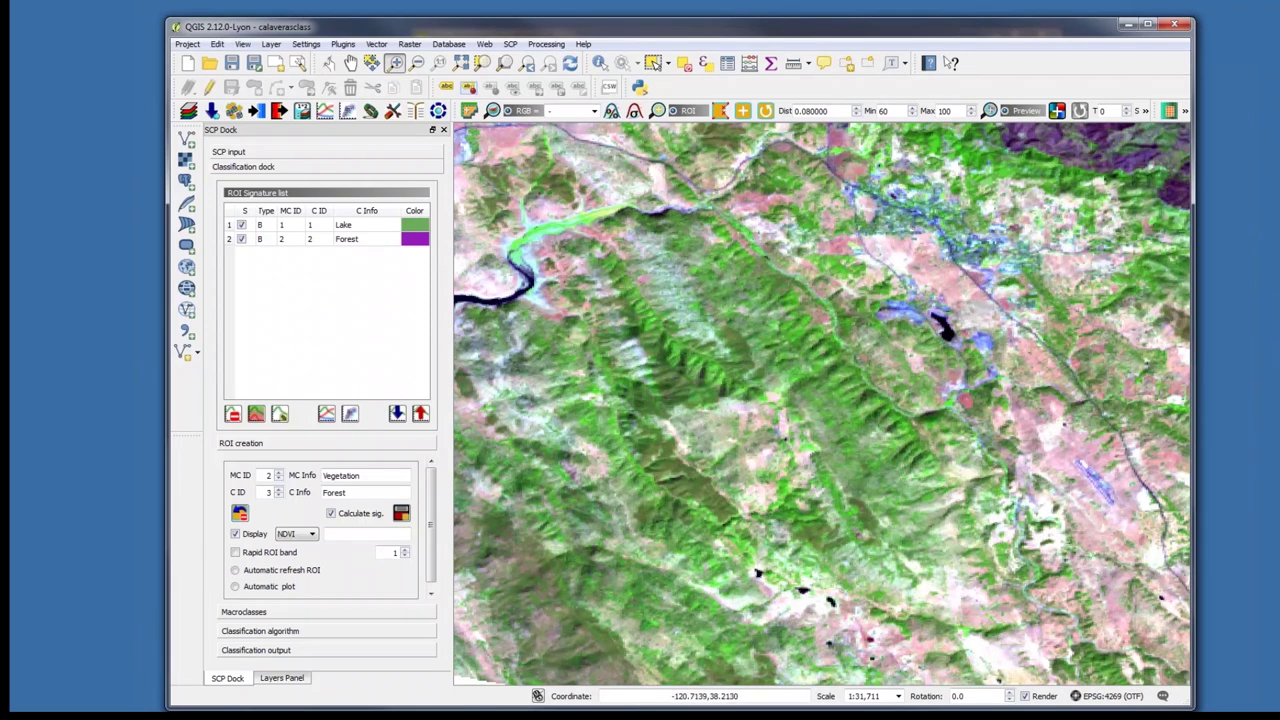
click(743, 113)
click(715, 355)
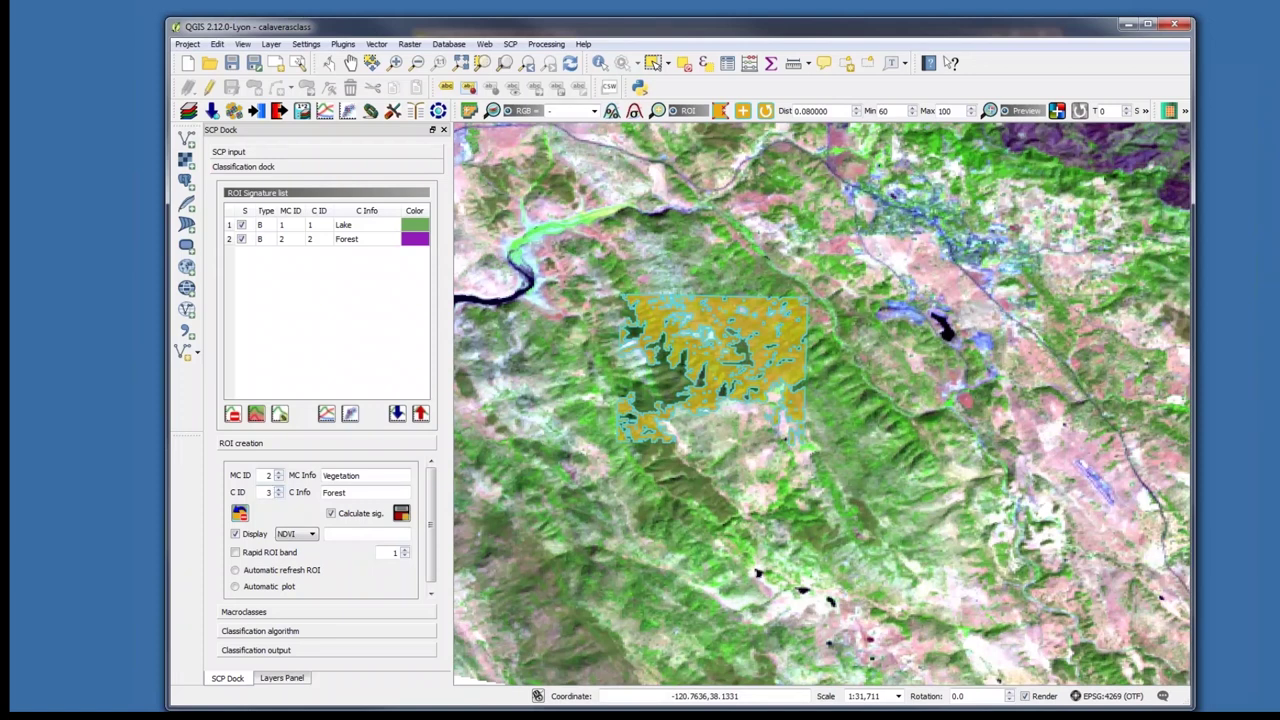
Name the ROI's class Oak/Shrub and save it to the signature list with its signature calculated.
drag(350, 492, 314, 492)
text(Oak/Shrub)
click(401, 513)
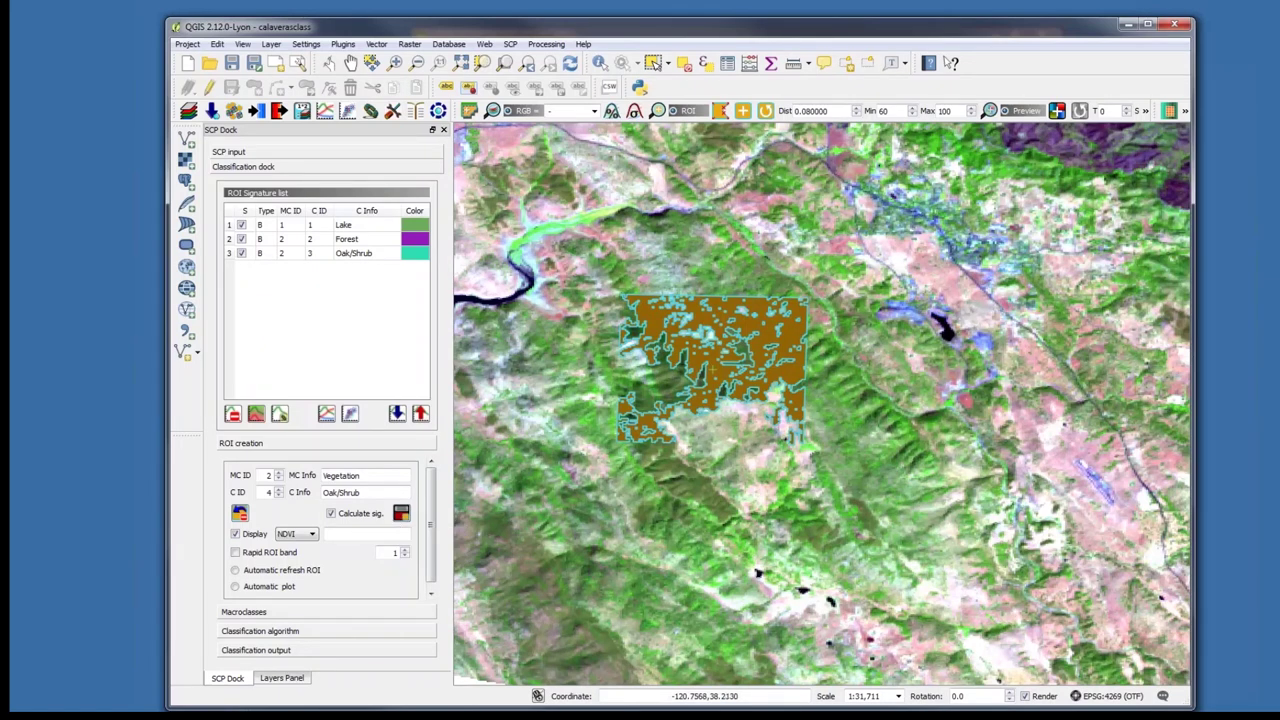
Grow an automatic ROI in the uniform purple area at the center of the burn scar.
click(461, 62)
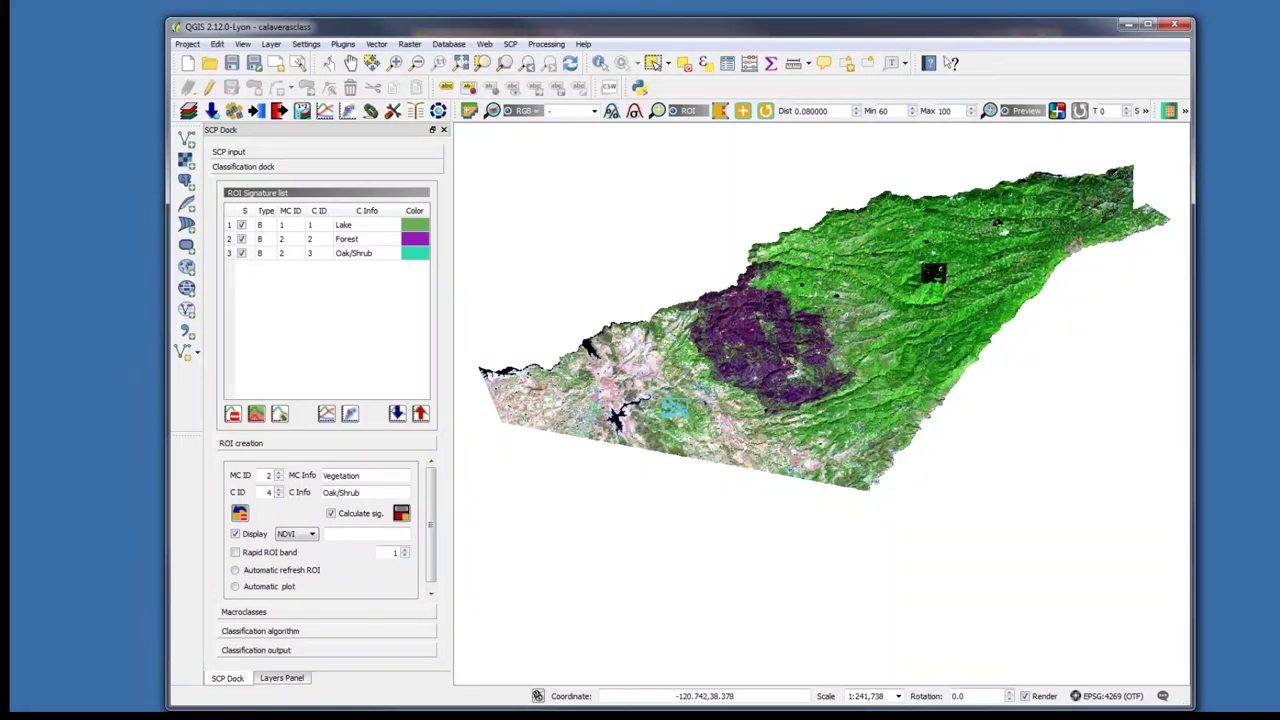
click(395, 63)
drag(733, 320, 781, 363)
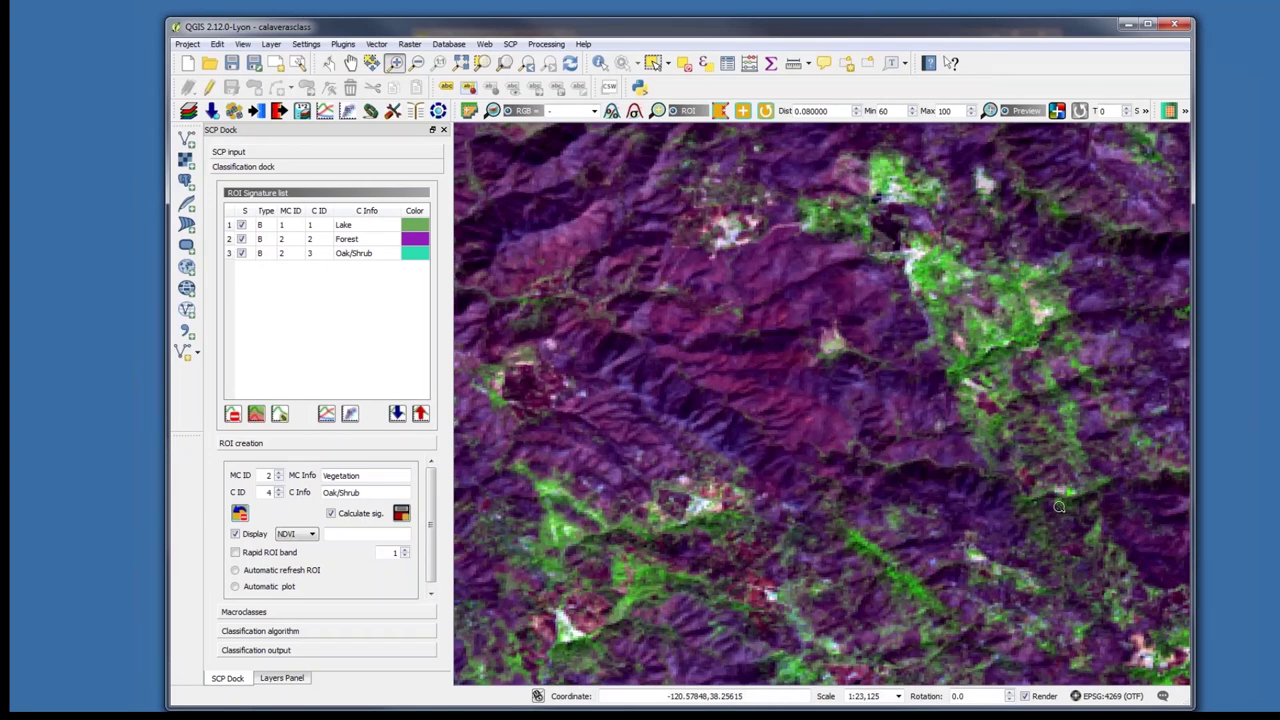
click(744, 111)
click(829, 411)
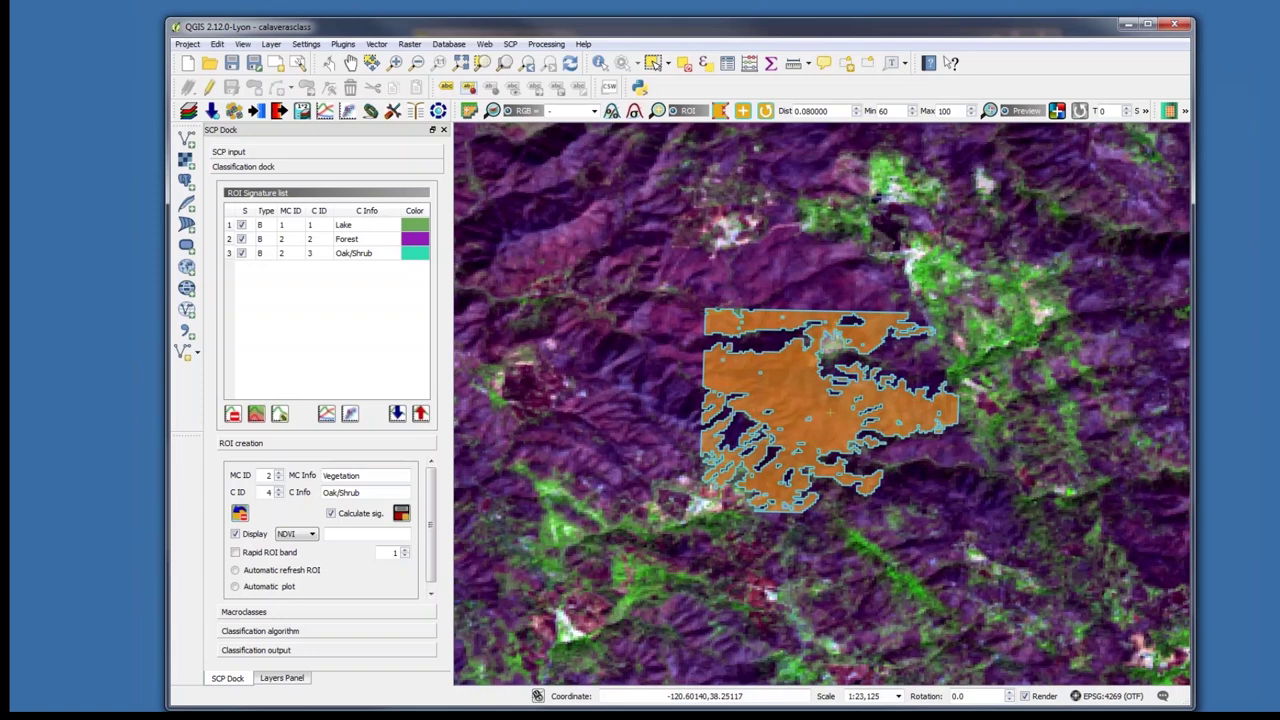
Set the burn scar ROI's macroclass to ID 3, Bare Ground, and name its class Burned.
click(280, 474)
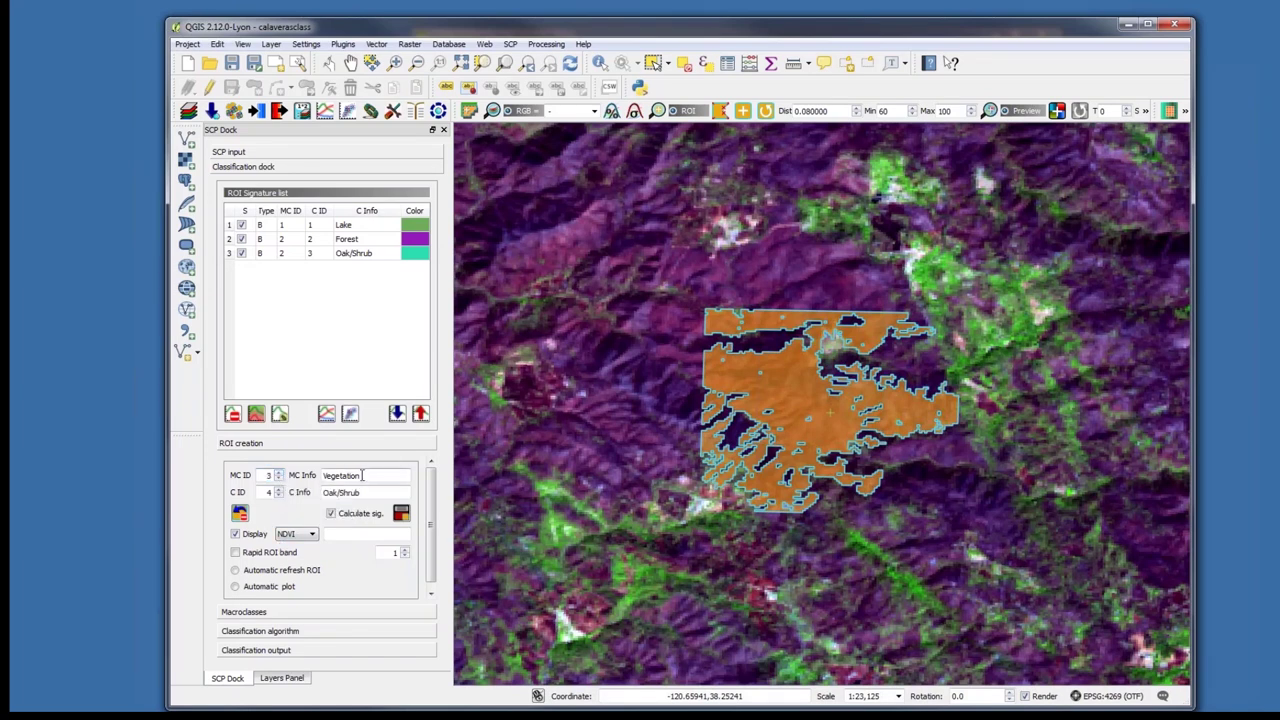
drag(363, 475, 322, 475)
text(Bare Ground)
drag(368, 492, 322, 492)
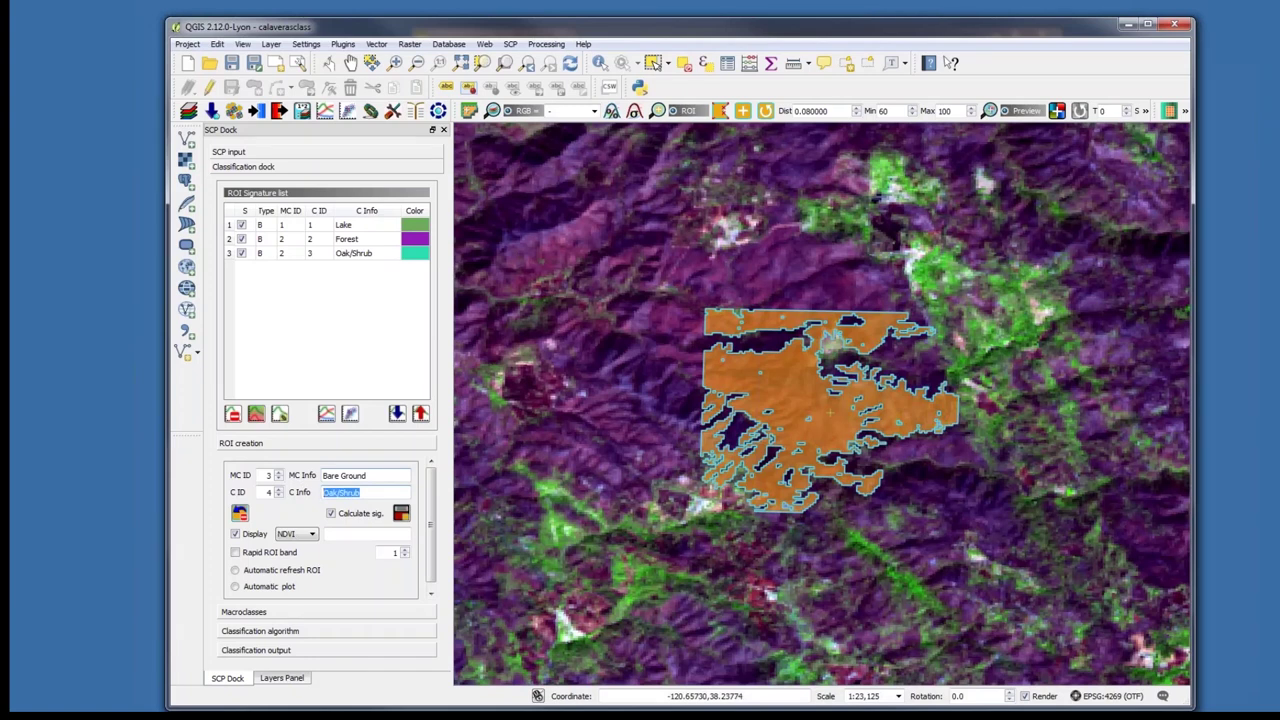
text(Burned)
Check the class table in the supervised_exercise1_script Word document, and save the Burned ROI to the signature list in QGIS.
key(alt+Tab)
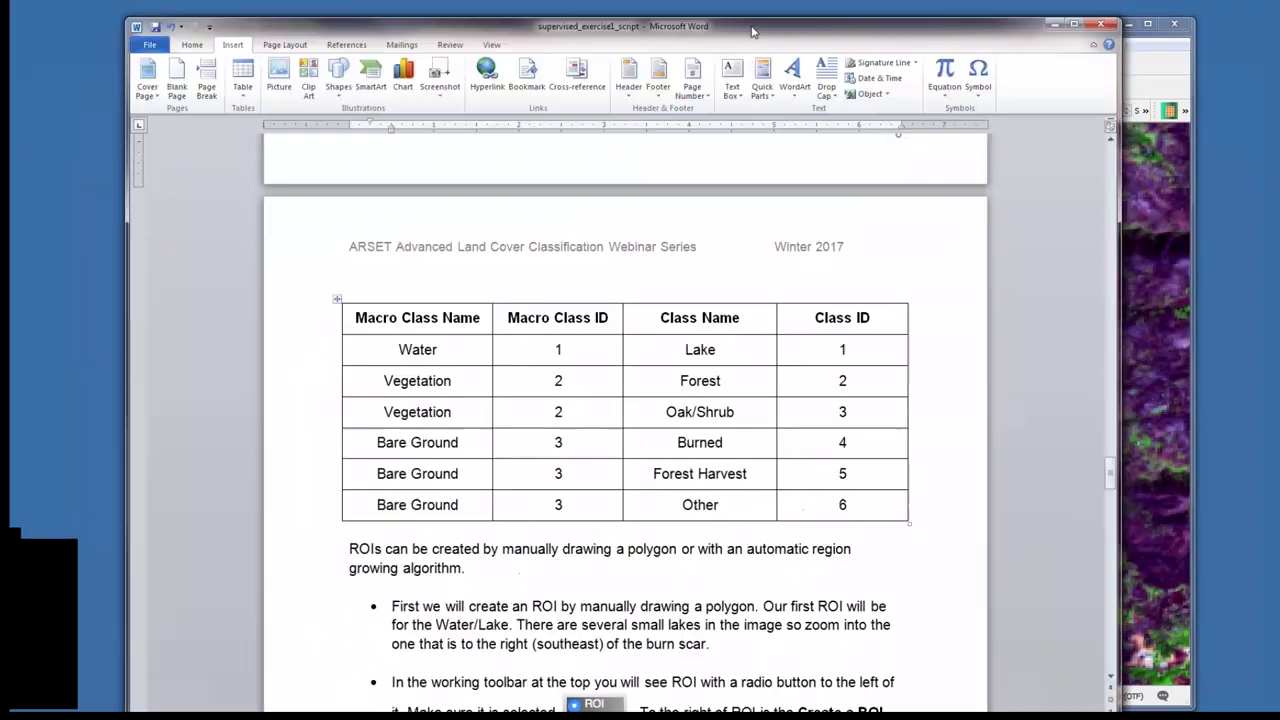
drag(752, 32, 762, 8)
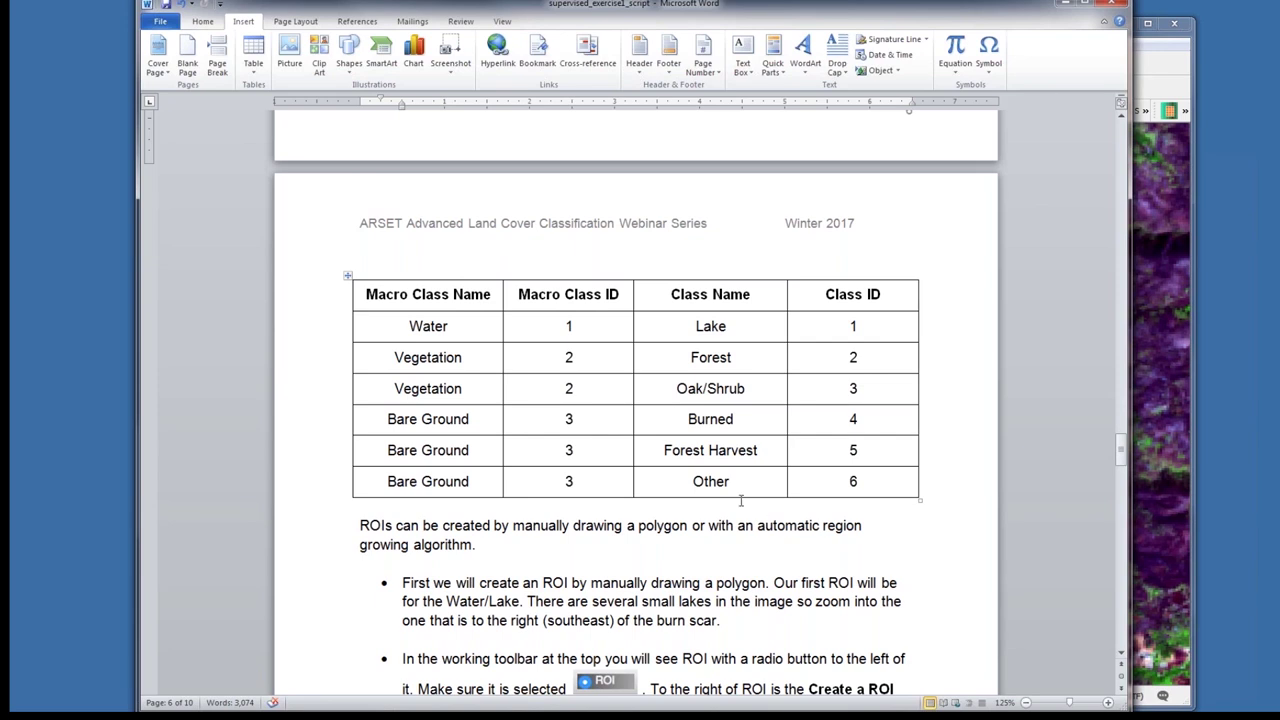
click(378, 422)
click(1064, 4)
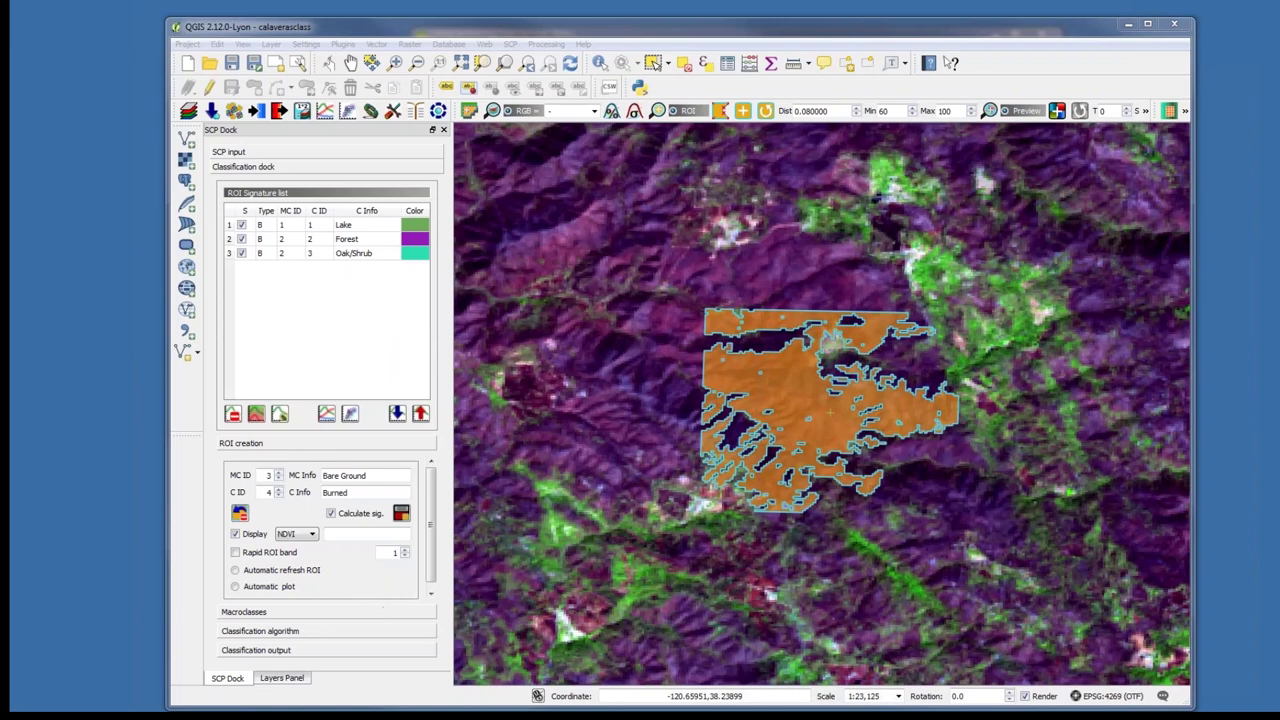
click(401, 514)
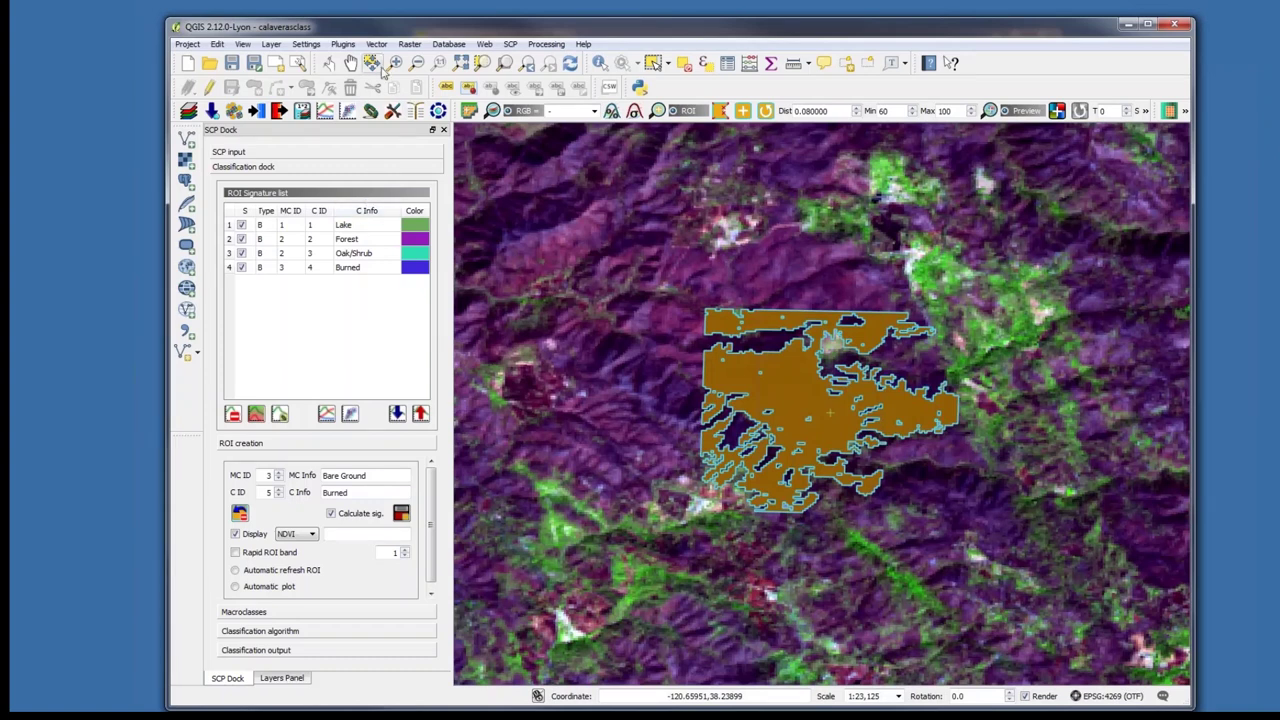
Grow an automatic ROI in a small pinkish harvest clearing within the northeastern conifer forest.
click(461, 63)
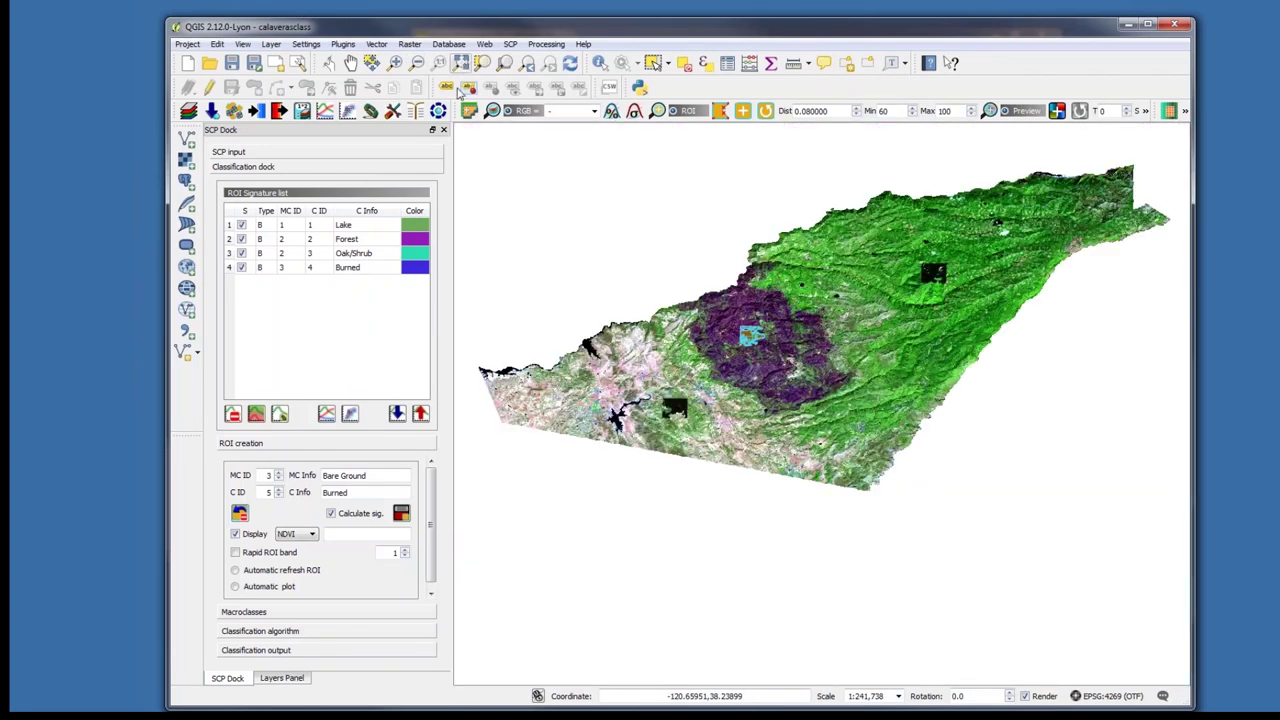
click(396, 63)
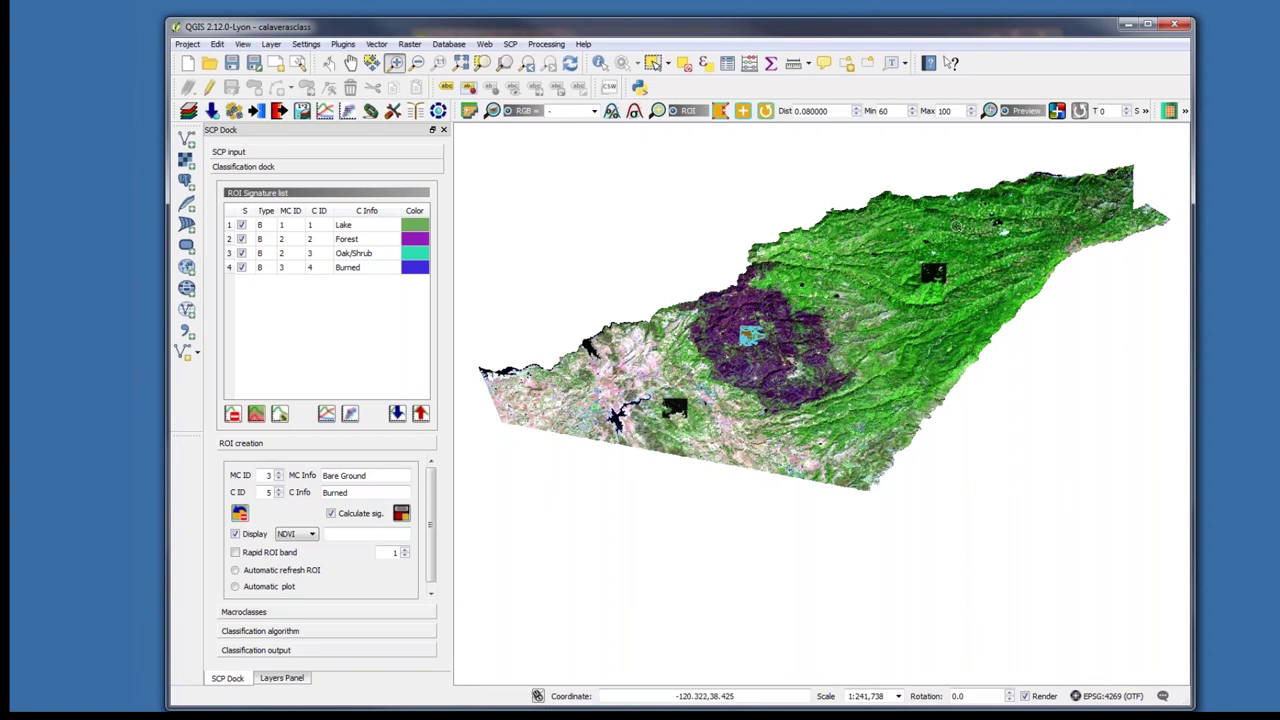
drag(954, 218, 1004, 264)
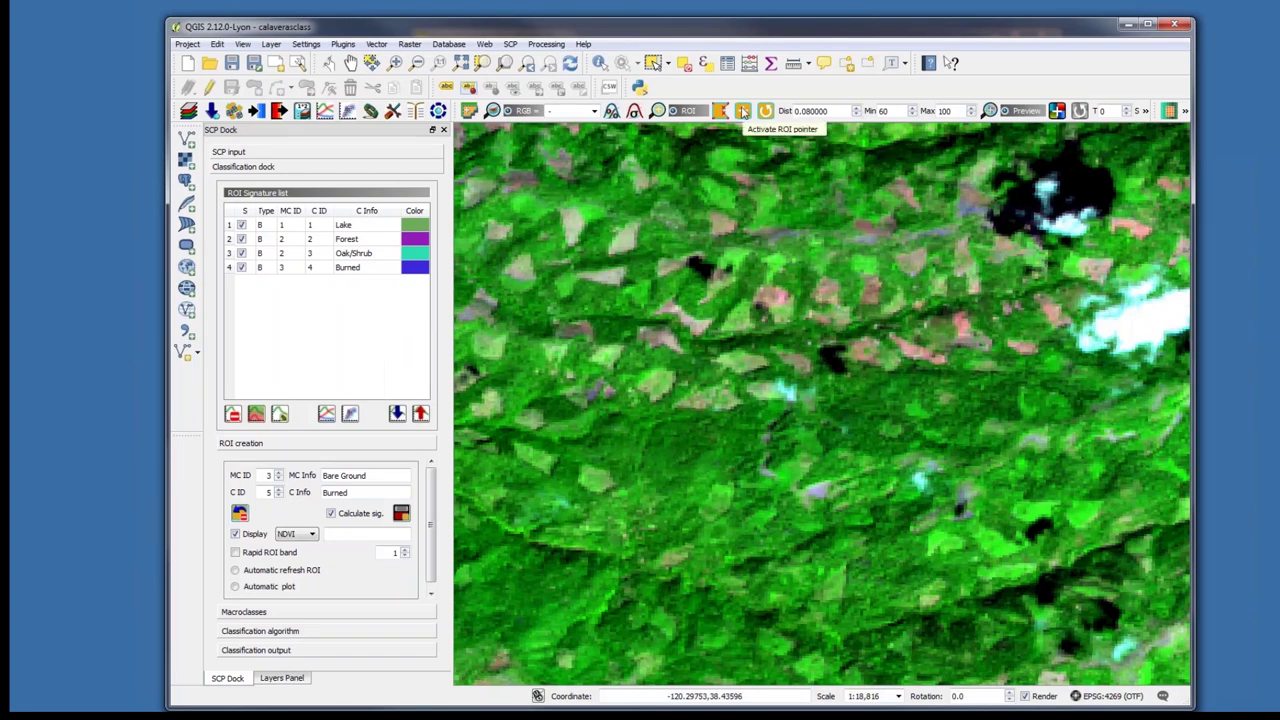
click(743, 111)
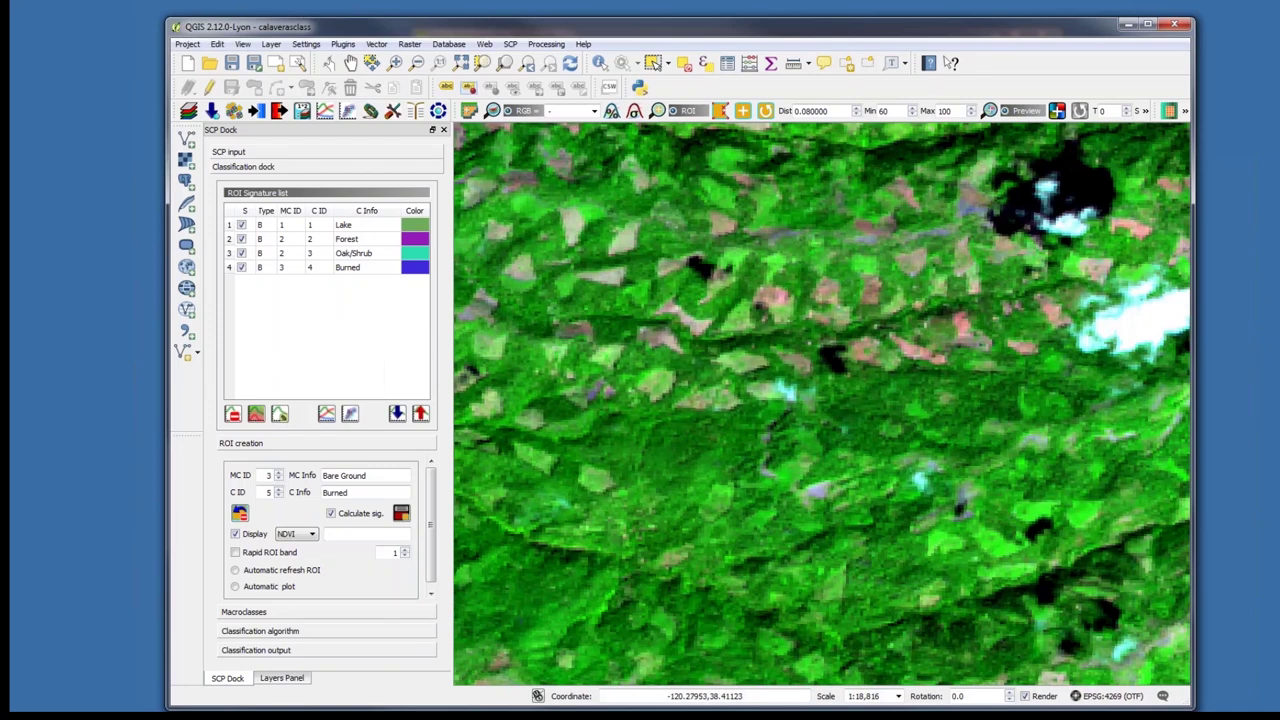
click(918, 350)
Name the clearing ROI's class Forest Harvest and save it to the signature list.
double_click(349, 493)
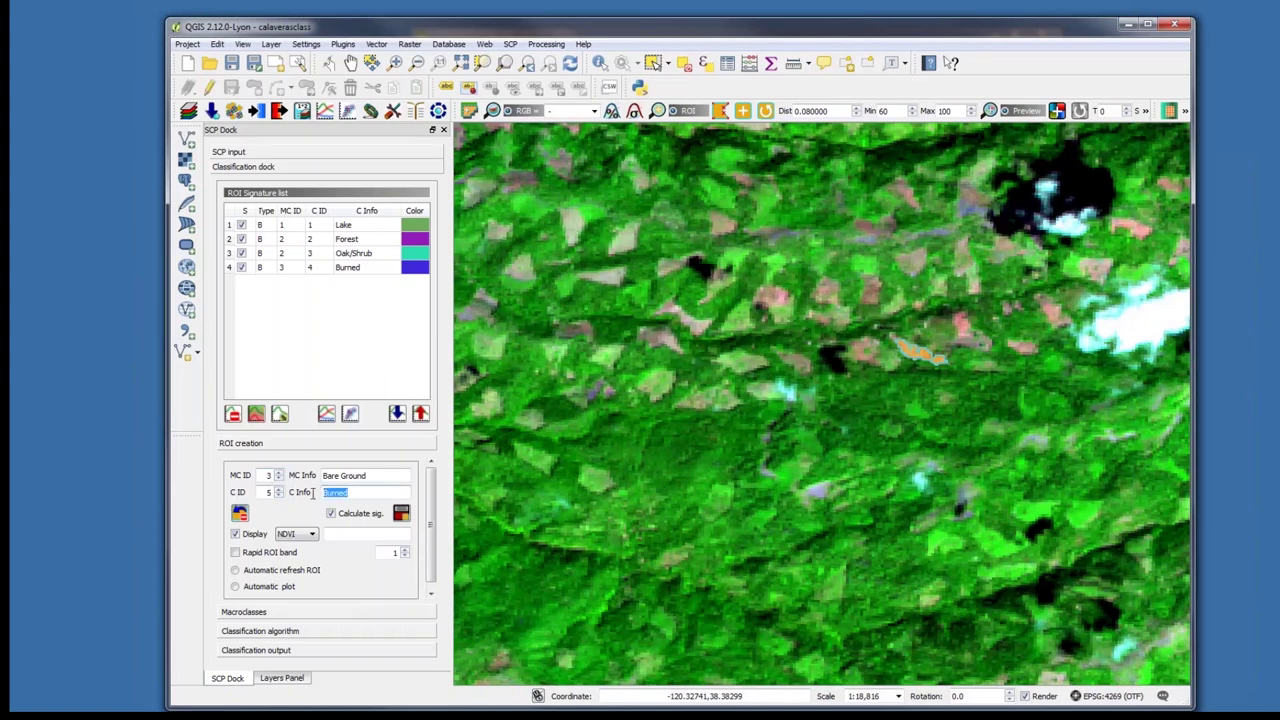
text(Fo)
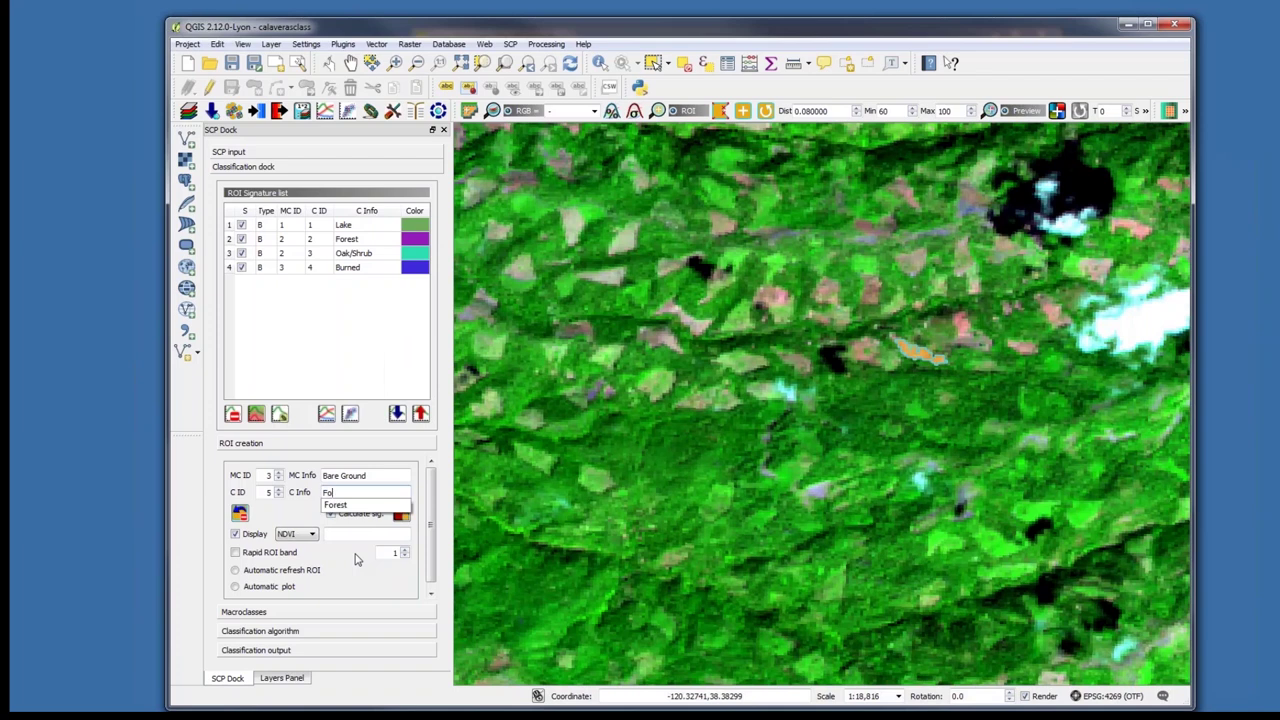
text(rest Harvest)
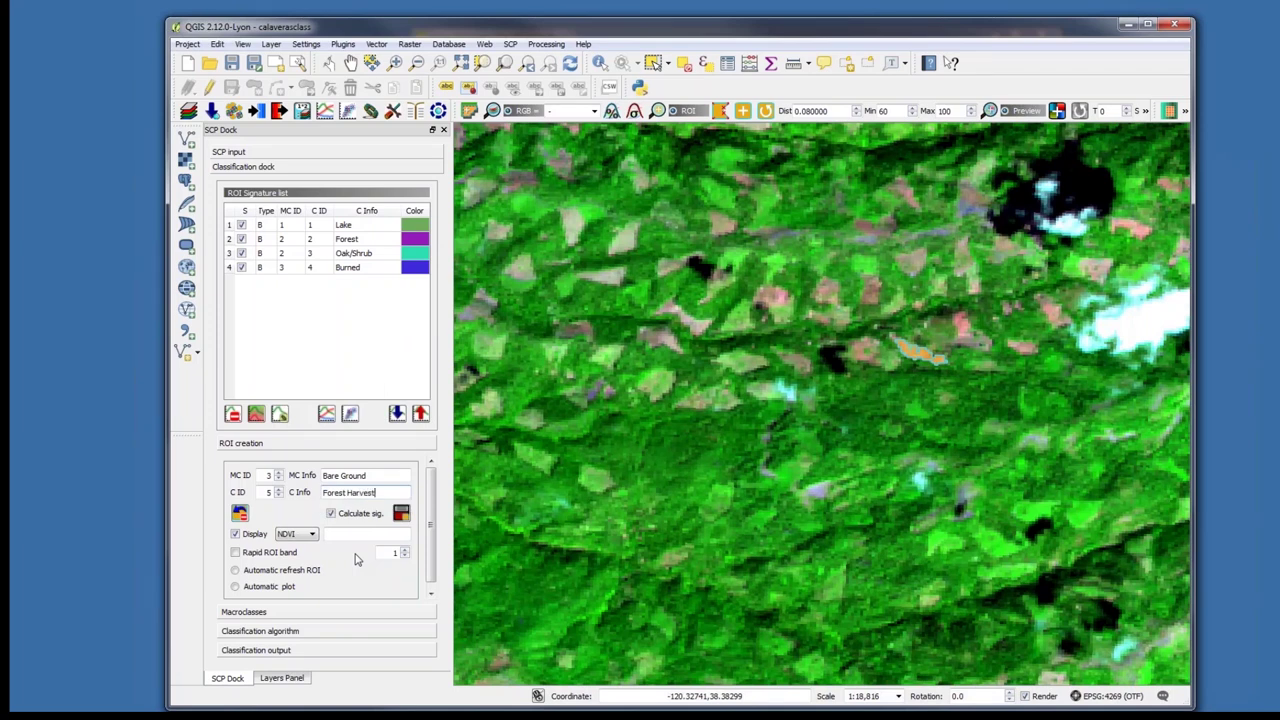
click(401, 514)
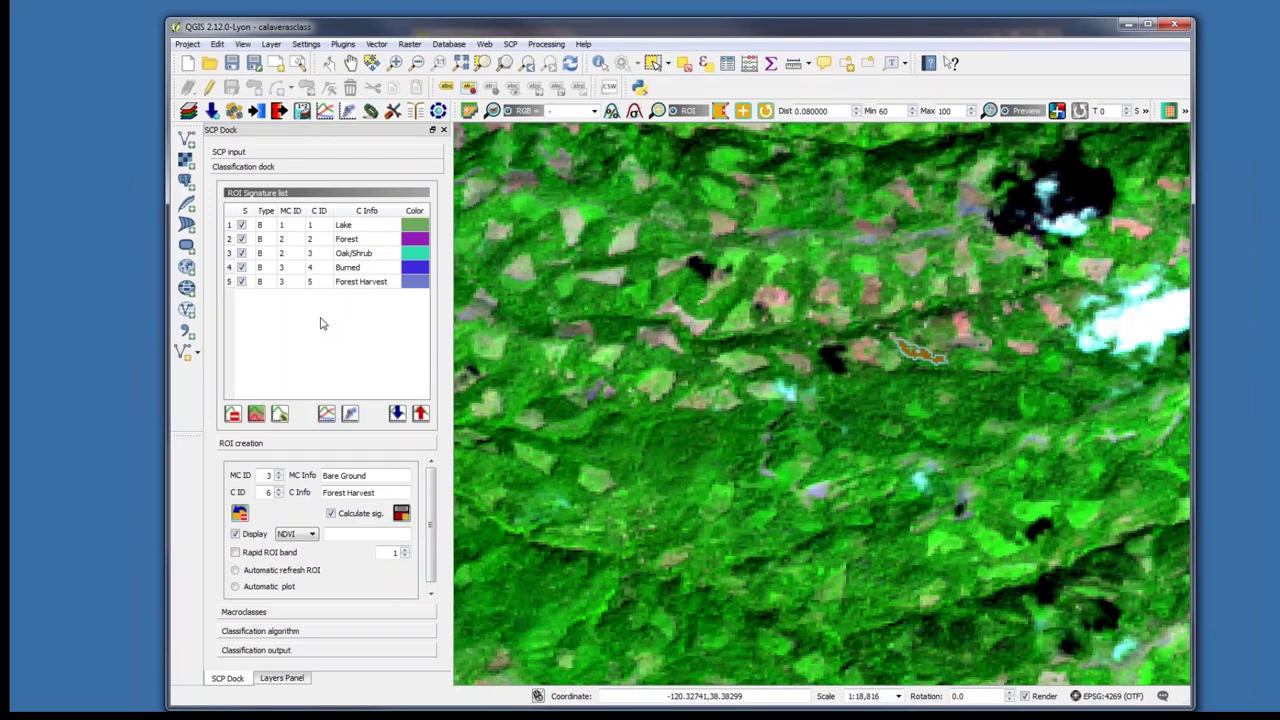
Grow an automatic ROI in the pinkish bare ground between the two reservoirs west of the burn scar.
click(461, 63)
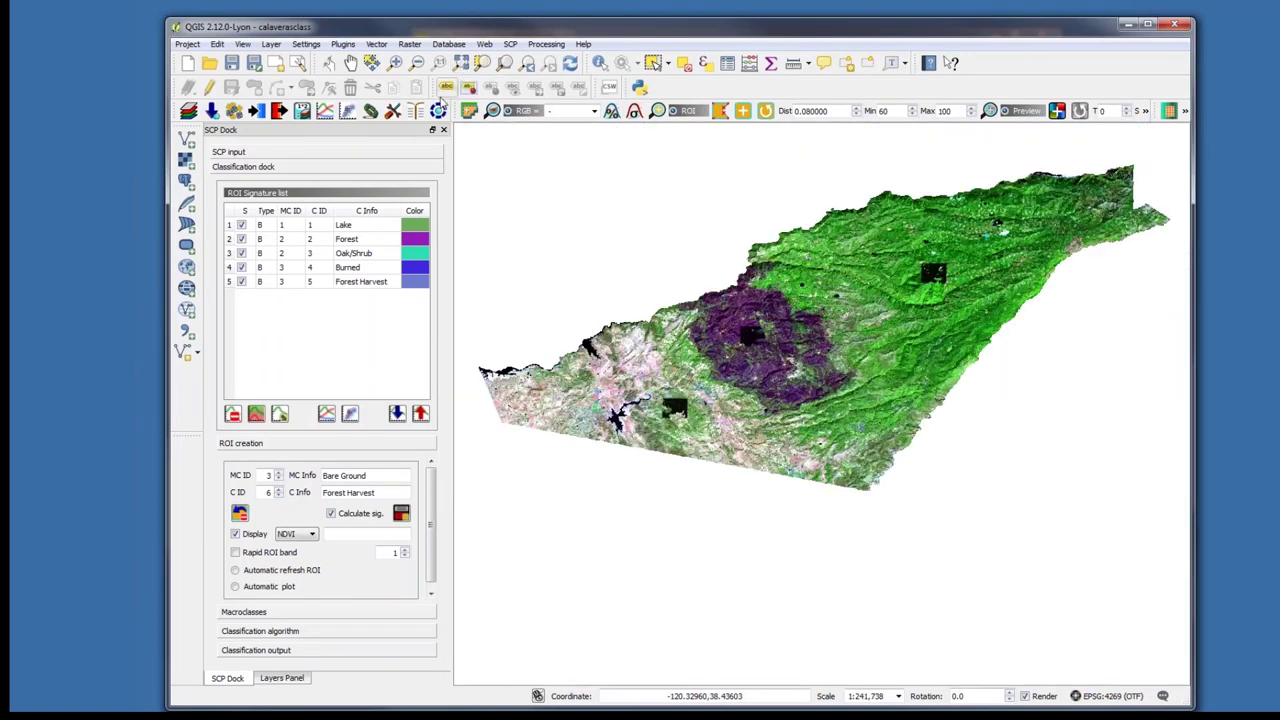
click(396, 63)
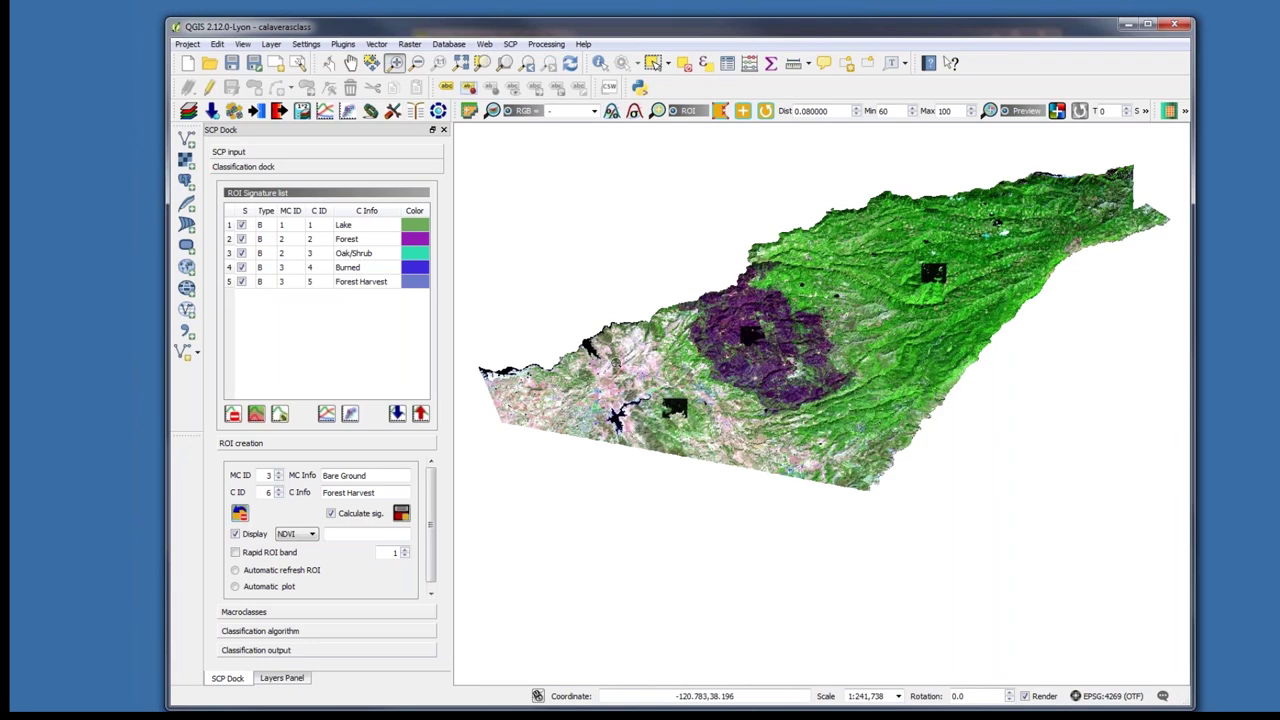
drag(585, 338, 666, 398)
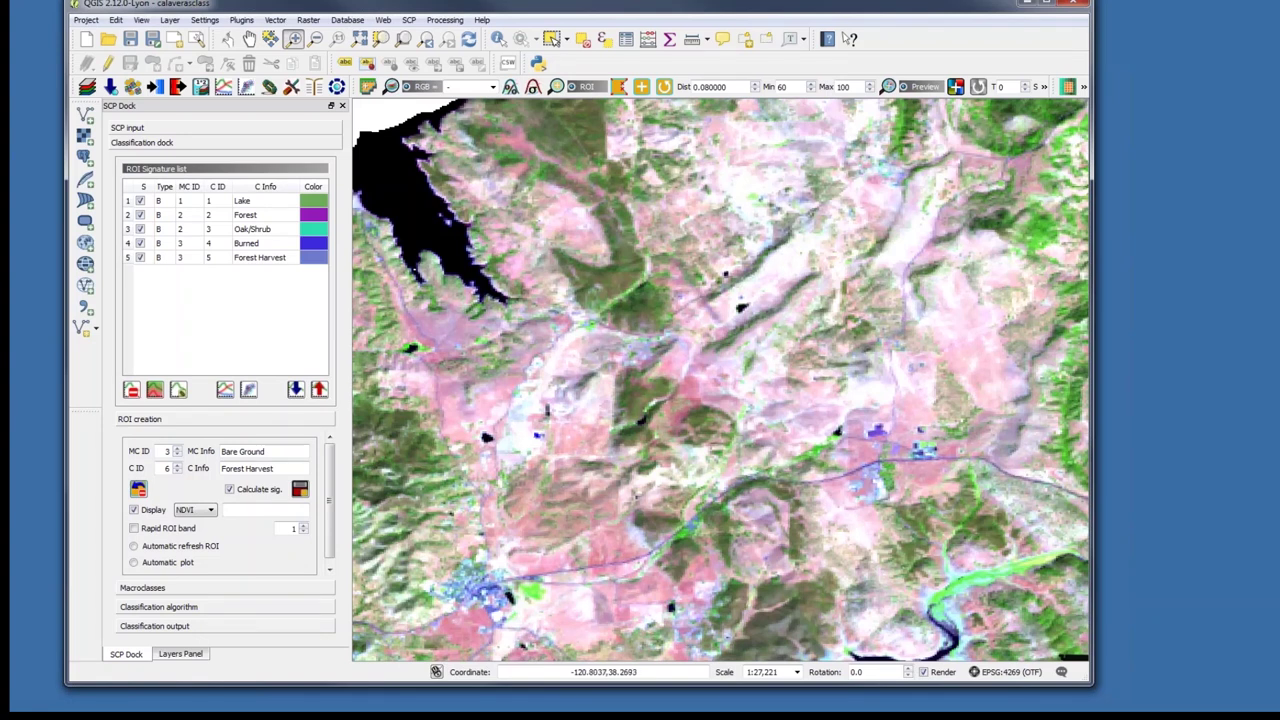
click(642, 88)
click(950, 330)
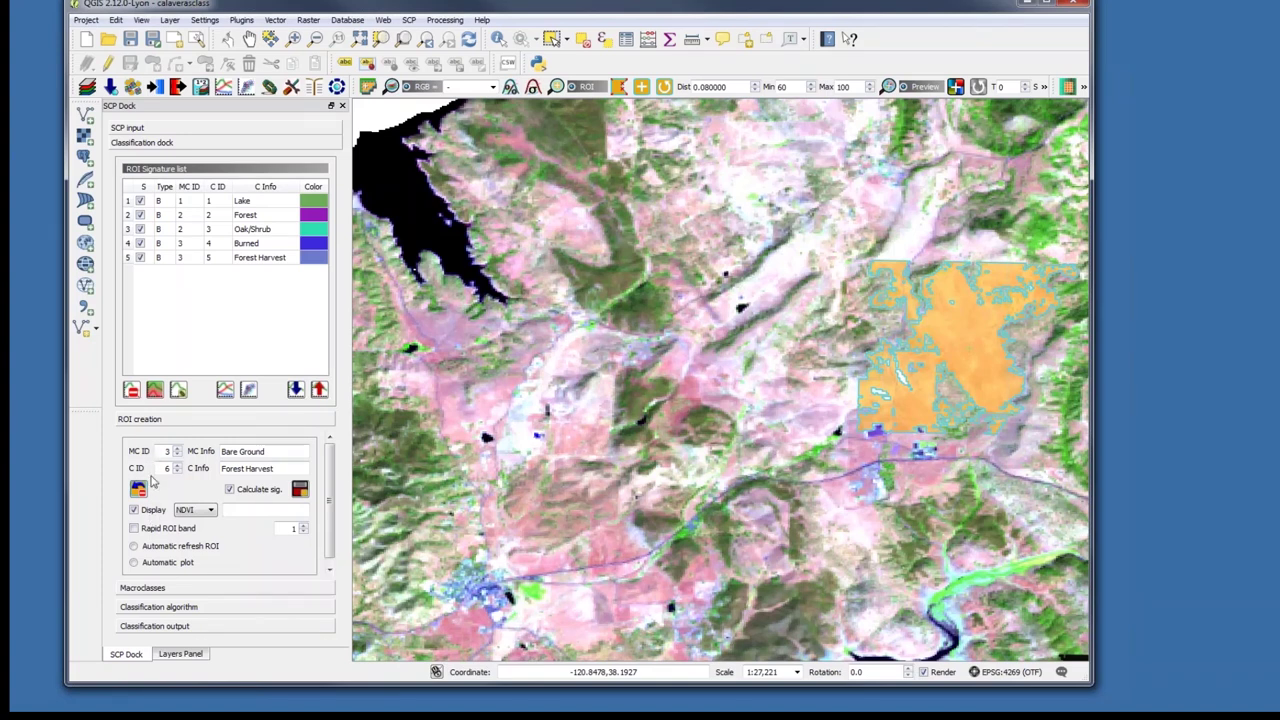
Name the bare ground ROI's class Other and save it to the signature list.
click(277, 467)
drag(277, 467, 208, 467)
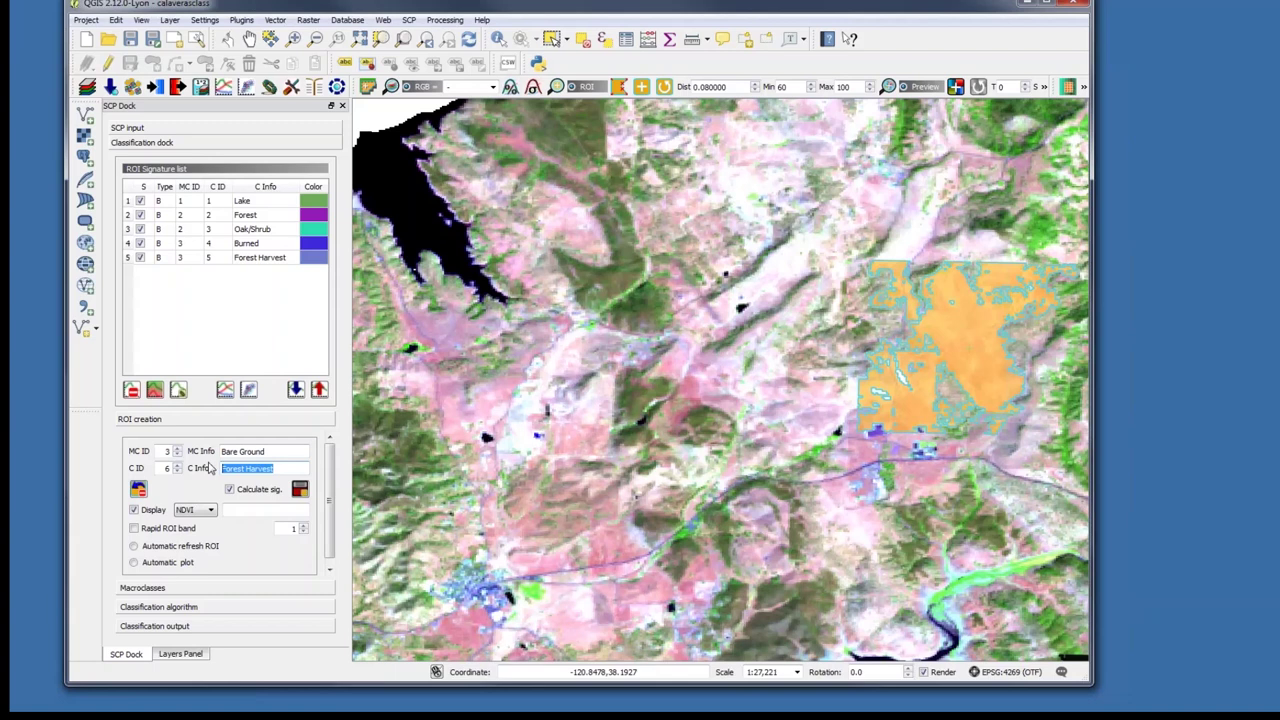
text(Other)
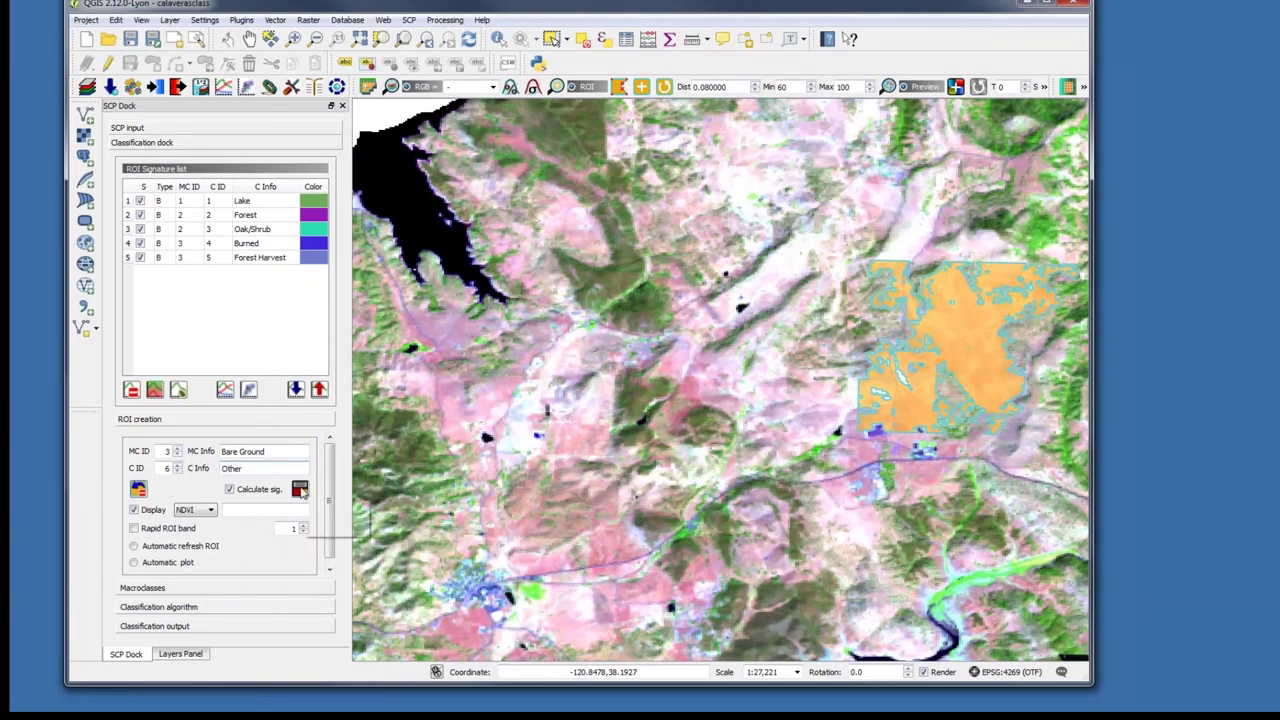
click(300, 489)
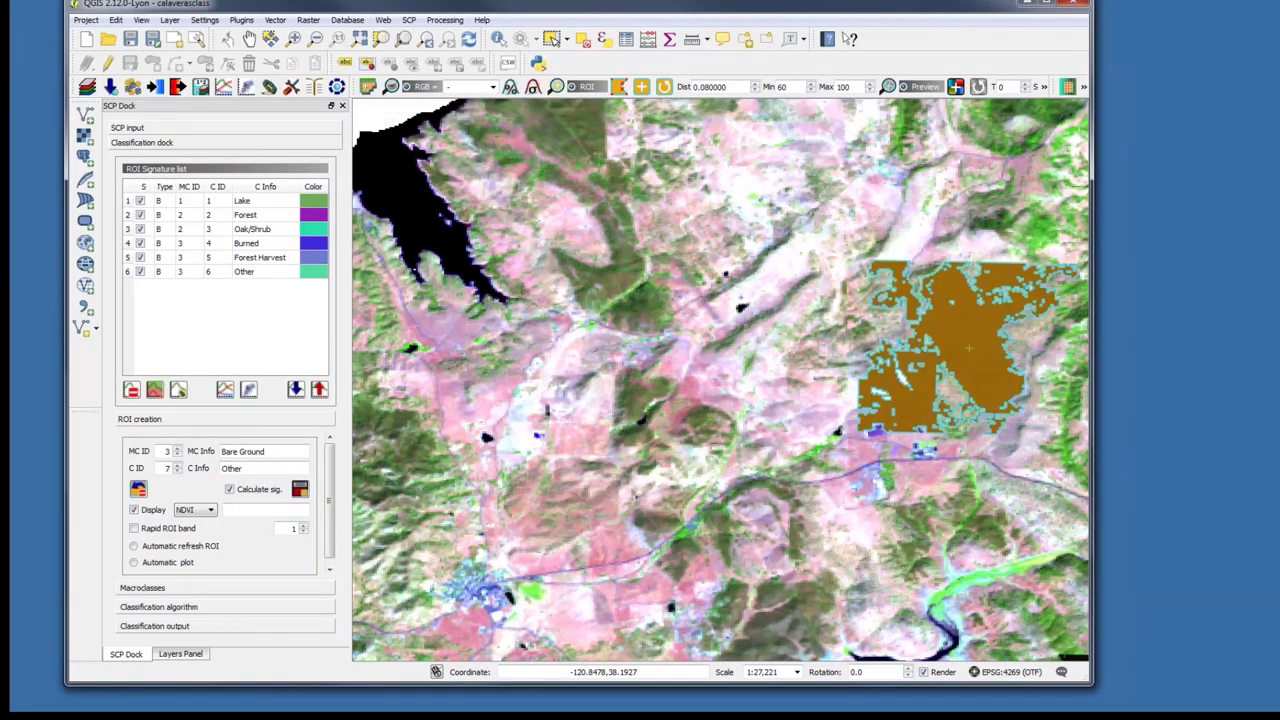
Change the Lake signature's color to the basic blue with RGB 0, 85, 255.
key(alt+Tab)
drag(560, 165, 715, 6)
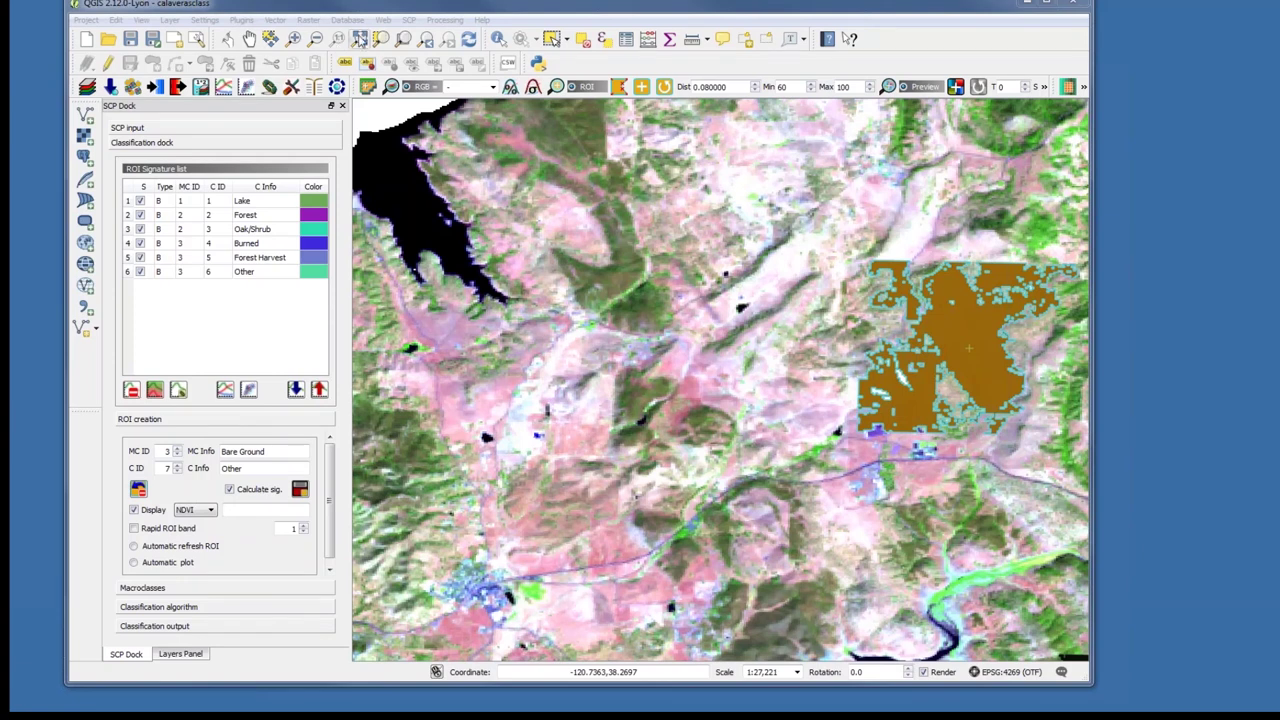
click(360, 40)
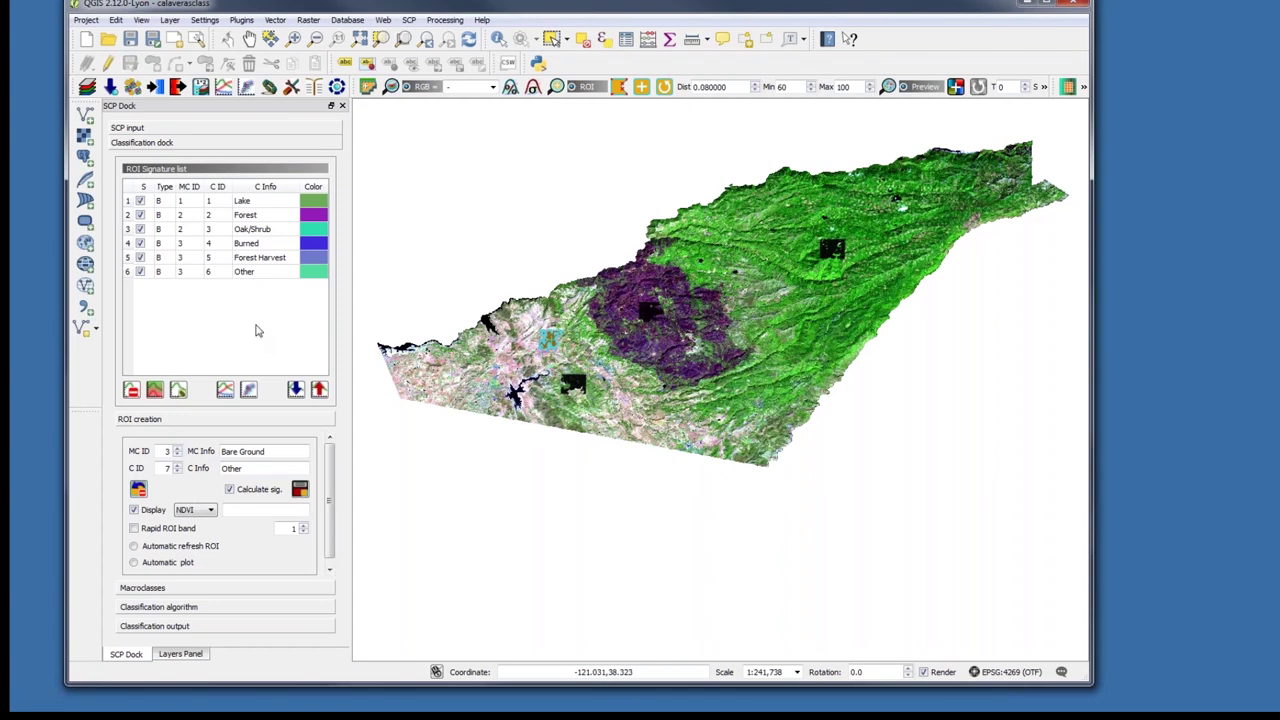
double_click(312, 206)
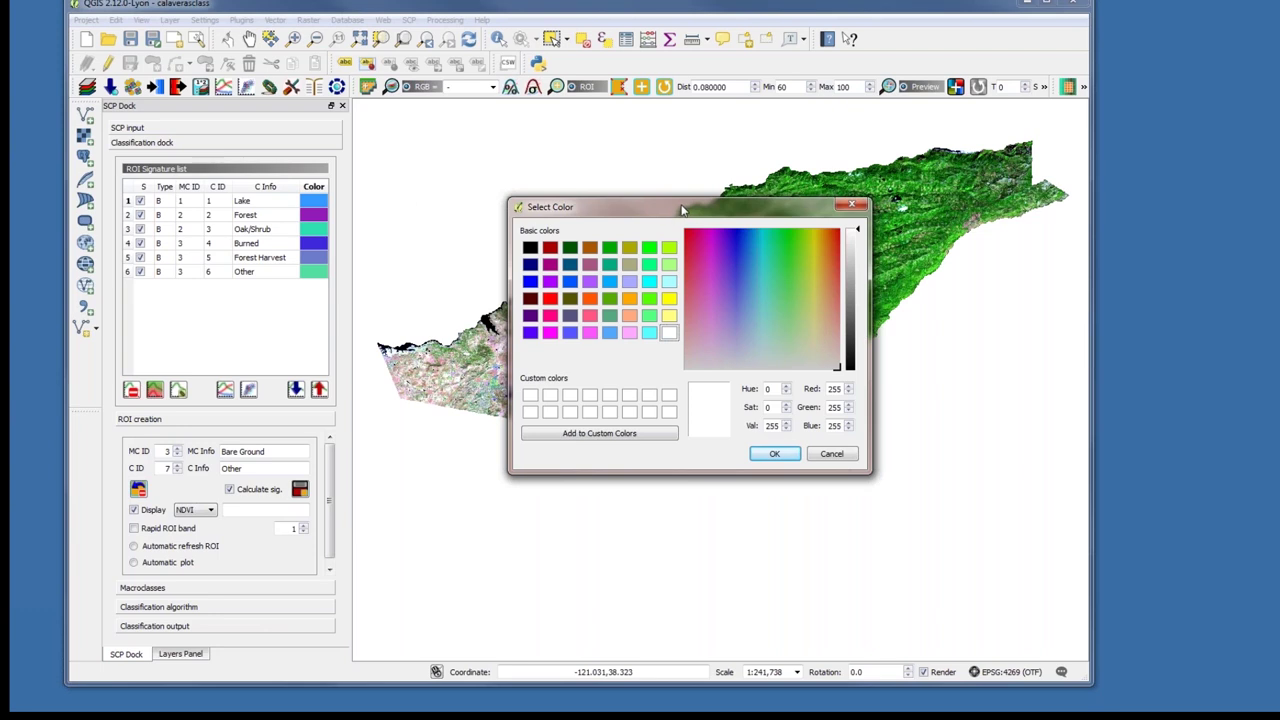
drag(685, 209, 555, 152)
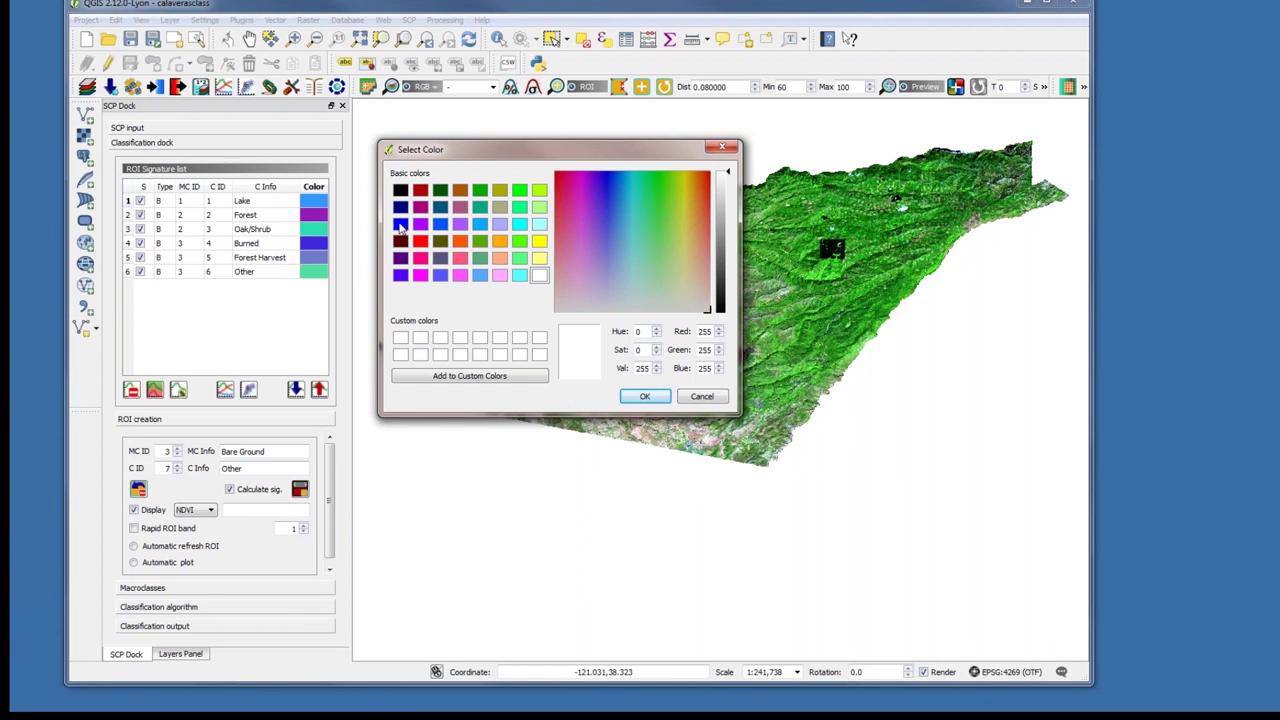
click(441, 228)
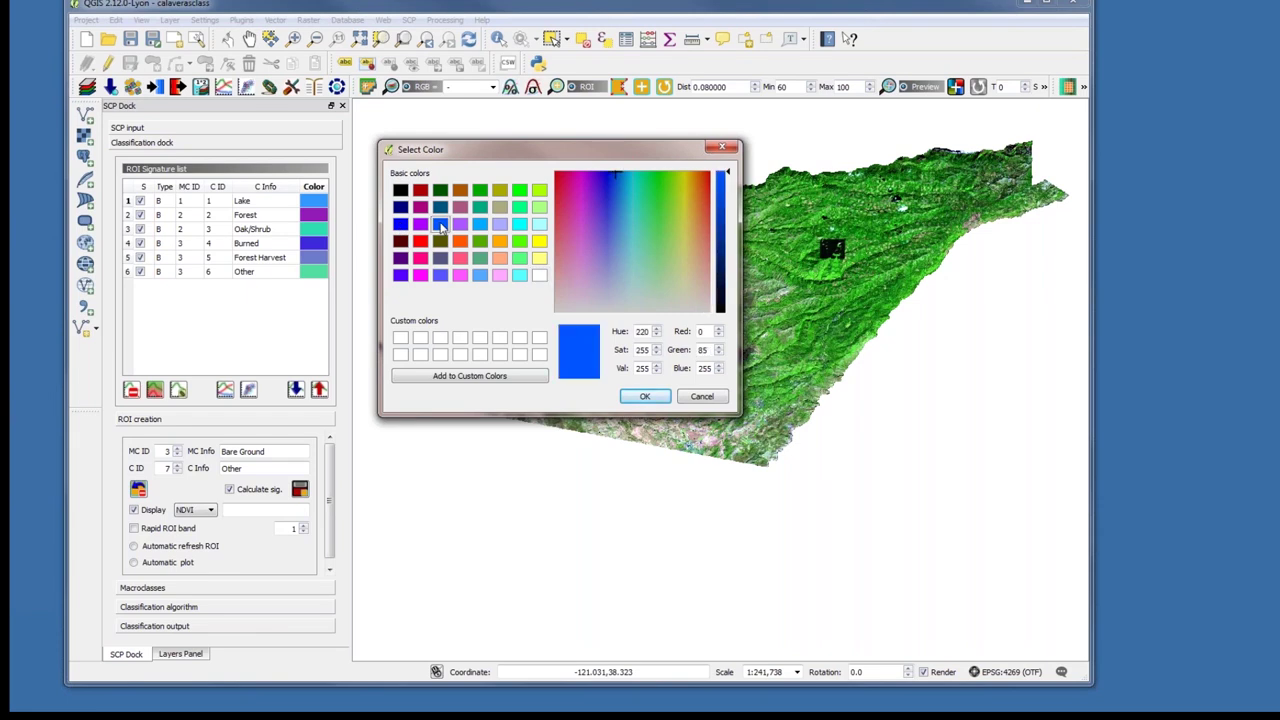
click(648, 398)
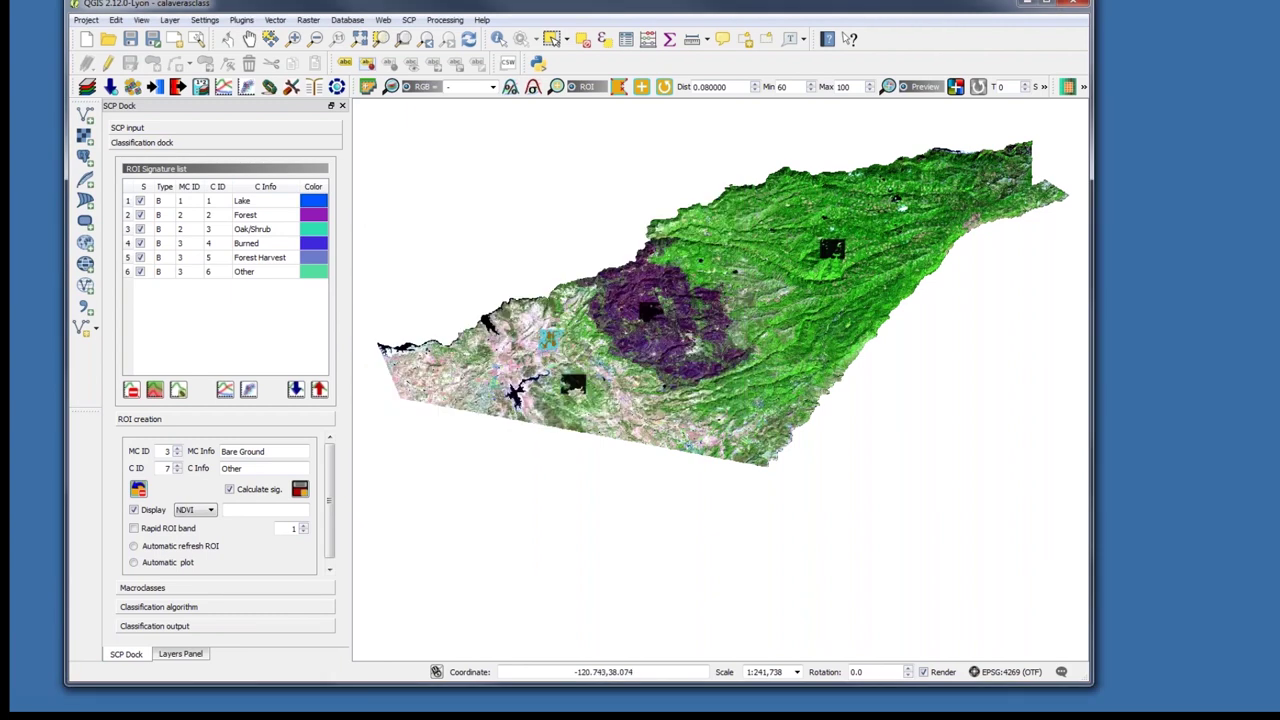
Change the Forest signature's color to the basic dark green with RGB 0, 85, 0.
click(318, 216)
double_click(318, 216)
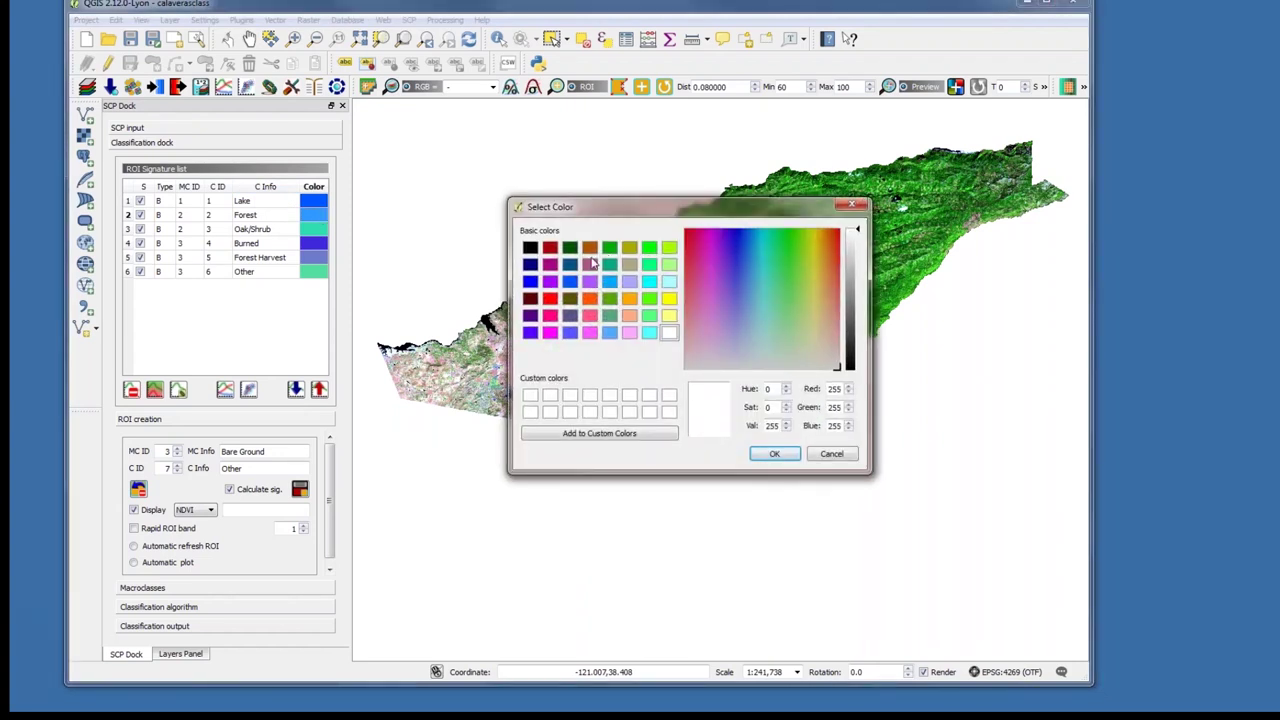
click(570, 248)
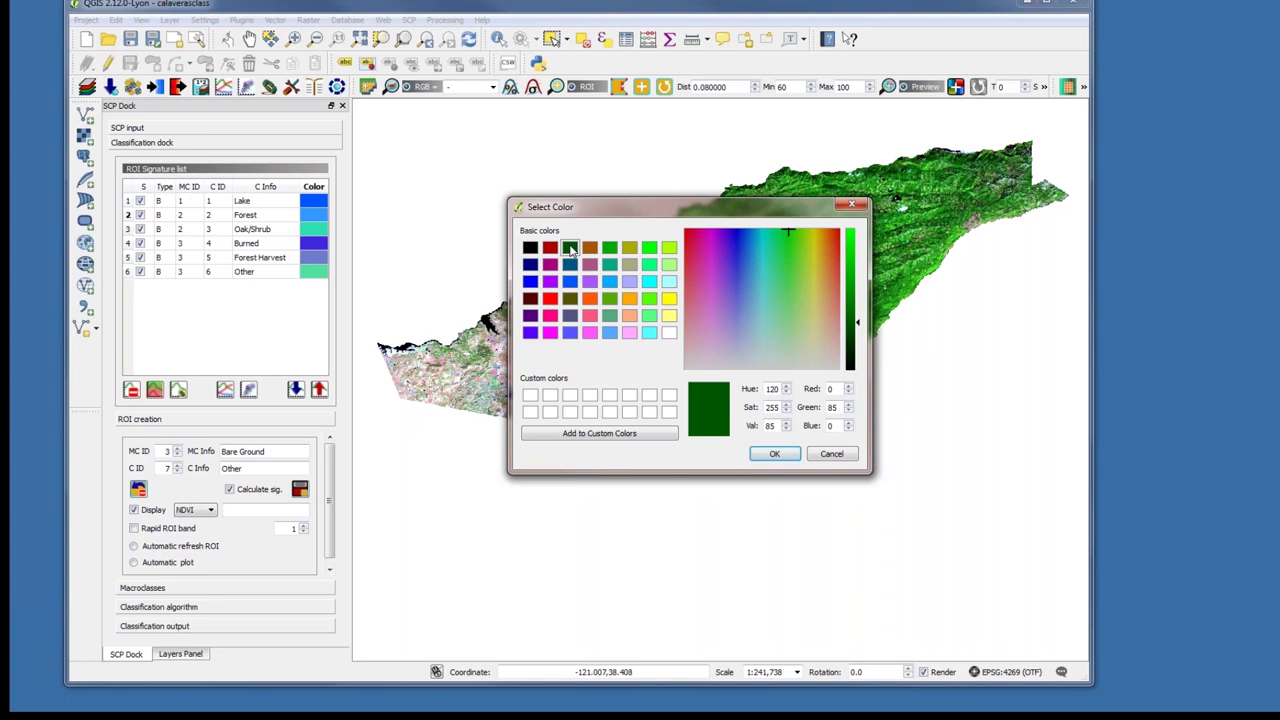
click(776, 455)
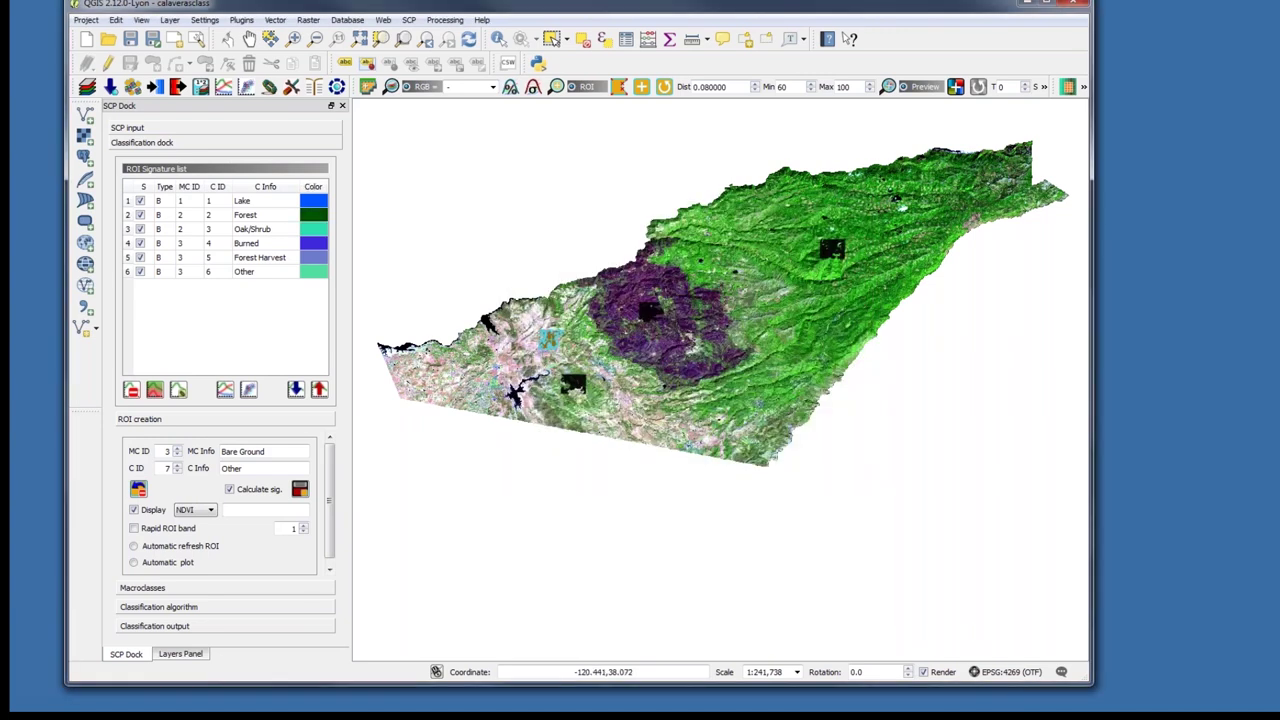
Change the Oak/Shrub signature's color to the basic light green with RGB 170, 255, 127.
double_click(310, 236)
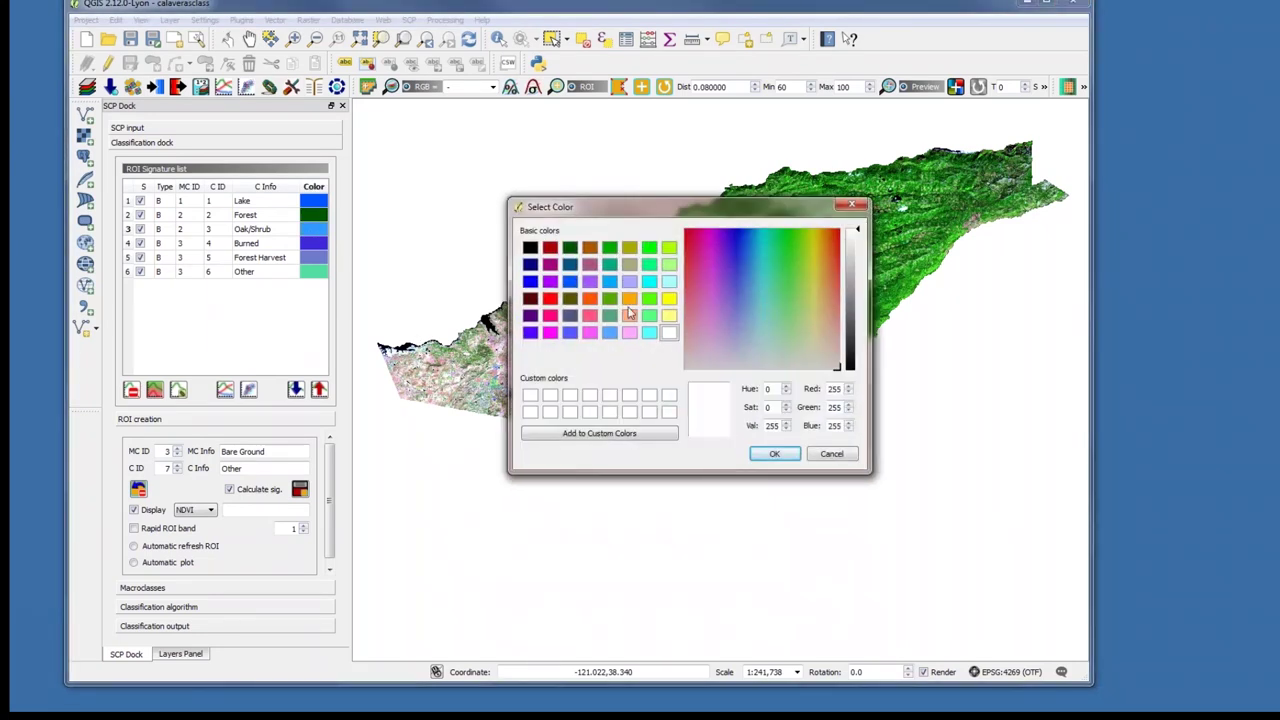
click(671, 266)
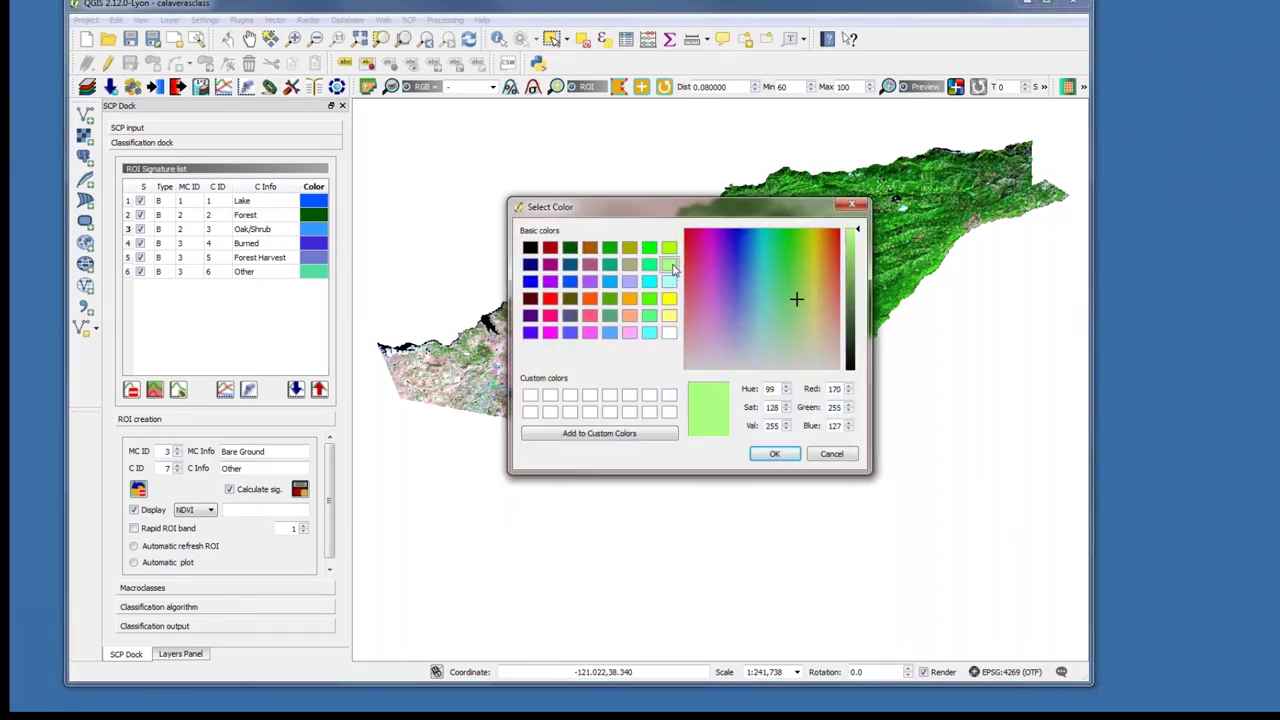
click(775, 455)
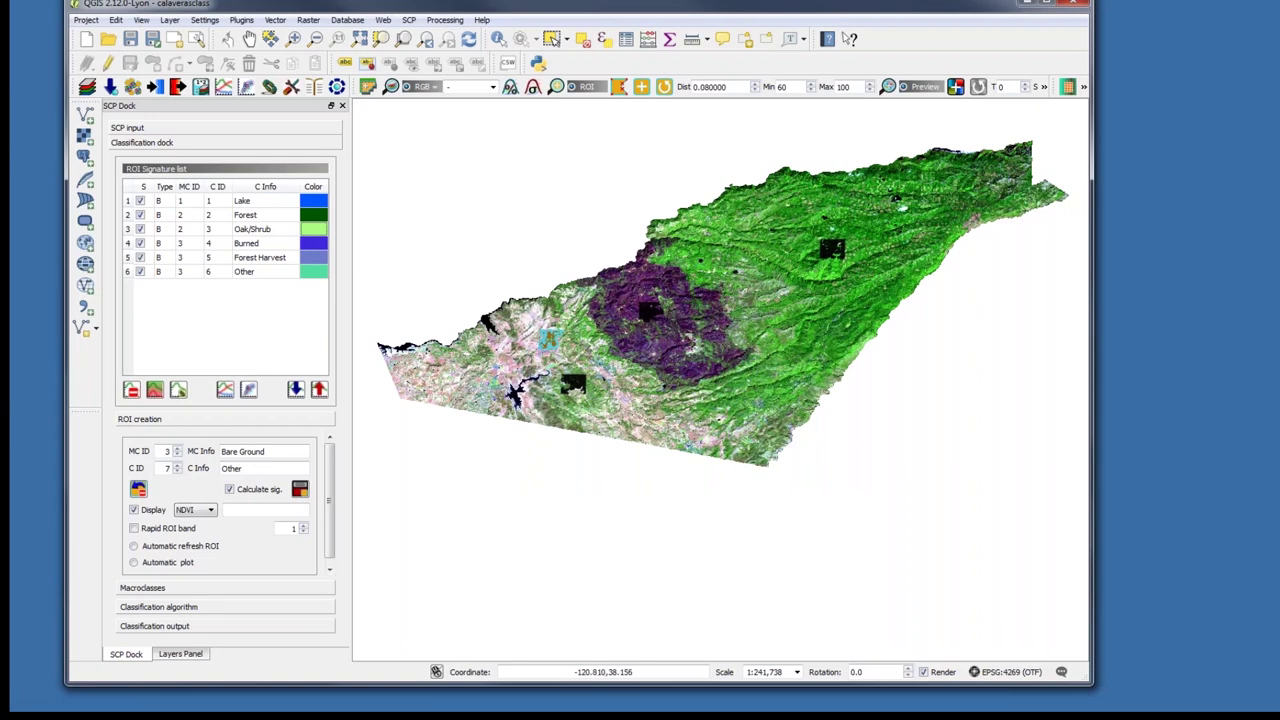
Change the Burned signature's color to the basic dark purple with RGB 85, 0, 127.
double_click(314, 249)
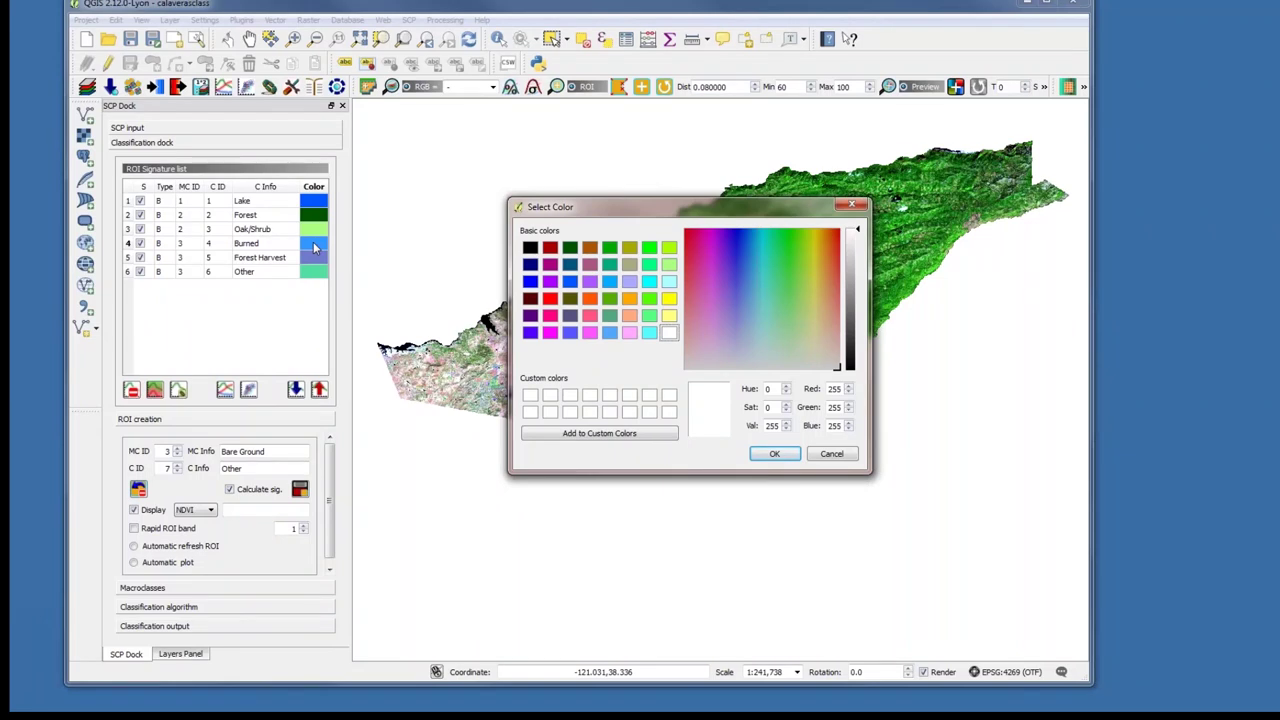
click(530, 316)
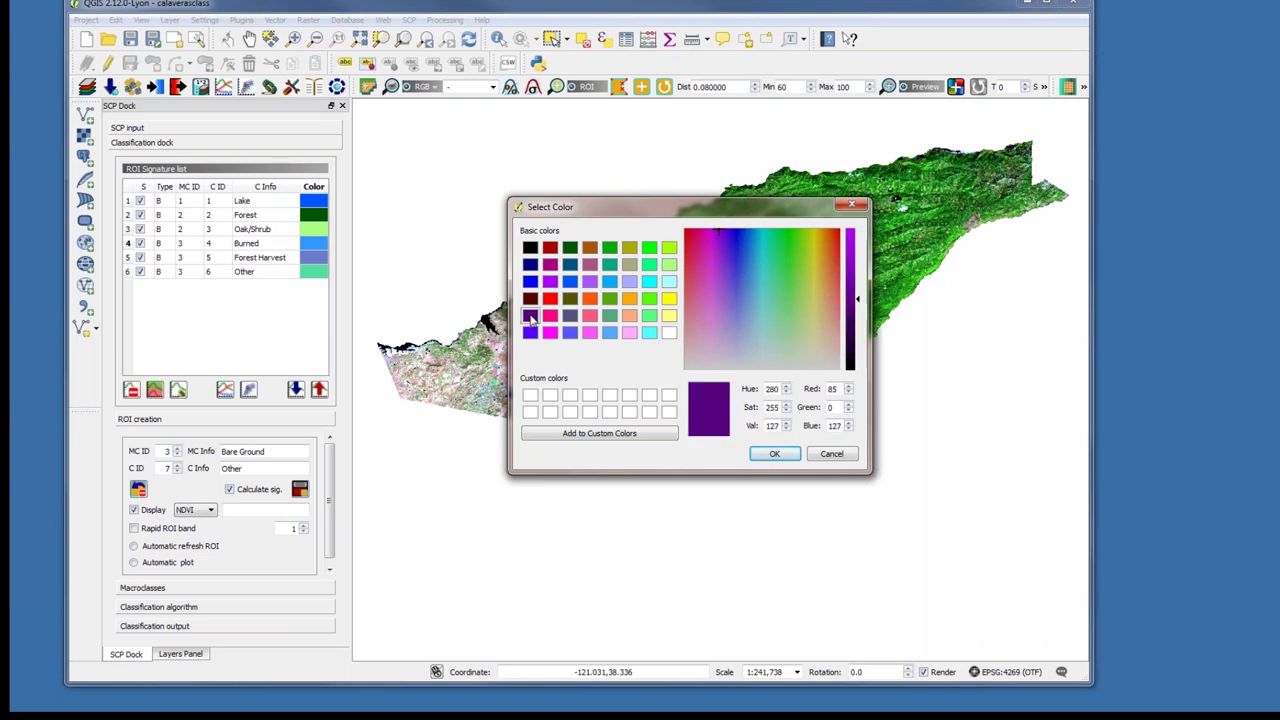
click(776, 454)
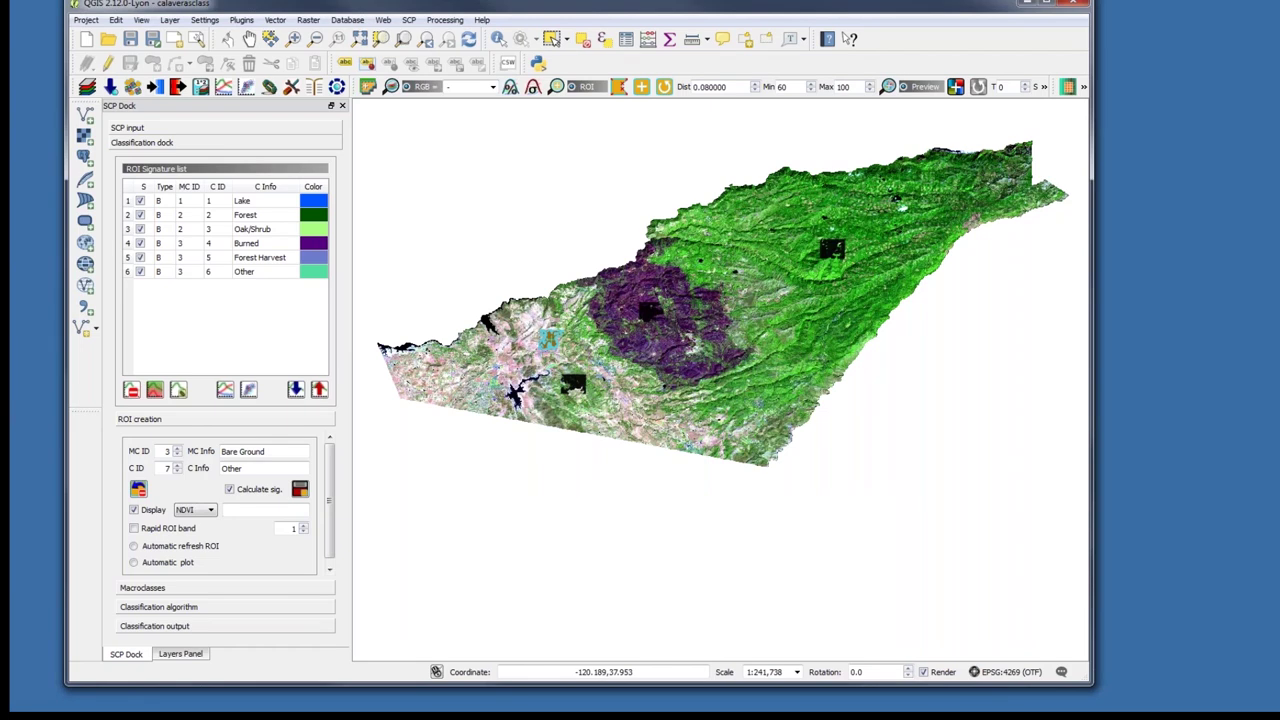
Change the Forest Harvest signature's color to the basic orange with RGB 255, 170, 0.
double_click(310, 263)
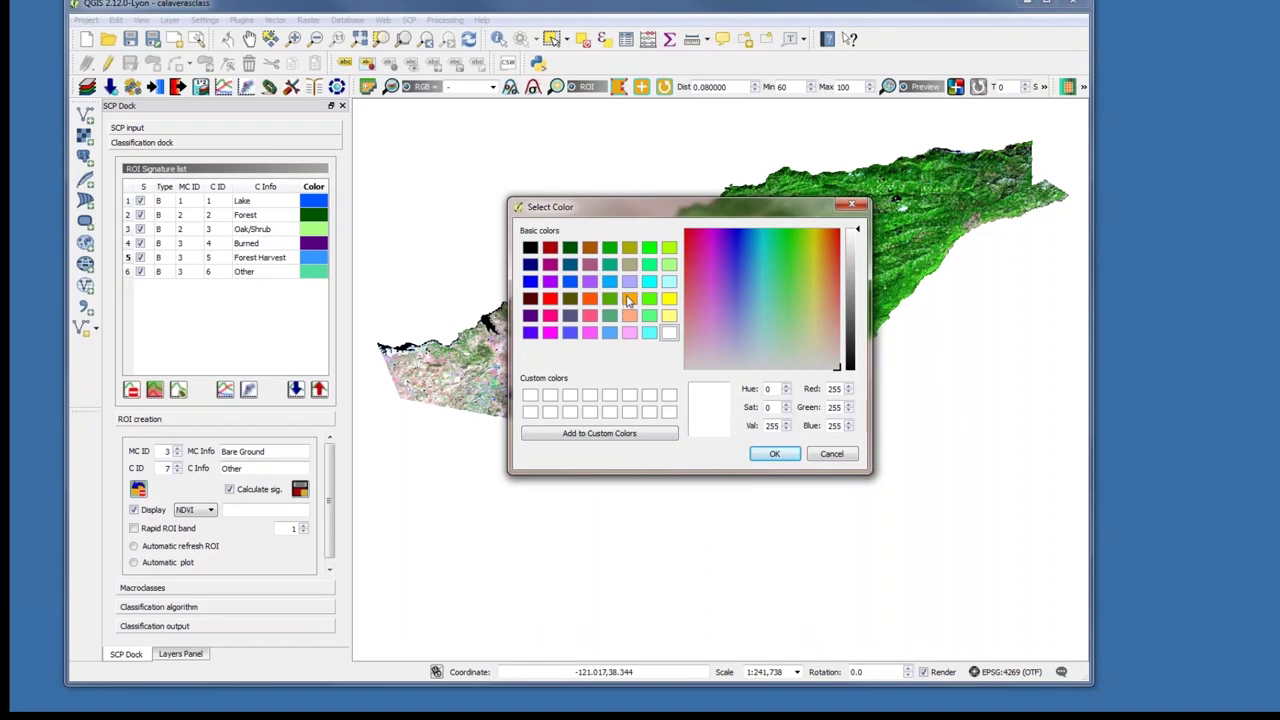
click(629, 298)
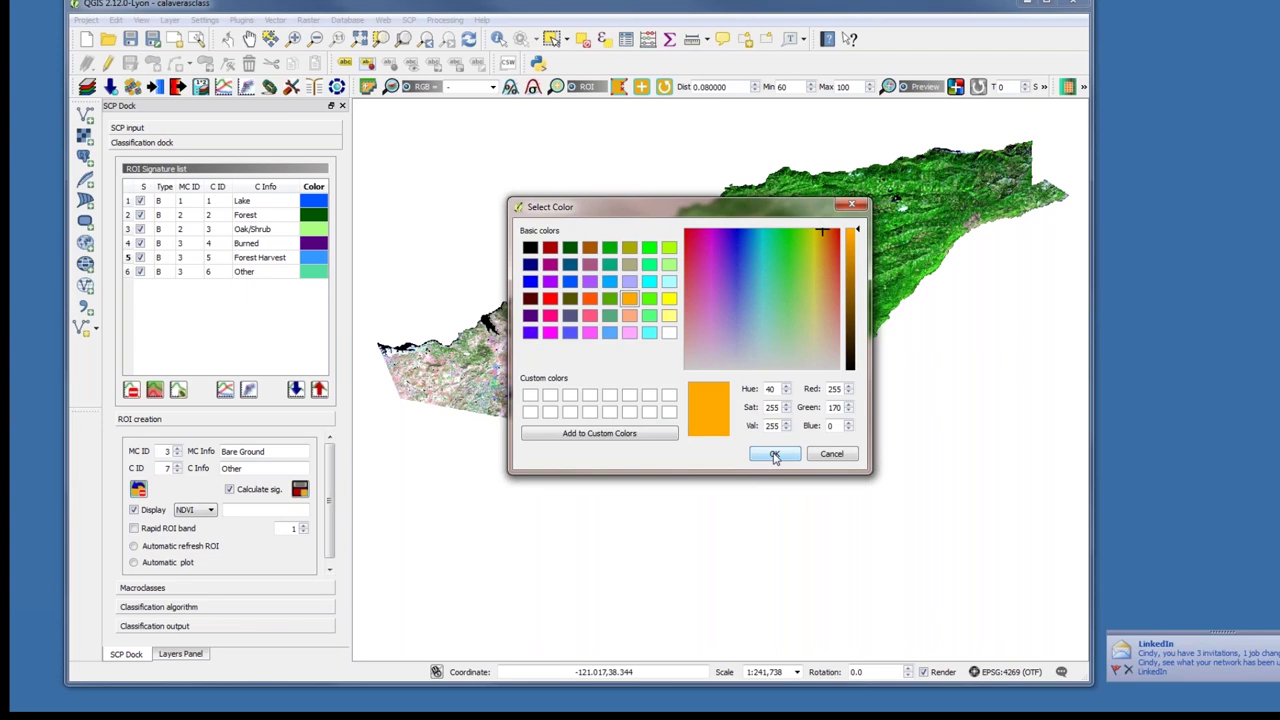
click(774, 454)
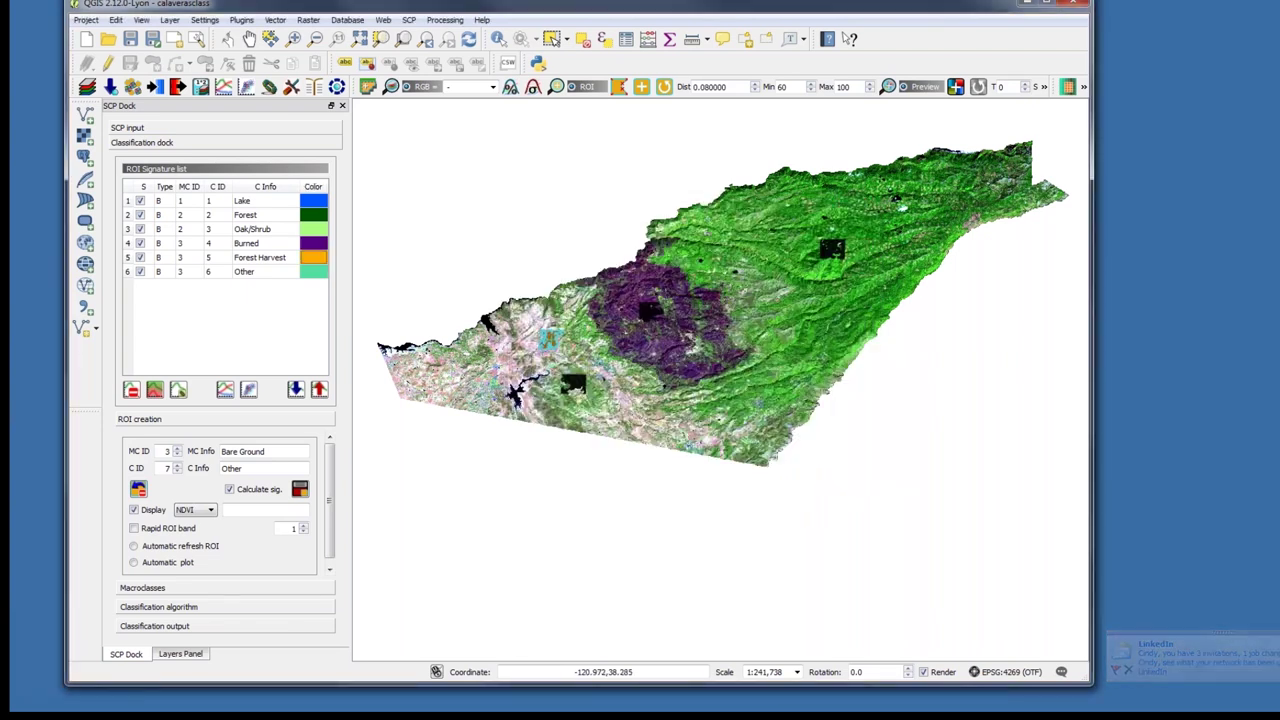
Change the Other signature's color to the basic pale yellow with RGB 255, 255, 127.
double_click(313, 272)
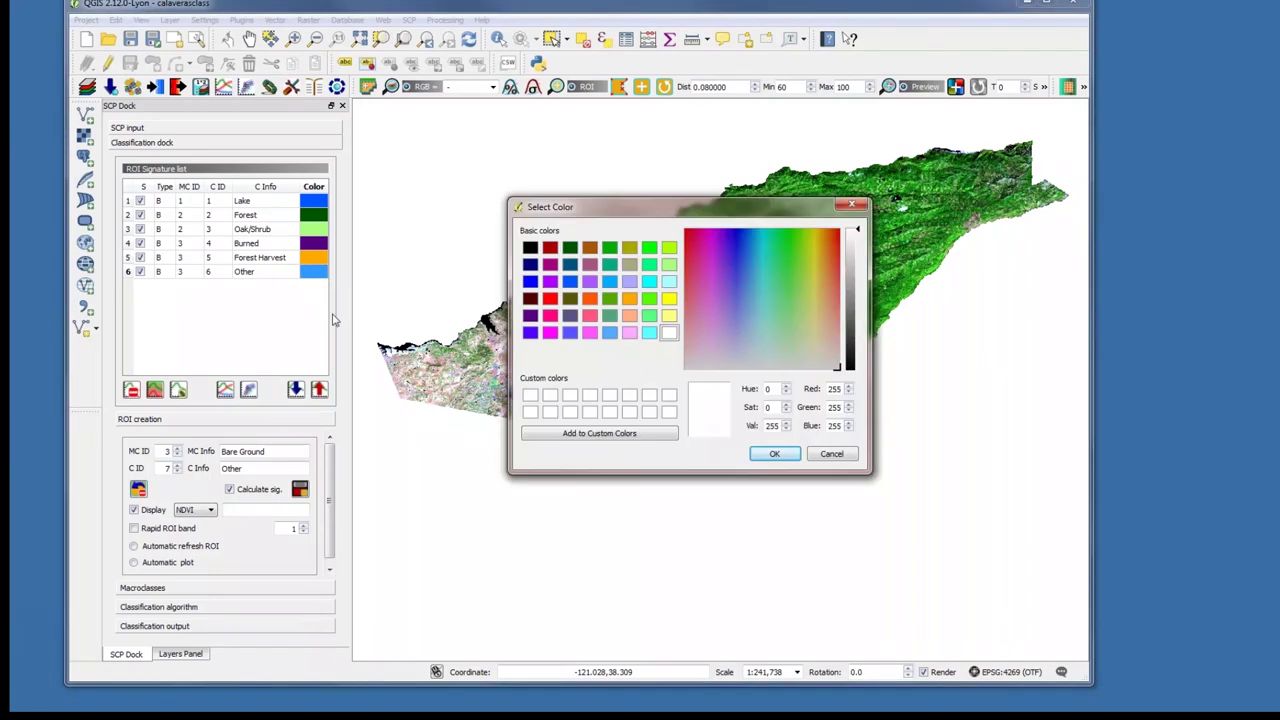
click(669, 316)
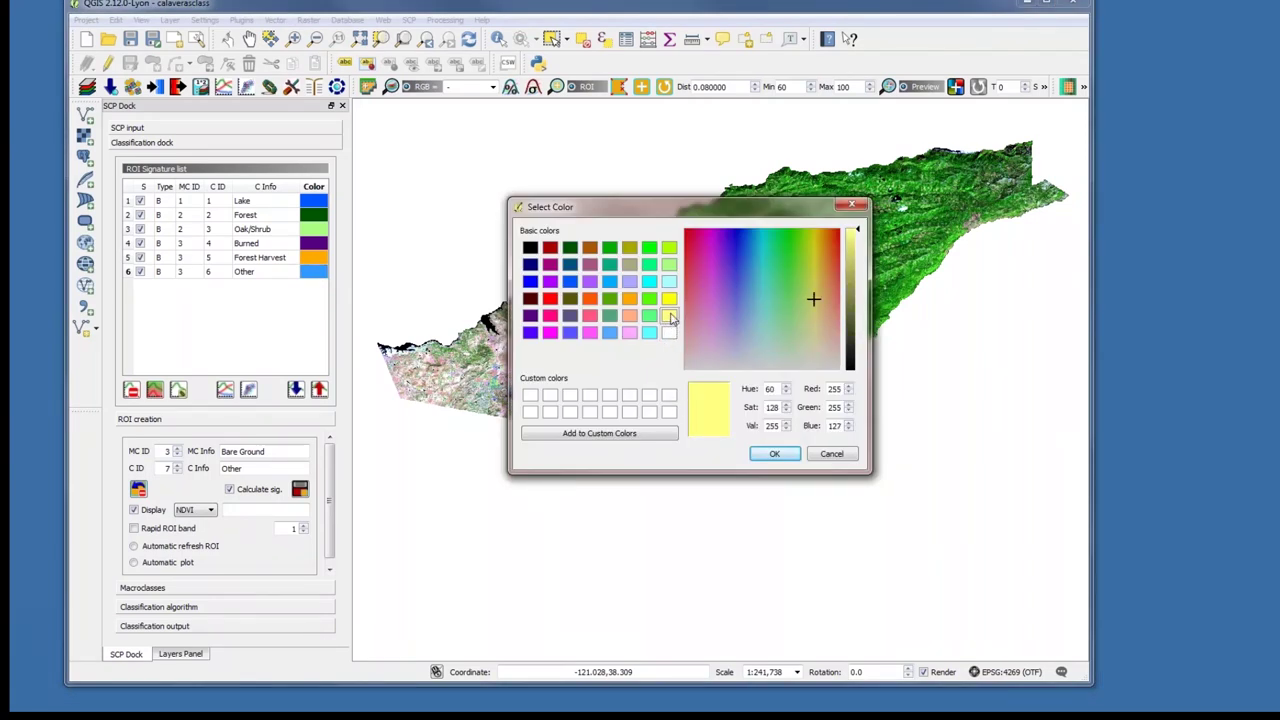
click(775, 455)
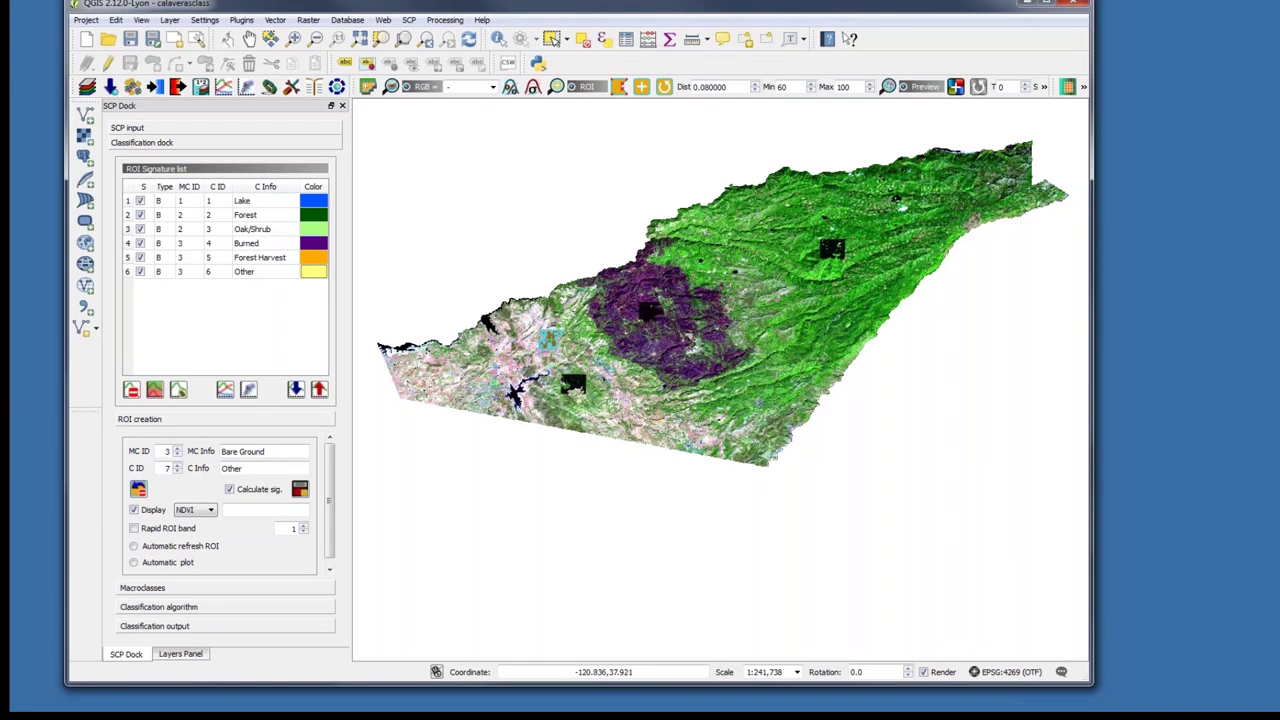
Show the macroclass list, widen the program window and set the classification preview size to 500.
click(153, 591)
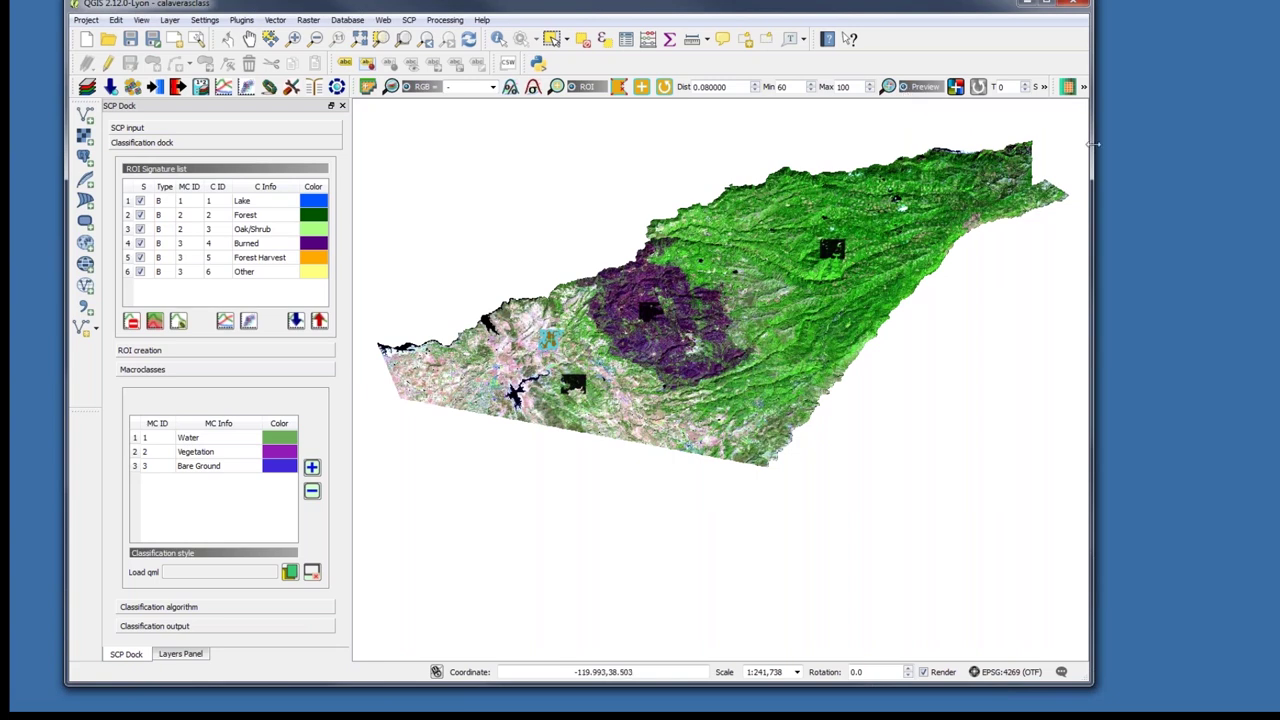
drag(1093, 144, 1166, 142)
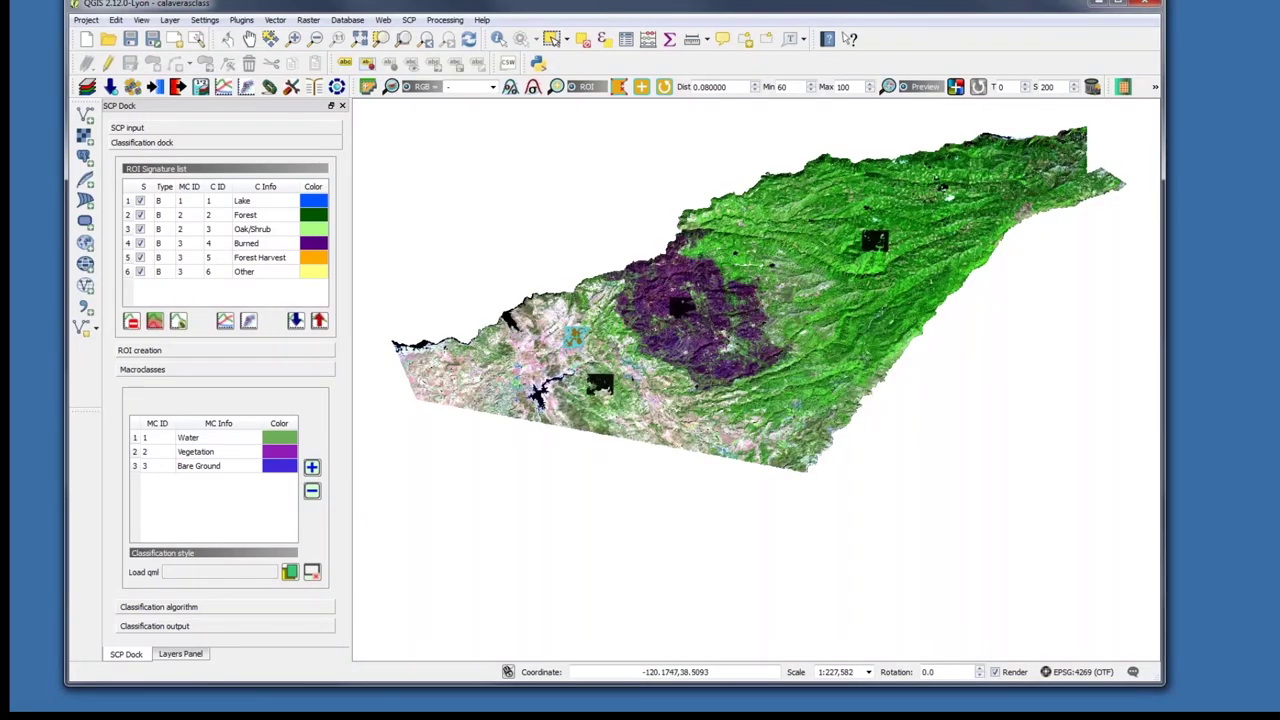
click(956, 87)
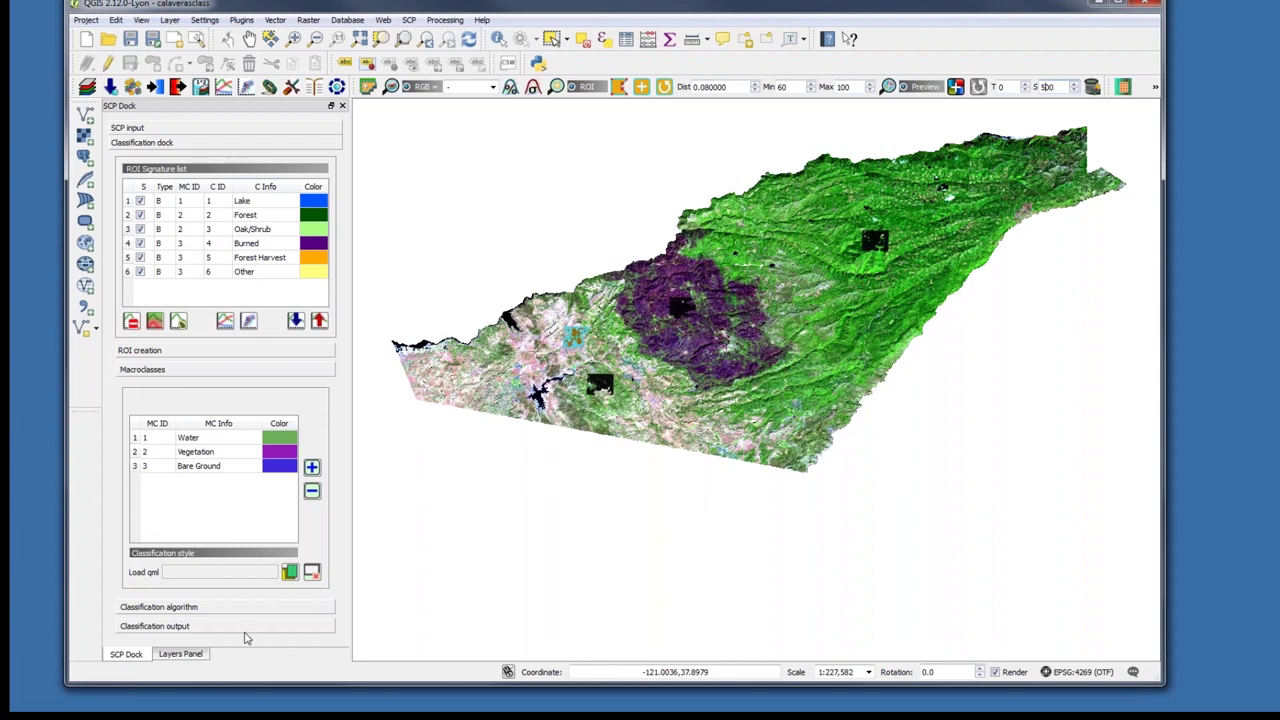
Choose Maximum Likelihood as the classification algorithm and open the classification output settings.
click(181, 607)
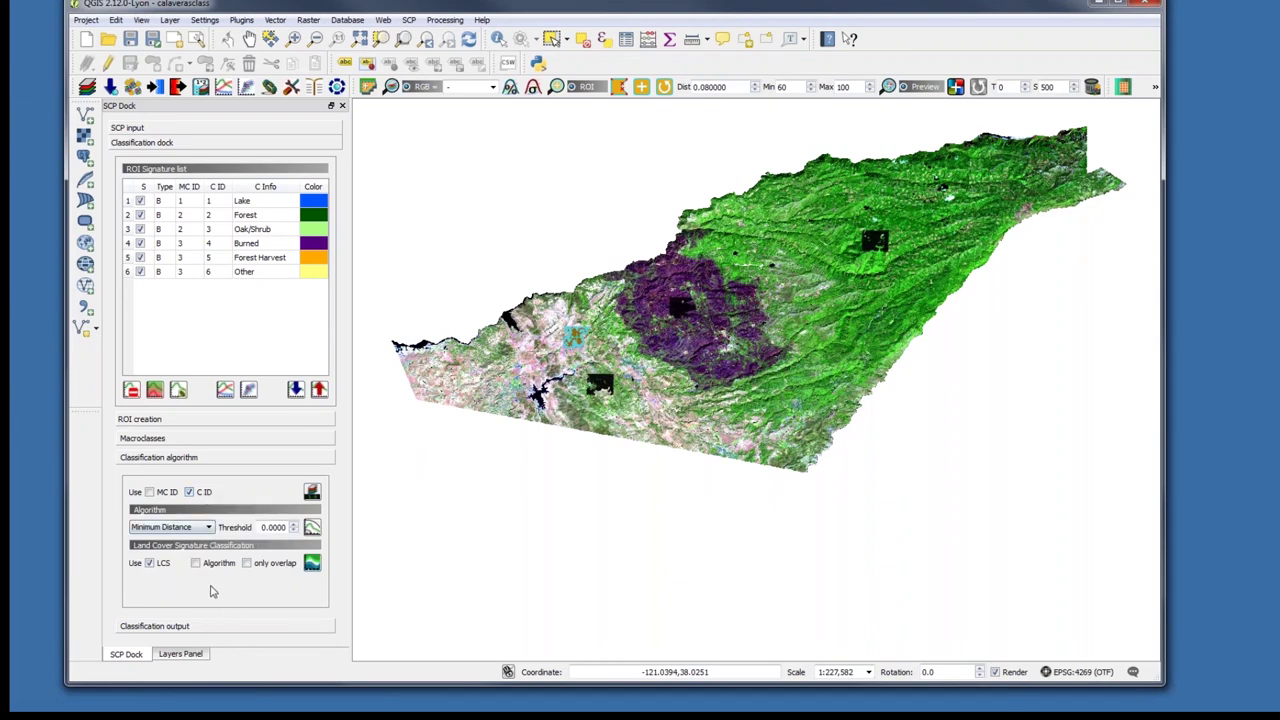
click(208, 528)
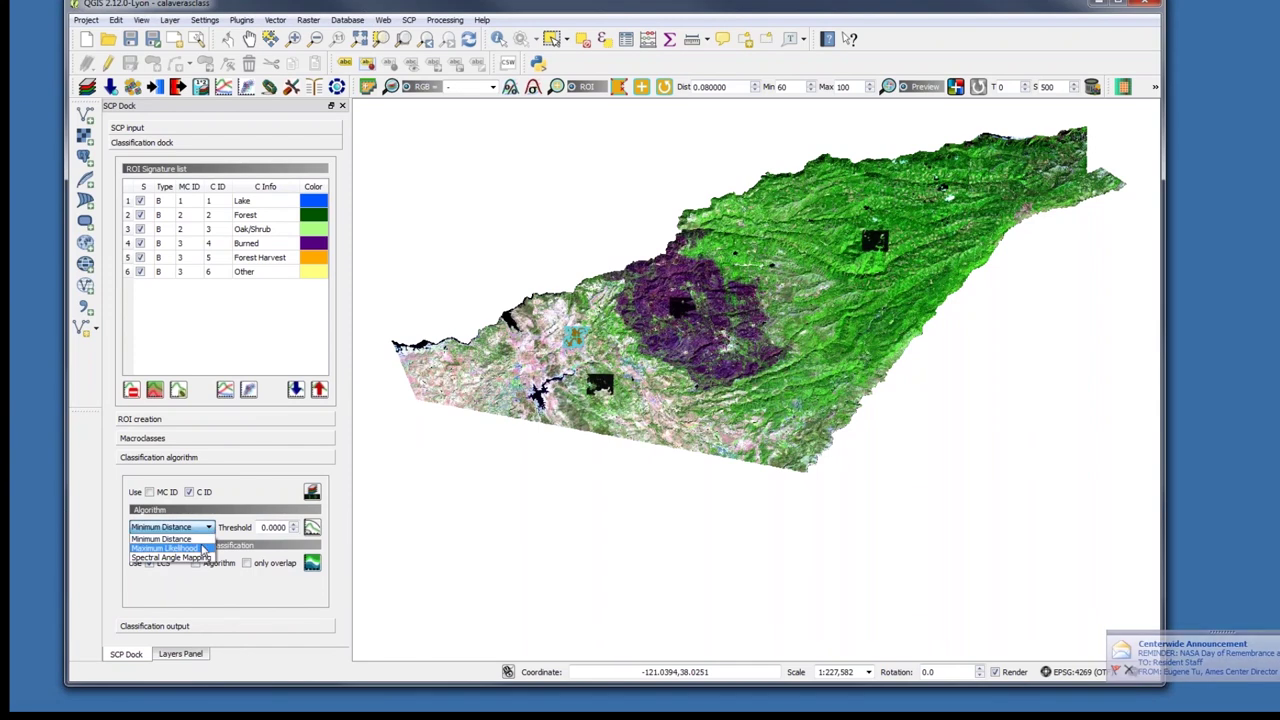
click(165, 549)
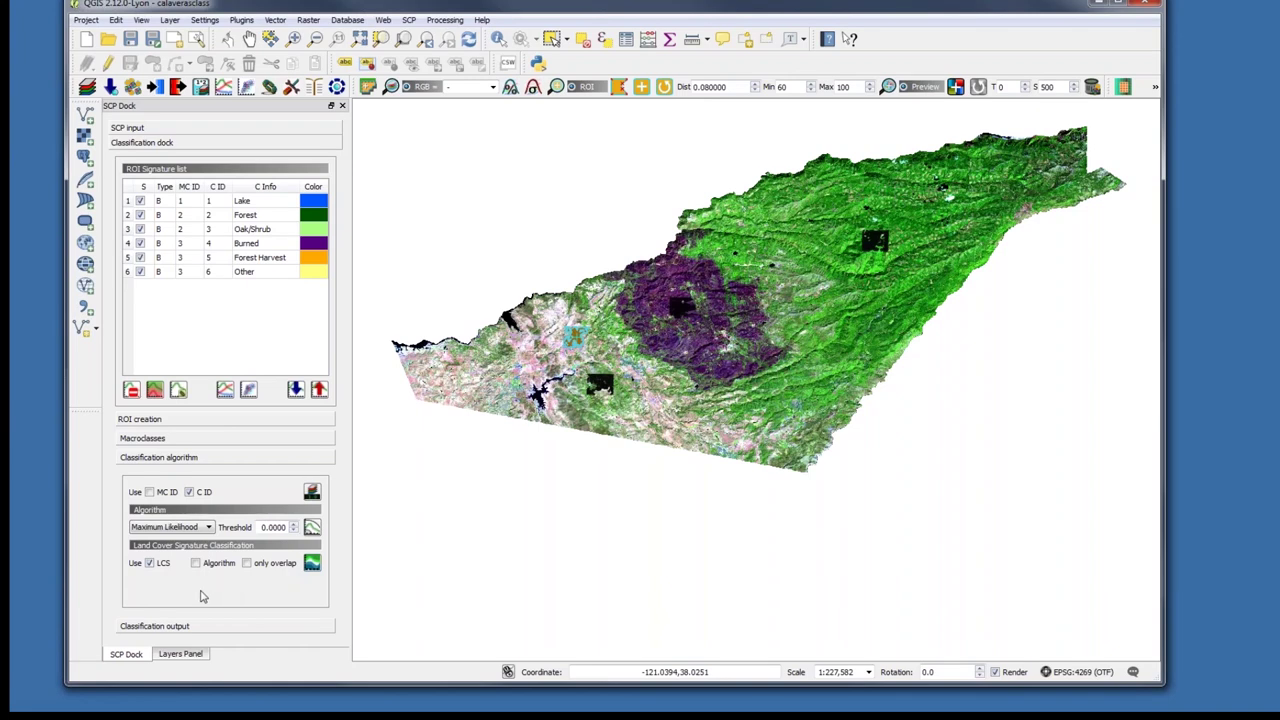
click(157, 627)
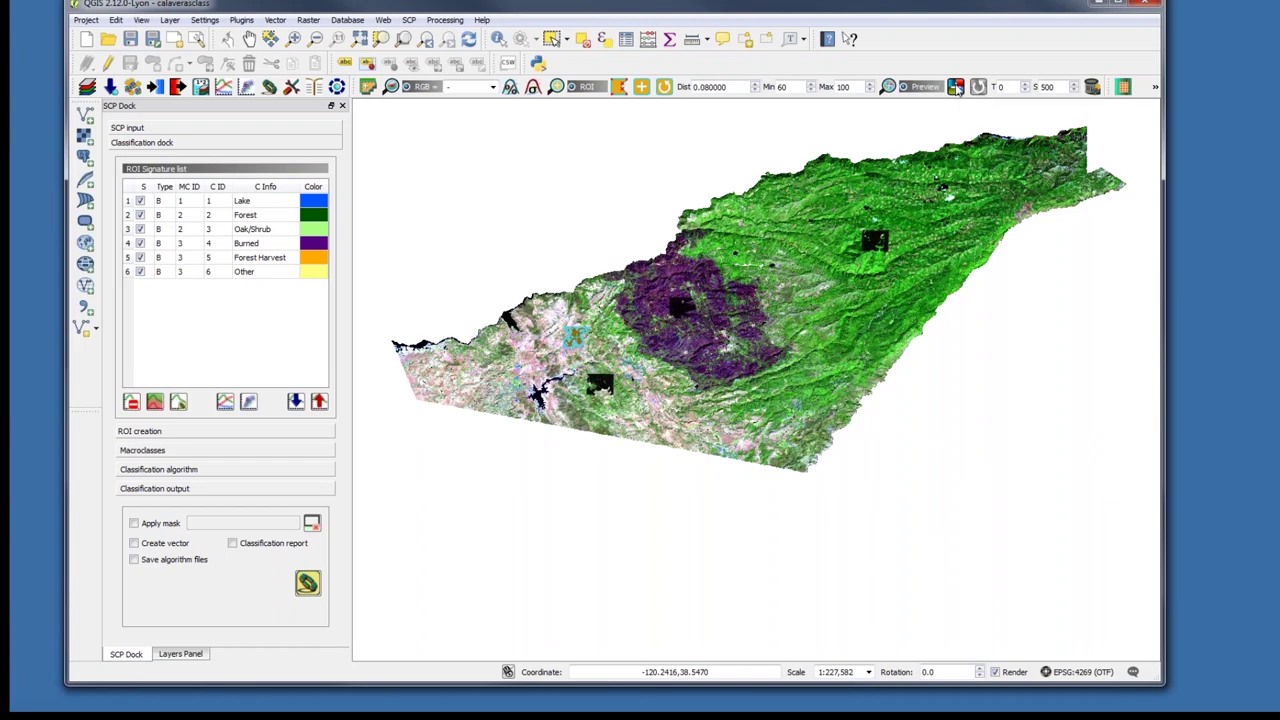
Create a classification preview over the forest at the burn scar's northeast edge and zoom in on it.
click(957, 88)
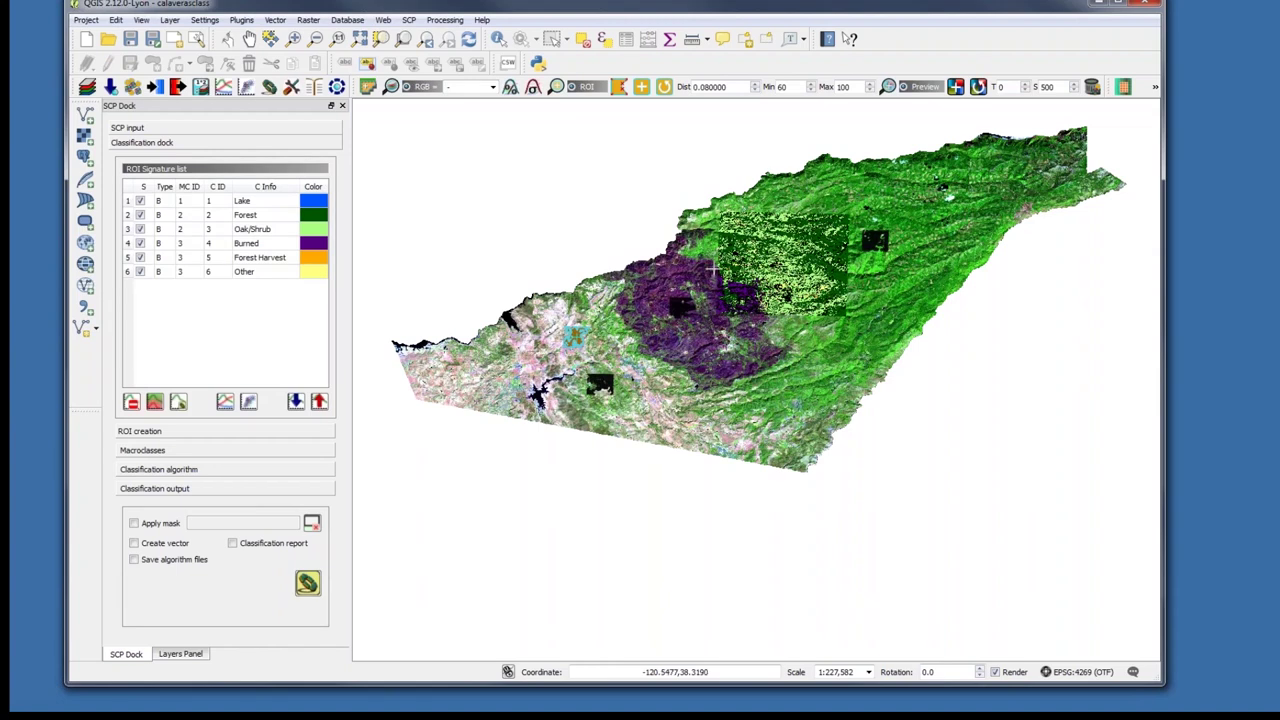
click(293, 38)
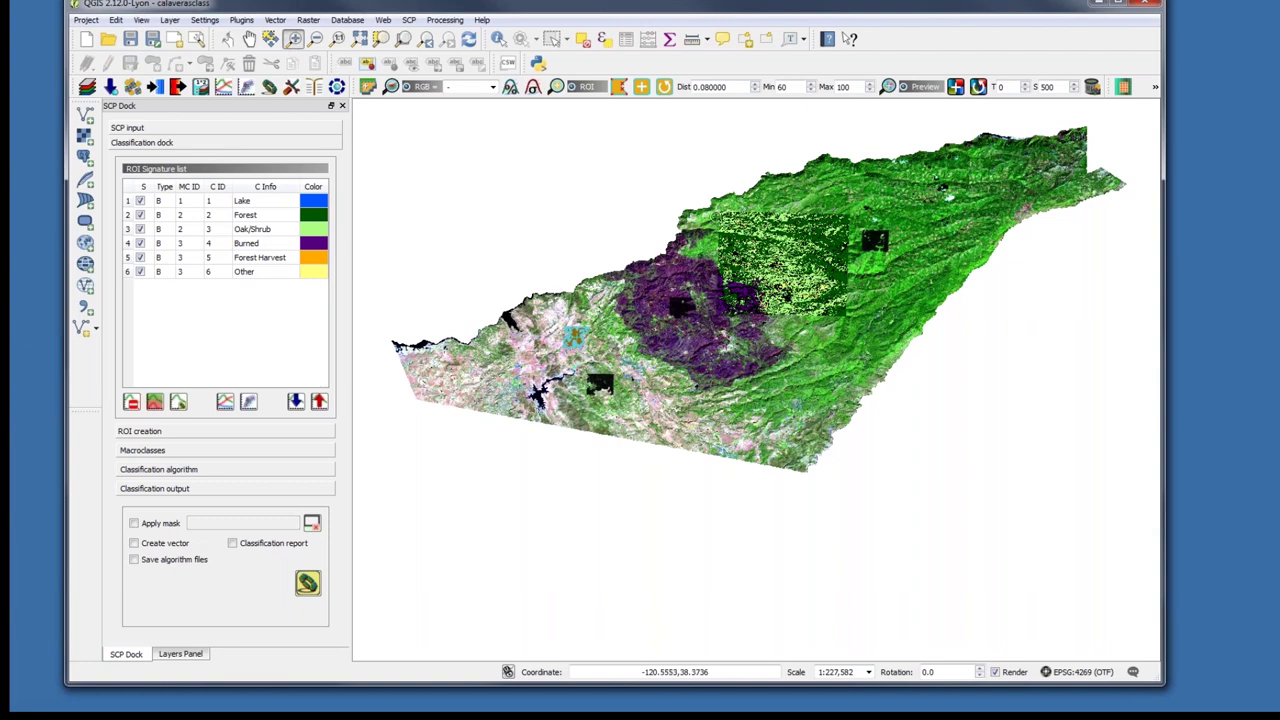
drag(706, 198, 859, 328)
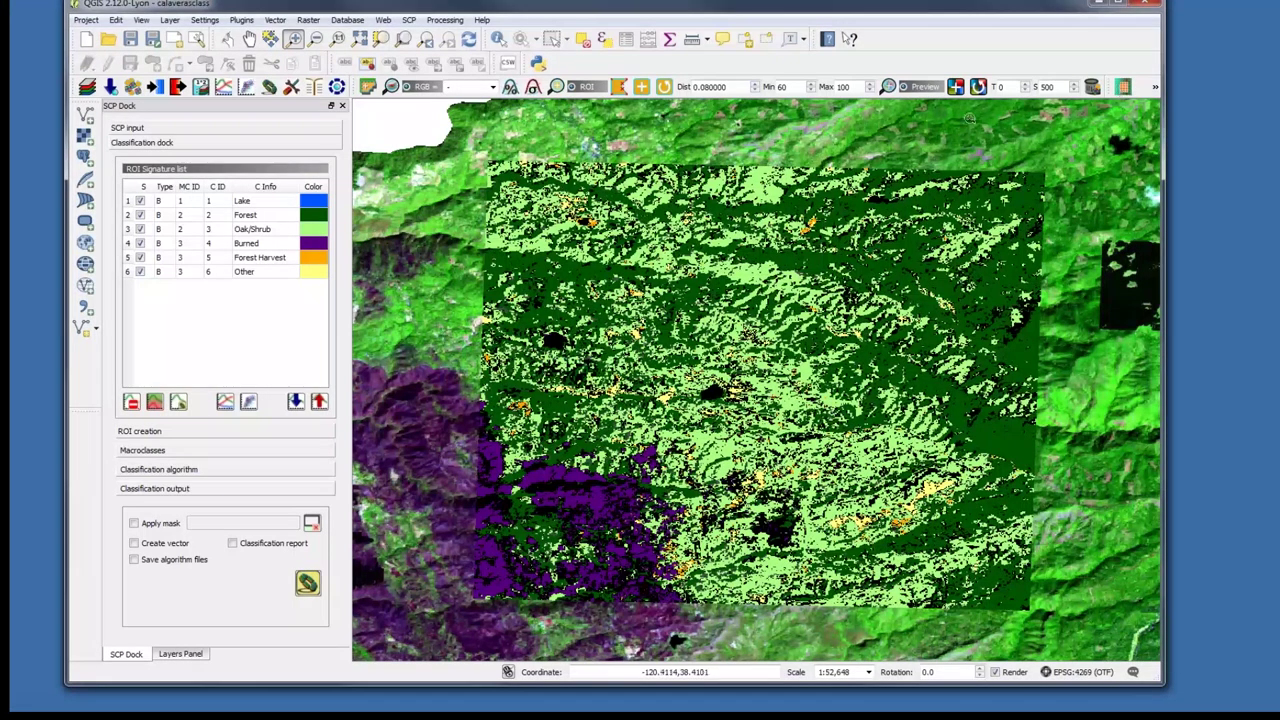
Compare the classification preview with the underlying Landsat image by repeatedly hiding and showing the preview.
click(904, 88)
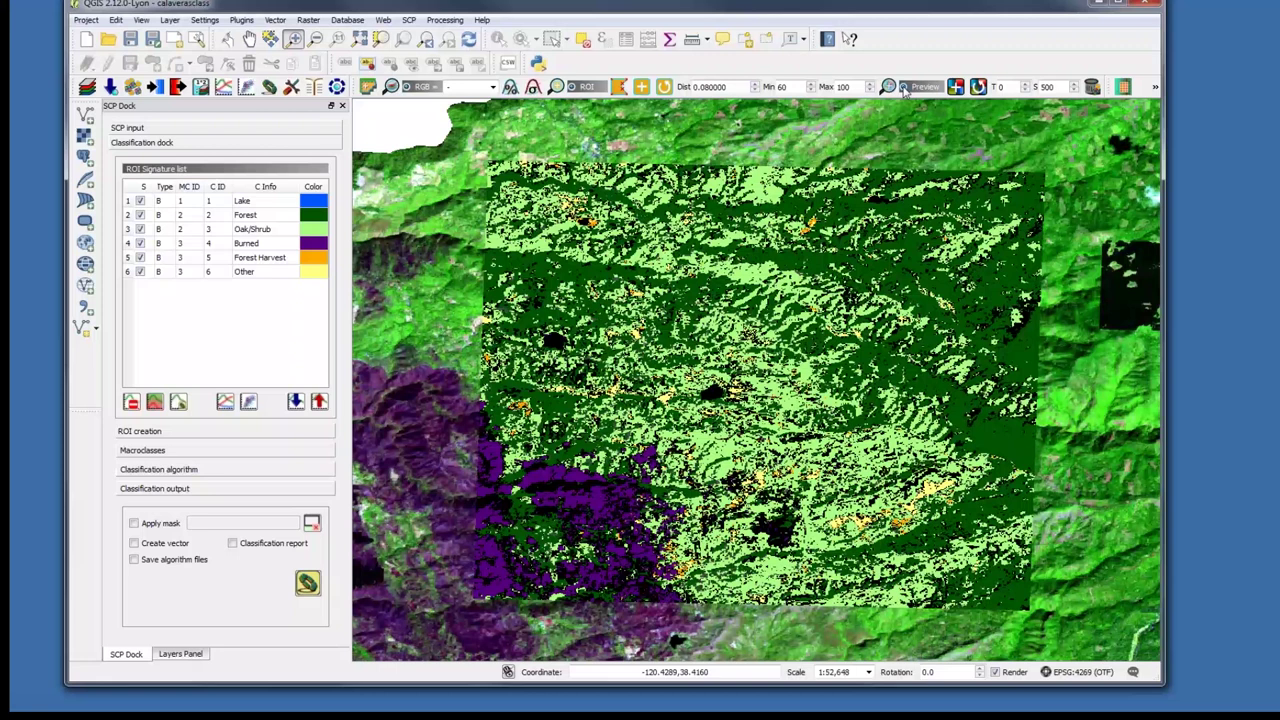
click(904, 88)
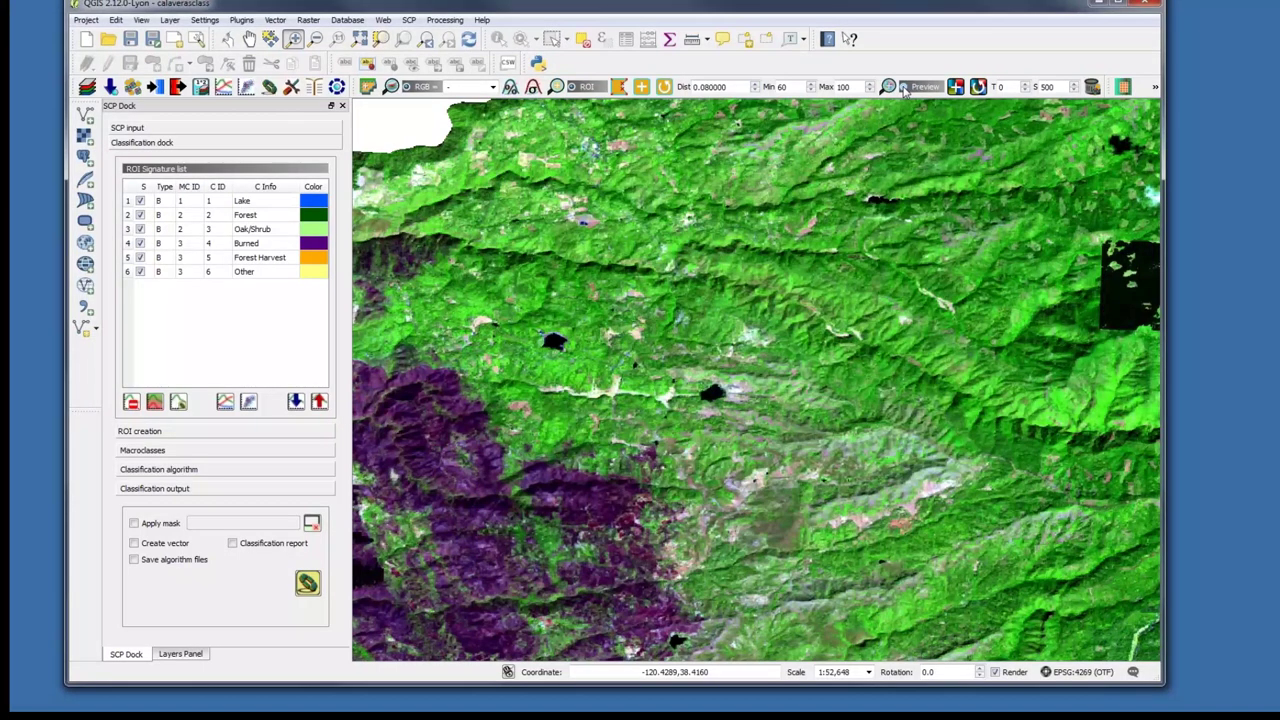
click(904, 88)
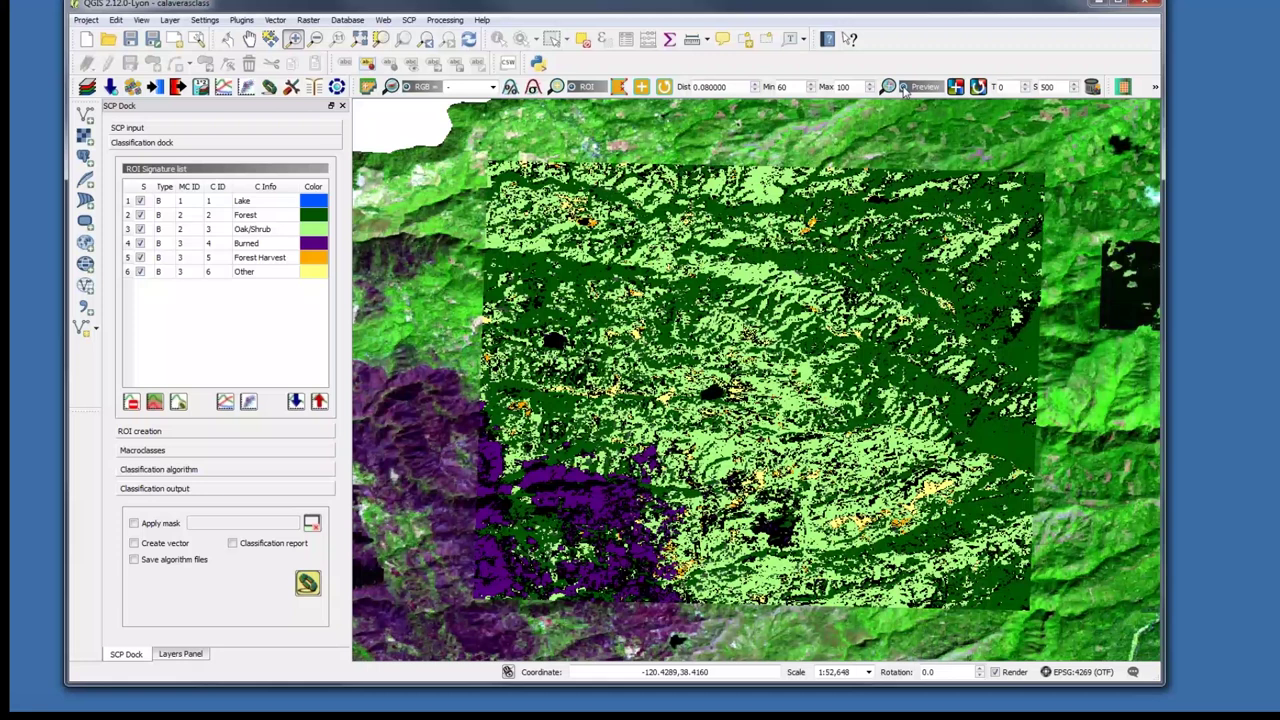
click(904, 89)
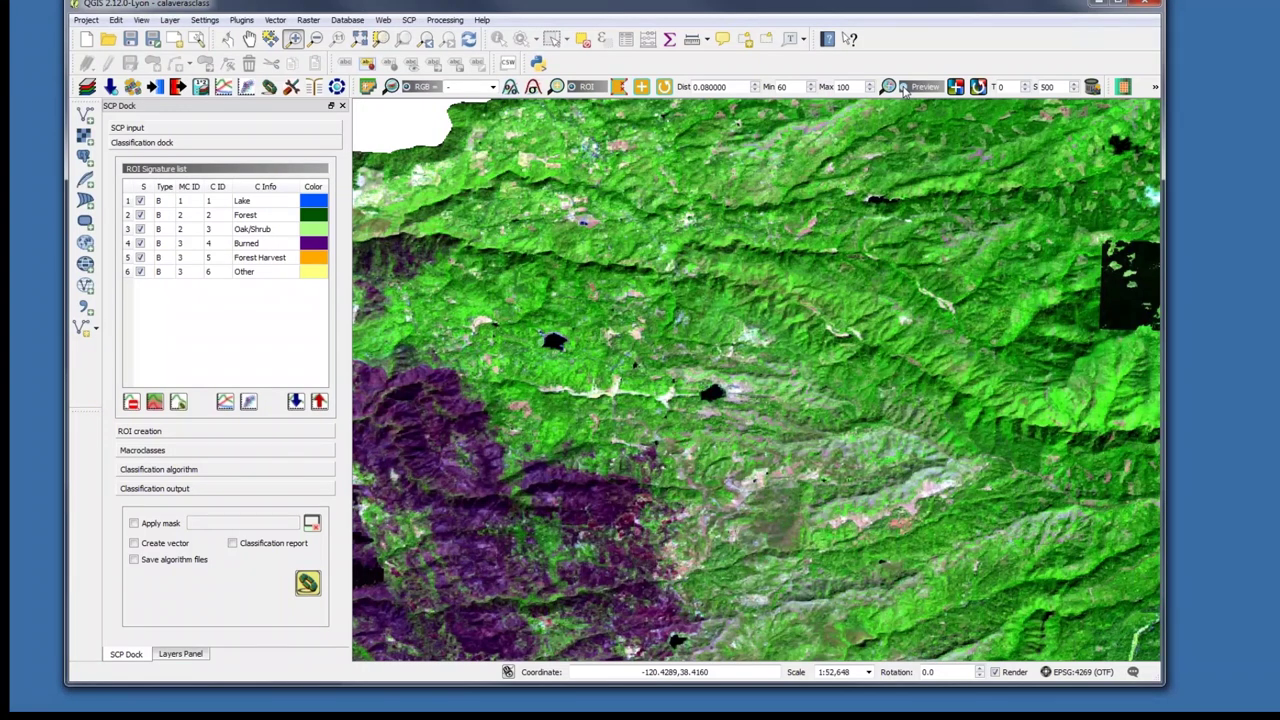
click(904, 89)
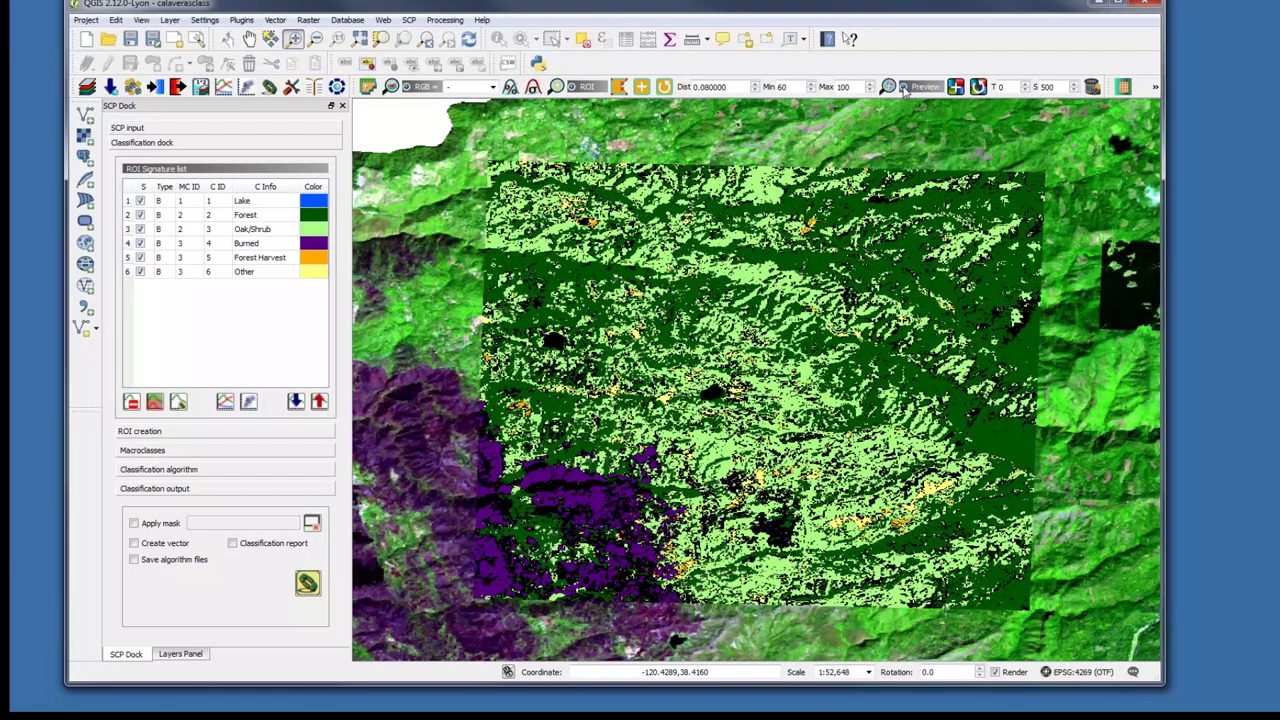
click(905, 89)
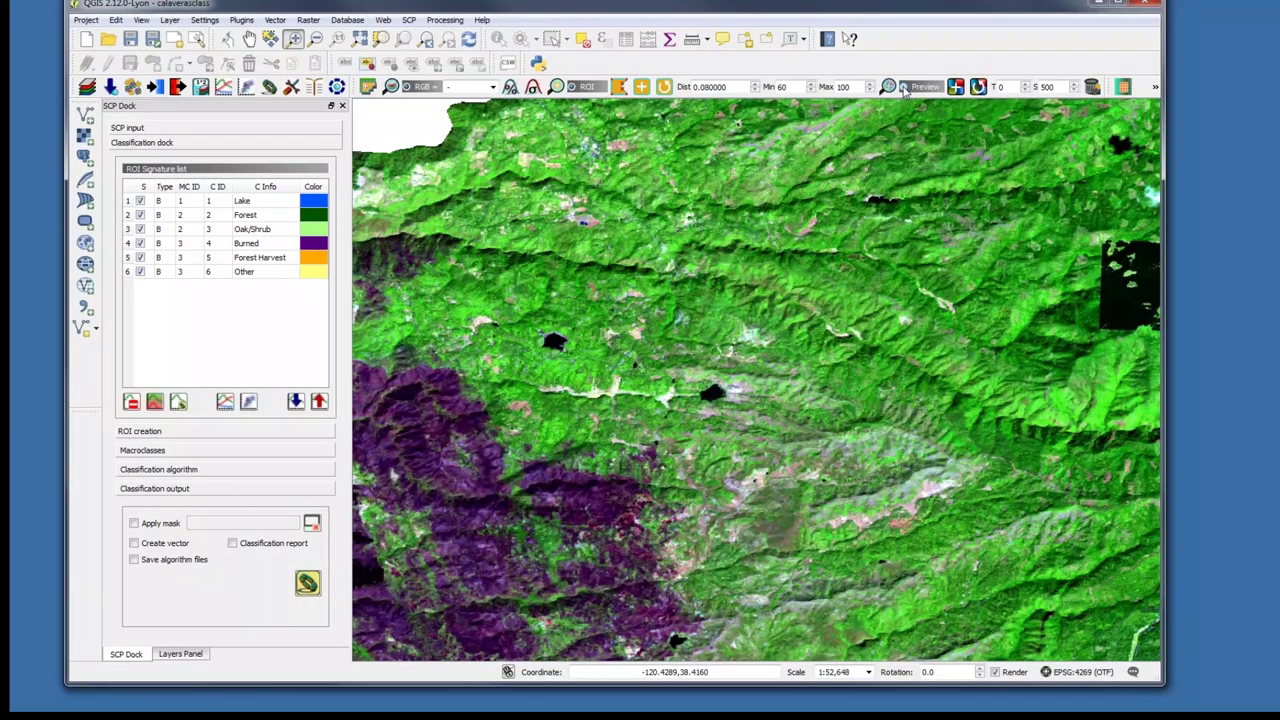
click(905, 89)
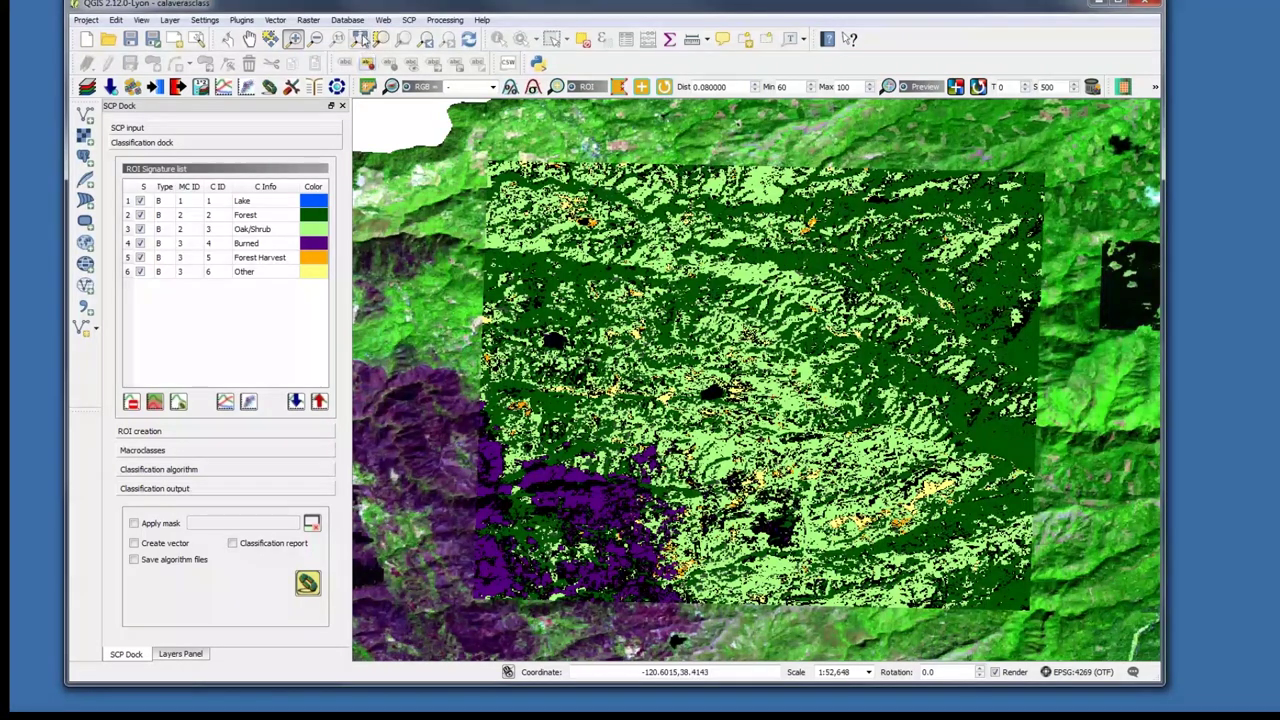
Return to the full image extent and remove the temporary classification preview from the map.
click(362, 39)
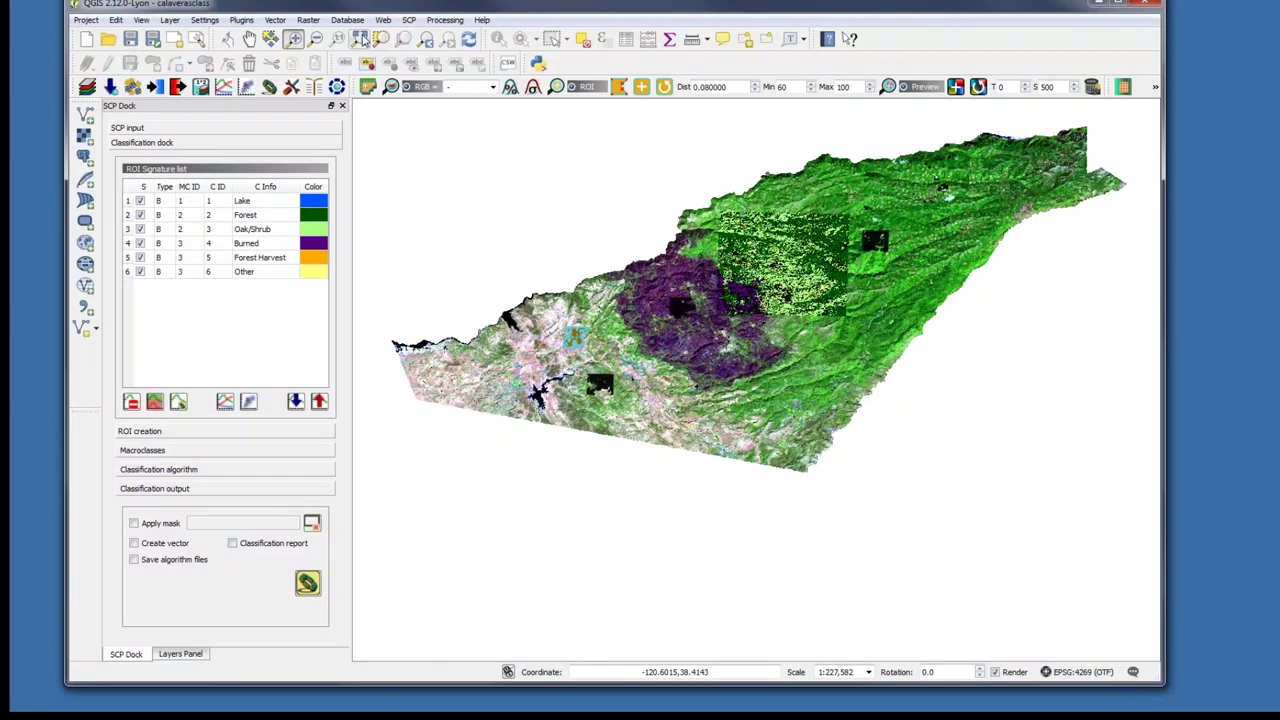
click(905, 88)
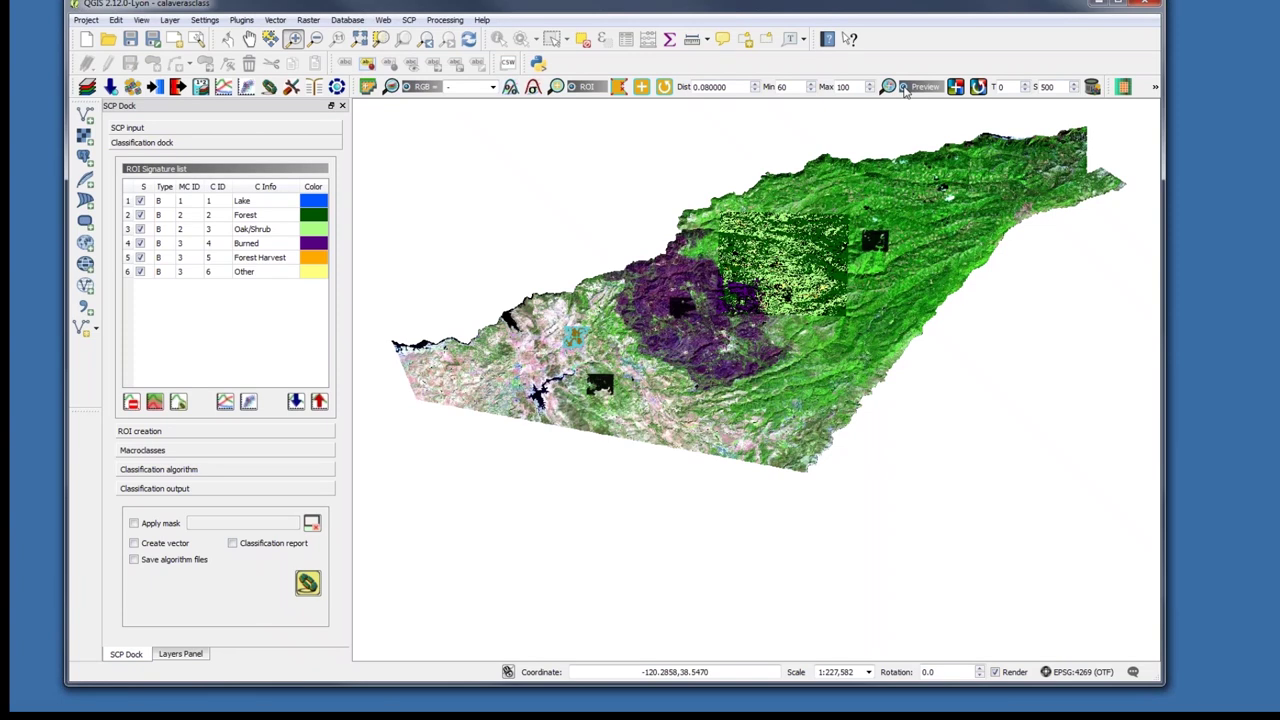
click(1093, 88)
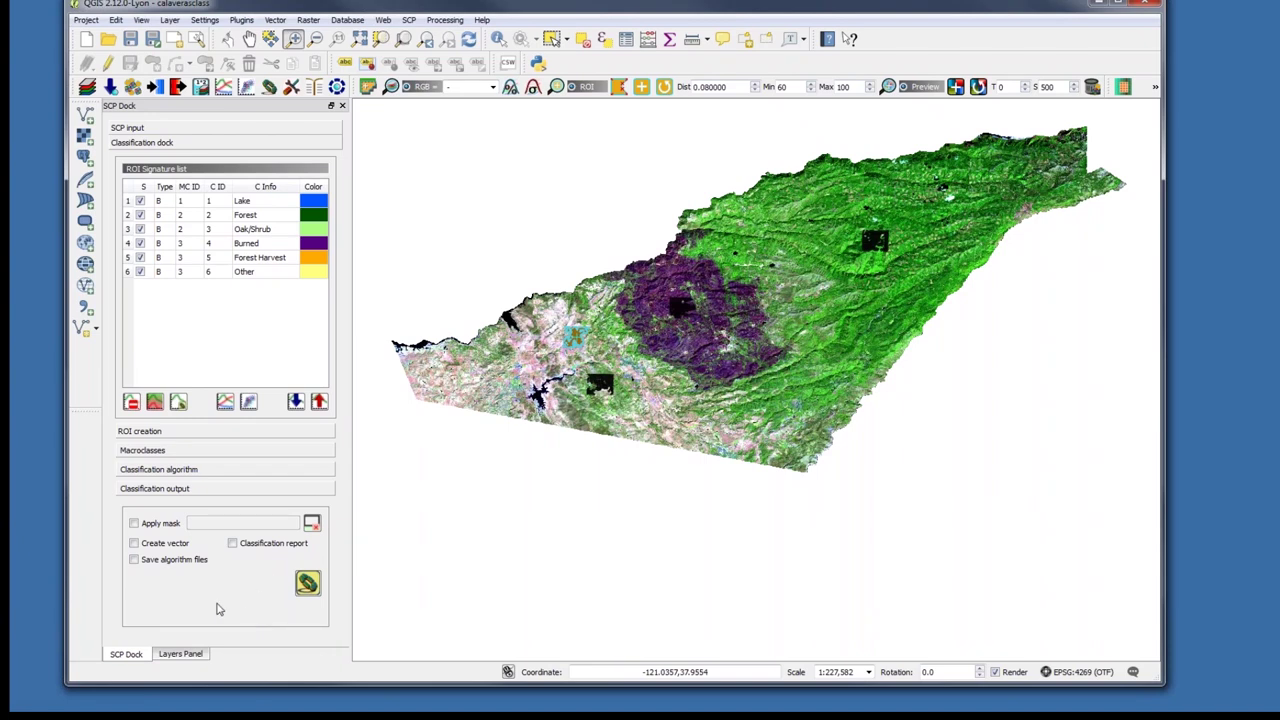
Run the full Maximum Likelihood classification and save the output raster as calaveras_6class in the Landsat folder.
click(308, 584)
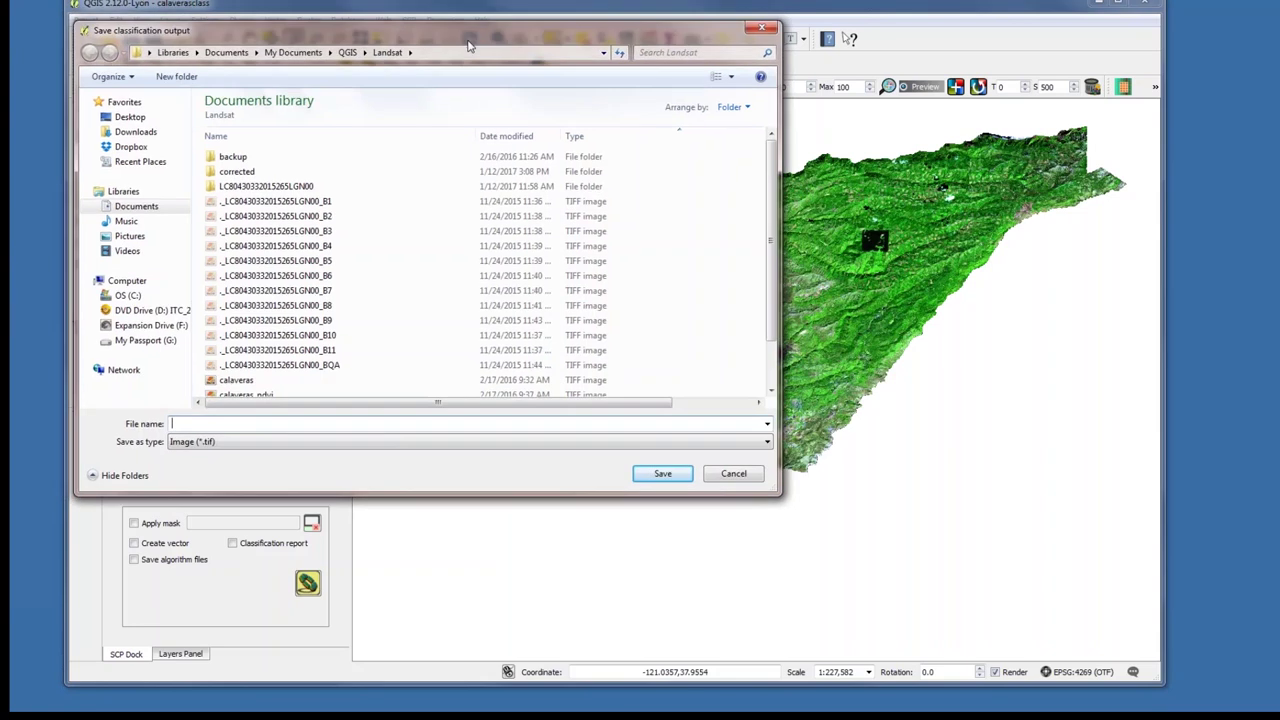
drag(460, 37, 622, 89)
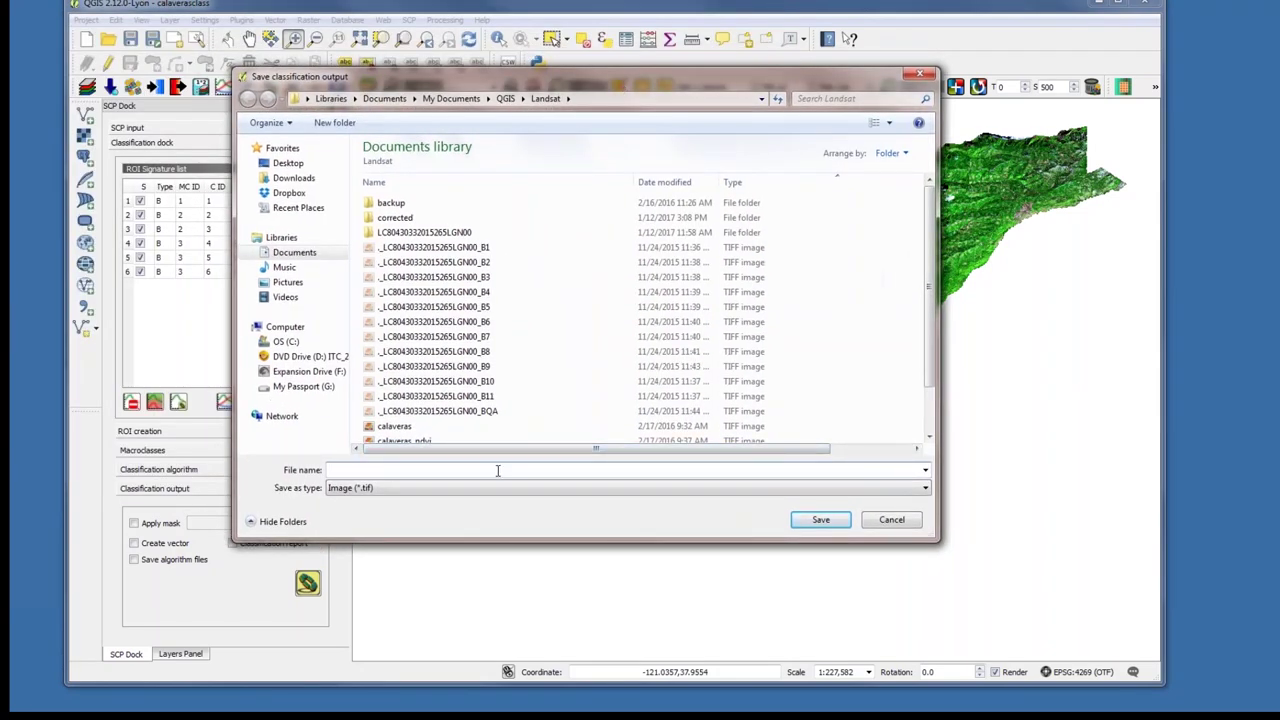
click(497, 470)
text(calaver)
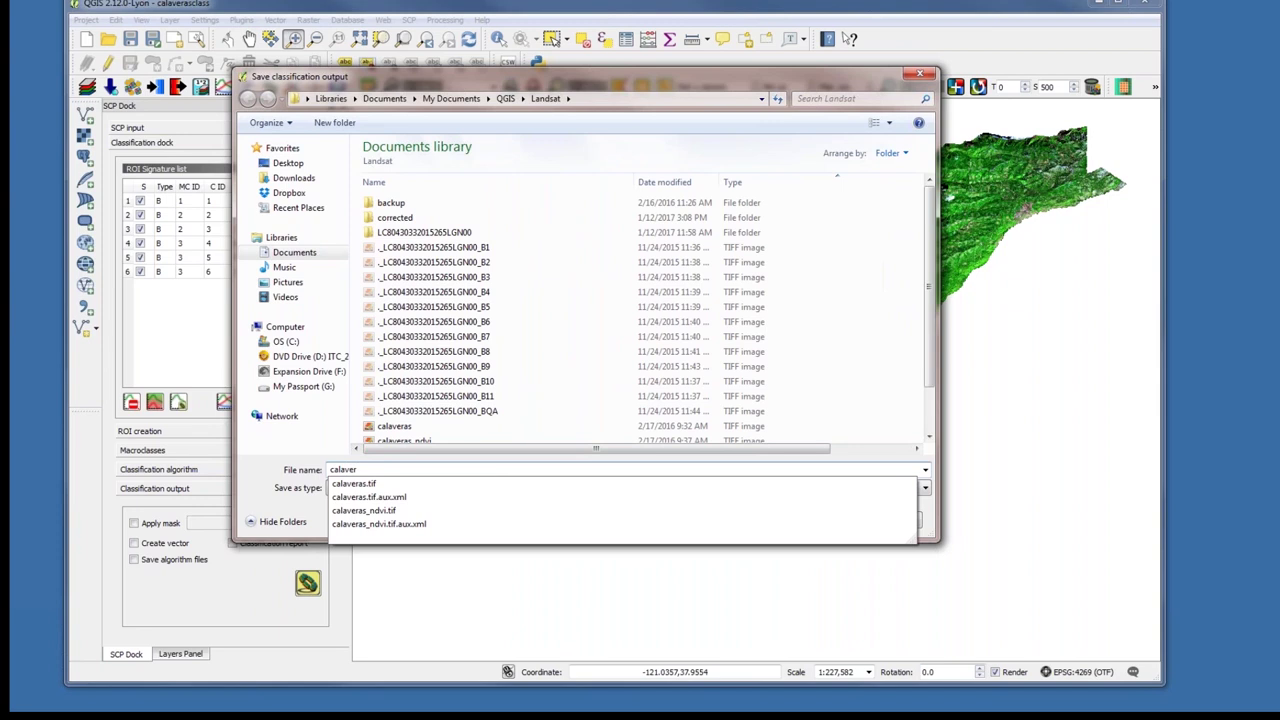
text(as_)
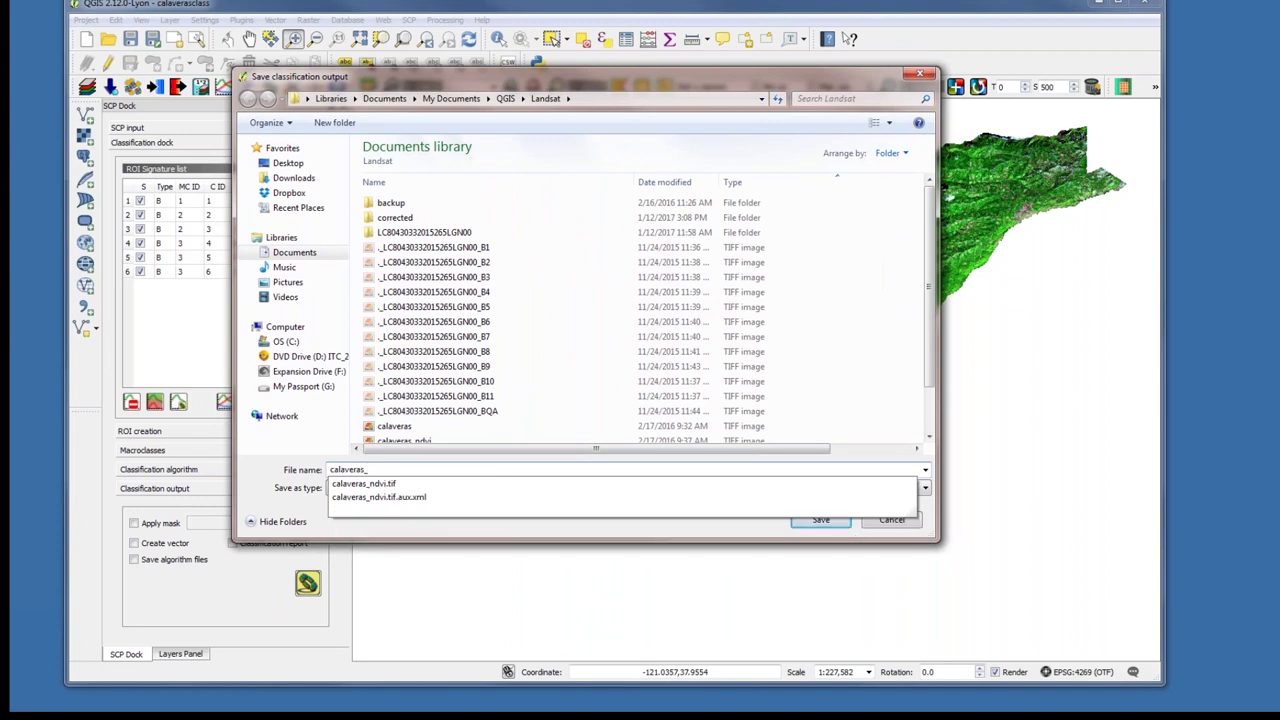
text(6class)
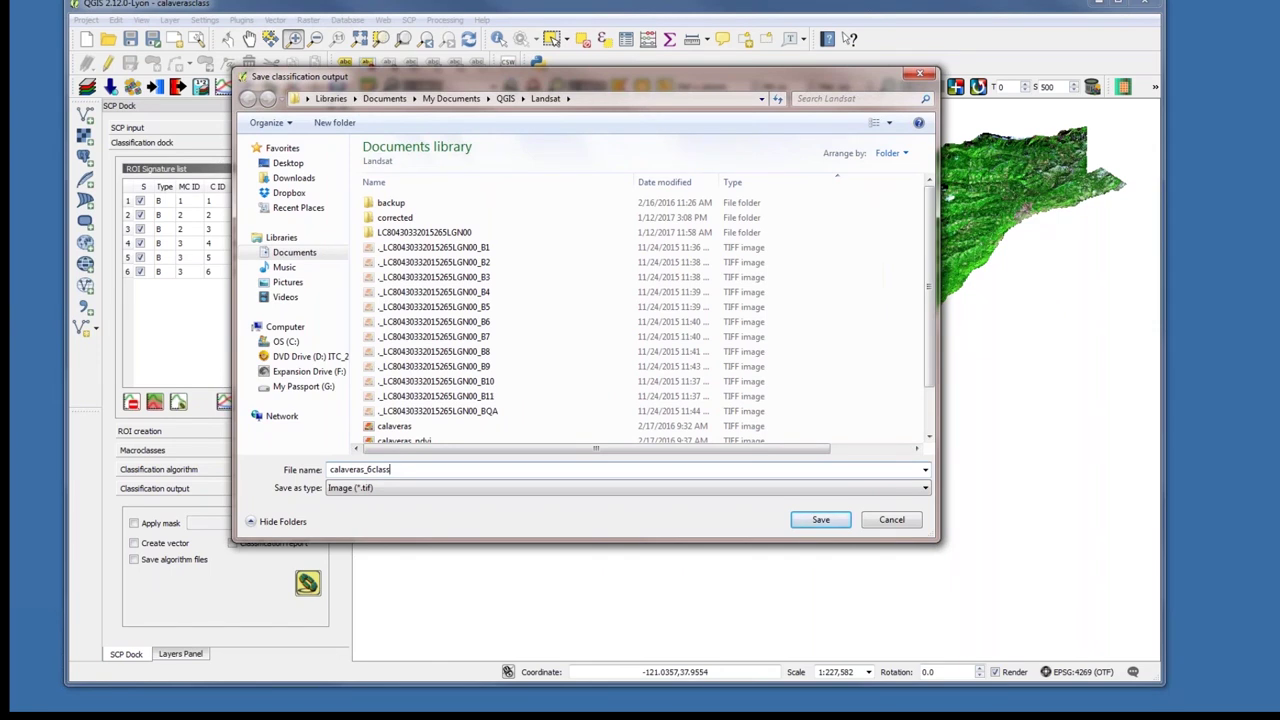
click(820, 521)
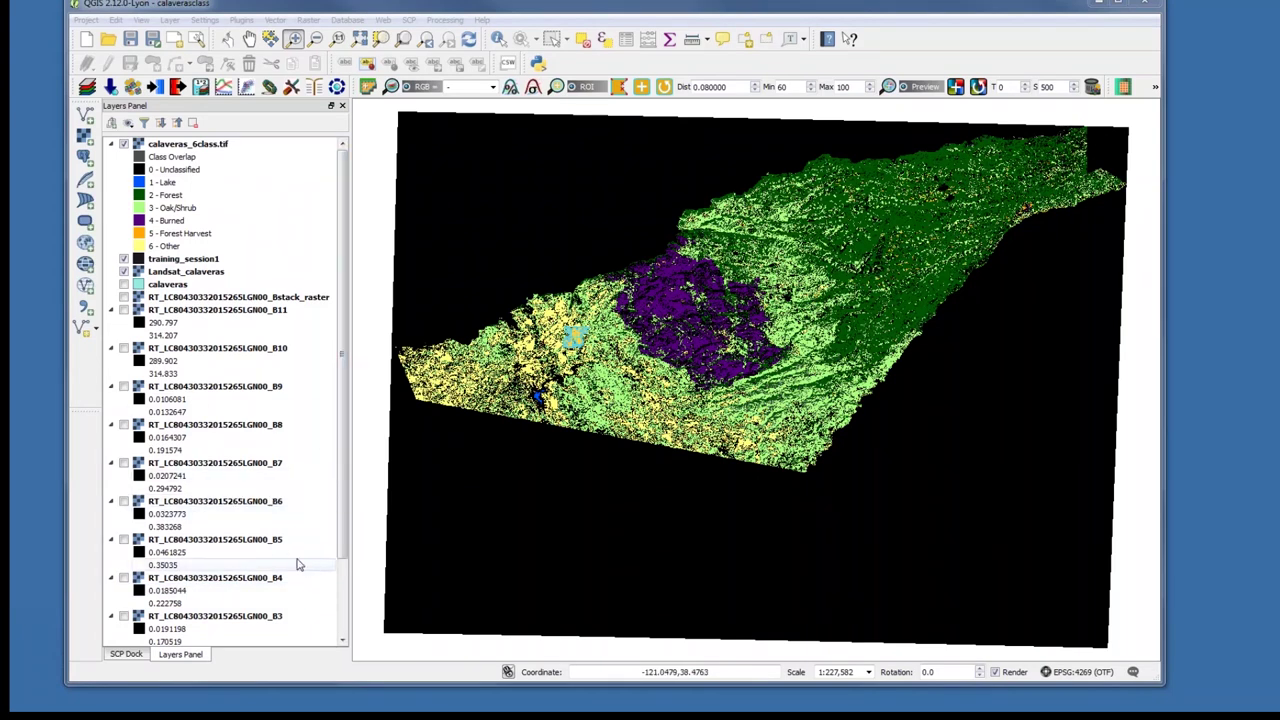
click(183, 656)
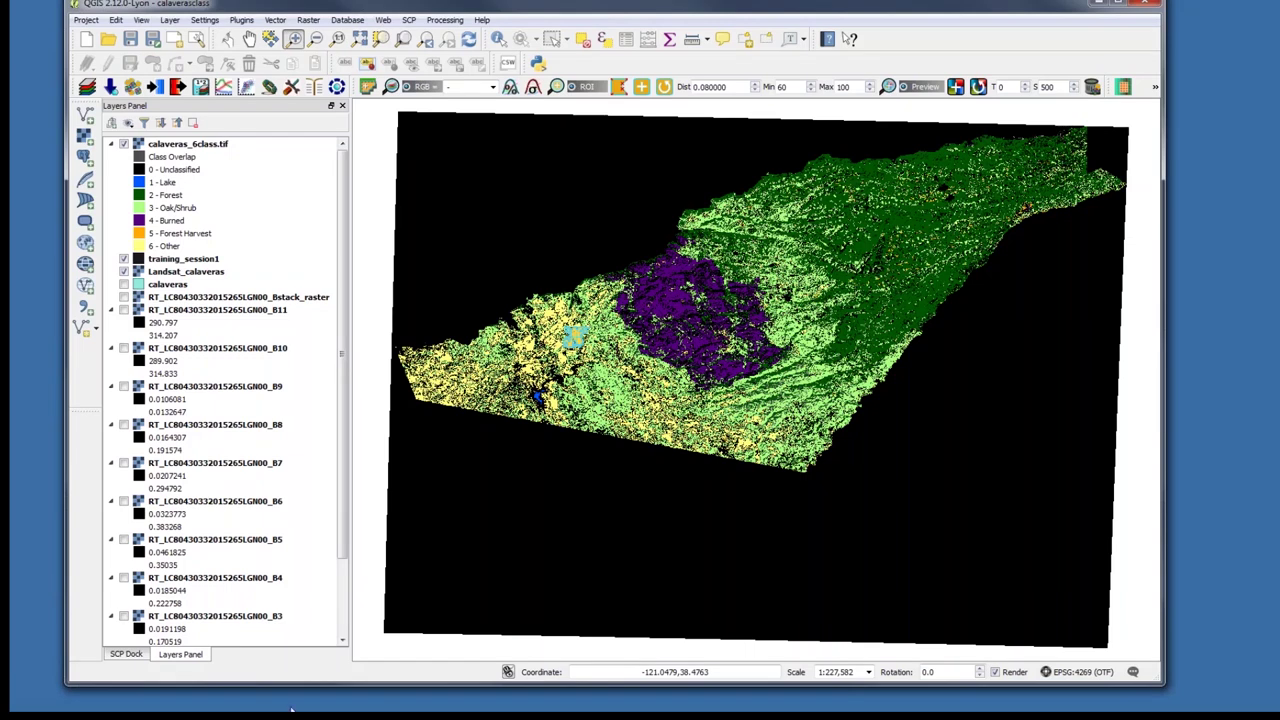
Review the classification algorithm settings and the SCP options for importing signatures from a library file or shapefile.
click(125, 655)
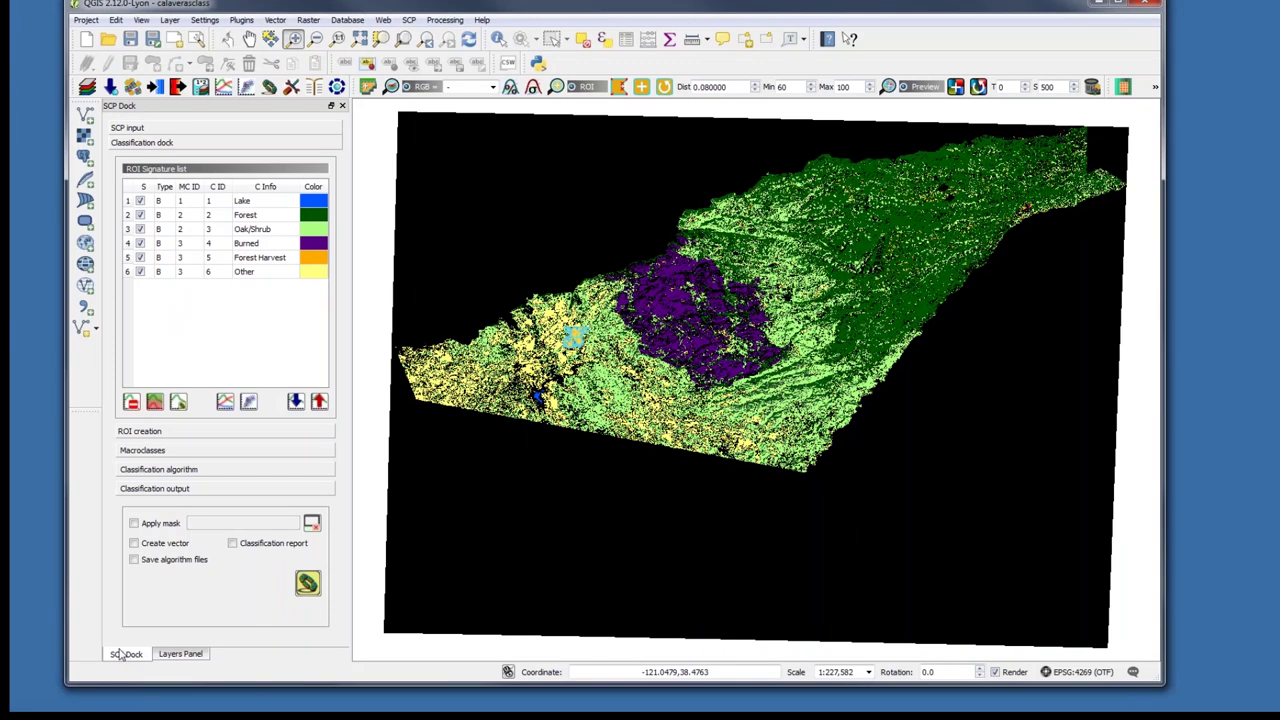
click(187, 472)
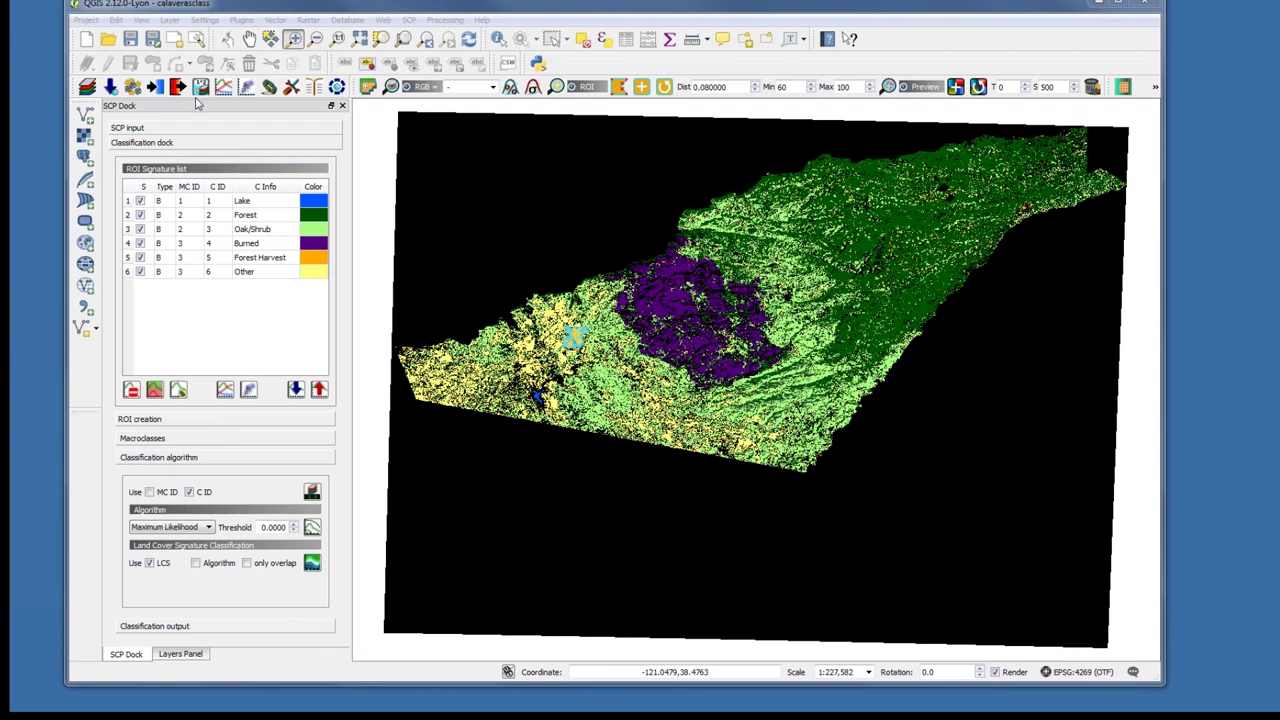
click(183, 132)
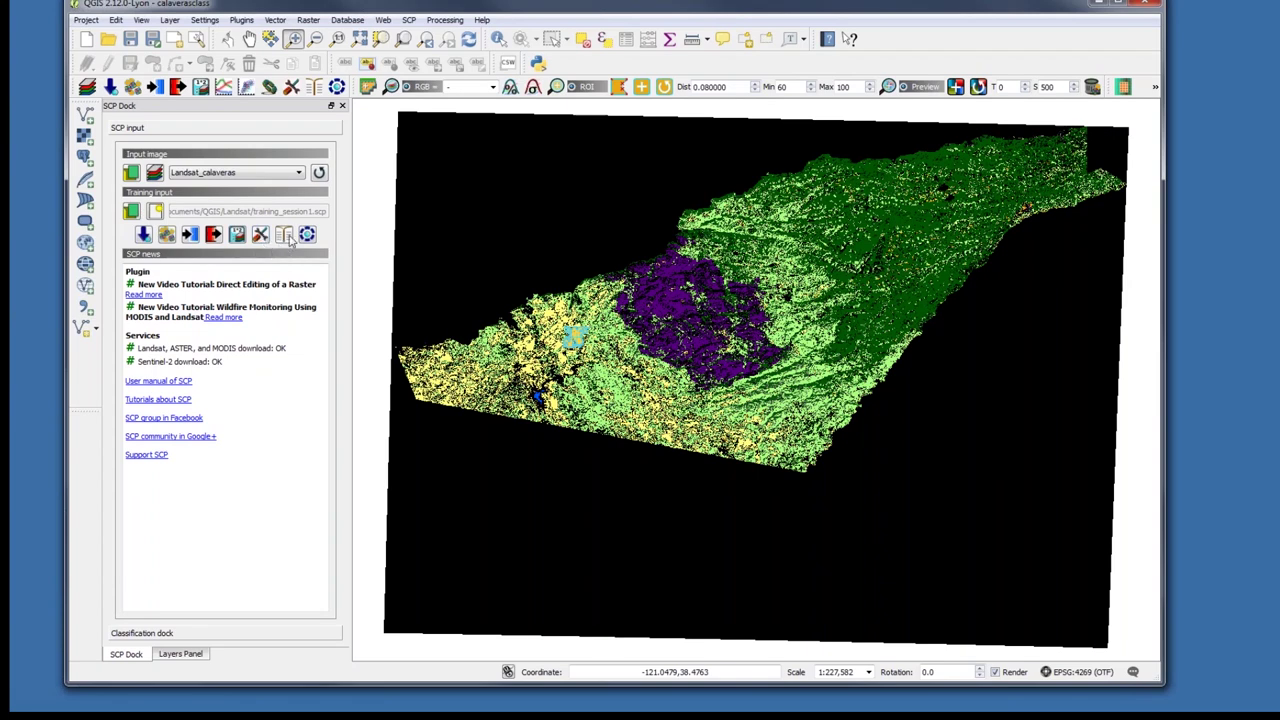
click(167, 236)
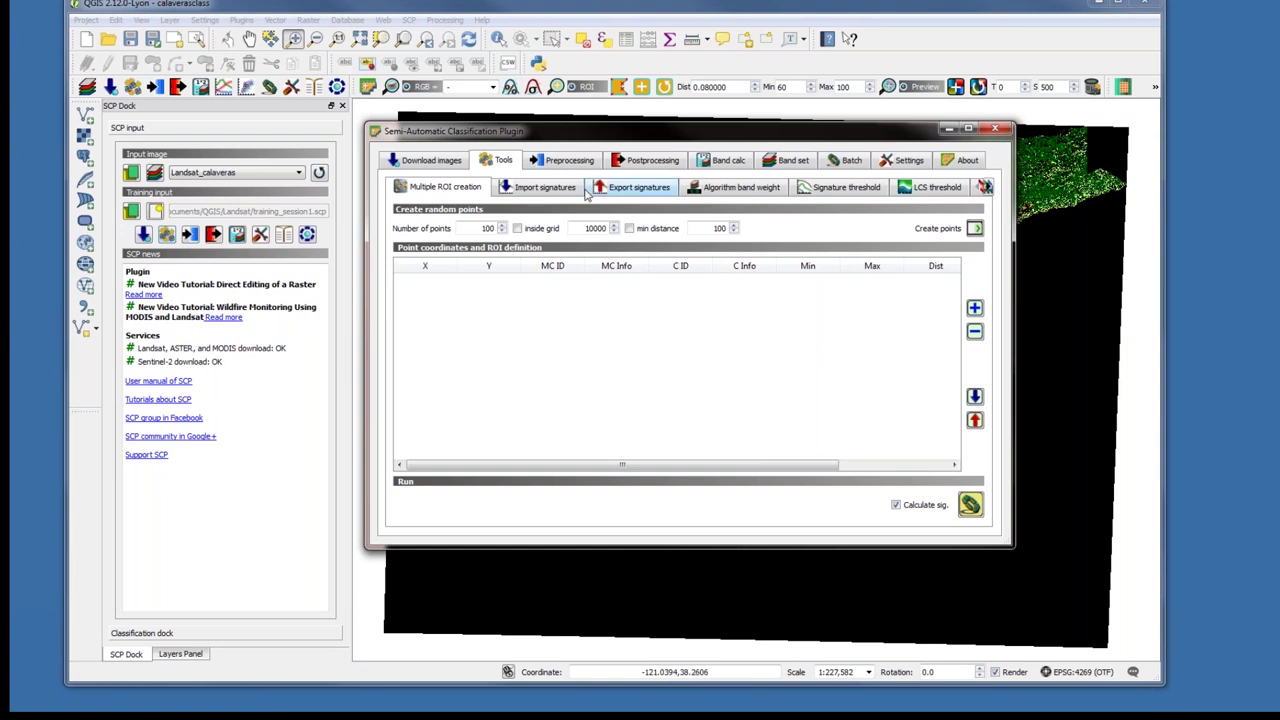
click(553, 191)
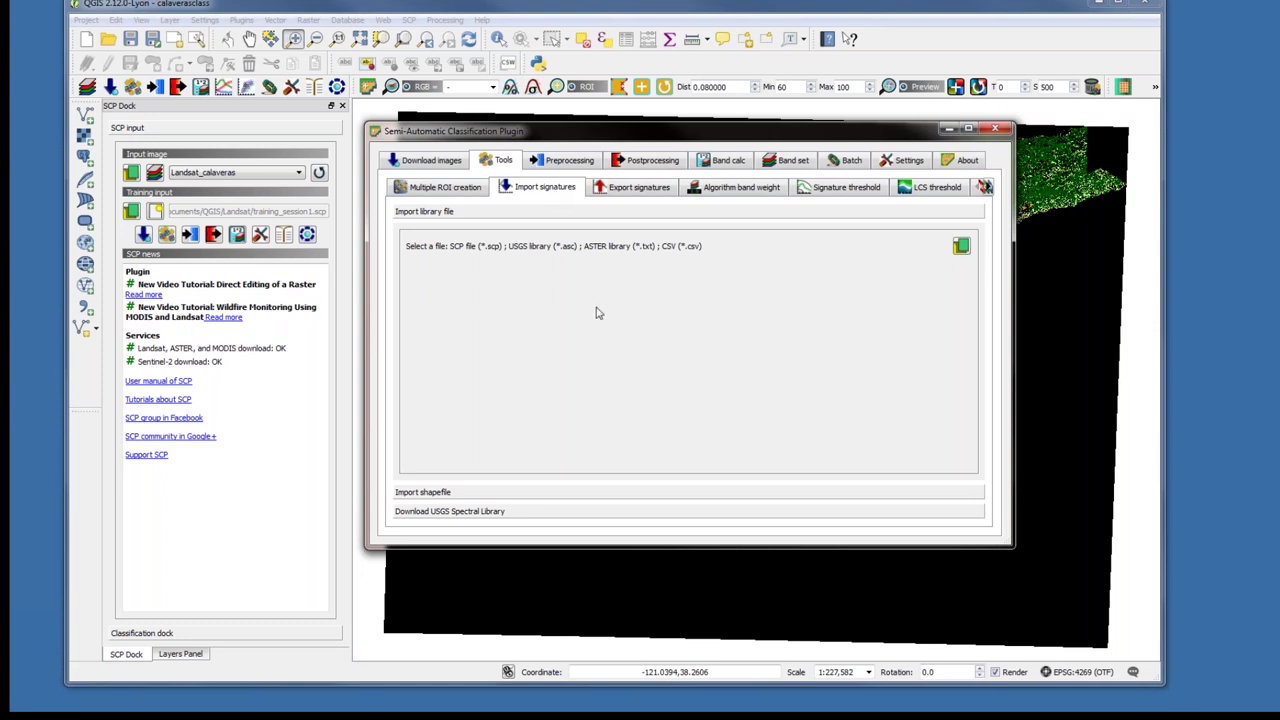
click(412, 492)
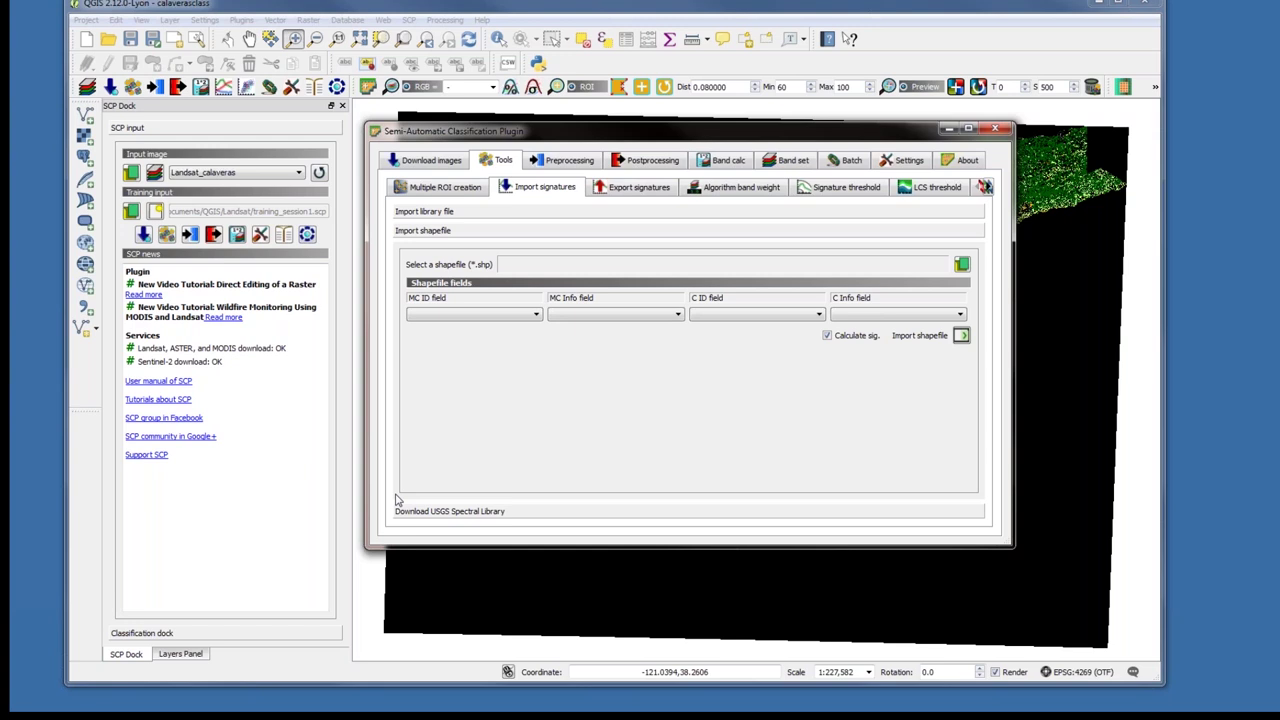
click(997, 130)
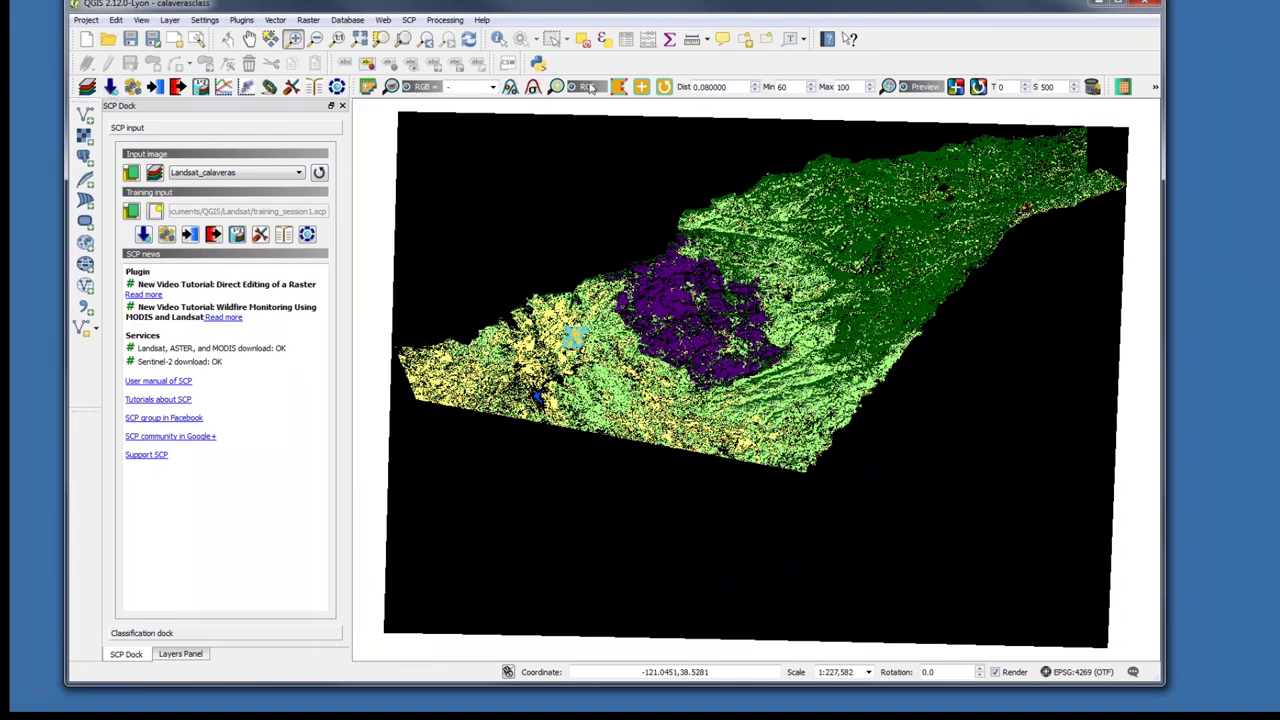
click(493, 87)
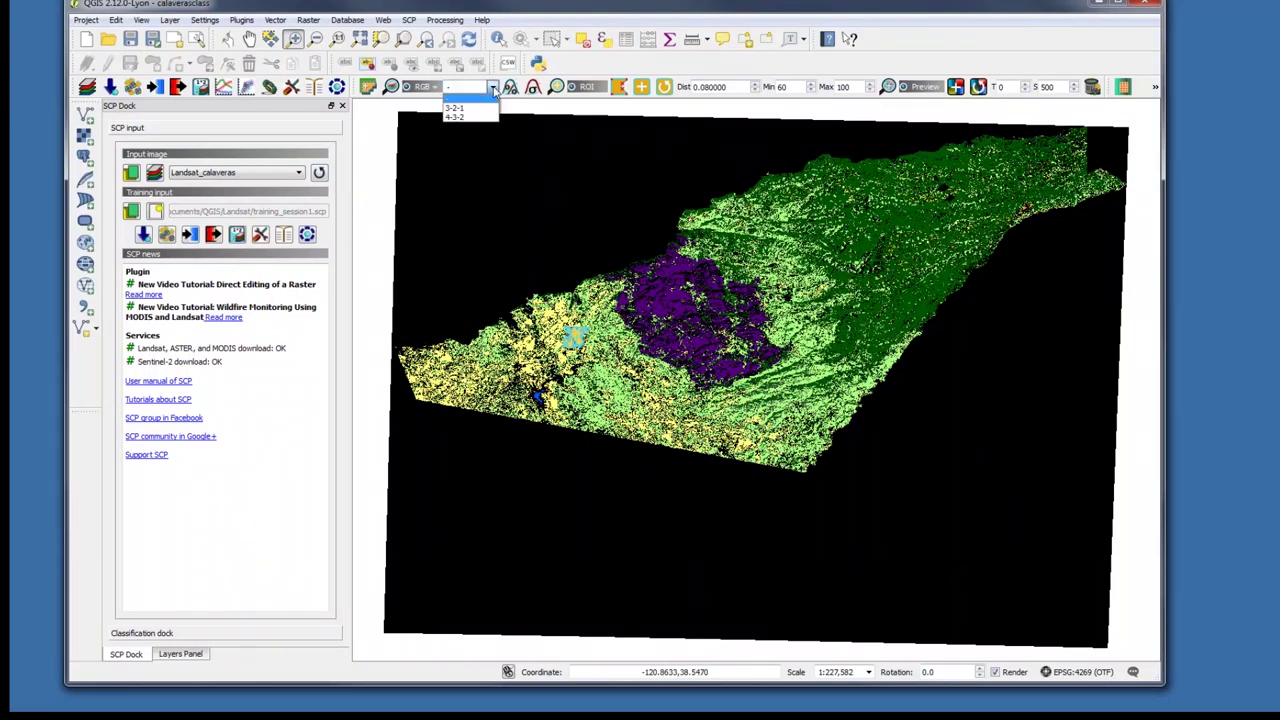
click(643, 75)
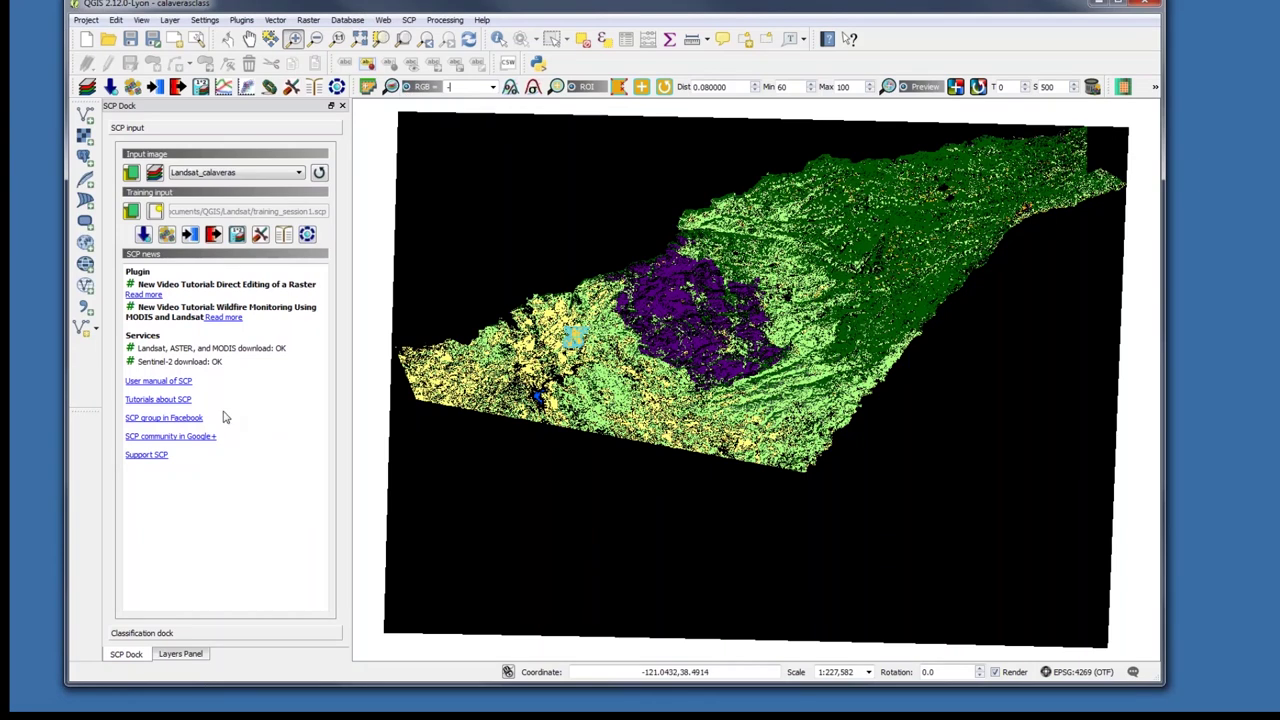
click(179, 654)
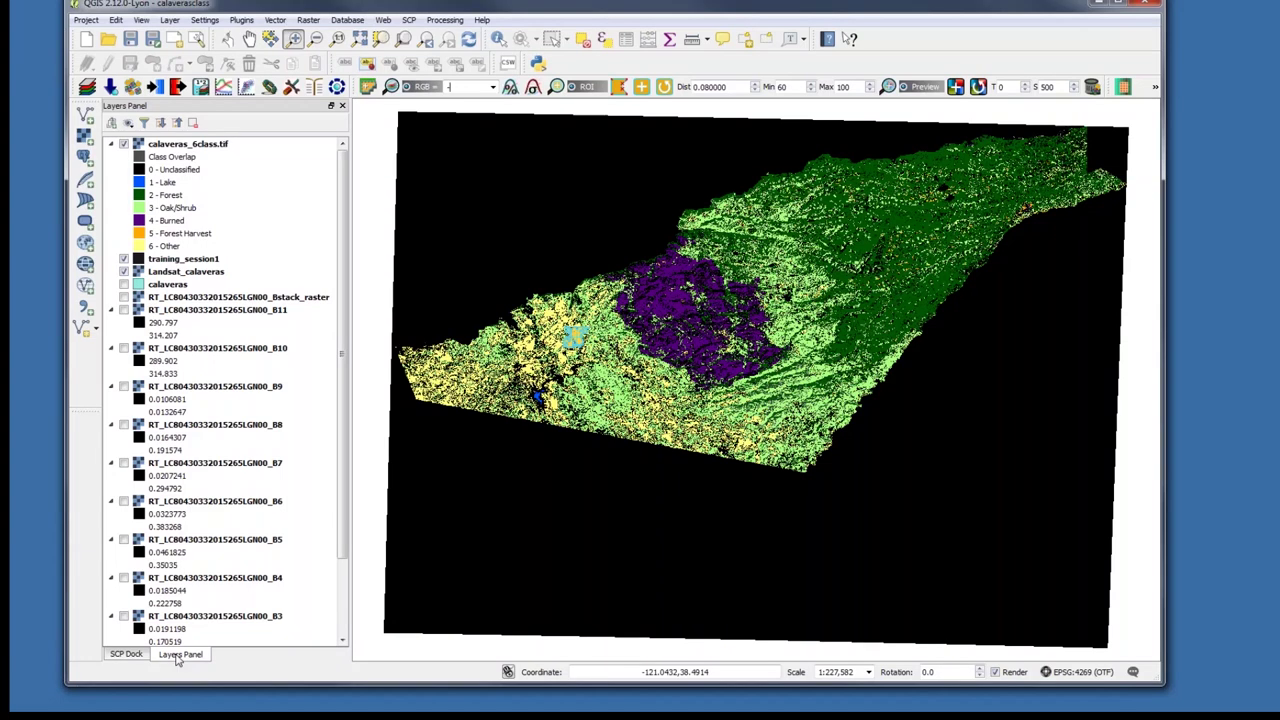
click(128, 657)
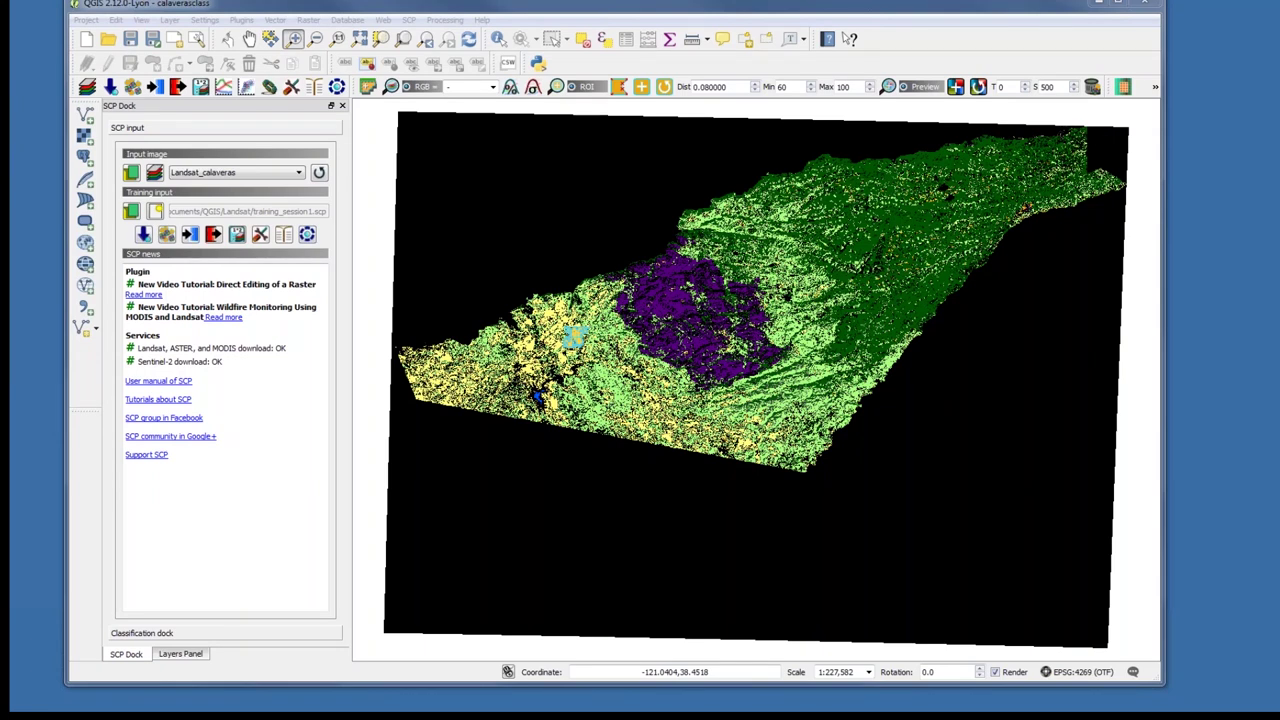
Save the calaverasclass project.
click(248, 5)
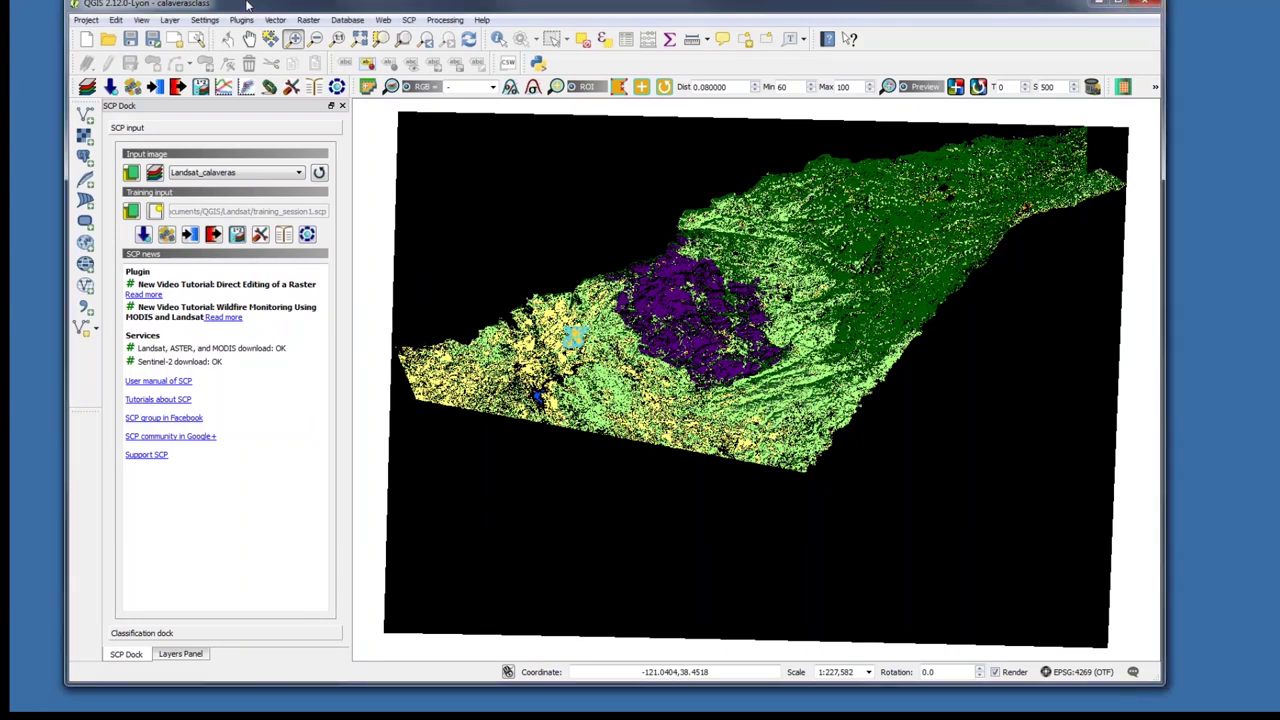
click(89, 22)
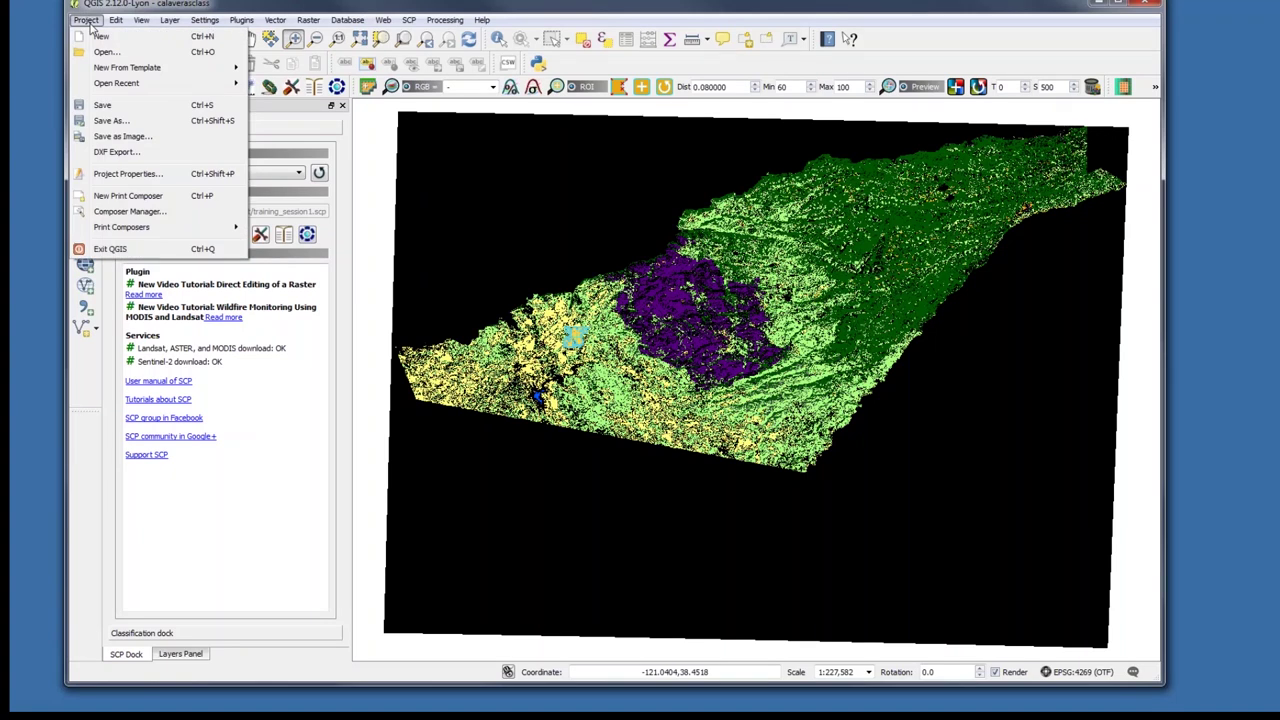
click(104, 108)
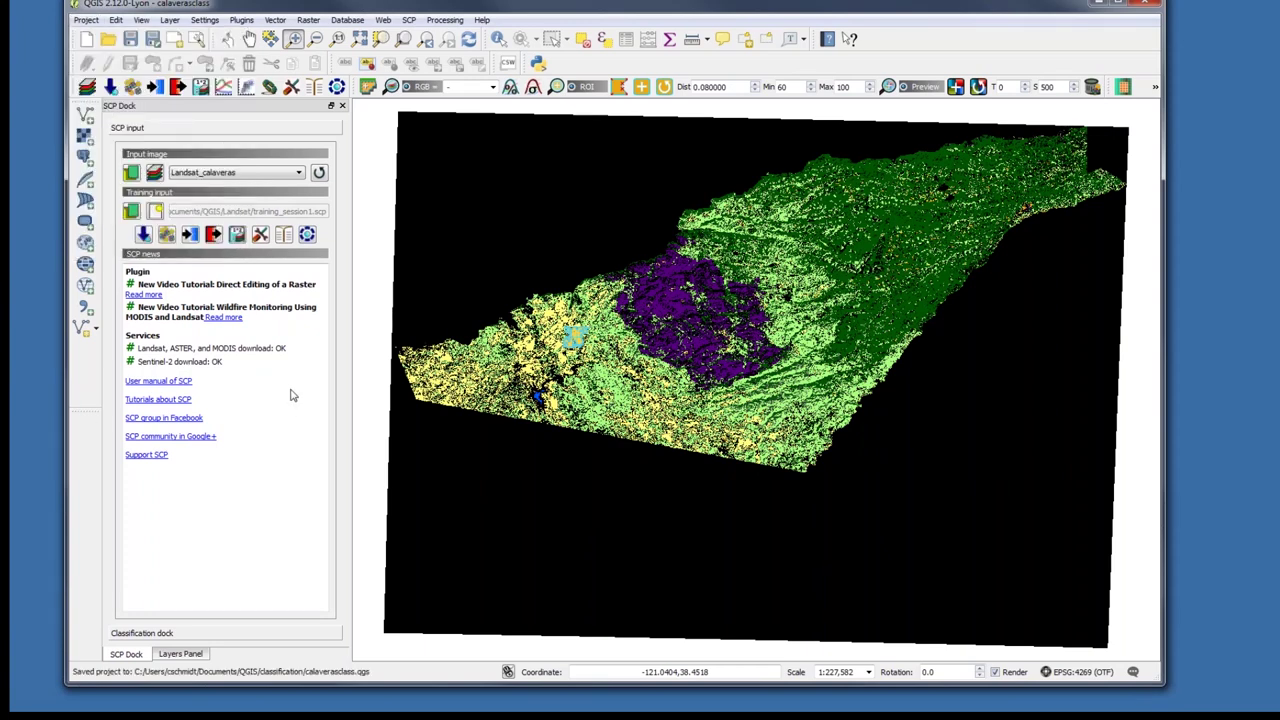
click(145, 633)
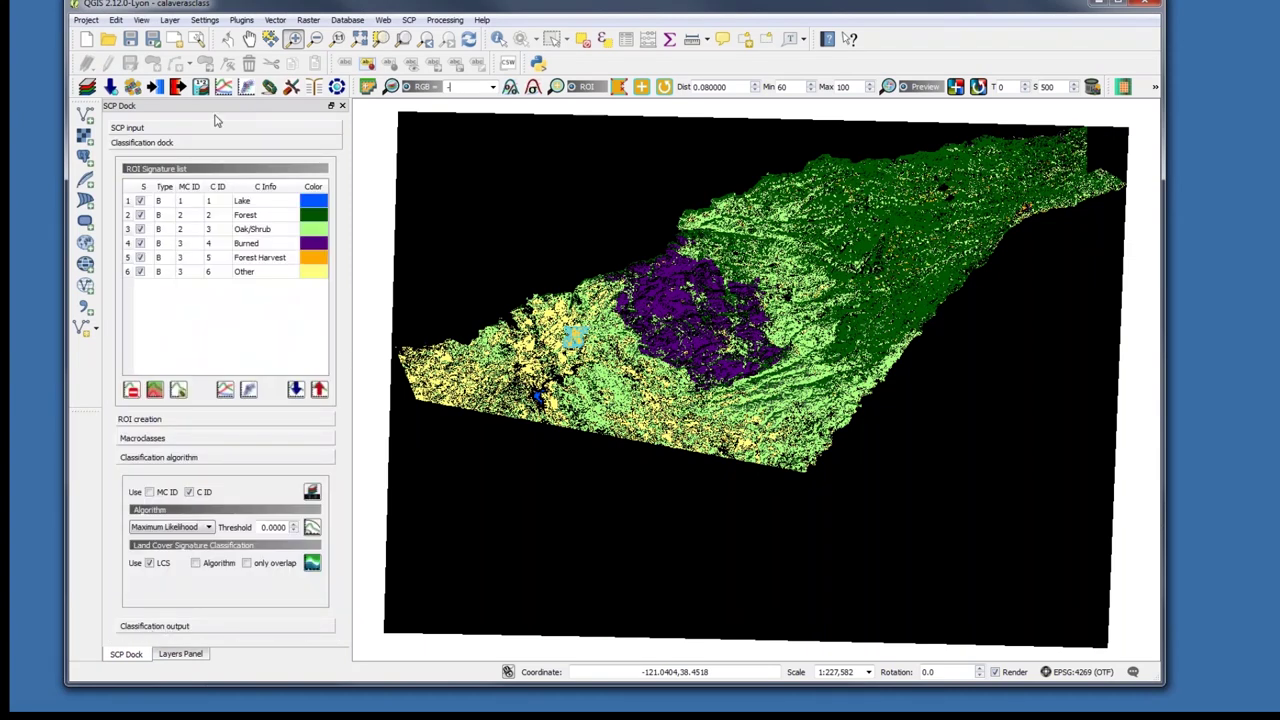
click(183, 133)
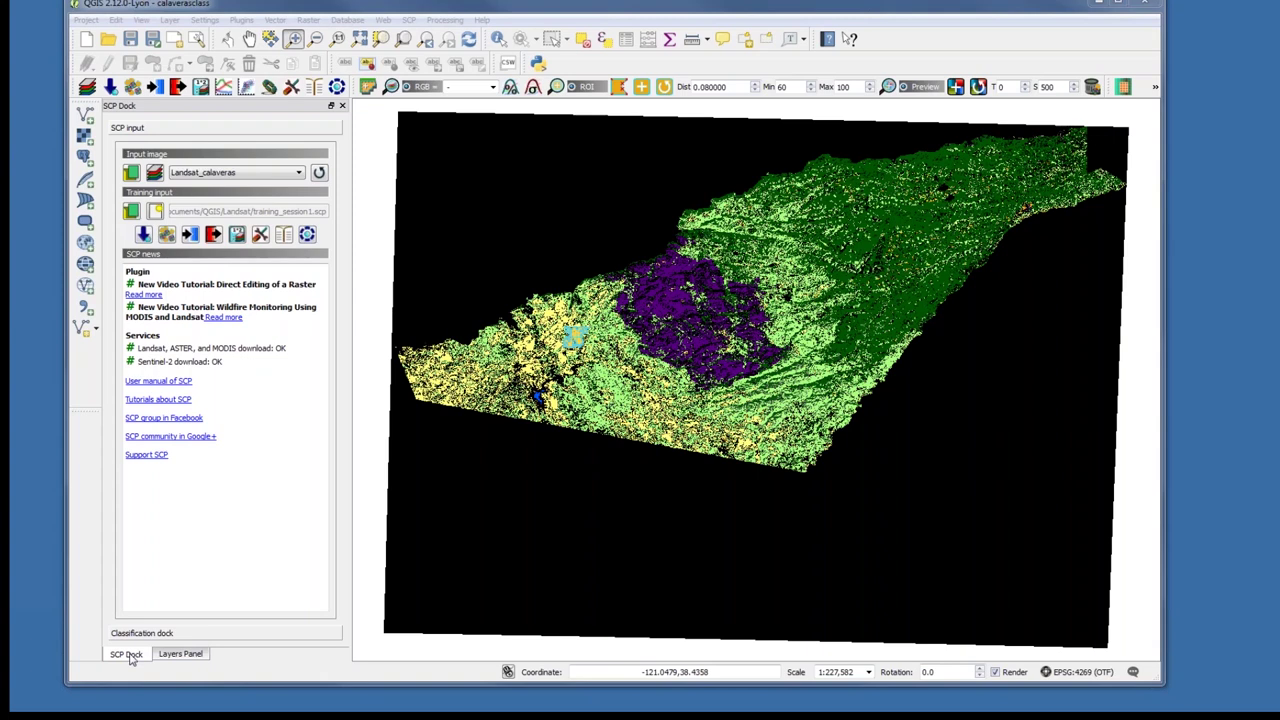
Hide the calaveras_6class.tif layer, keeping the training_session1 and Landsat_calaveras layers shown.
click(184, 654)
click(124, 145)
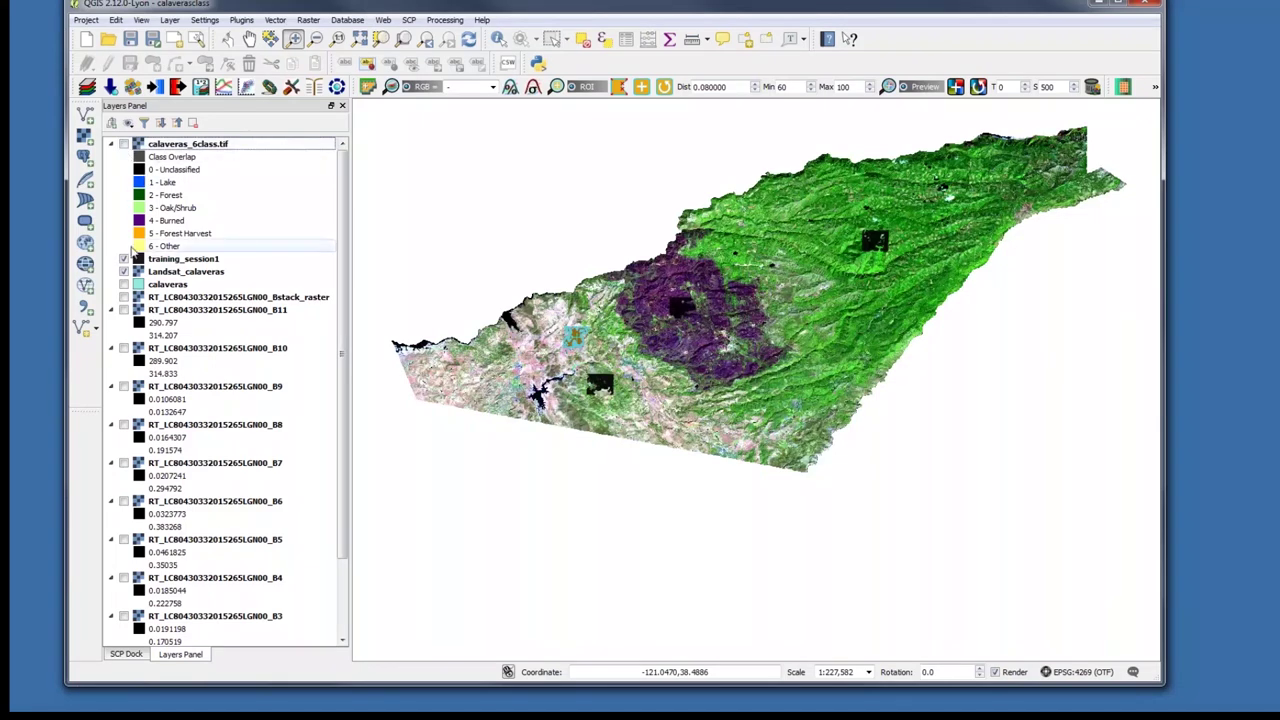
click(124, 259)
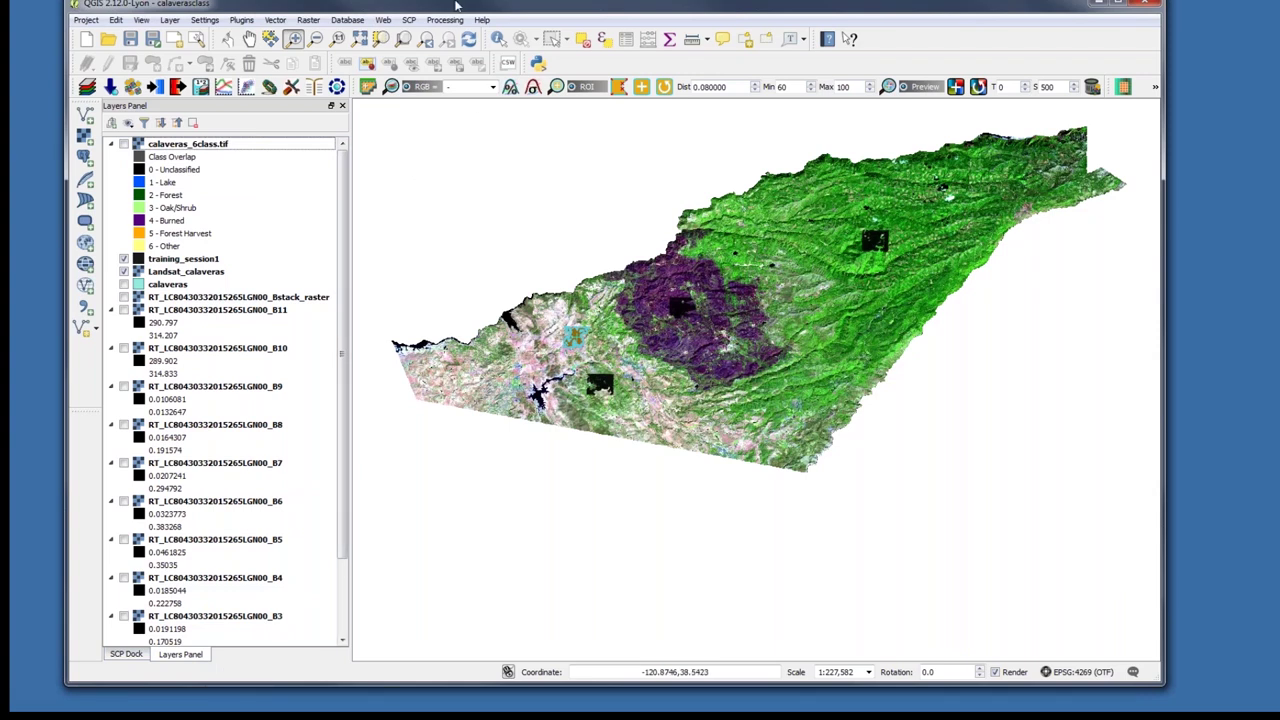
Examine the forest northeast of the burn scar up close on the Landsat image and return to the full extent.
drag(455, 5, 514, 6)
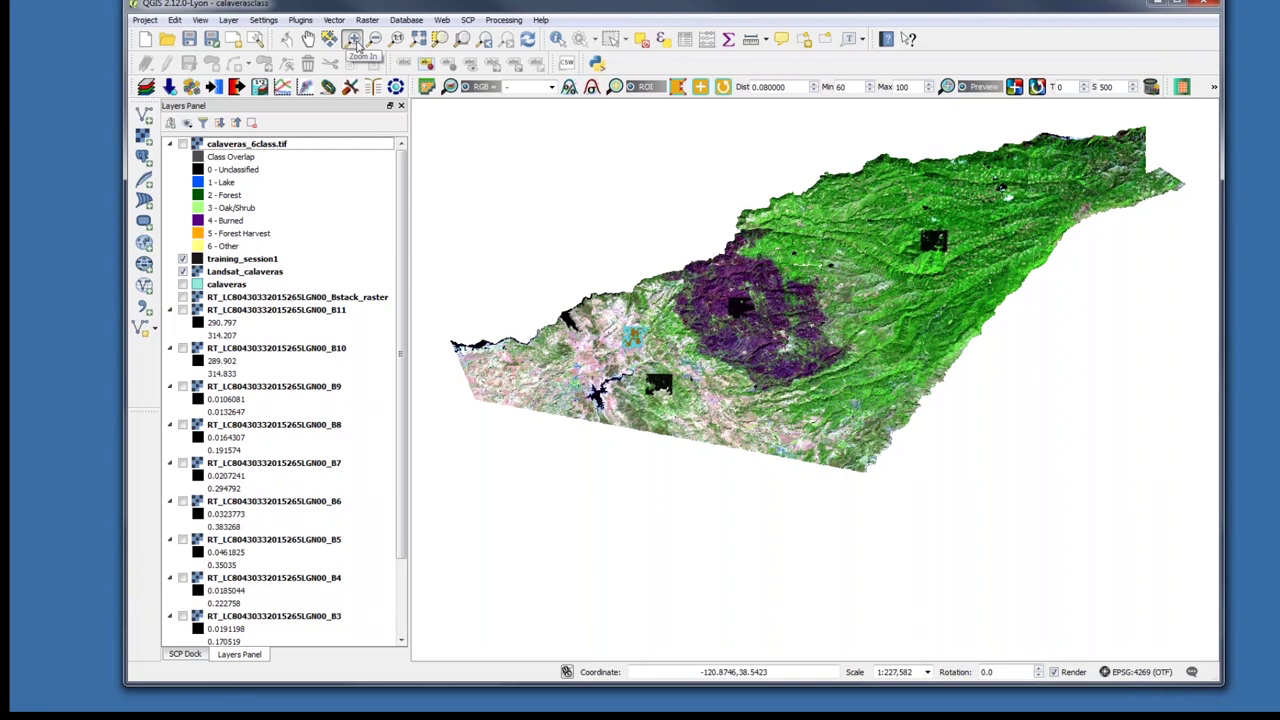
click(354, 42)
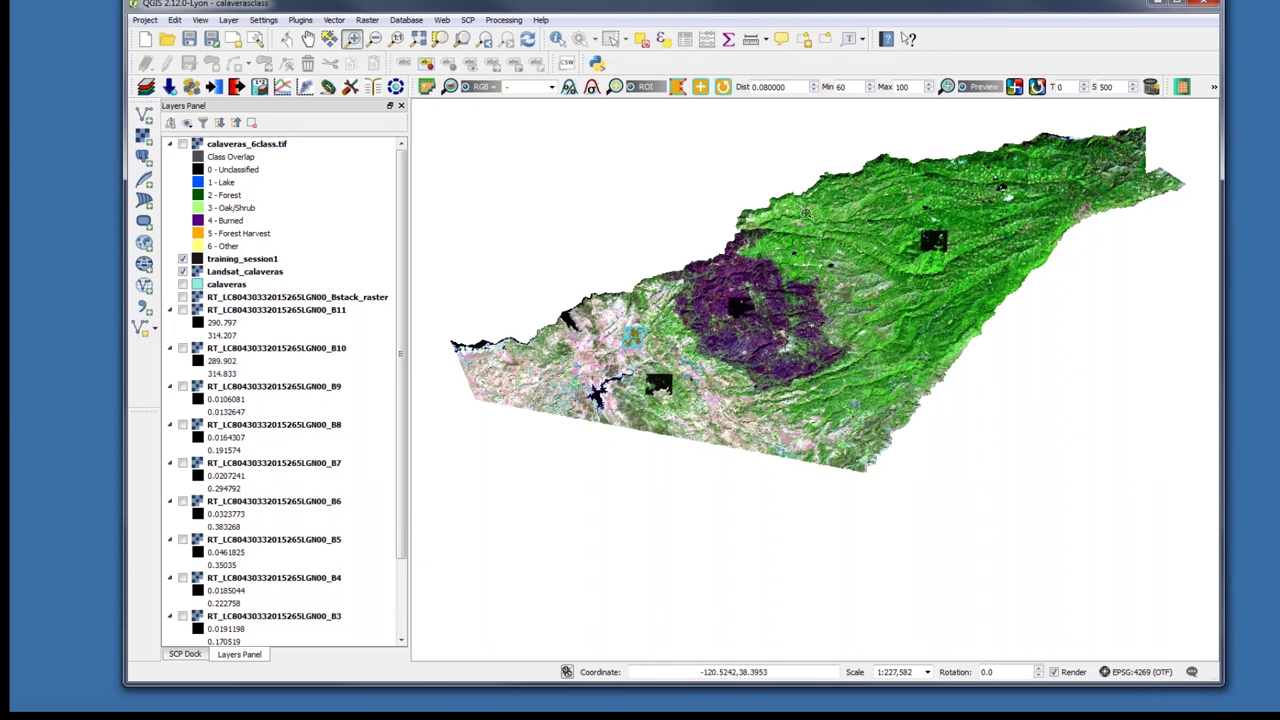
drag(806, 214, 866, 275)
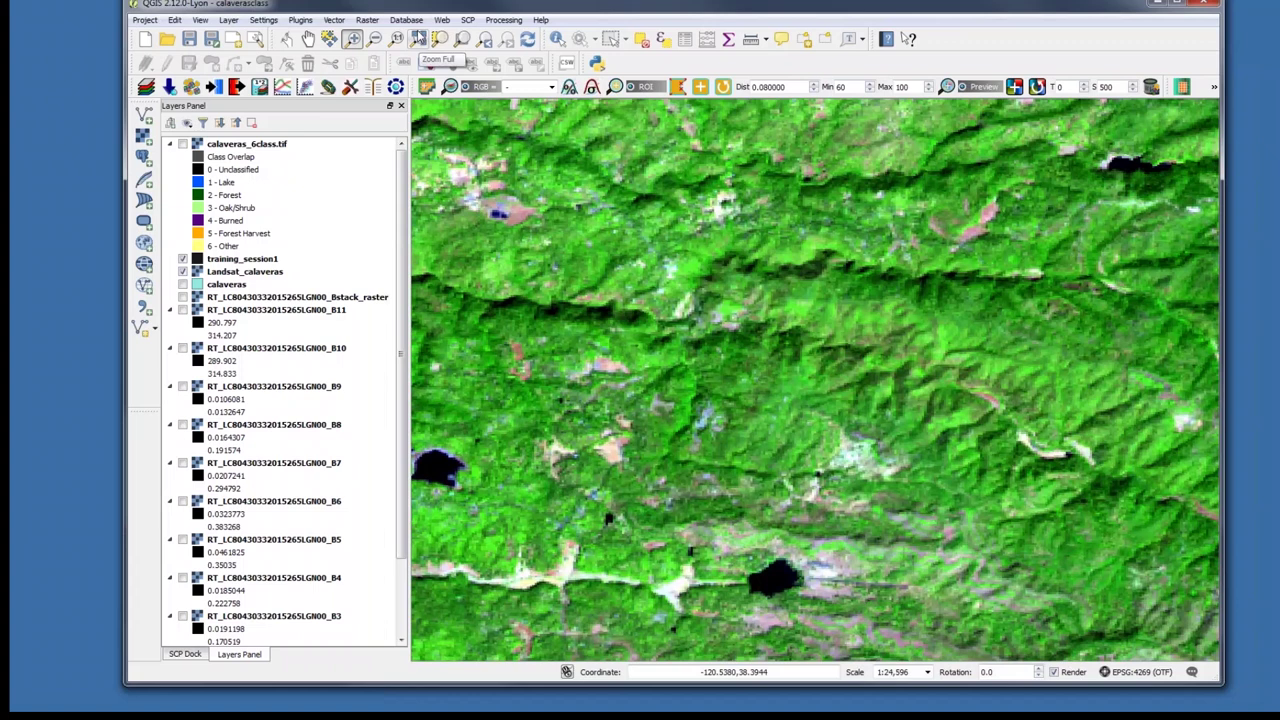
click(420, 40)
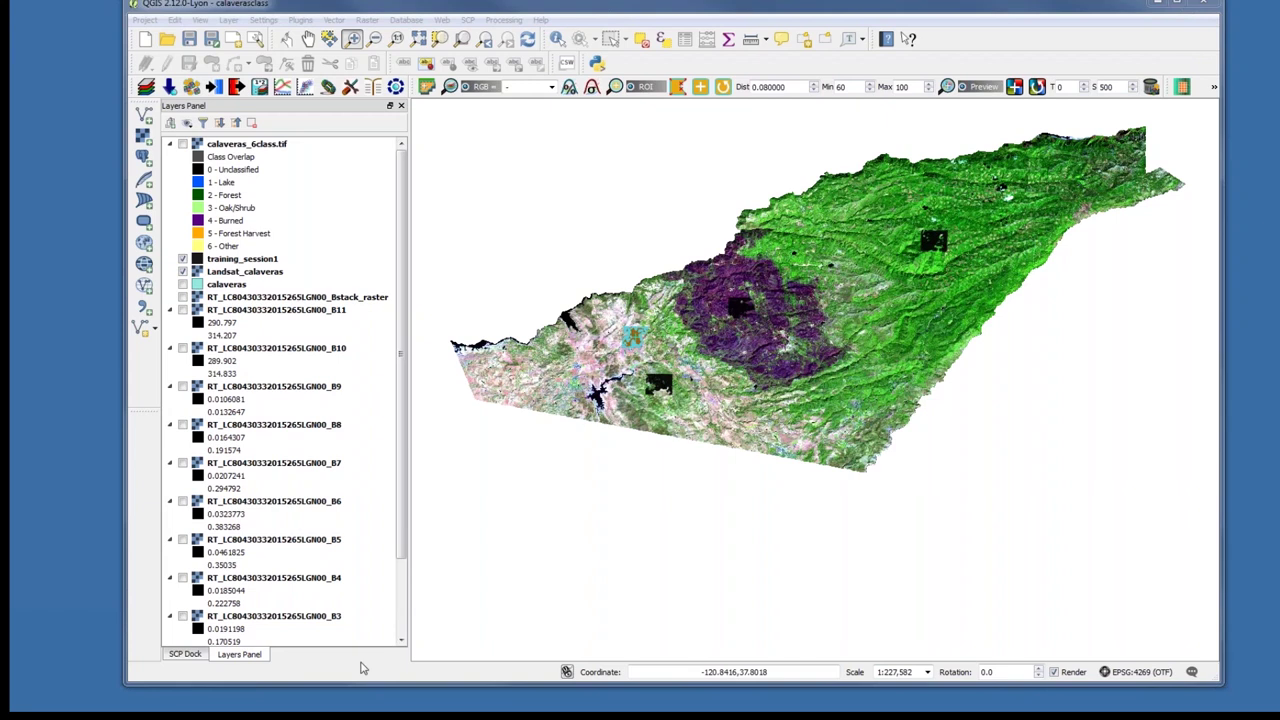
Review the available classification algorithms and the classification output options, keeping Maximum Likelihood selected.
click(184, 655)
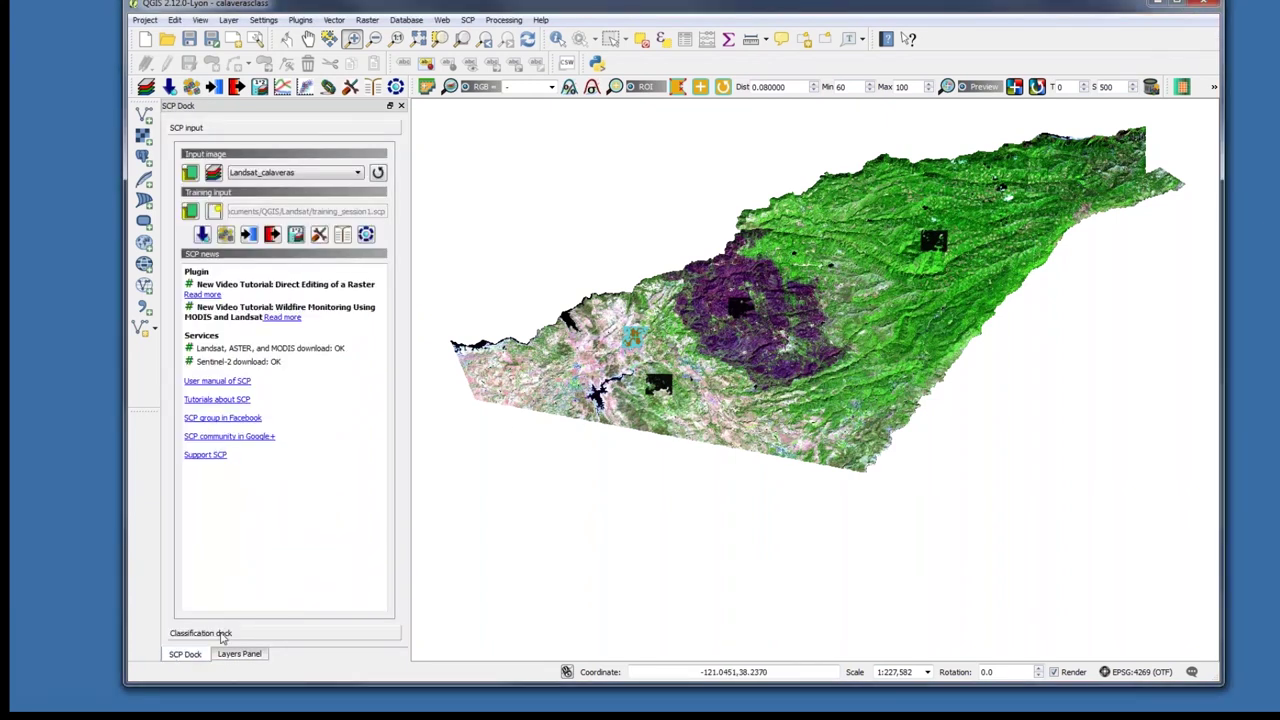
click(220, 634)
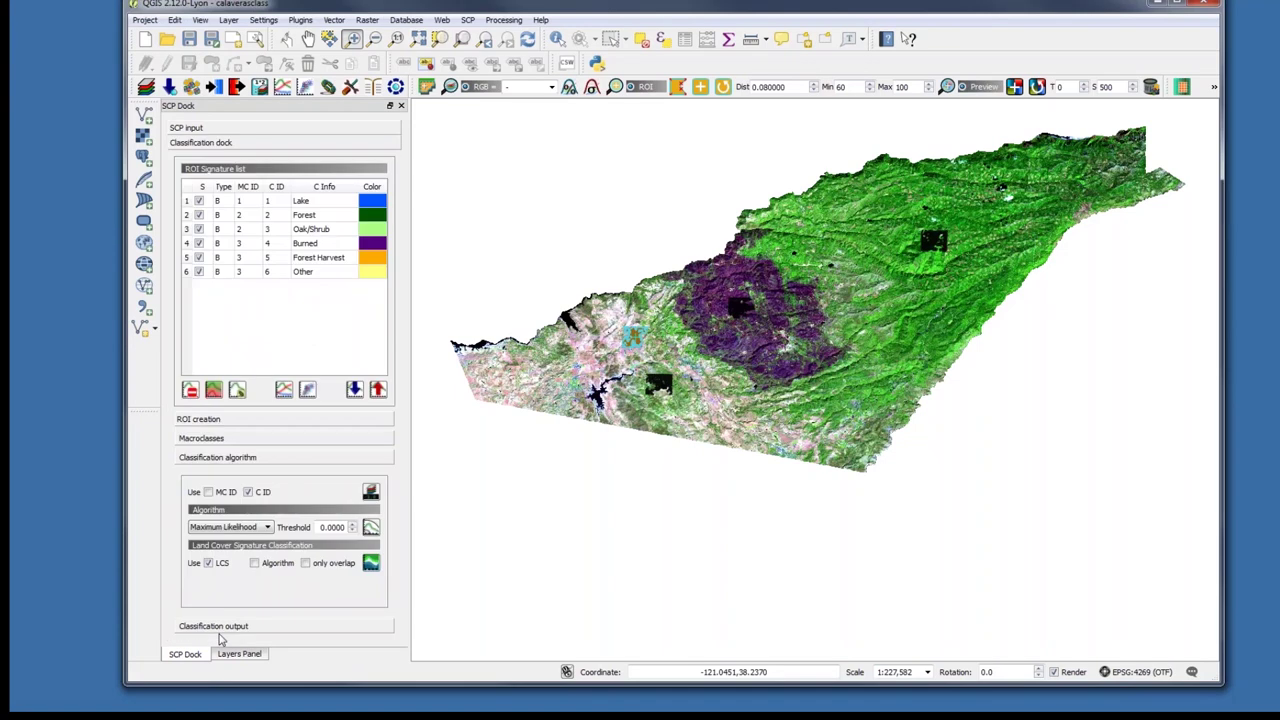
click(267, 527)
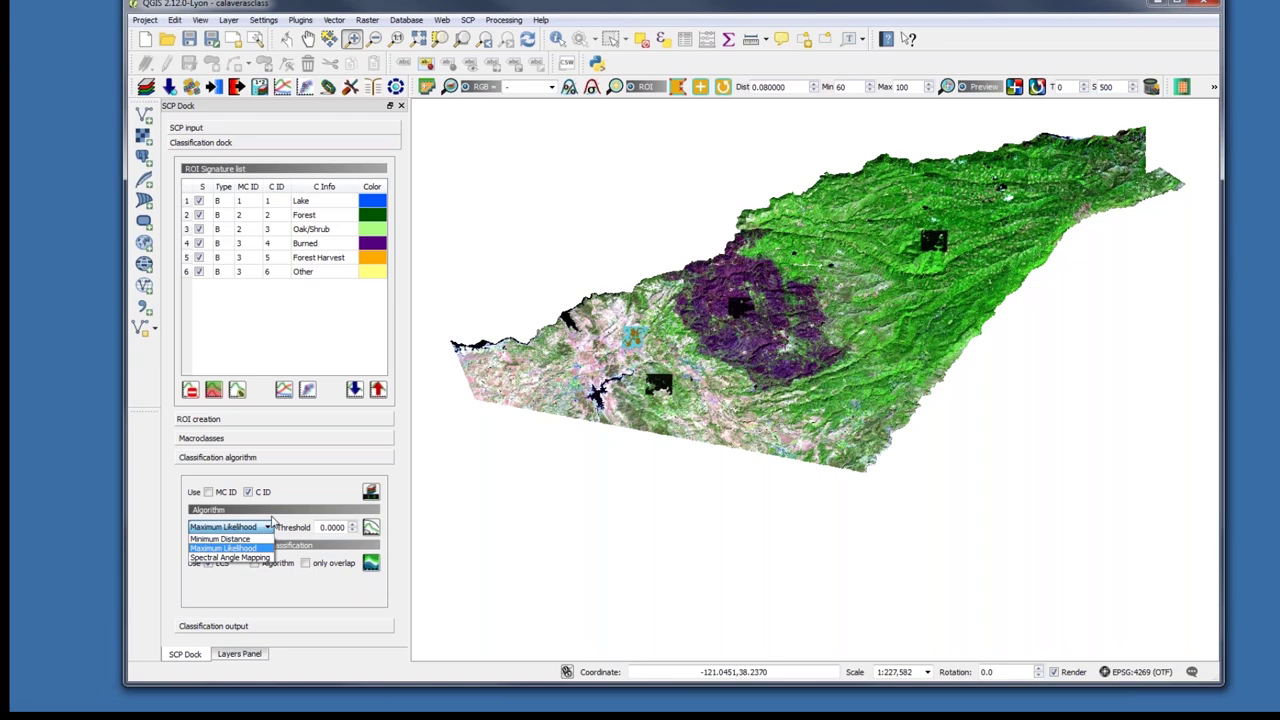
click(304, 497)
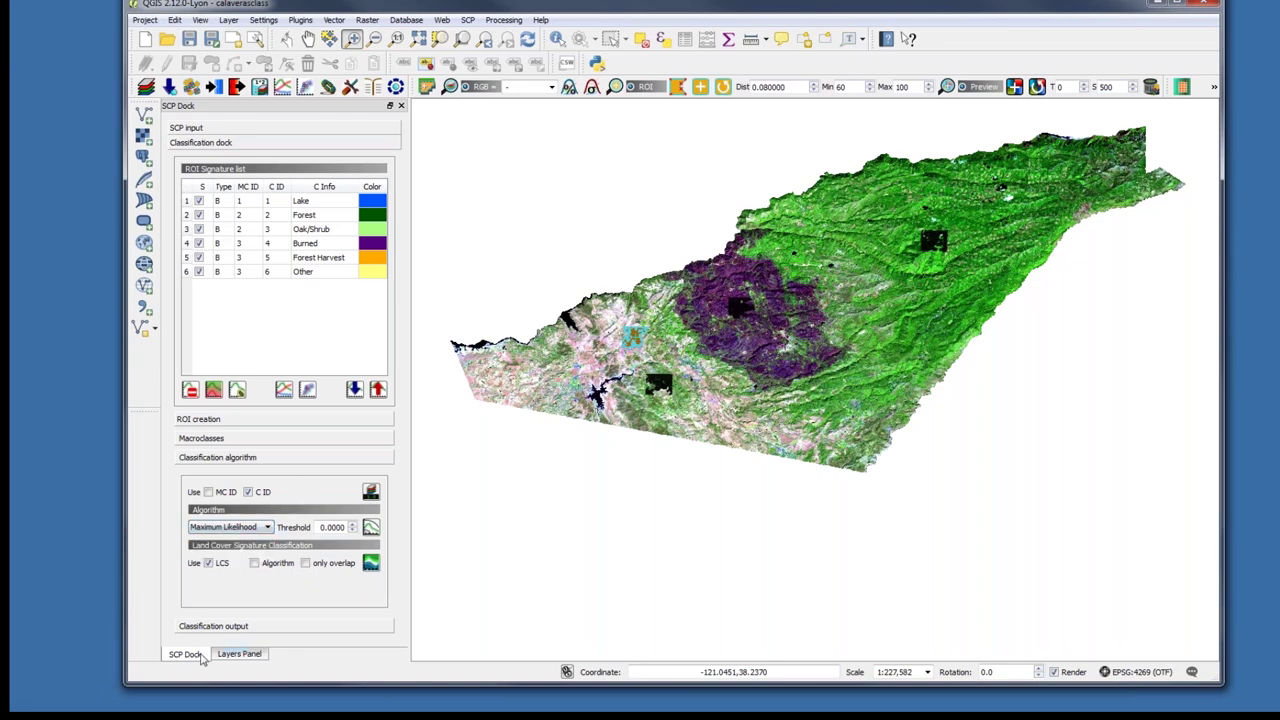
click(219, 626)
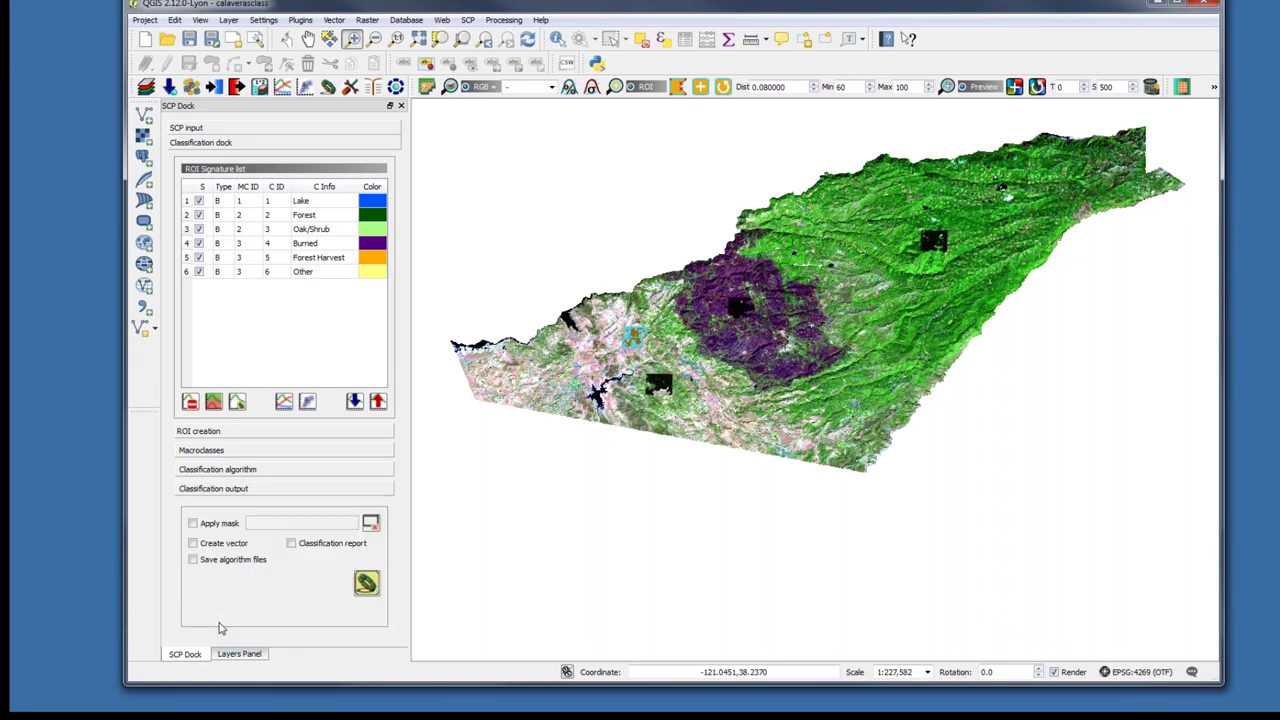
click(263, 470)
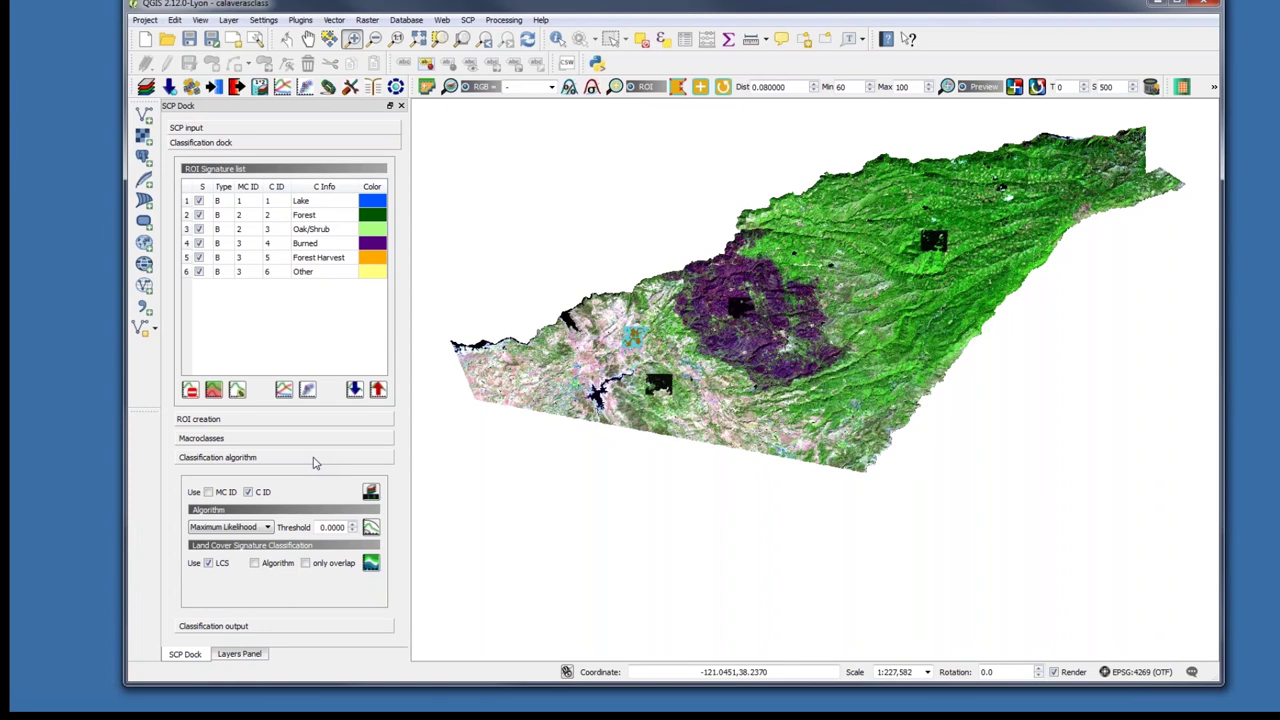
click(368, 20)
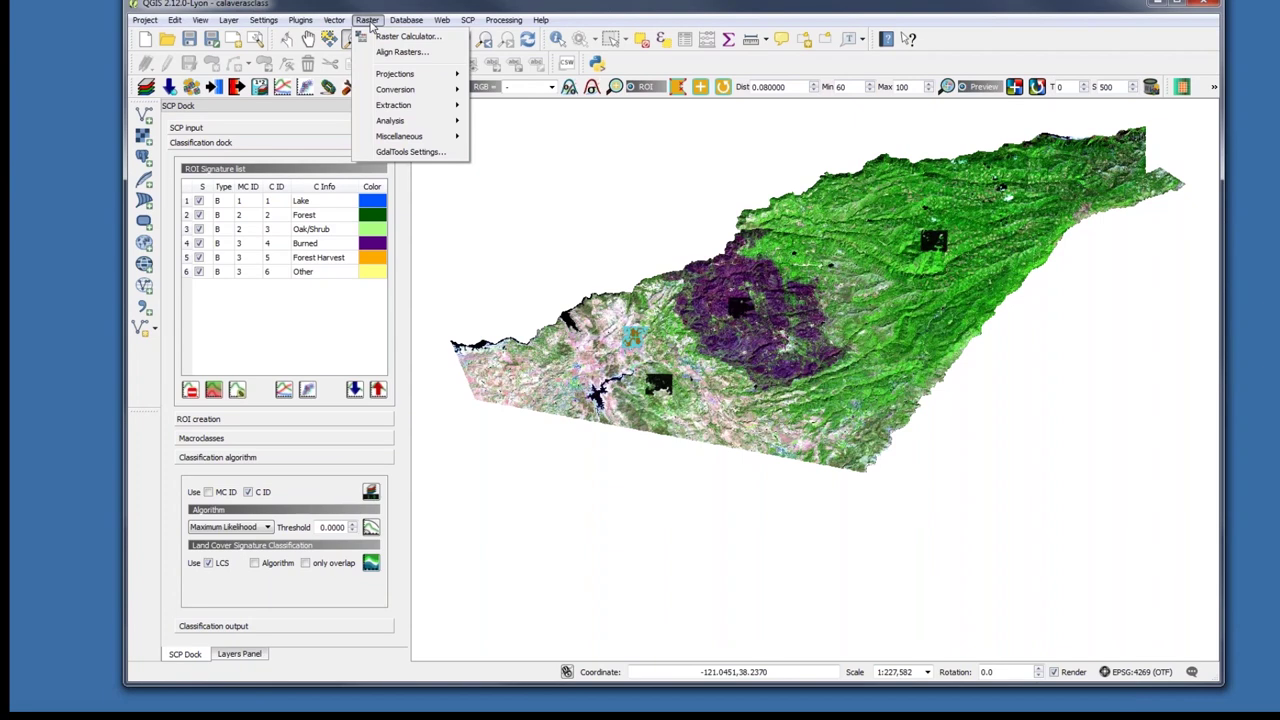
mouse_move(405, 140)
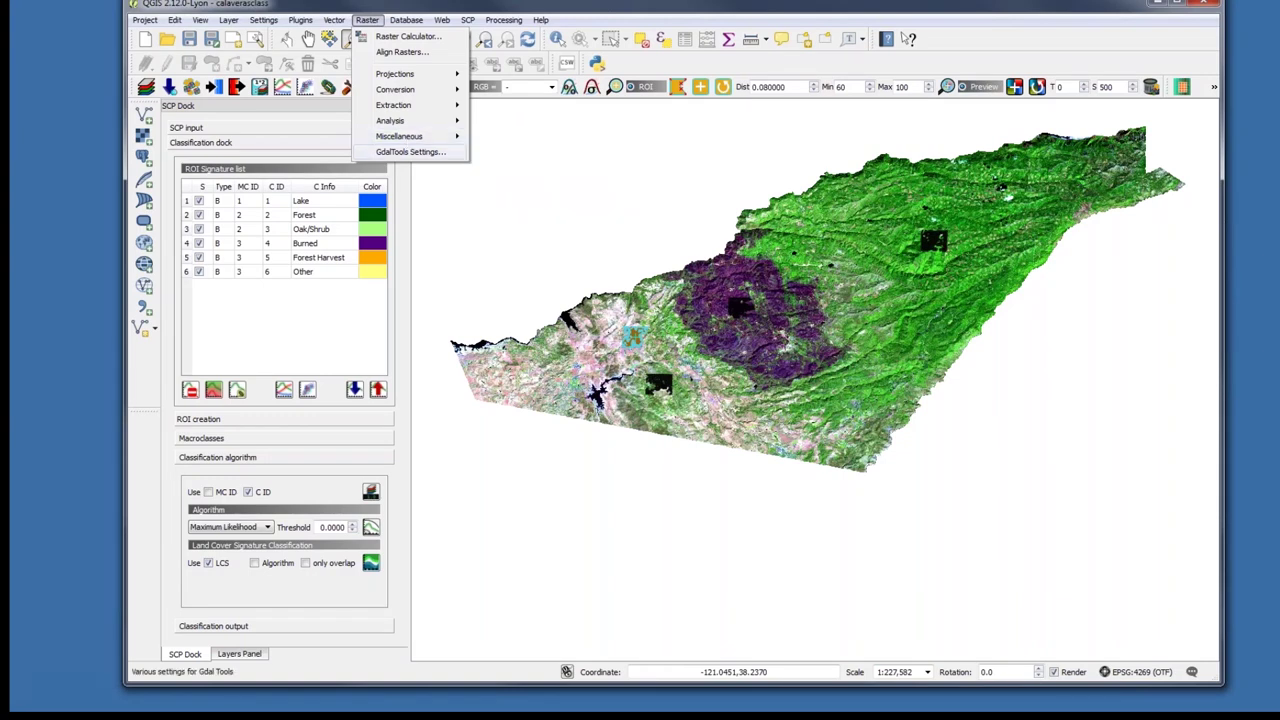
click(410, 151)
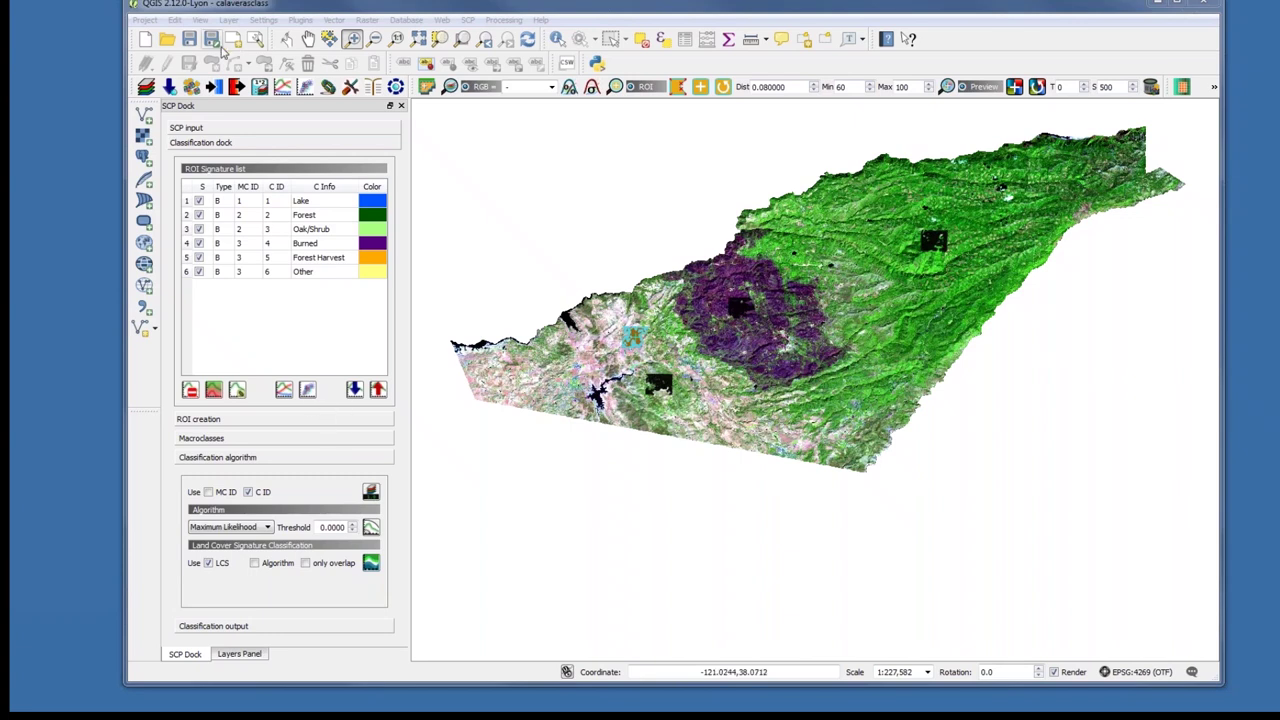
Review the SCP preprocessing settings for the Principal Components Analysis of the band set, and close the plugin window.
click(216, 89)
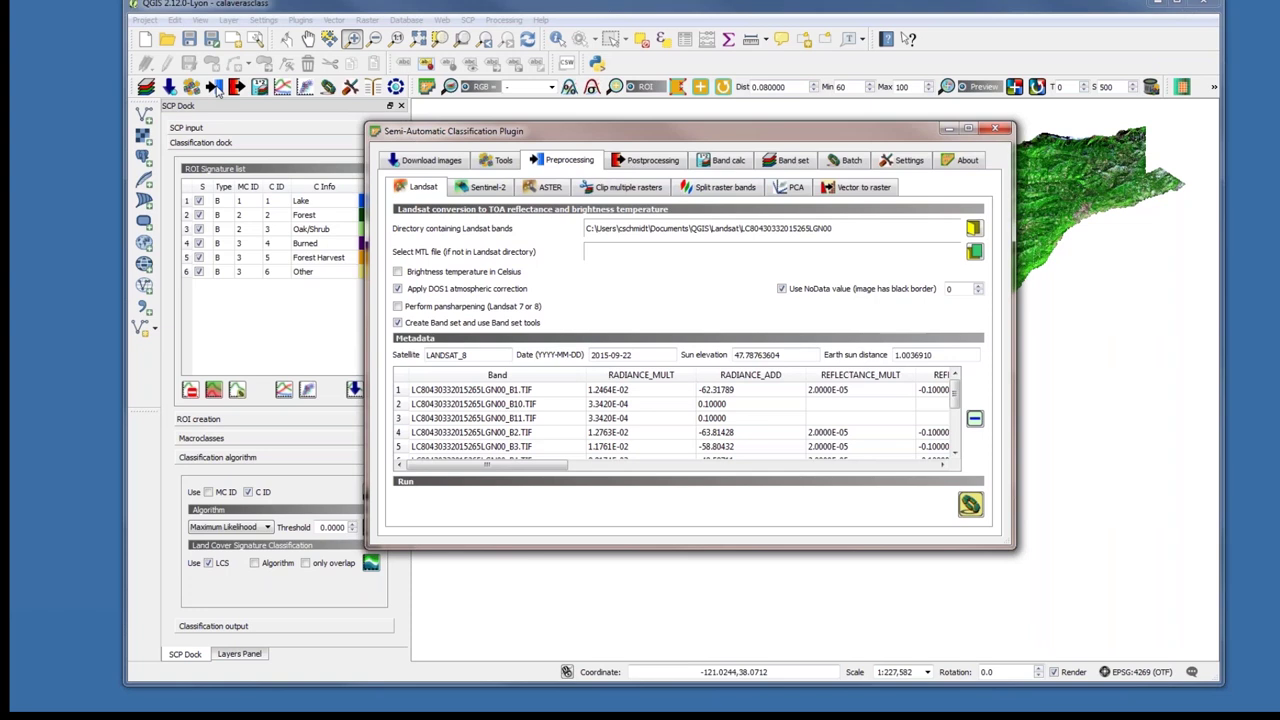
click(790, 190)
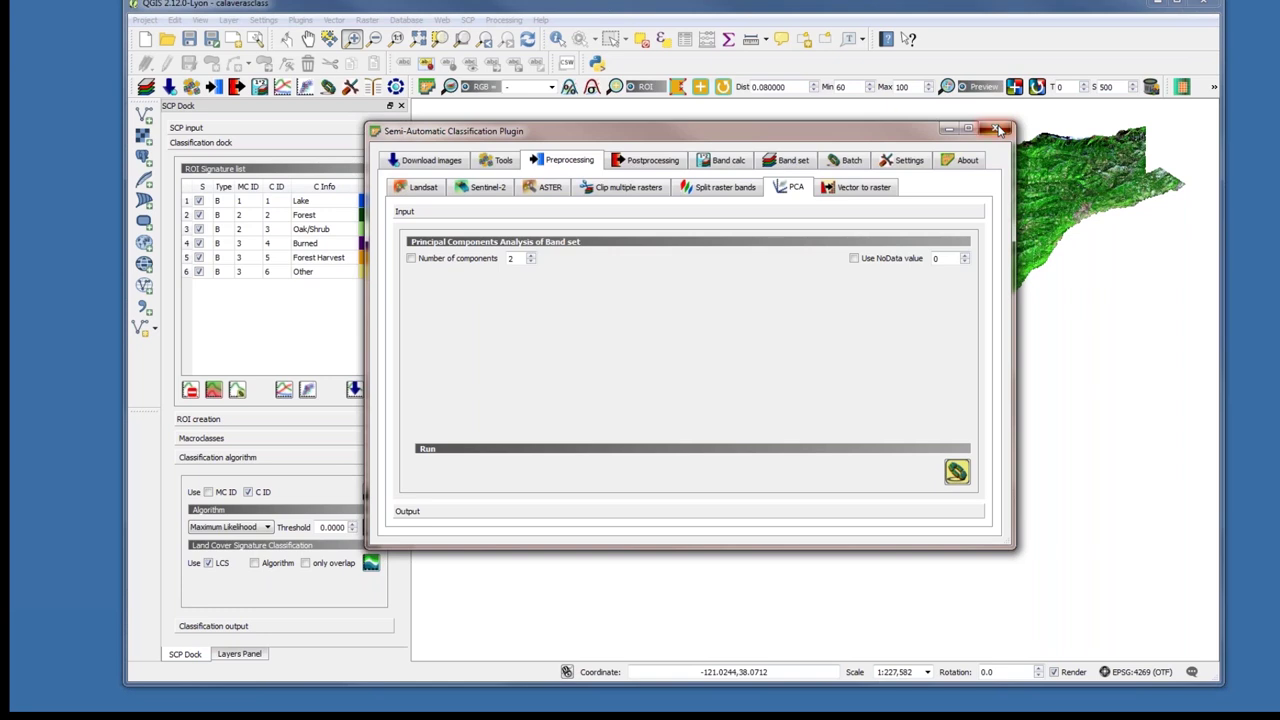
click(999, 130)
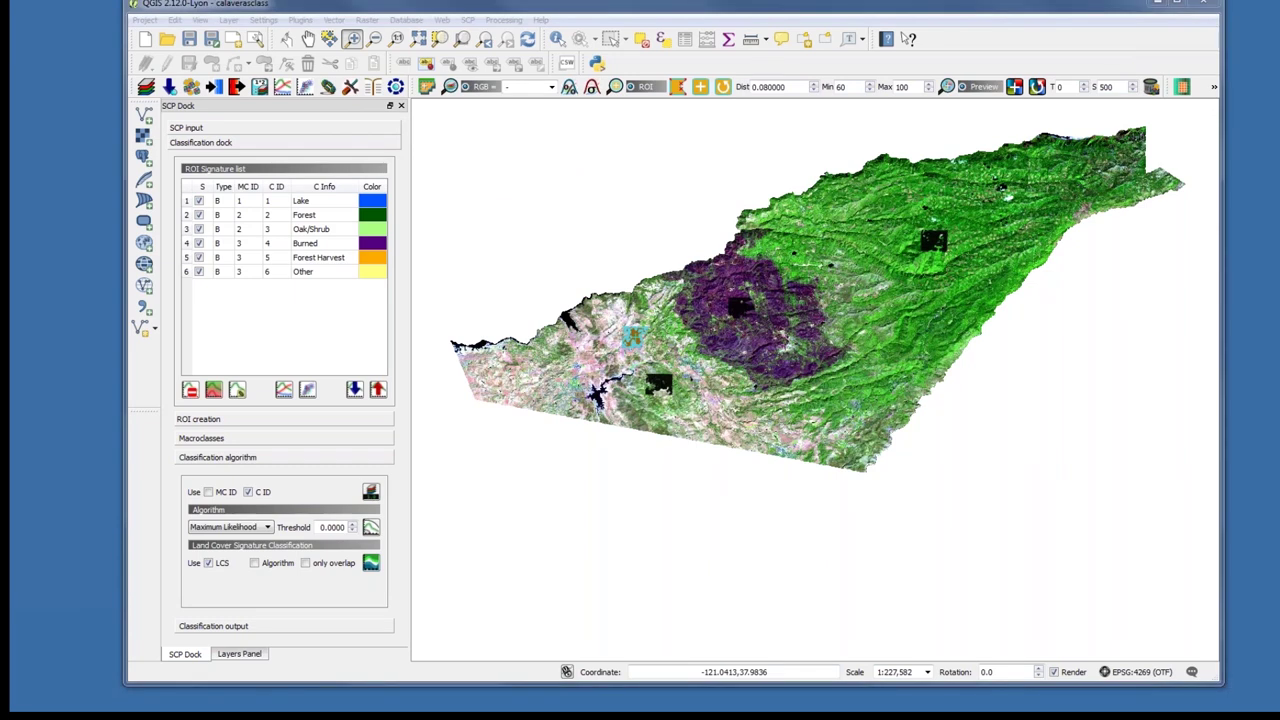